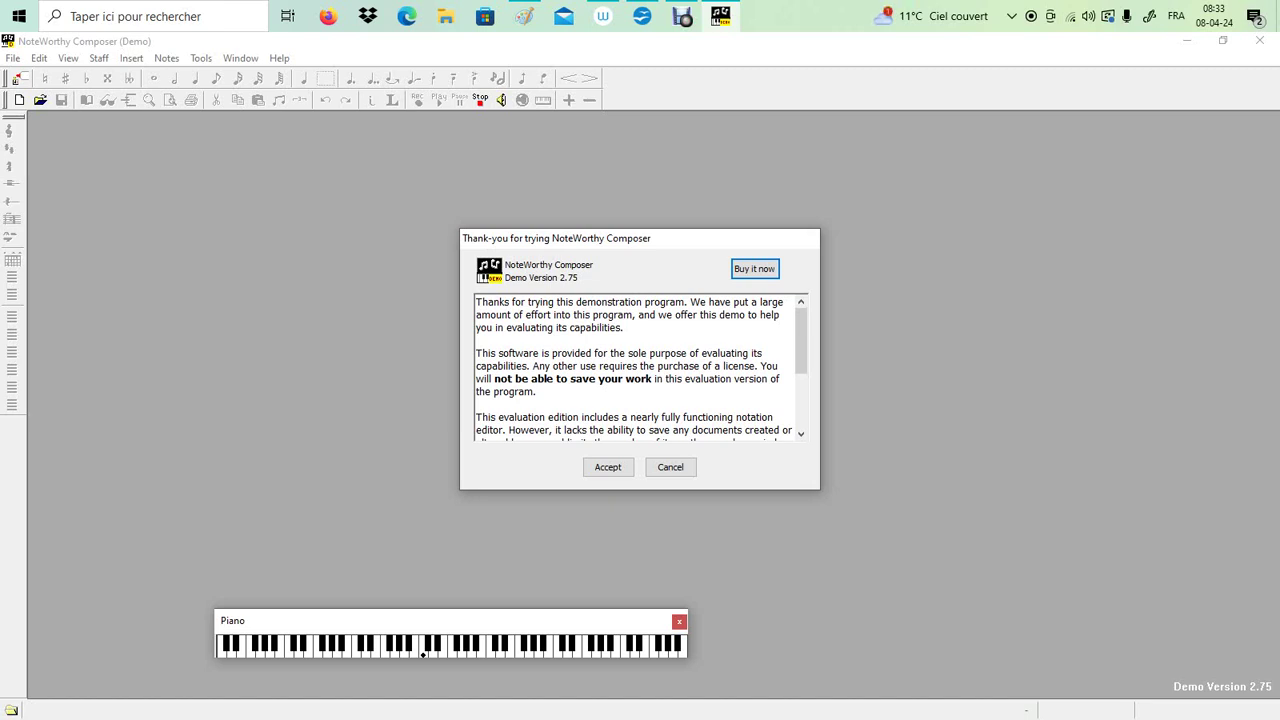
# Step: Switch to the Accords.ods spreadsheet in OpenOffice Calc and insert four blank rows above the chord table
pyautogui.moveTo(525, 16)
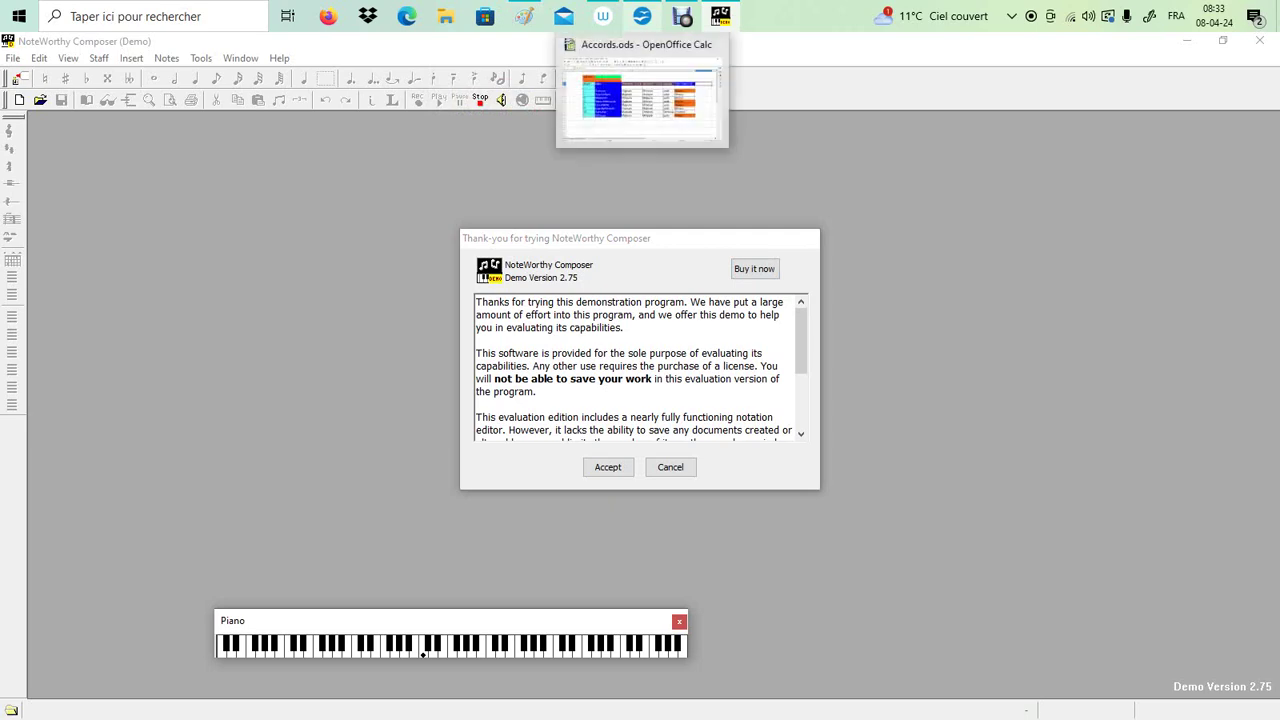
pyautogui.click(641, 16)
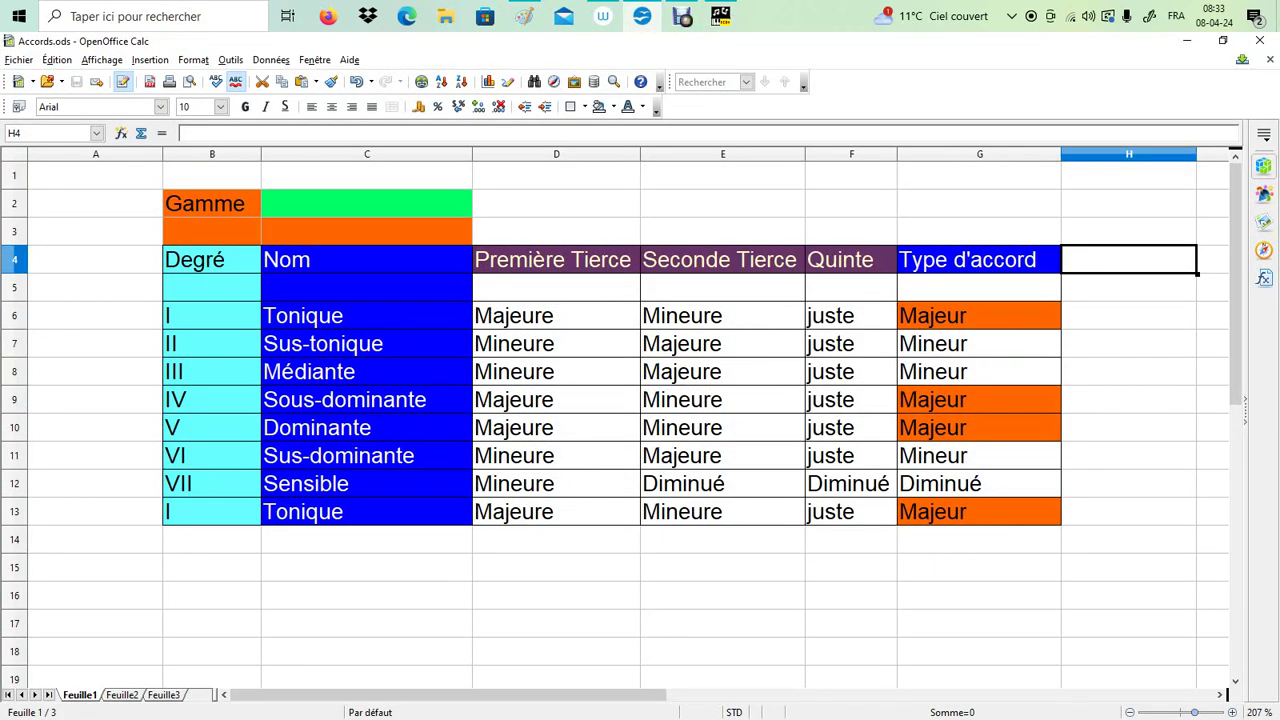
pyautogui.rightClick(15, 175)
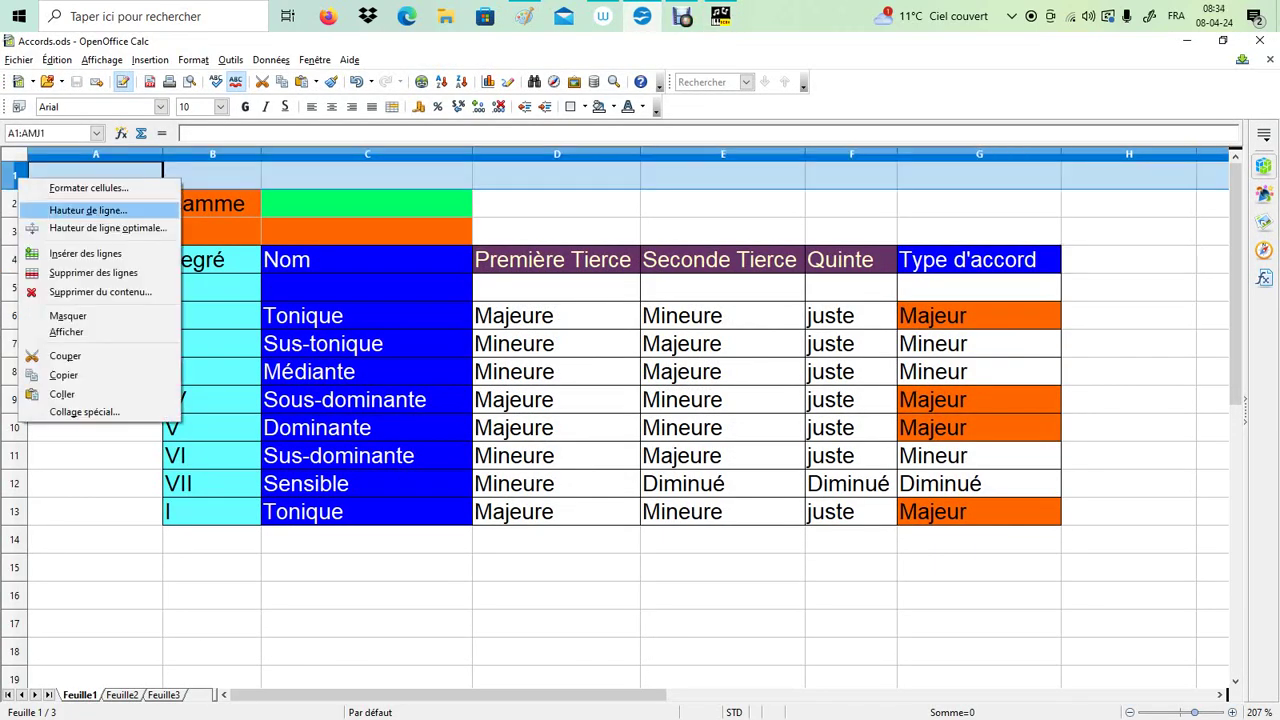
pyautogui.click(80, 253)
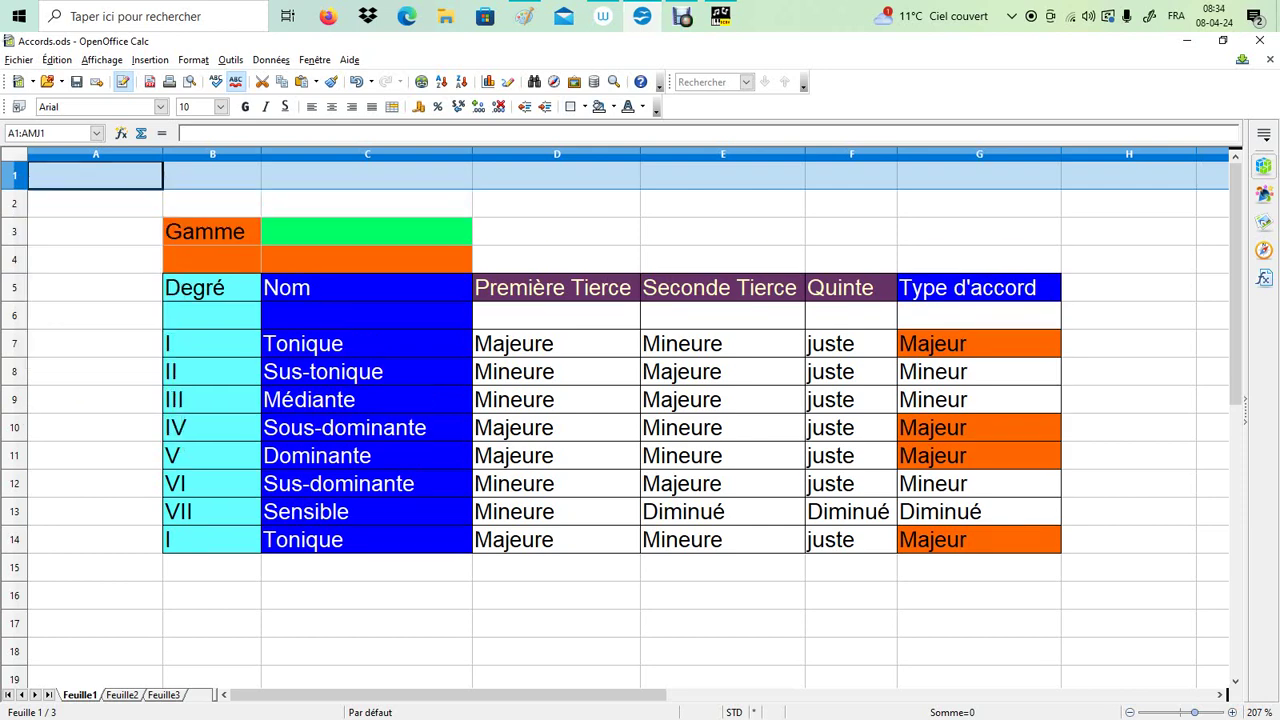
pyautogui.rightClick(14, 178)
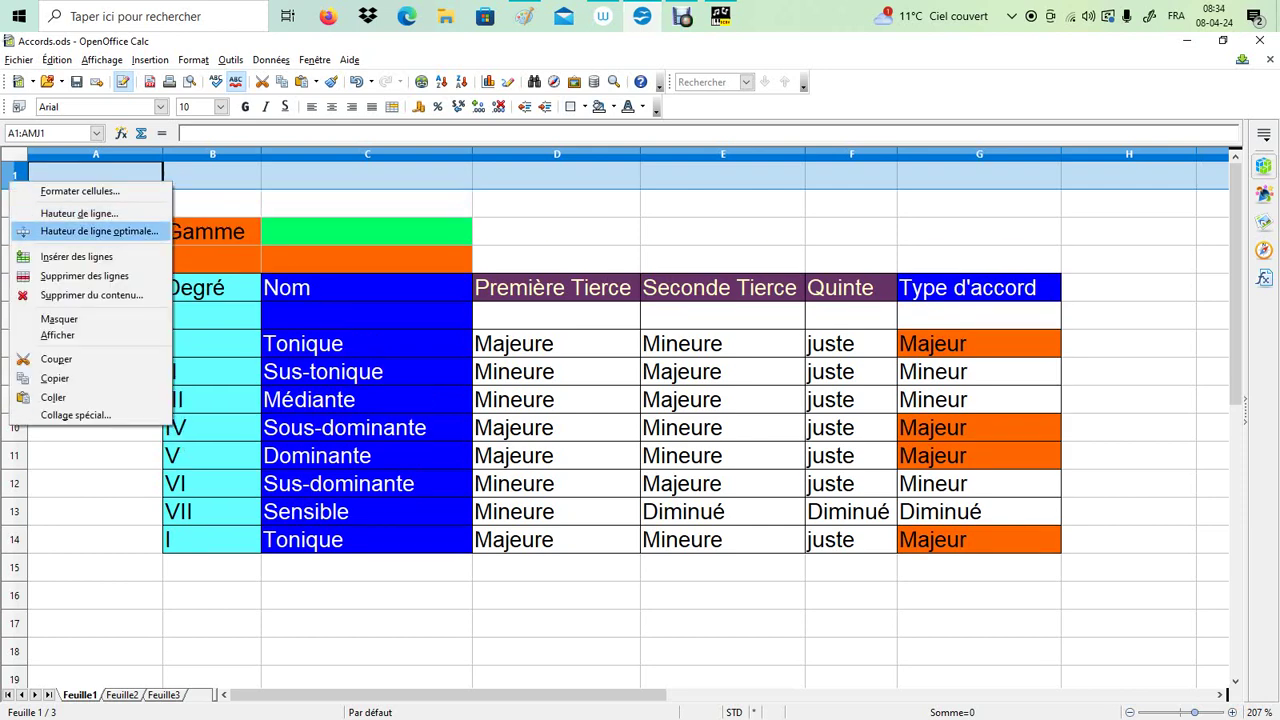
pyautogui.click(60, 257)
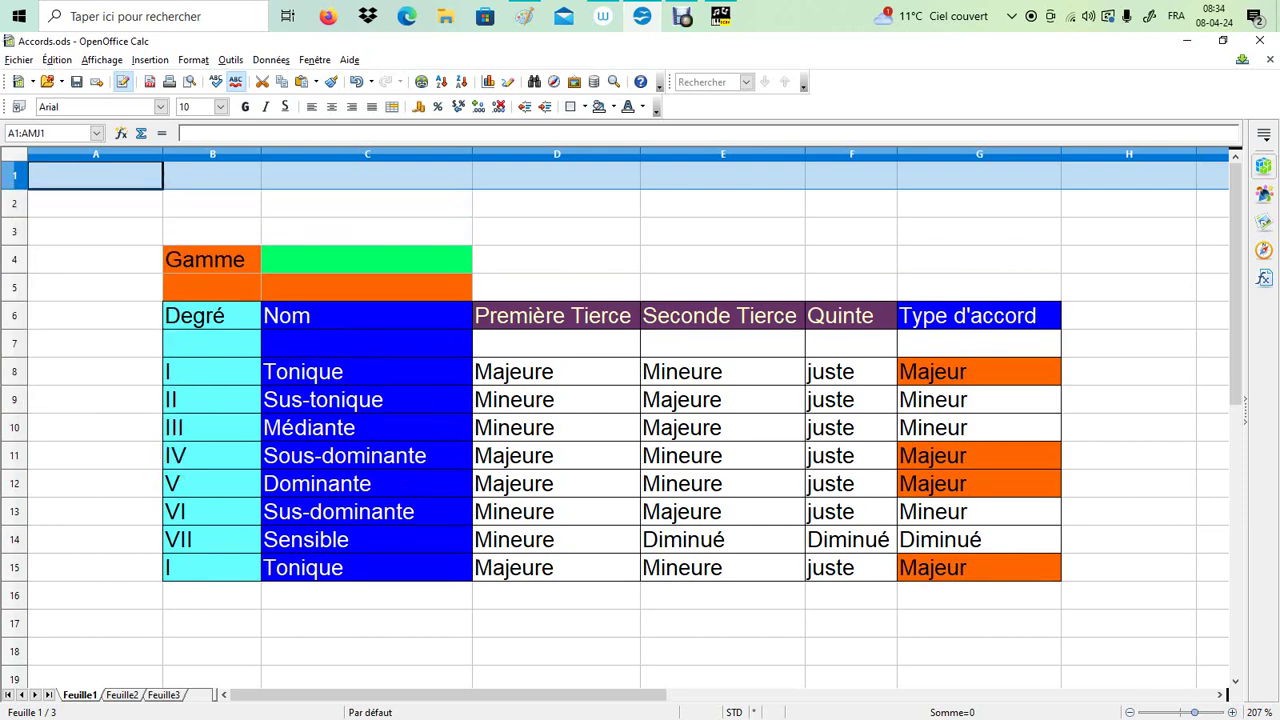
pyautogui.moveTo(14, 177); pyautogui.dragTo(14, 201)
pyautogui.rightClick(17, 185)
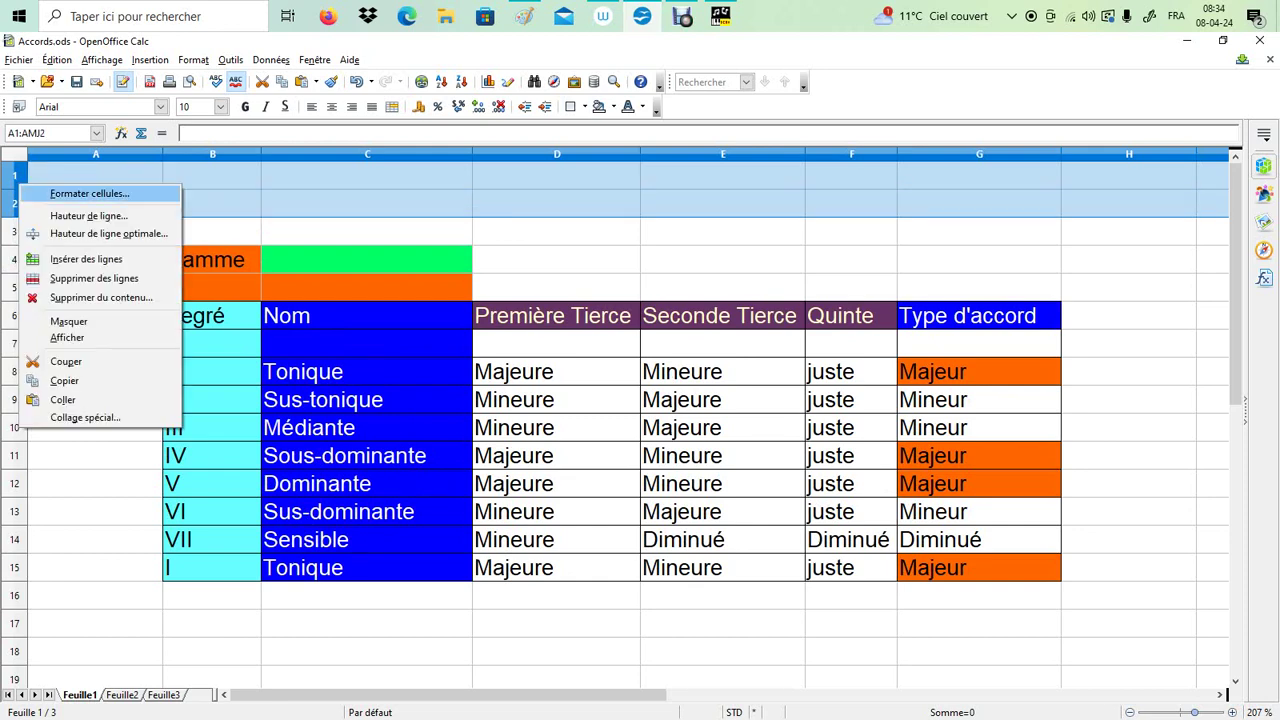
pyautogui.click(86, 259)
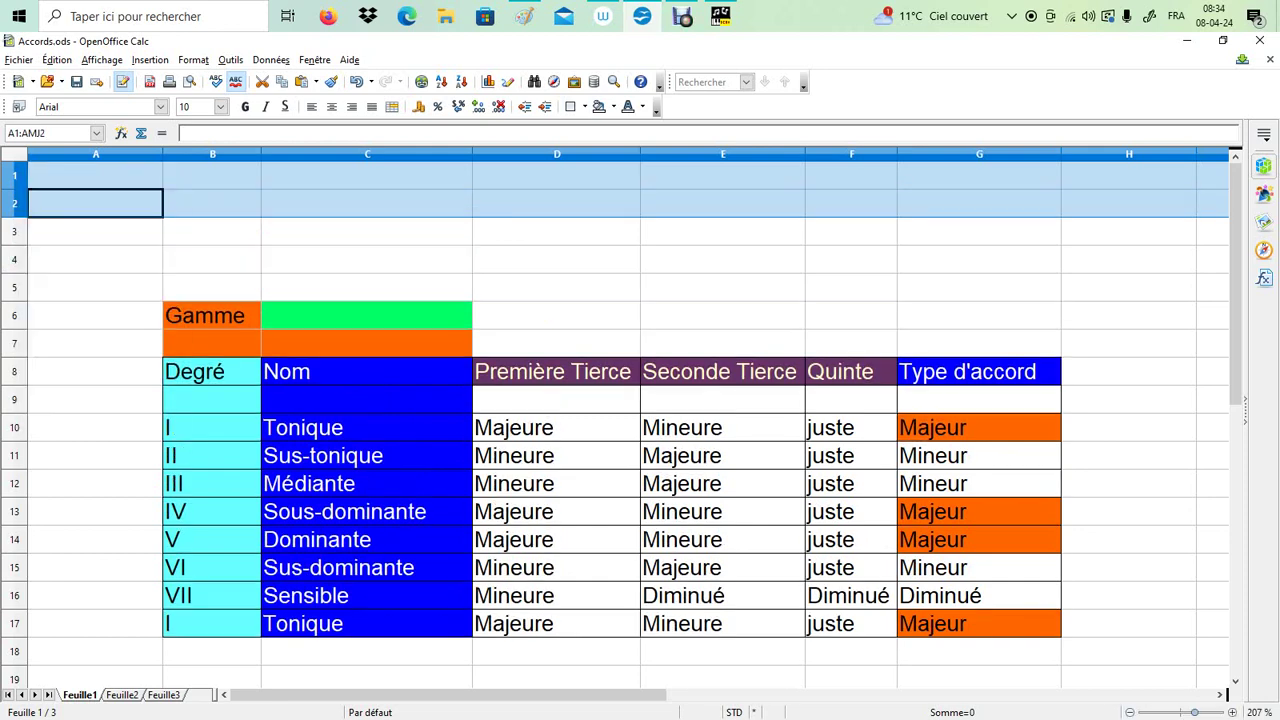
# Step: Enter the title "Les accords des degrés de la gamme" in cell C3
pyautogui.click(367, 231)
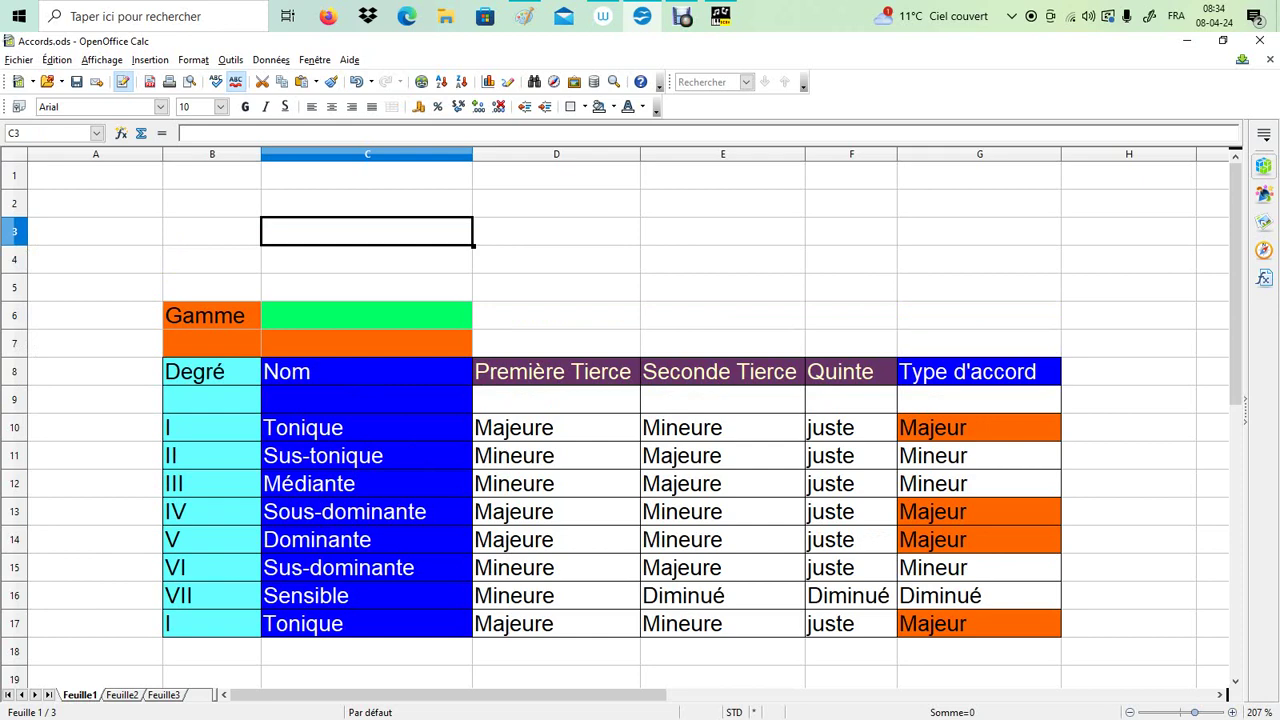
pyautogui.write('Les a')
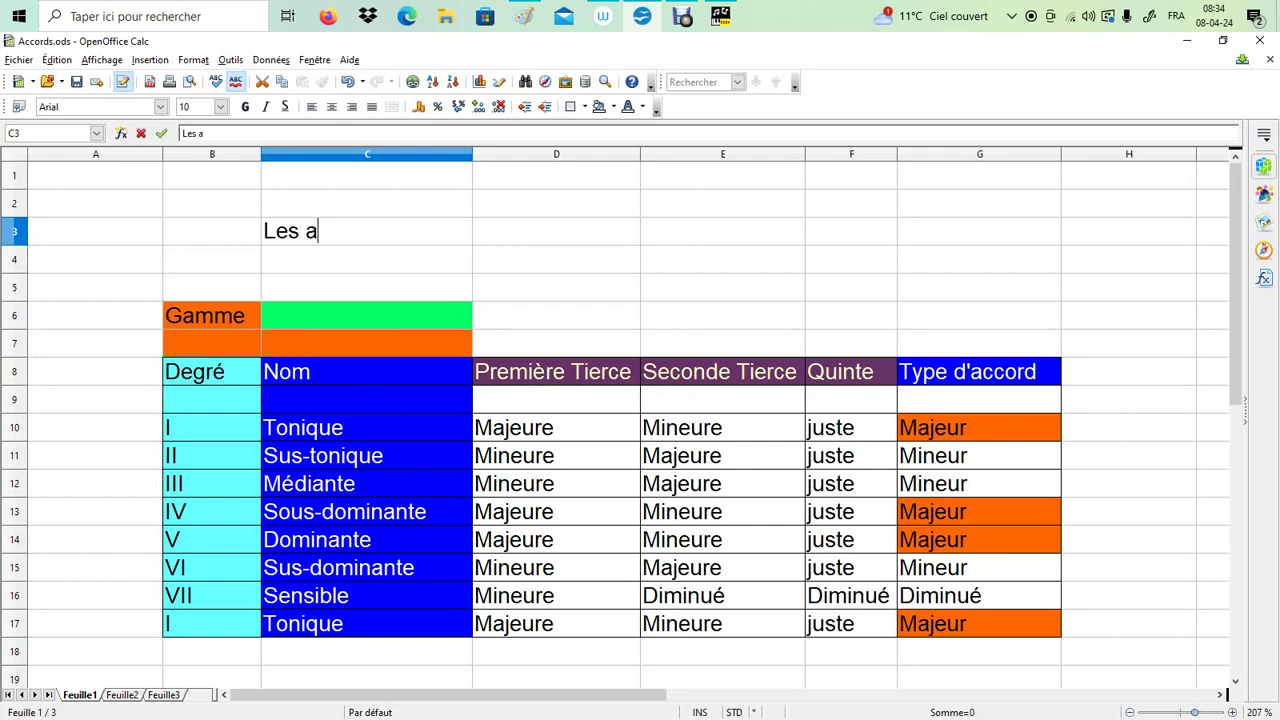
pyautogui.write('ccodr')
pyautogui.press('BackSpace')
pyautogui.press('BackSpace')
pyautogui.write('rds des')
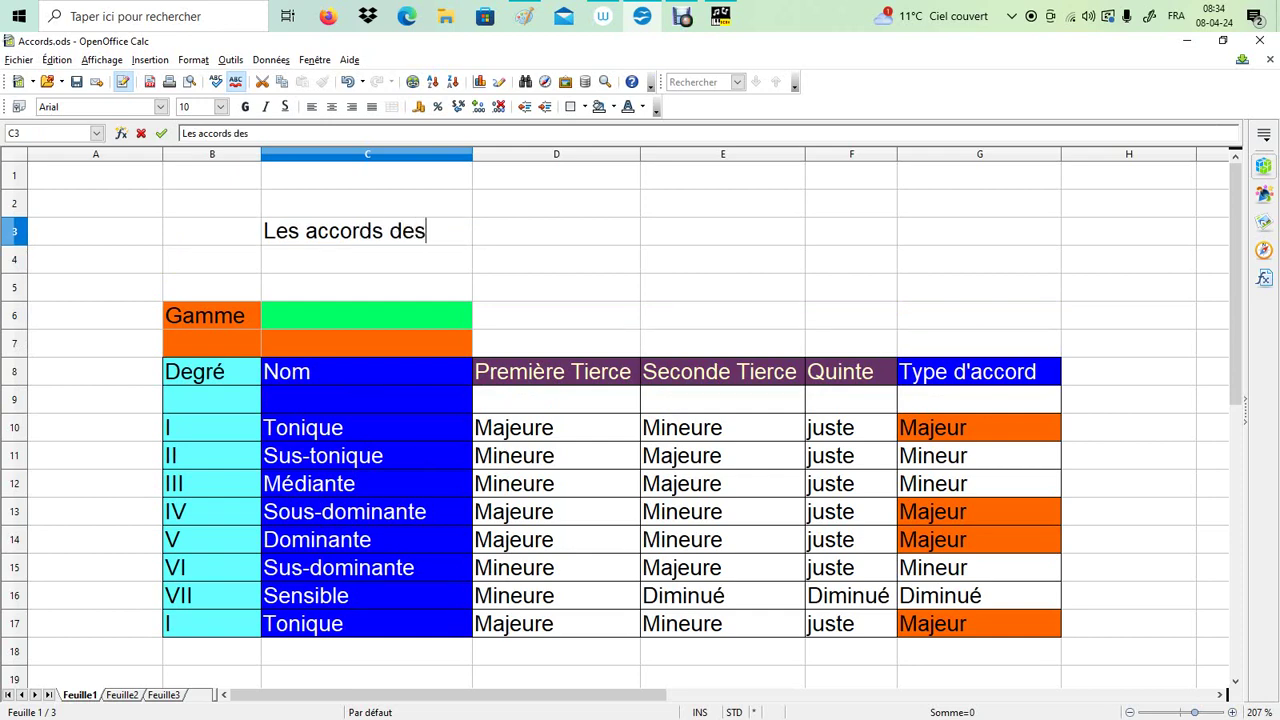
pyautogui.write(' degrés d')
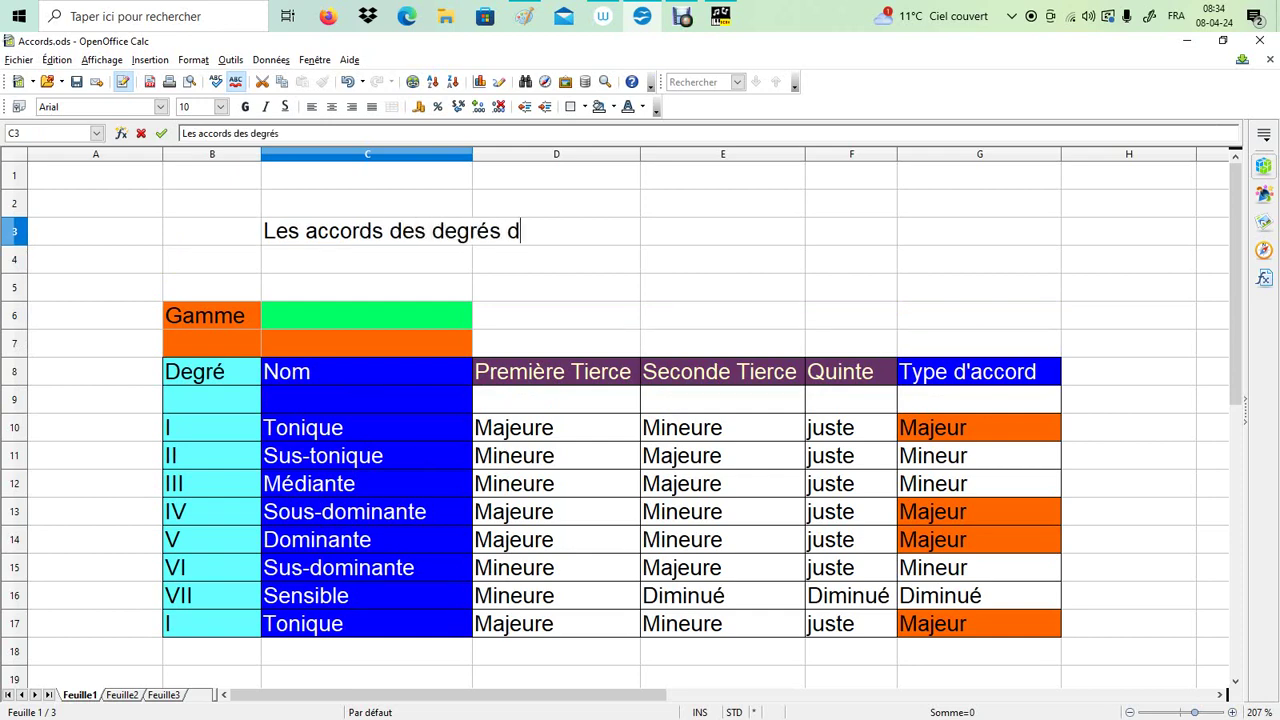
pyautogui.write('e la gamme')
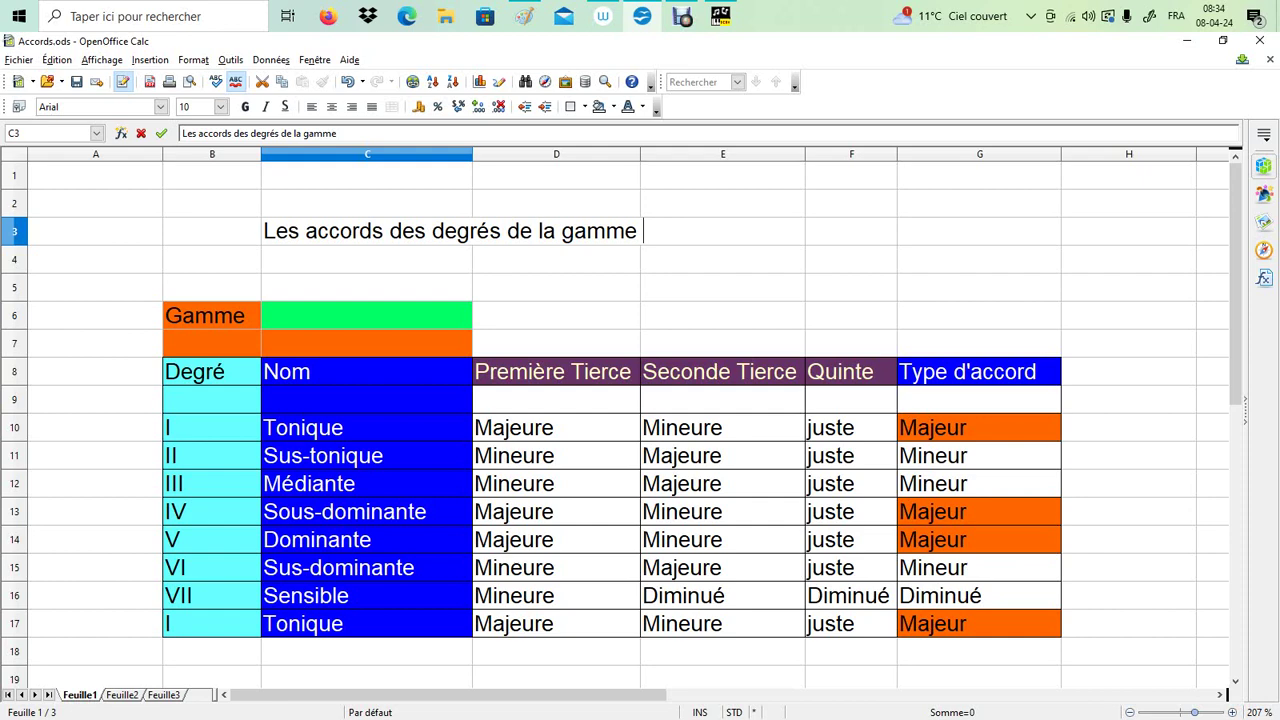
# Step: Enter "Do Majeur" as the scale name in the green cell beside Gamme
pyautogui.click(366, 315)
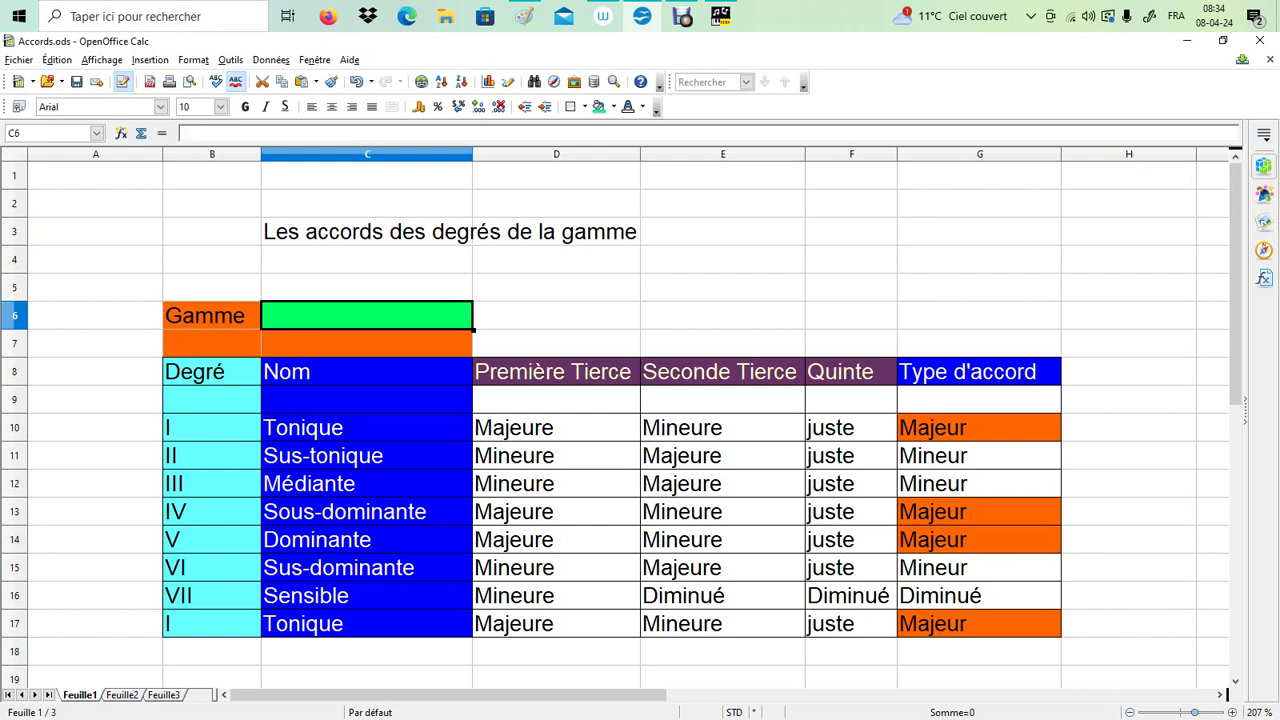
pyautogui.write('Do')
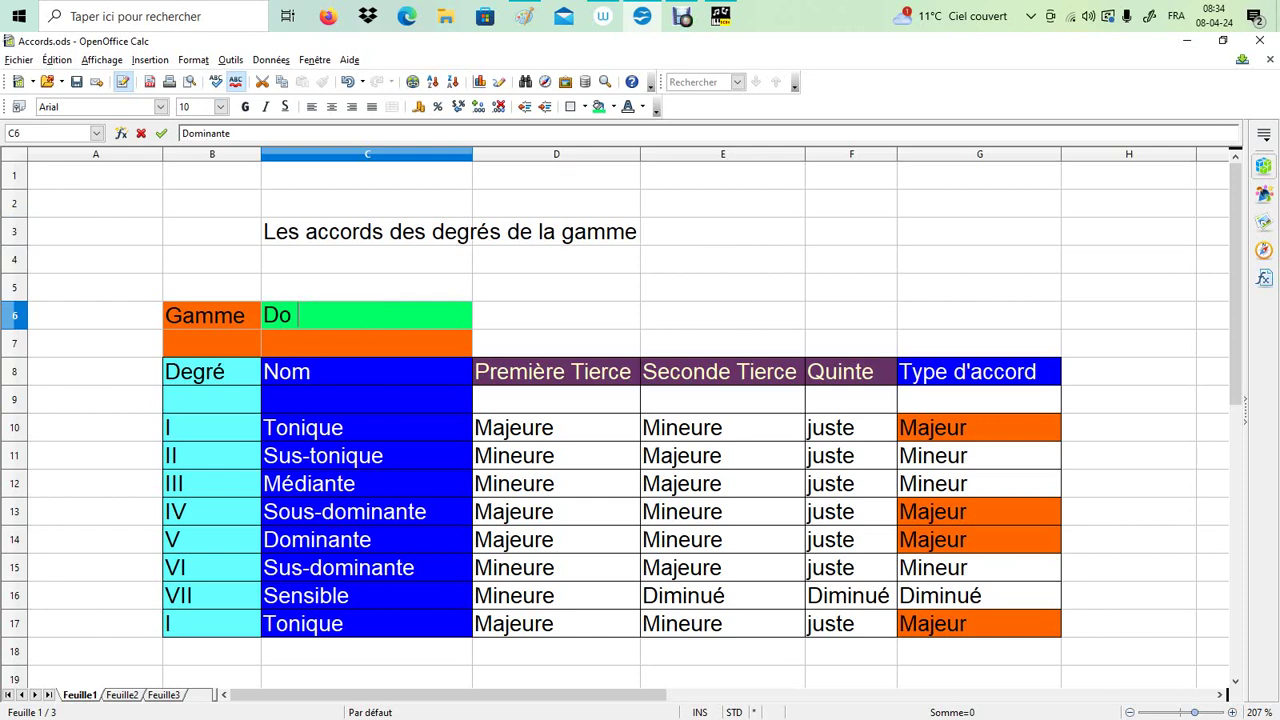
pyautogui.write(' Majeur')
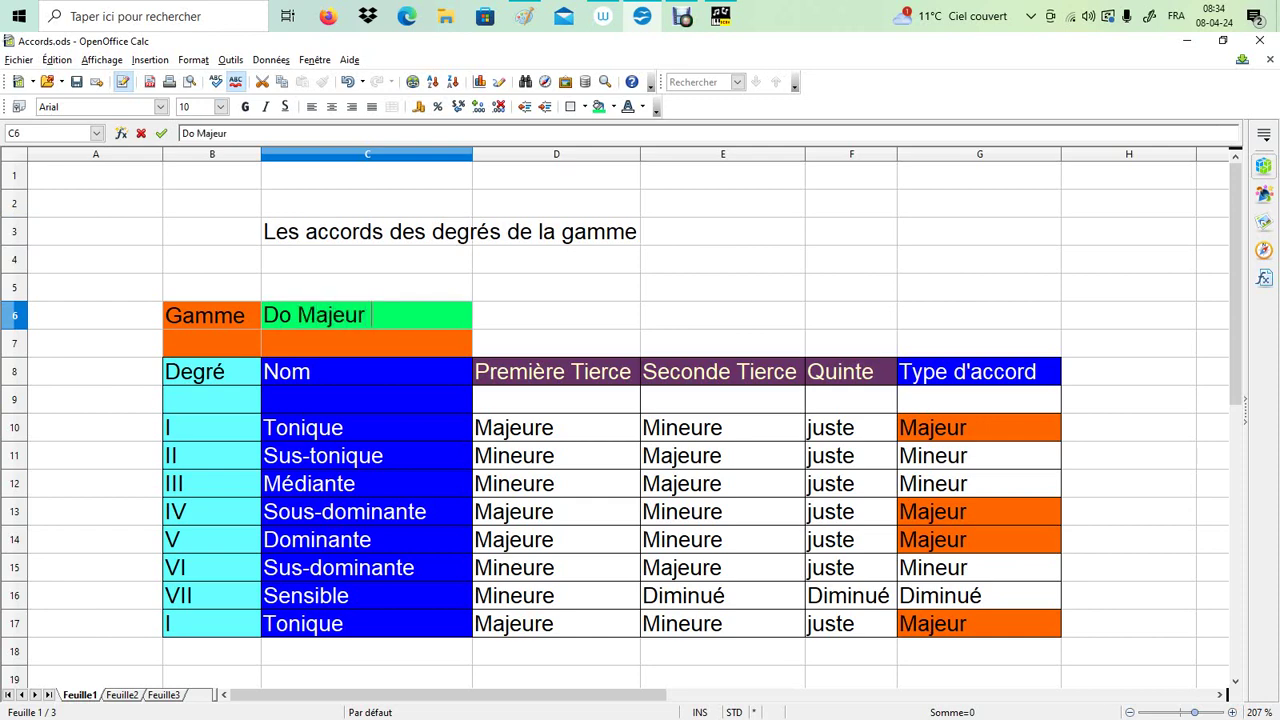
pyautogui.click(556, 287)
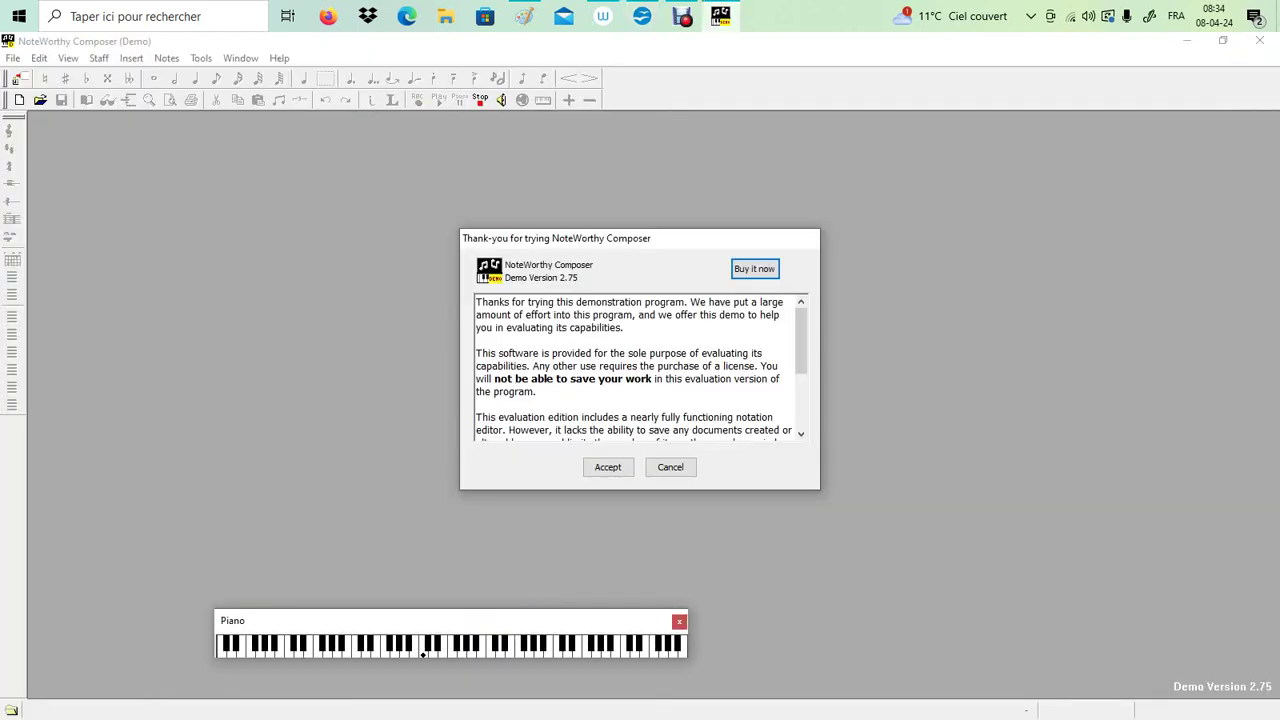
# Step: In NoteWorthy Composer, accept the demo notice and create a new score from the PIANO template with the default file info
pyautogui.moveTo(801, 341); pyautogui.dragTo(801, 395)
pyautogui.click(607, 467)
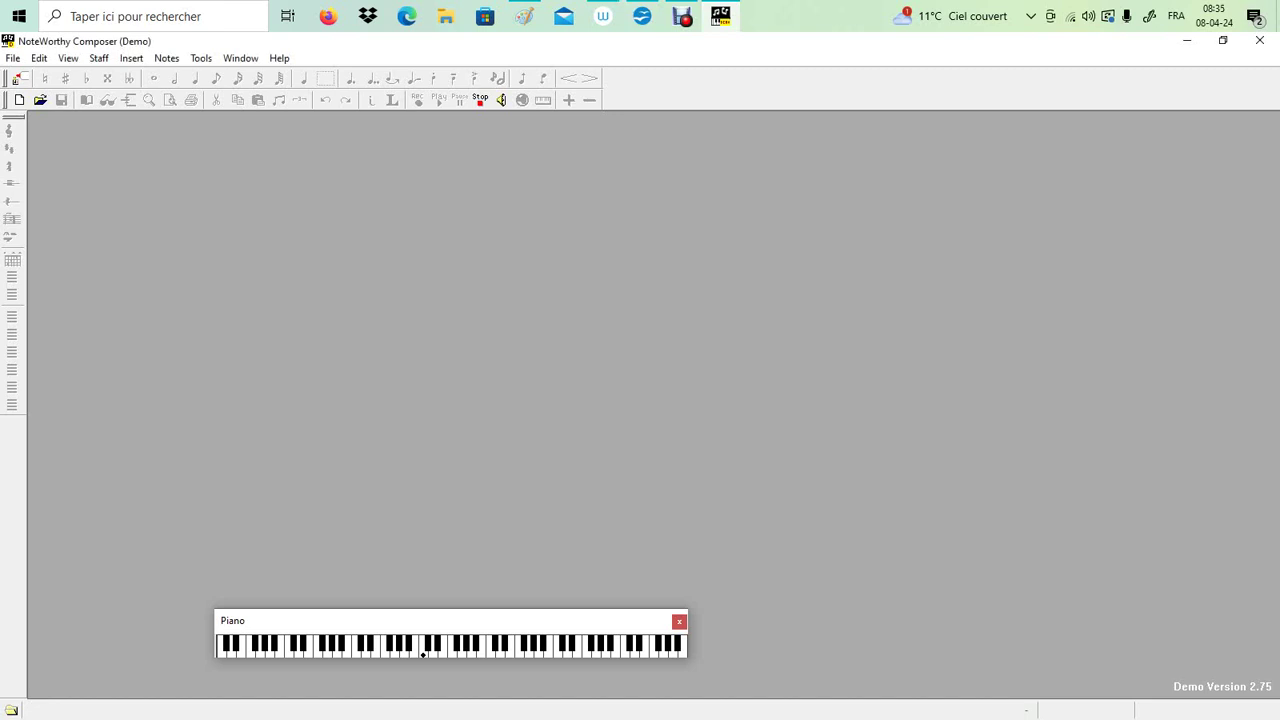
pyautogui.click(13, 58)
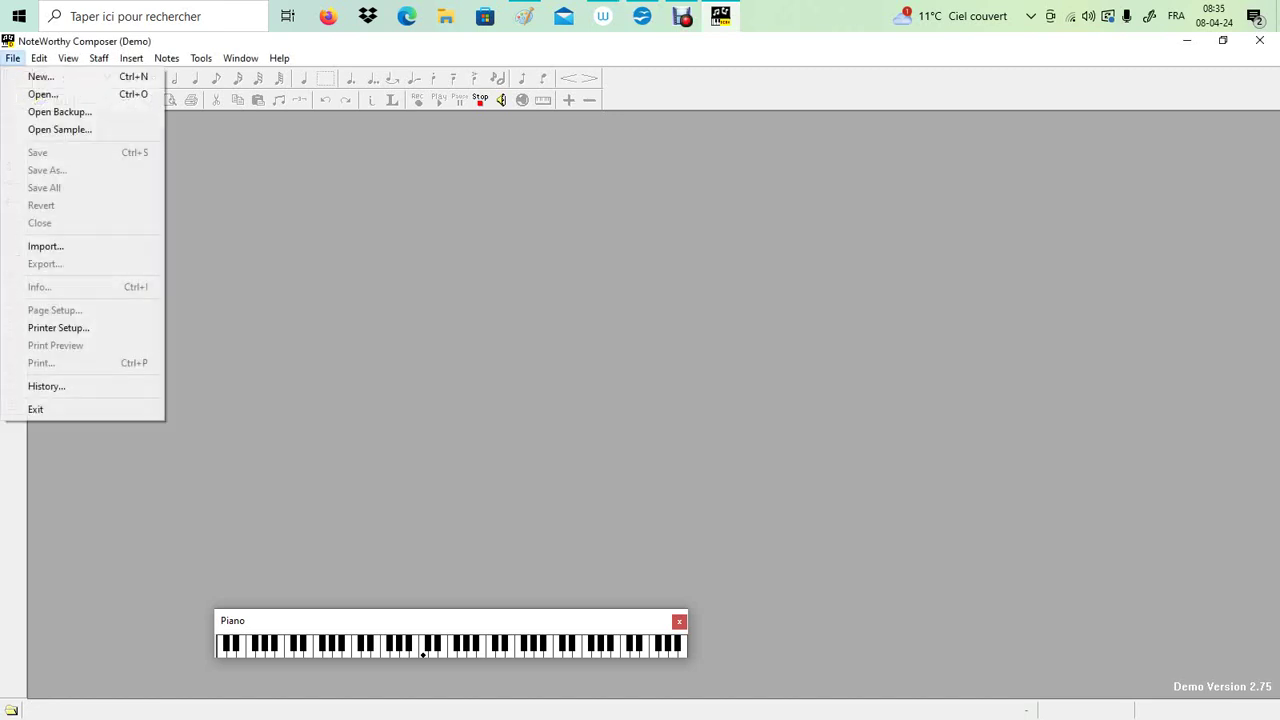
pyautogui.click(40, 76)
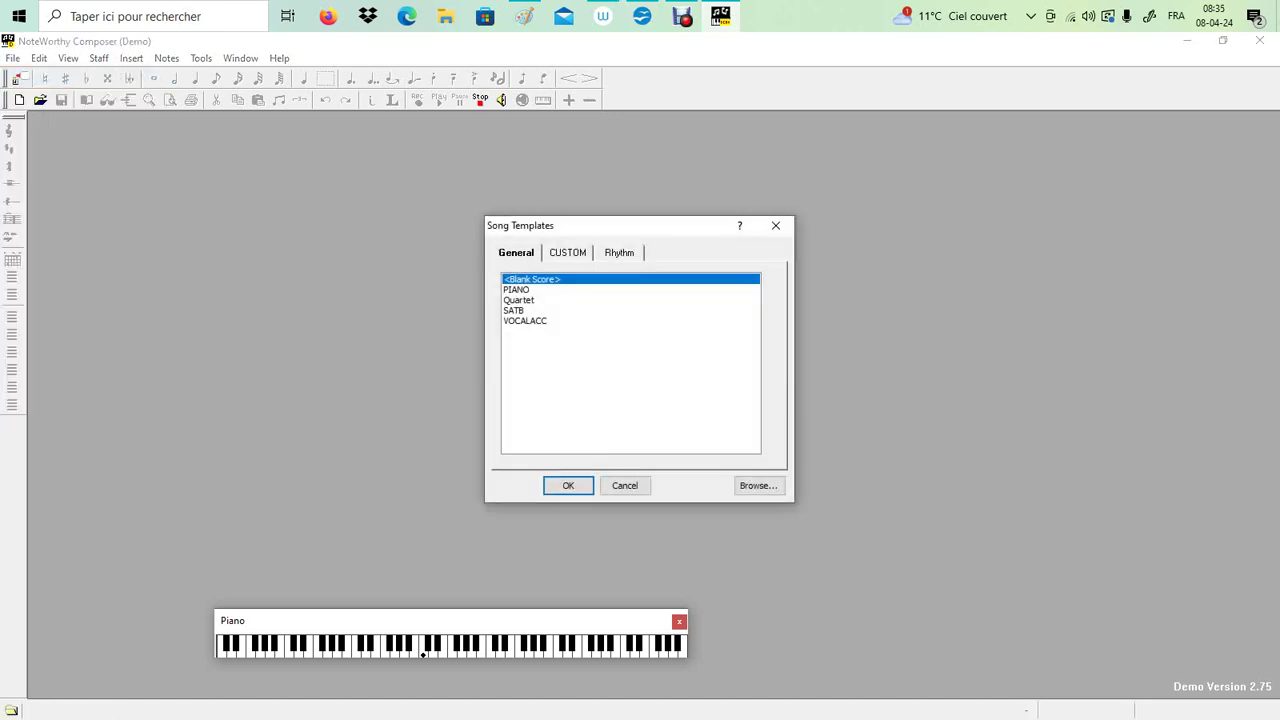
pyautogui.click(530, 289)
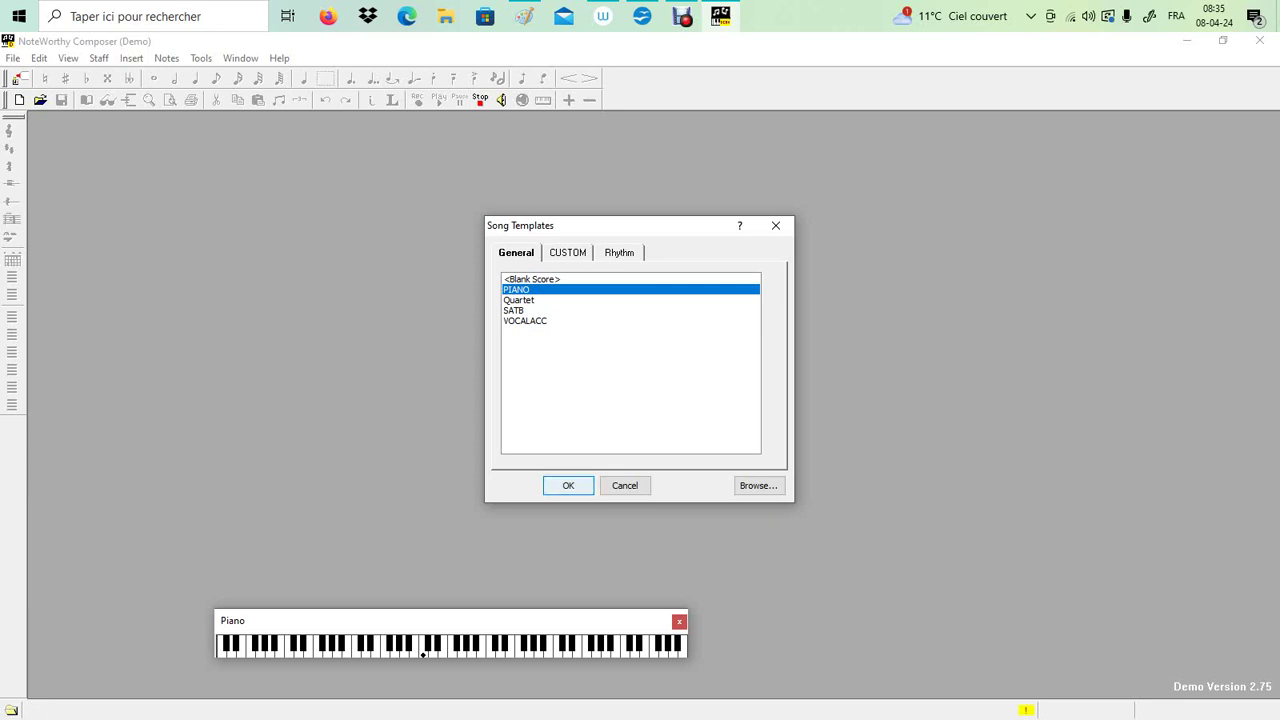
pyautogui.press('Return')
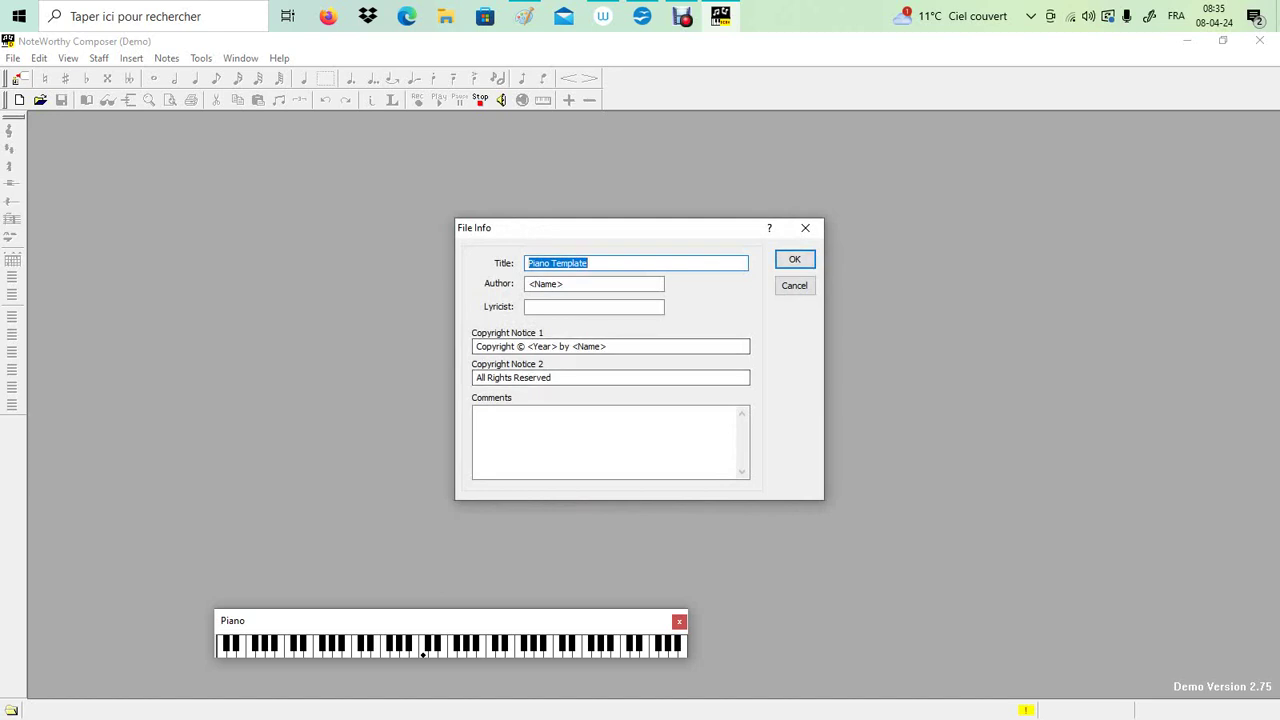
pyautogui.press('Return')
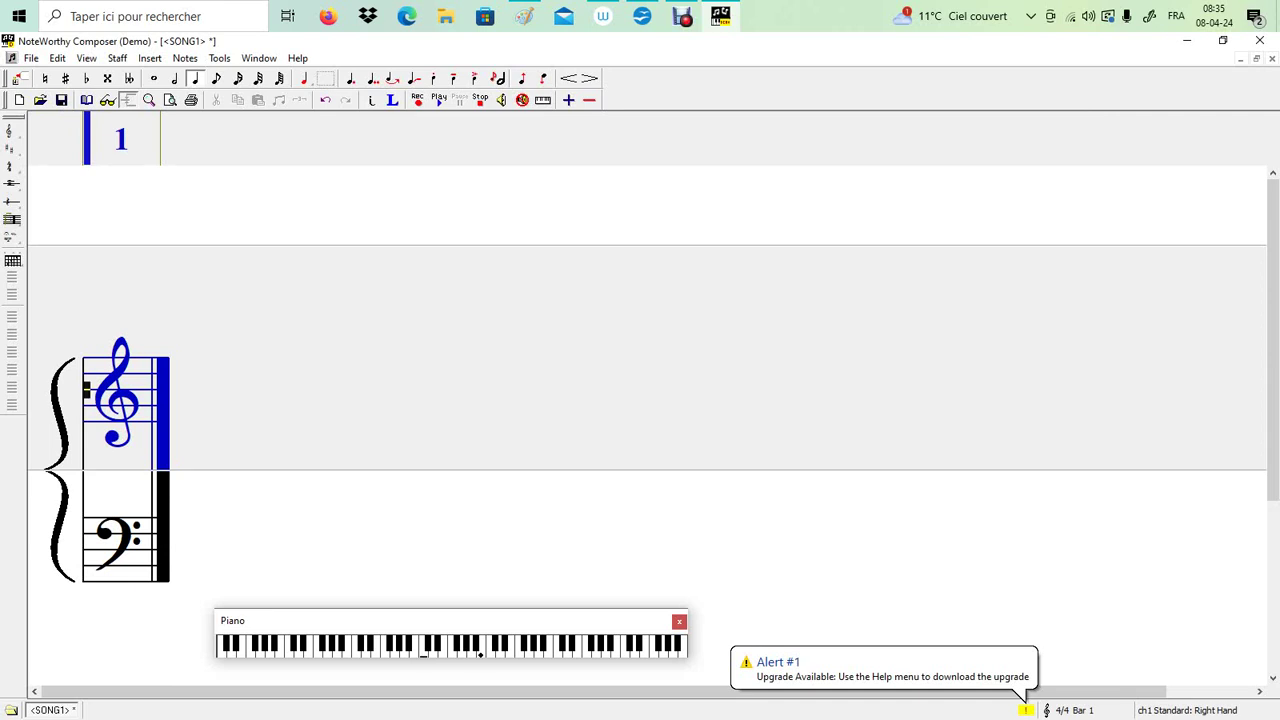
# Step: Insert a C major key signature after the treble clef on the right-hand staff
pyautogui.hotkey('ctrl', '-')
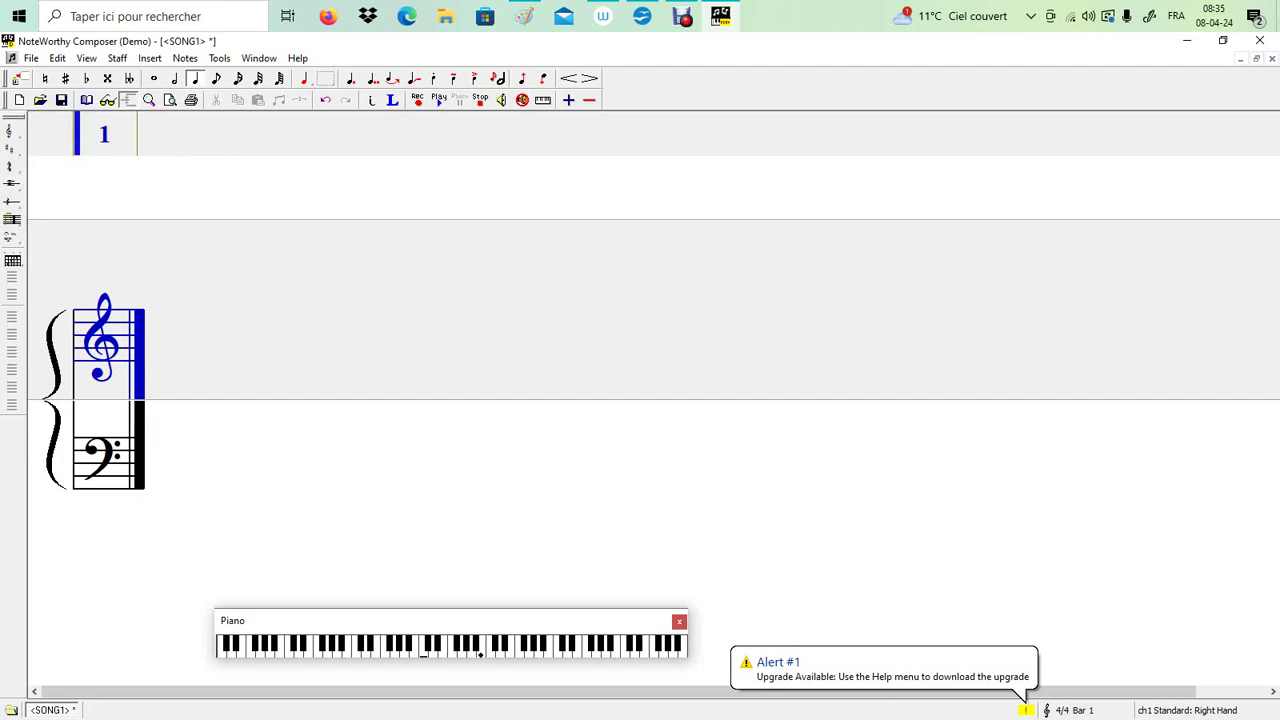
pyautogui.press('Right')
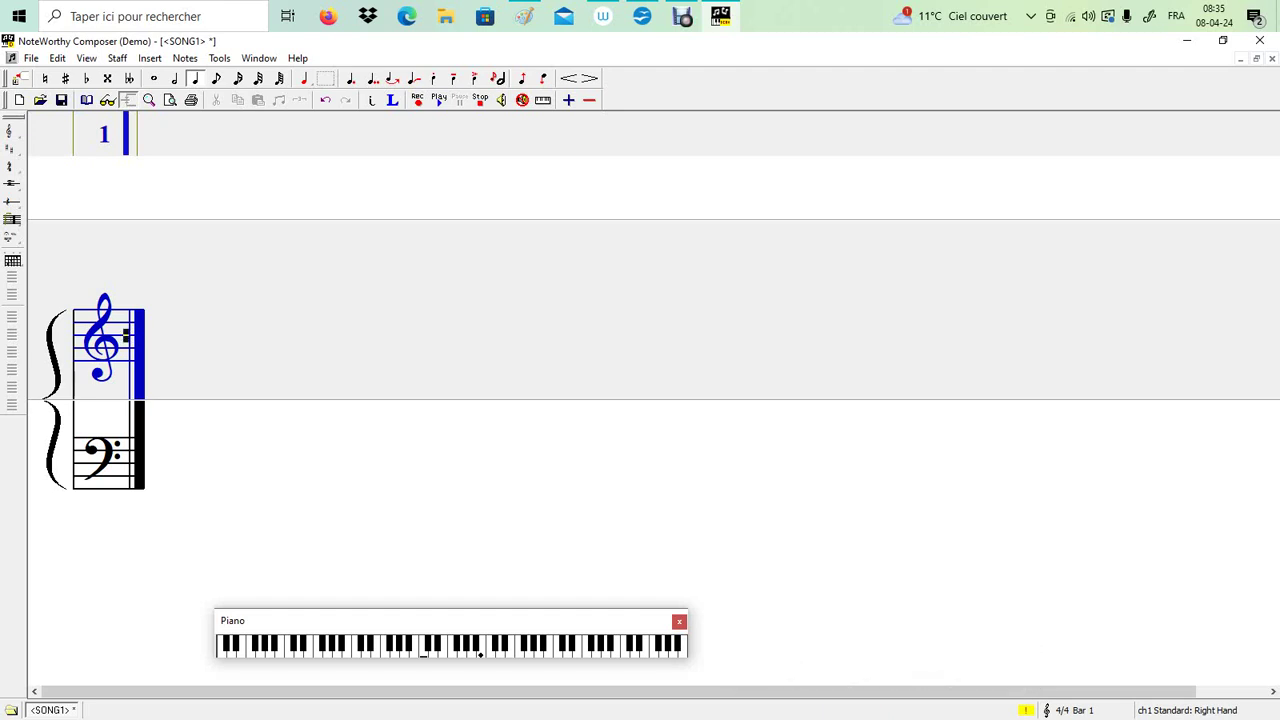
pyautogui.click(11, 149)
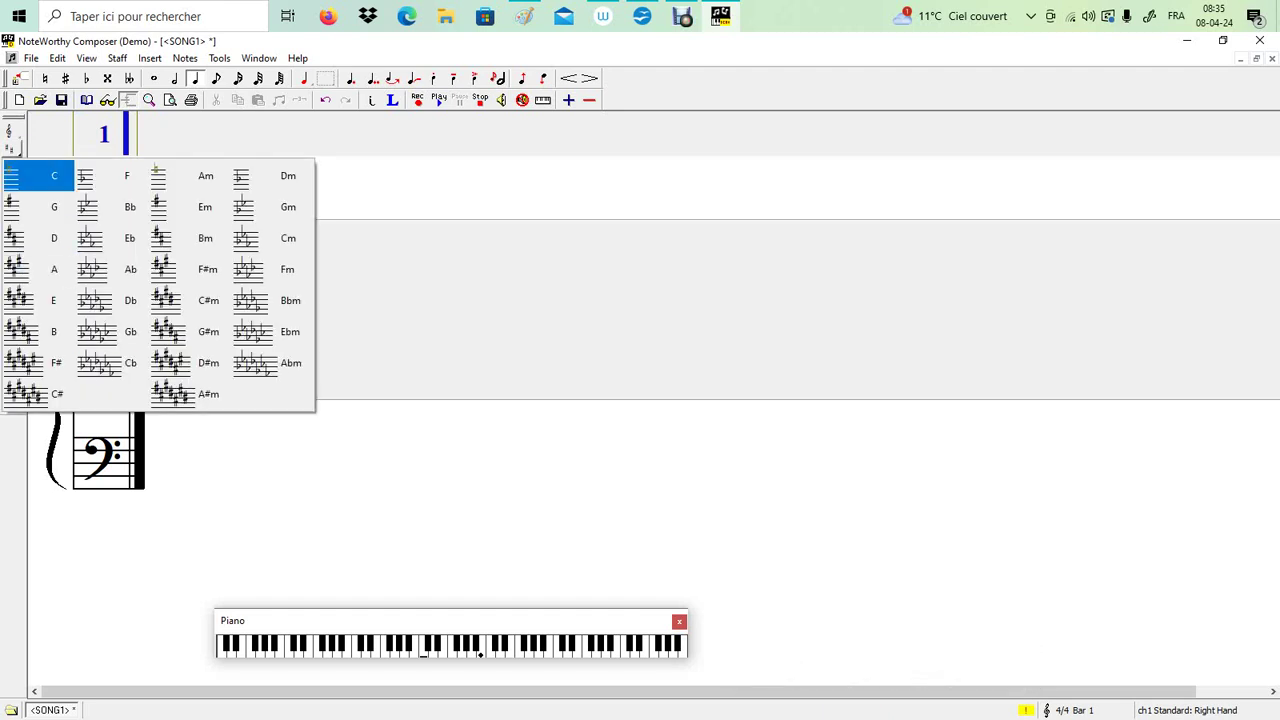
pyautogui.click(25, 176)
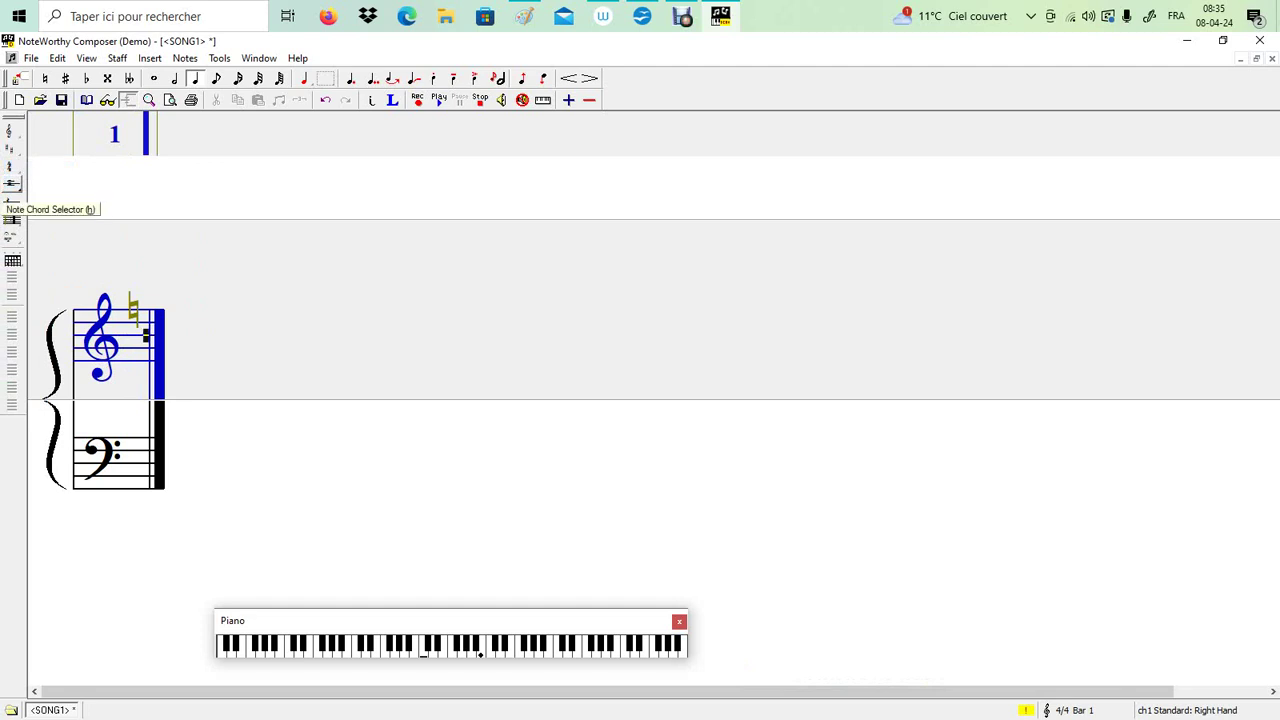
pyautogui.press('pagedown')
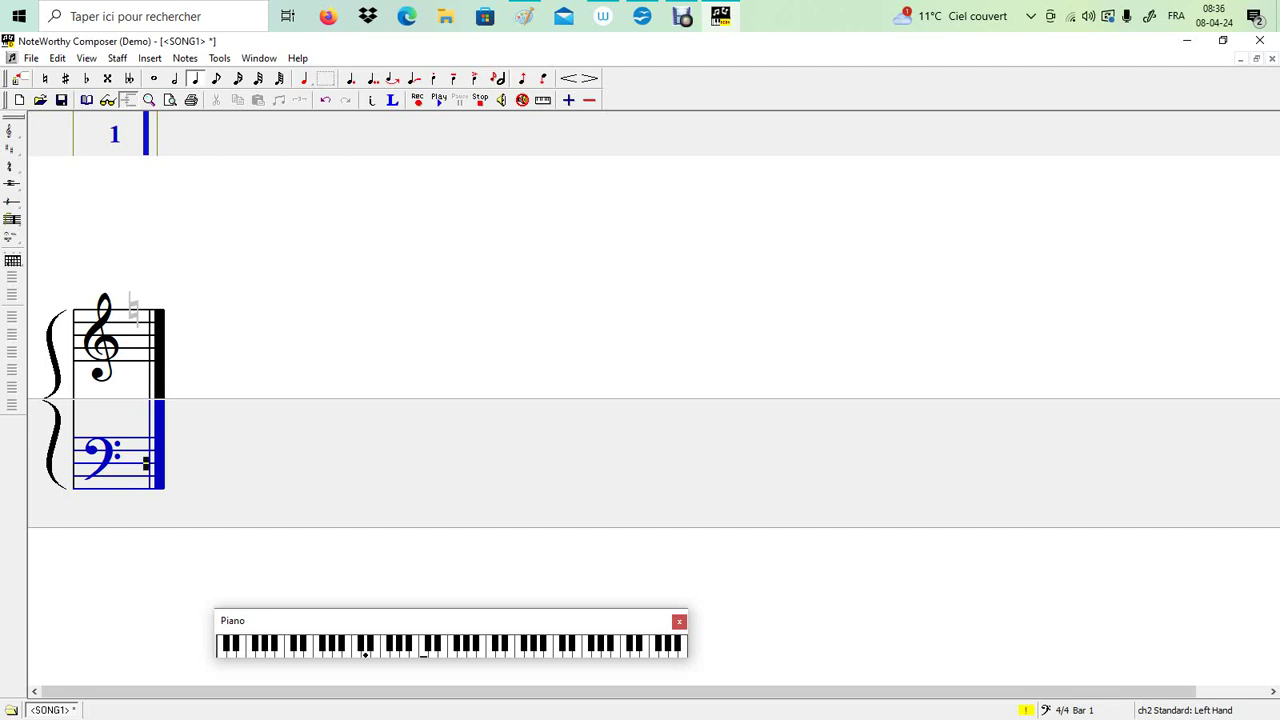
pyautogui.hotkey('shift', 'F10')
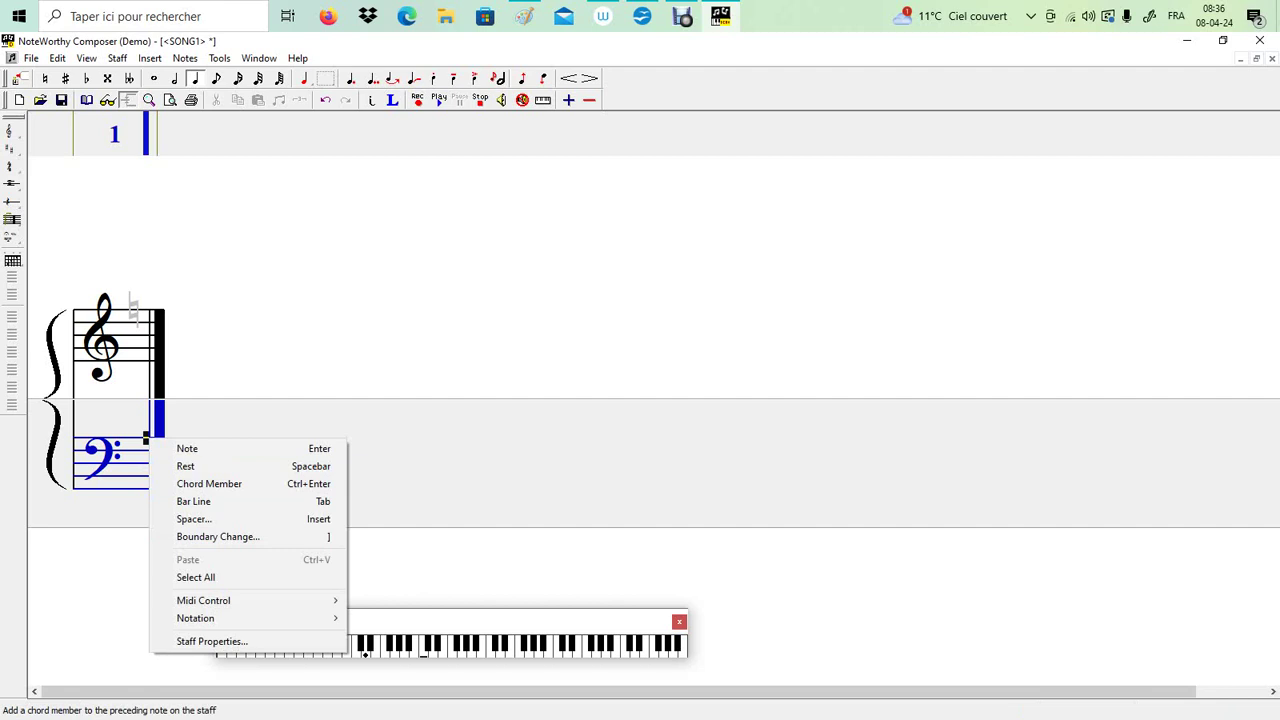
pyautogui.press('Escape')
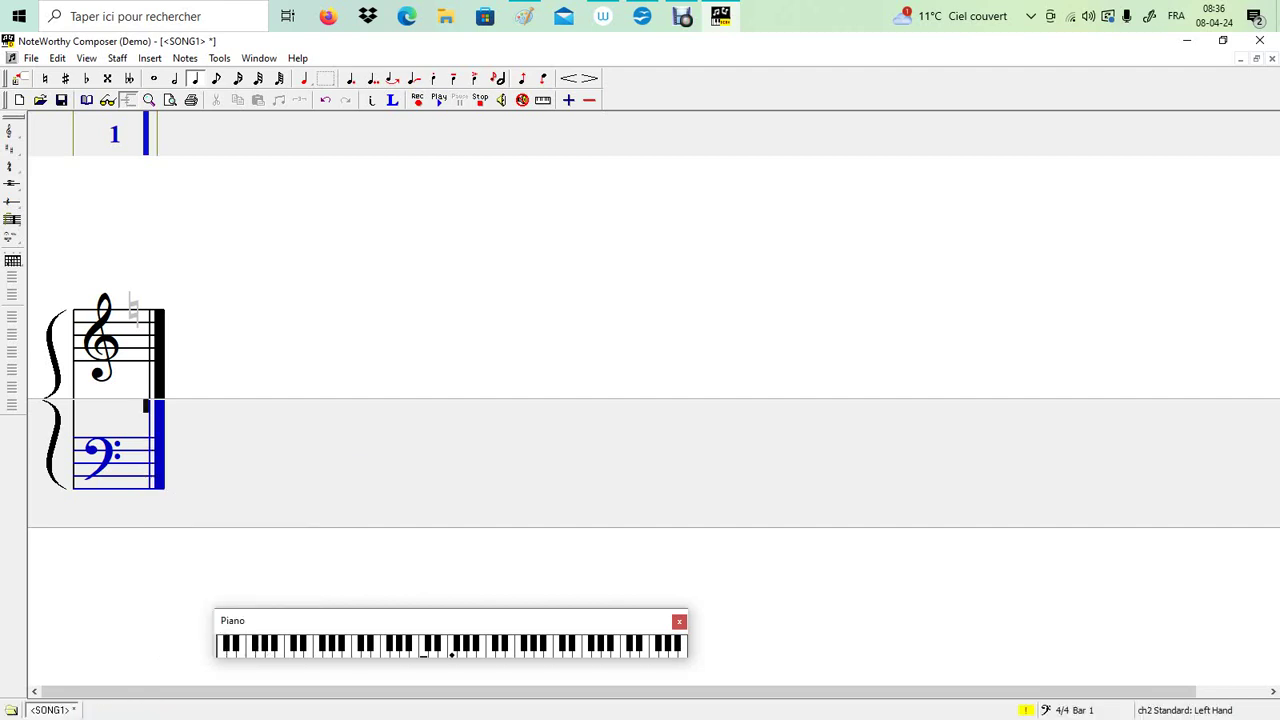
pyautogui.press('Down')
pyautogui.press('Down')
pyautogui.press('Down')
pyautogui.press('Down')
pyautogui.press('Down')
pyautogui.press('Down')
pyautogui.press('Down')
pyautogui.press('k')
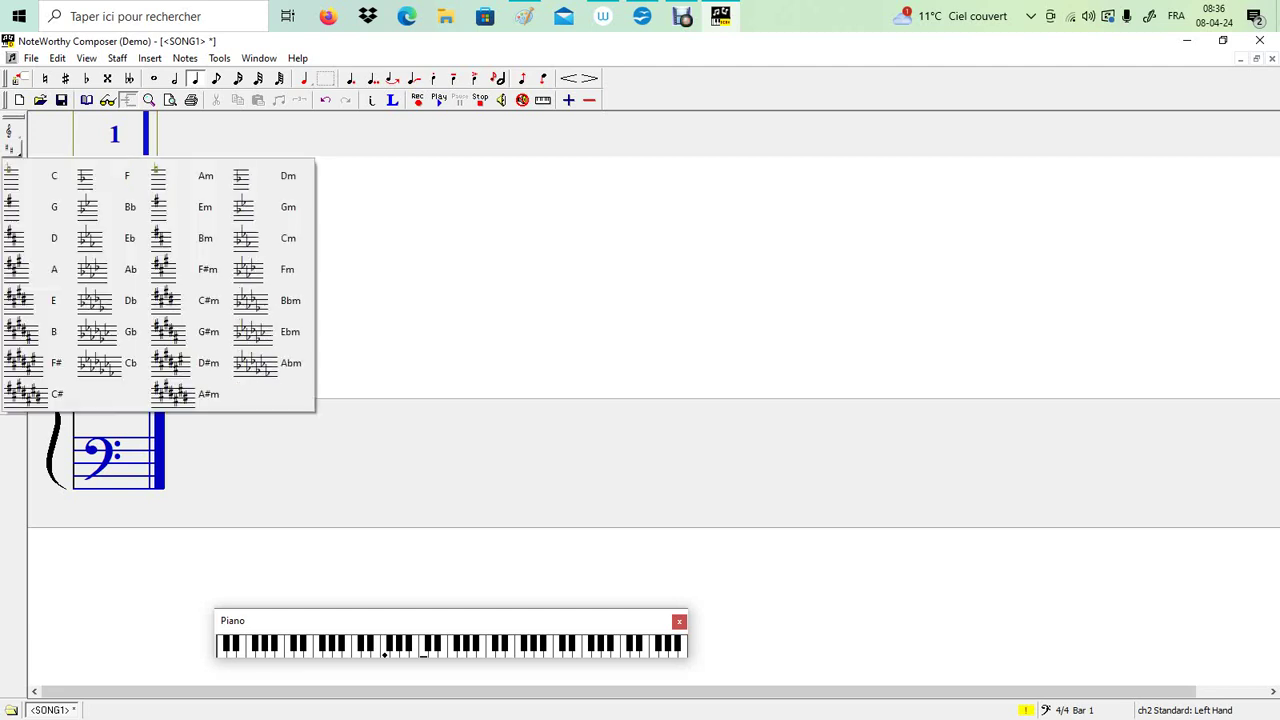
pyautogui.press('Escape')
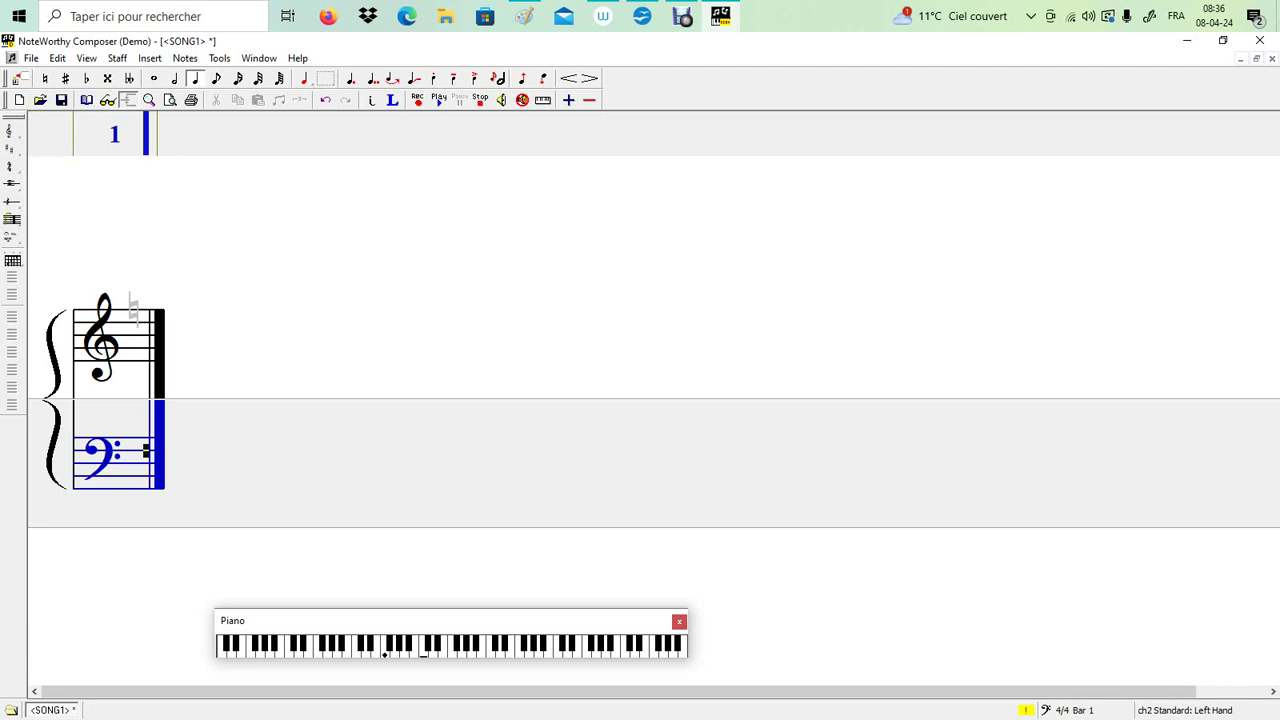
# Step: Enter an ascending C major scale of eighth notes on the right-hand staff, from middle C to the C one octave above
pyautogui.scroll(-2, 654, 330)
pyautogui.scroll(2, 654, 330)
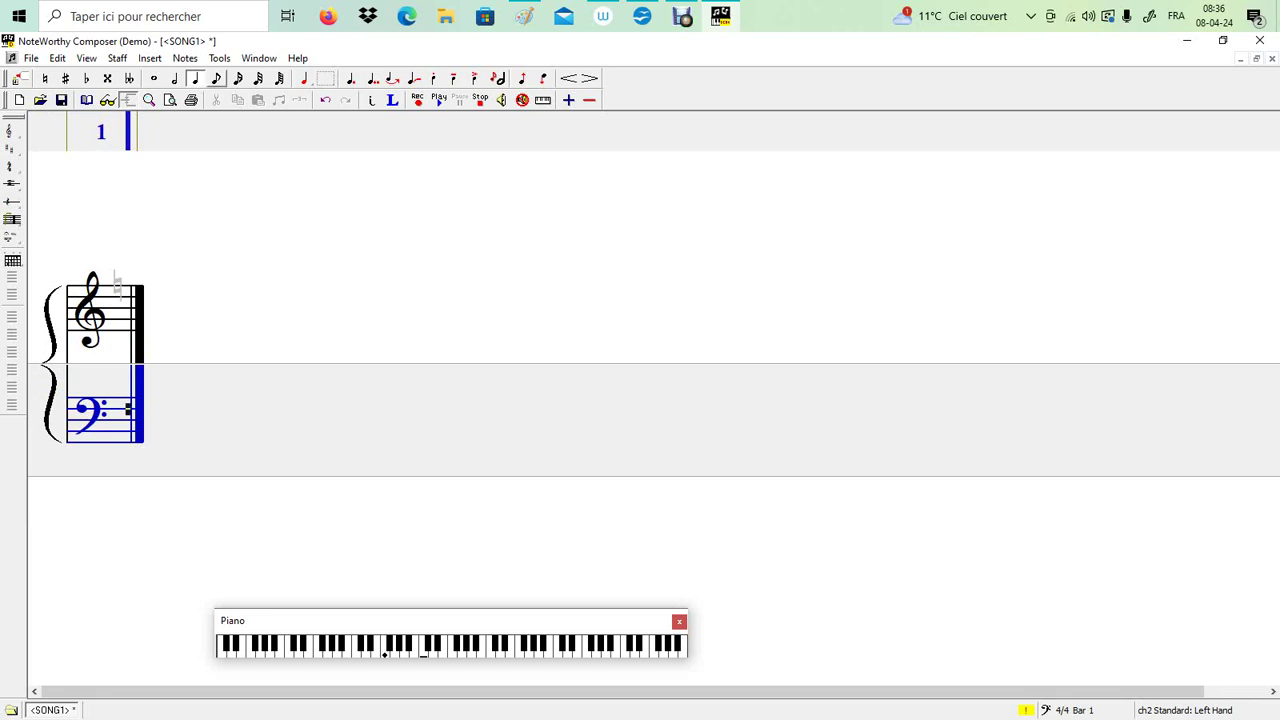
pyautogui.click(216, 79)
pyautogui.click(116, 284)
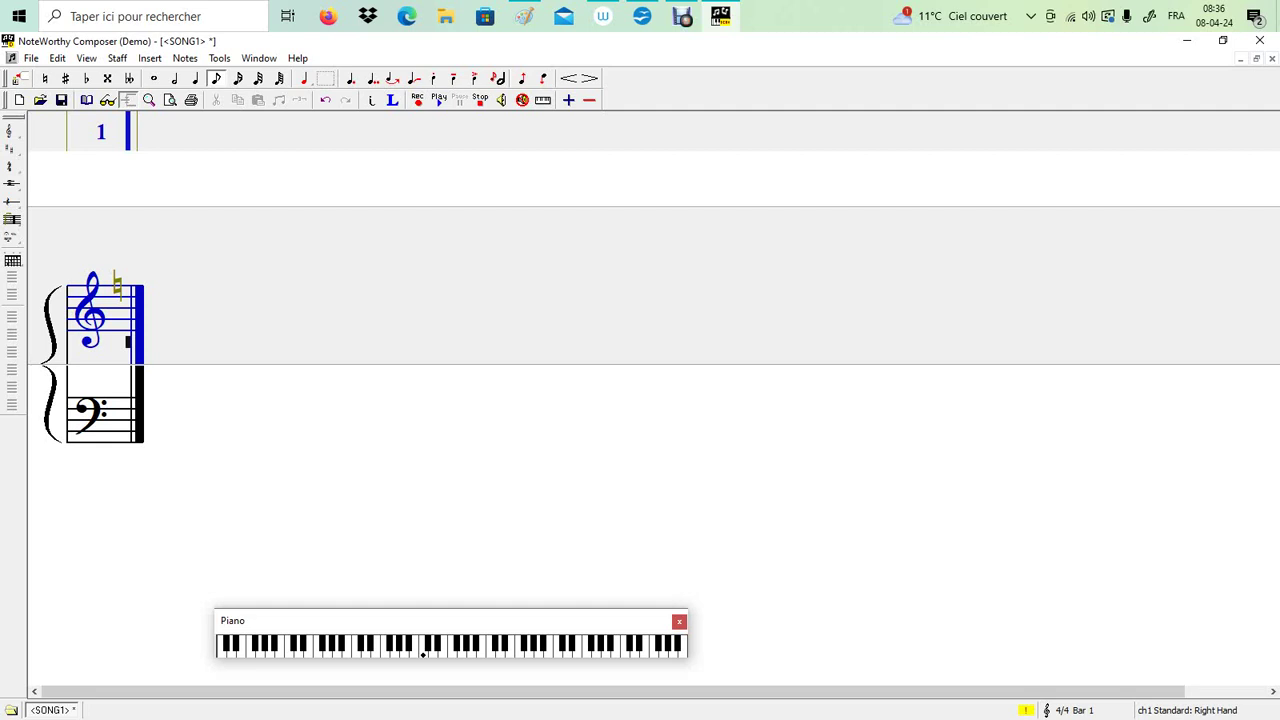
pyautogui.press('Return')
pyautogui.press('Up')
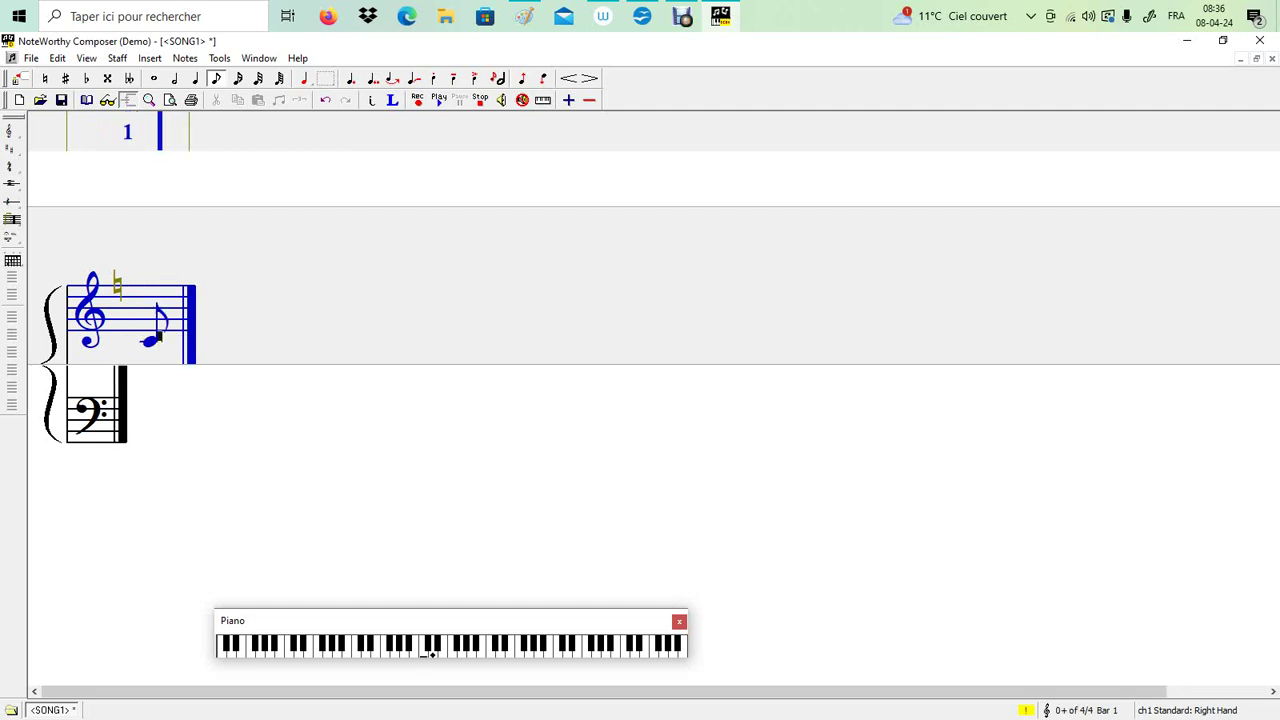
pyautogui.press('Return')
pyautogui.press('Up')
pyautogui.press('Return')
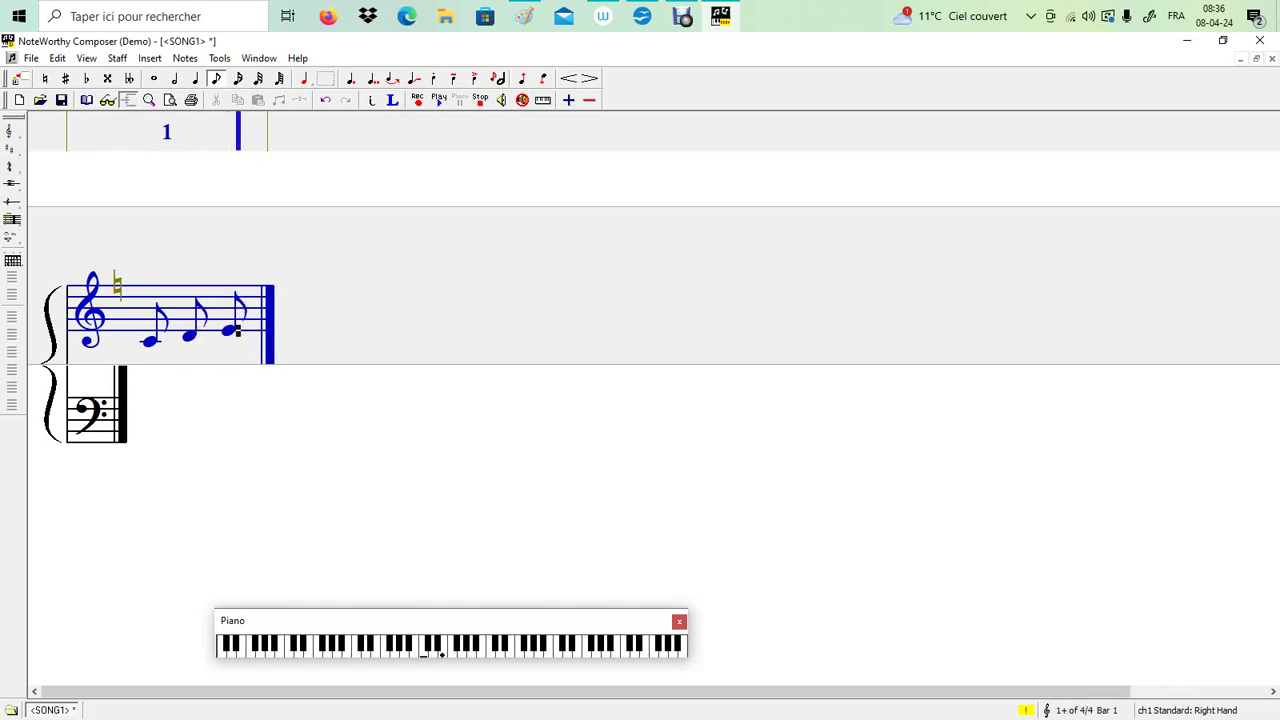
pyautogui.press('Up')
pyautogui.press('Return')
pyautogui.press('Up')
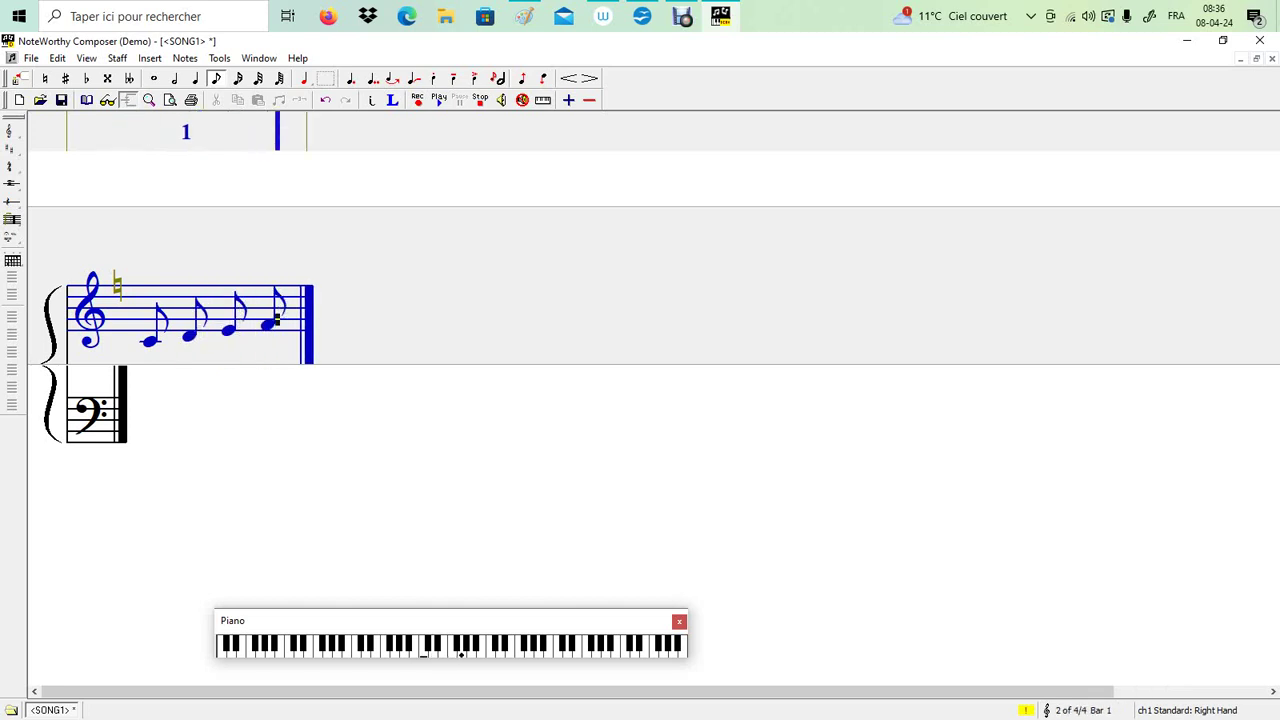
pyautogui.press('Return')
pyautogui.press('Up')
pyautogui.press('Return')
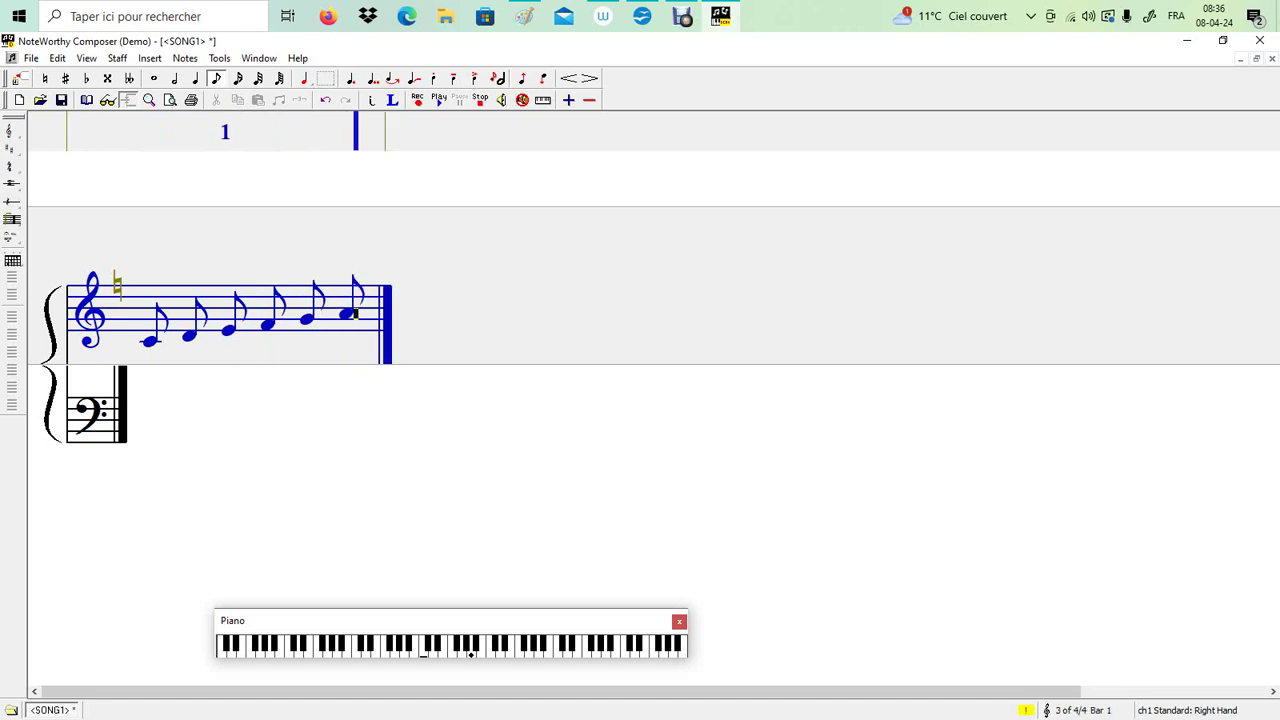
pyautogui.press('Up')
pyautogui.press('Return')
pyautogui.press('Up')
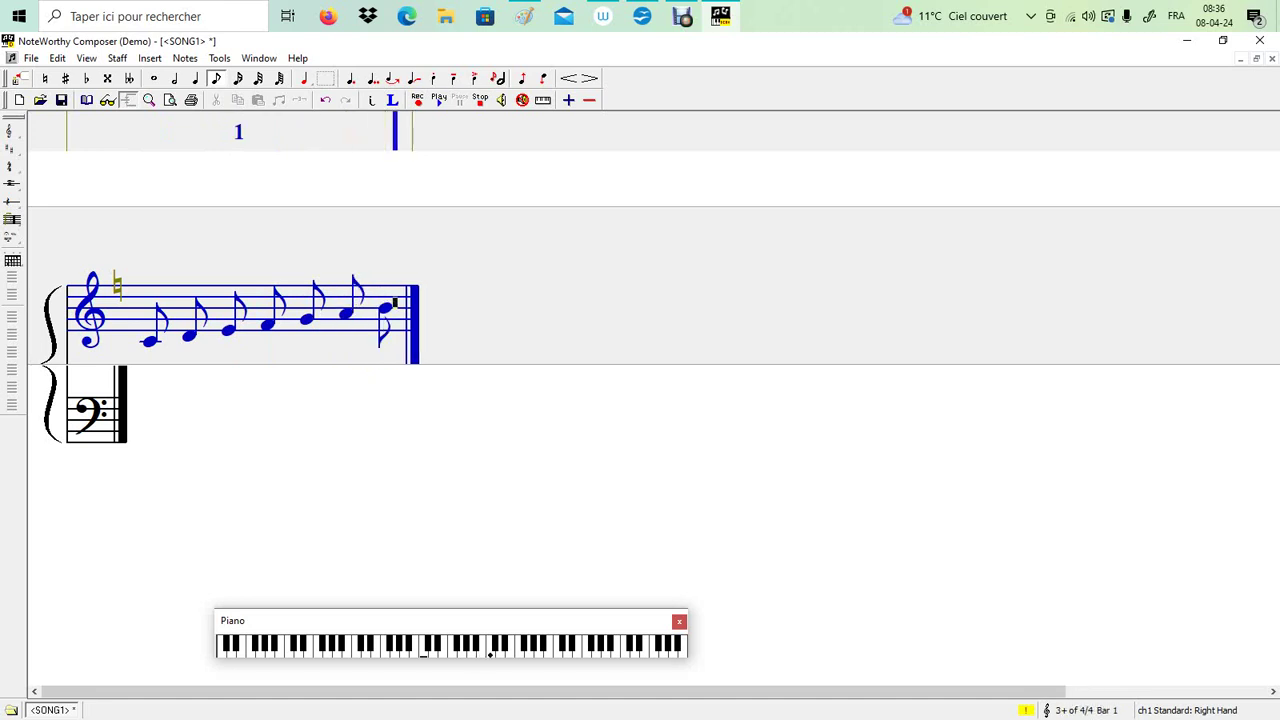
pyautogui.press('Return')
pyautogui.press('Up')
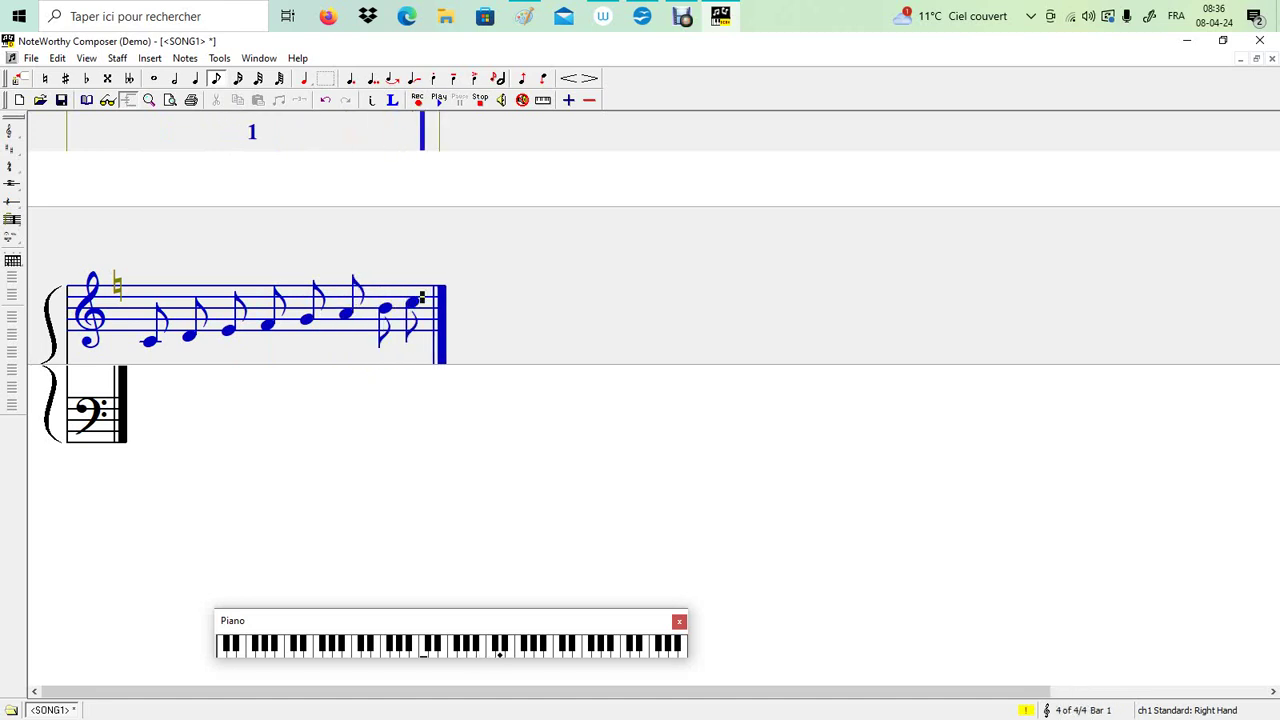
# Step: Continue the right-hand eighth-note scale upward through a second octave, from D to the C two octaves above middle C
pyautogui.press('Return')
pyautogui.press('Up')
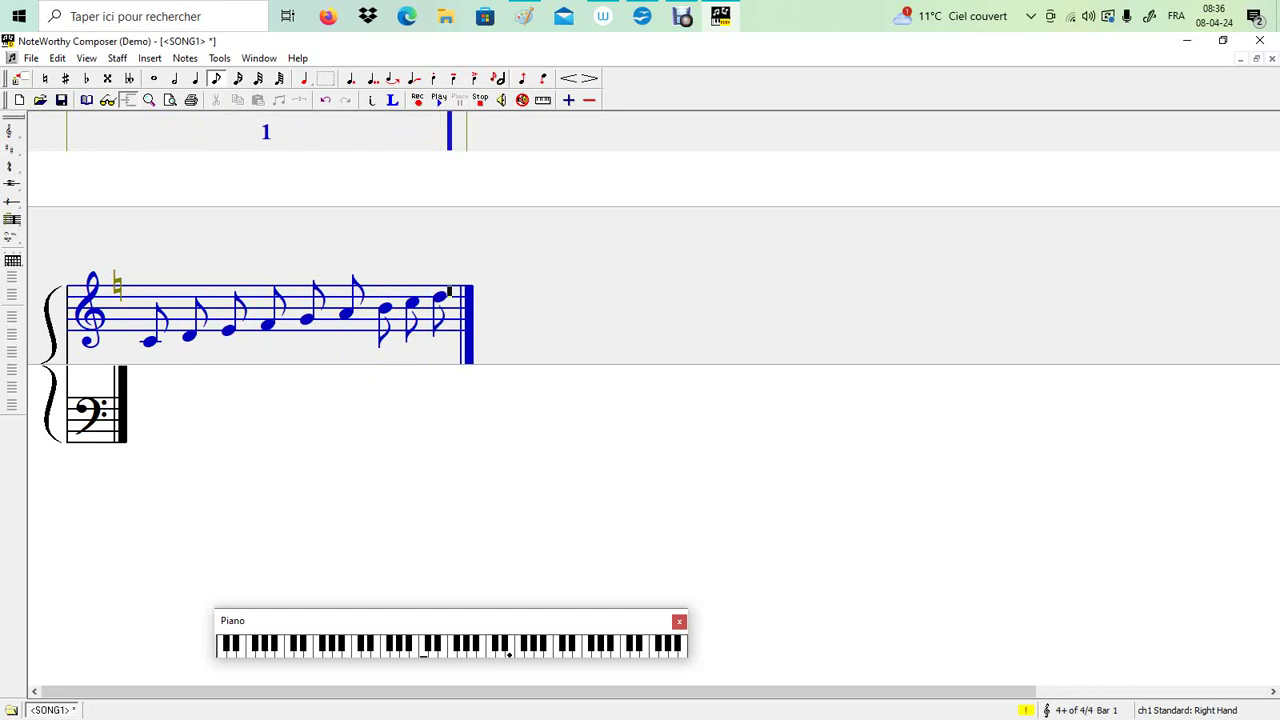
pyautogui.press('Return')
pyautogui.press('Return')
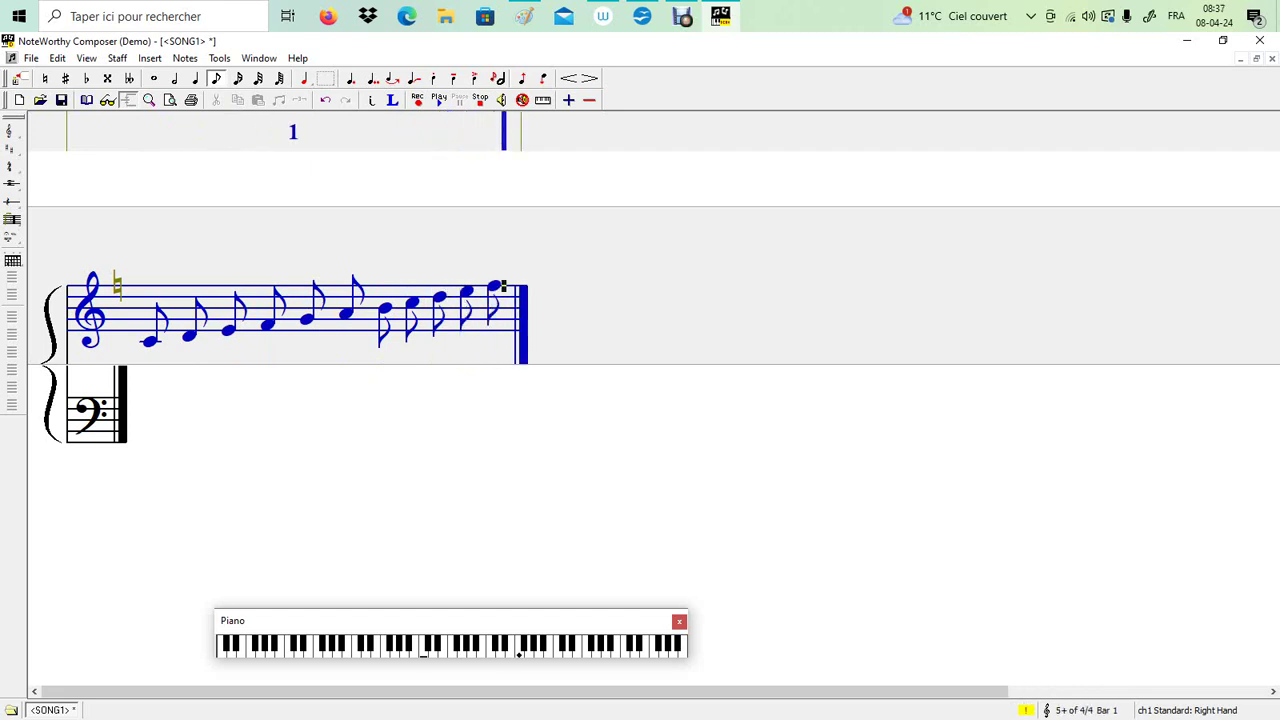
pyautogui.press('Up')
pyautogui.press('Return')
pyautogui.press('Up')
pyautogui.press('Return')
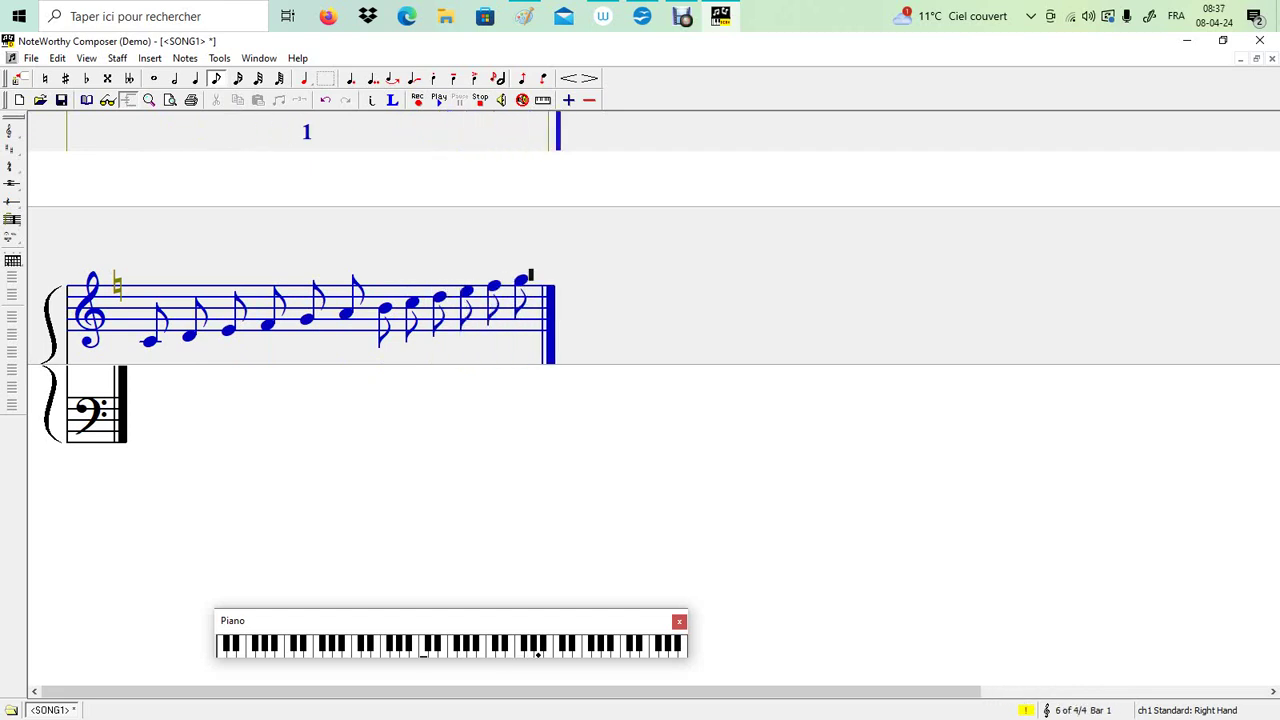
pyautogui.press('Up')
pyautogui.press('Return')
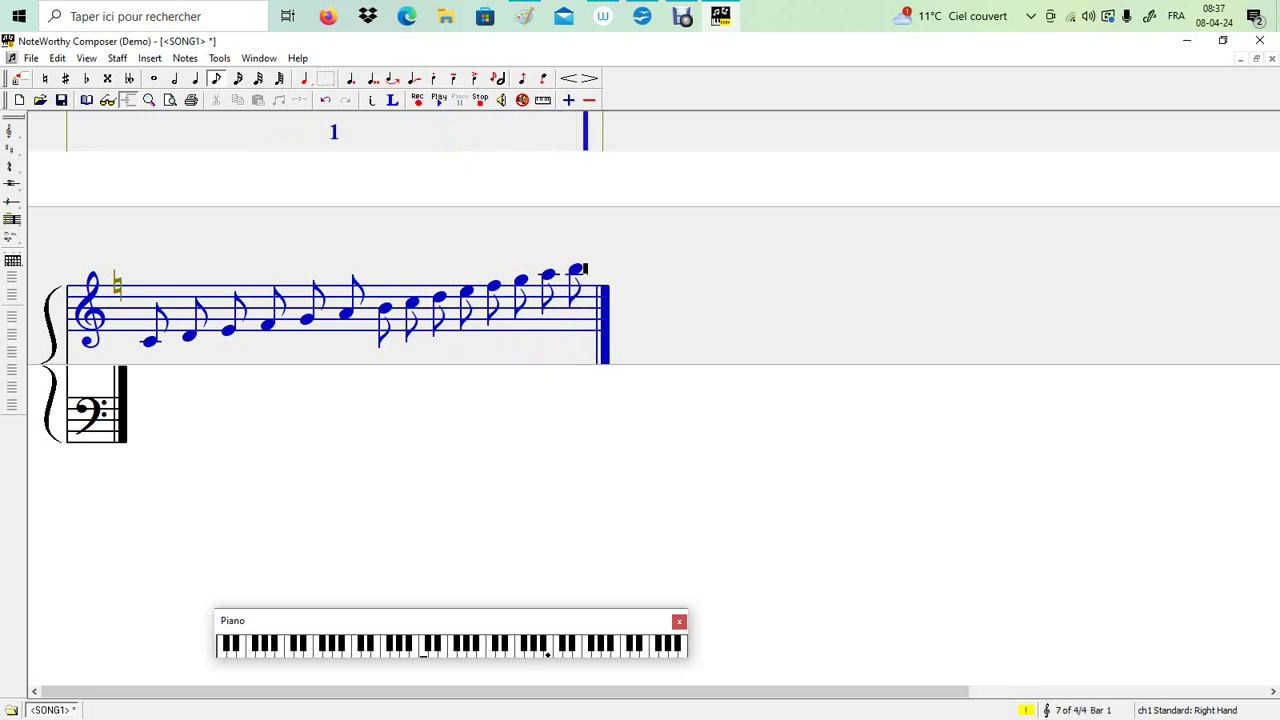
pyautogui.press('Up')
pyautogui.press('Return')
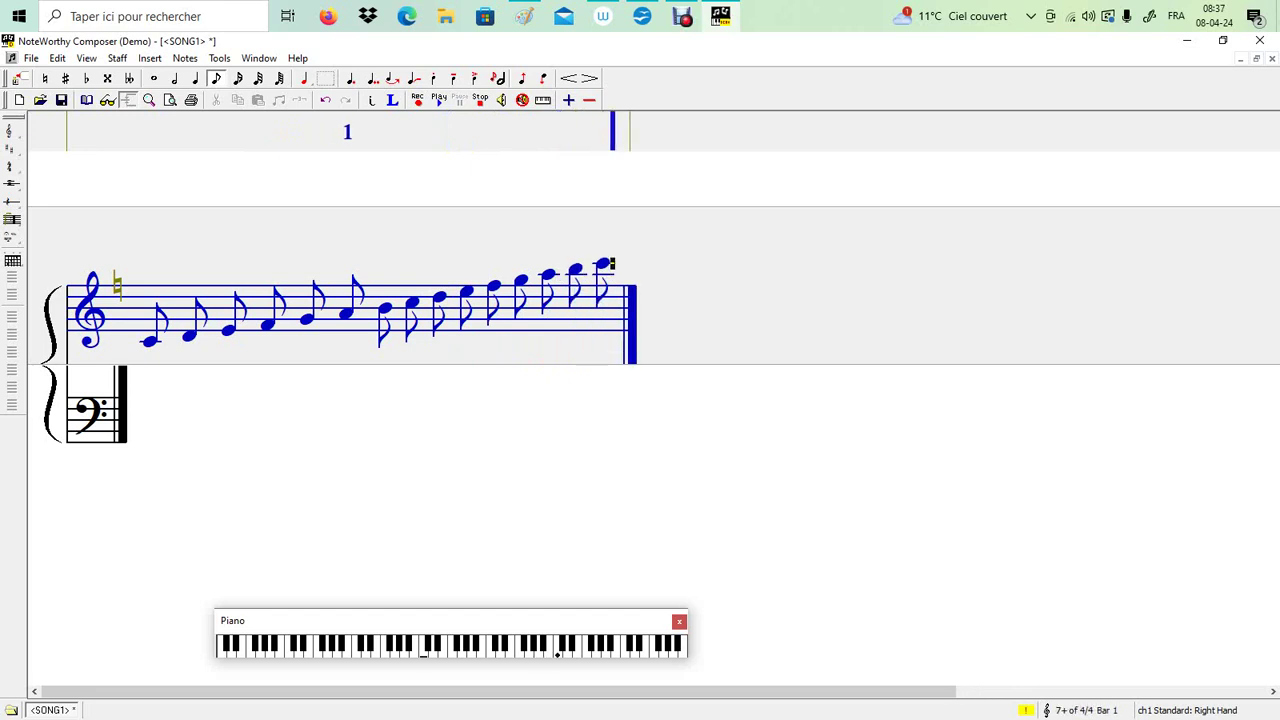
# Step: Add the descending eighth notes B, A, G, F, E, D, C on the right-hand staff after the highest note
pyautogui.press('Down')
pyautogui.press('Return')
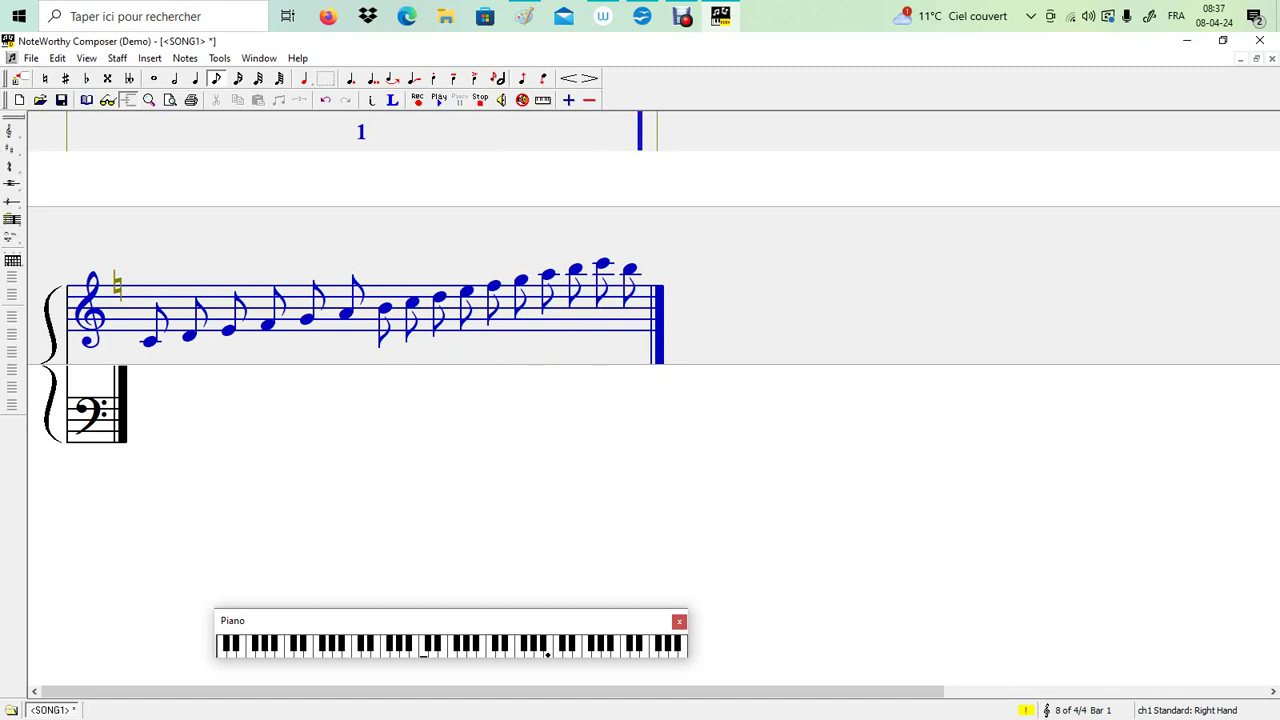
pyautogui.press('Right')
pyautogui.press('Down')
pyautogui.press('Return')
pyautogui.press('Down')
pyautogui.press('Return')
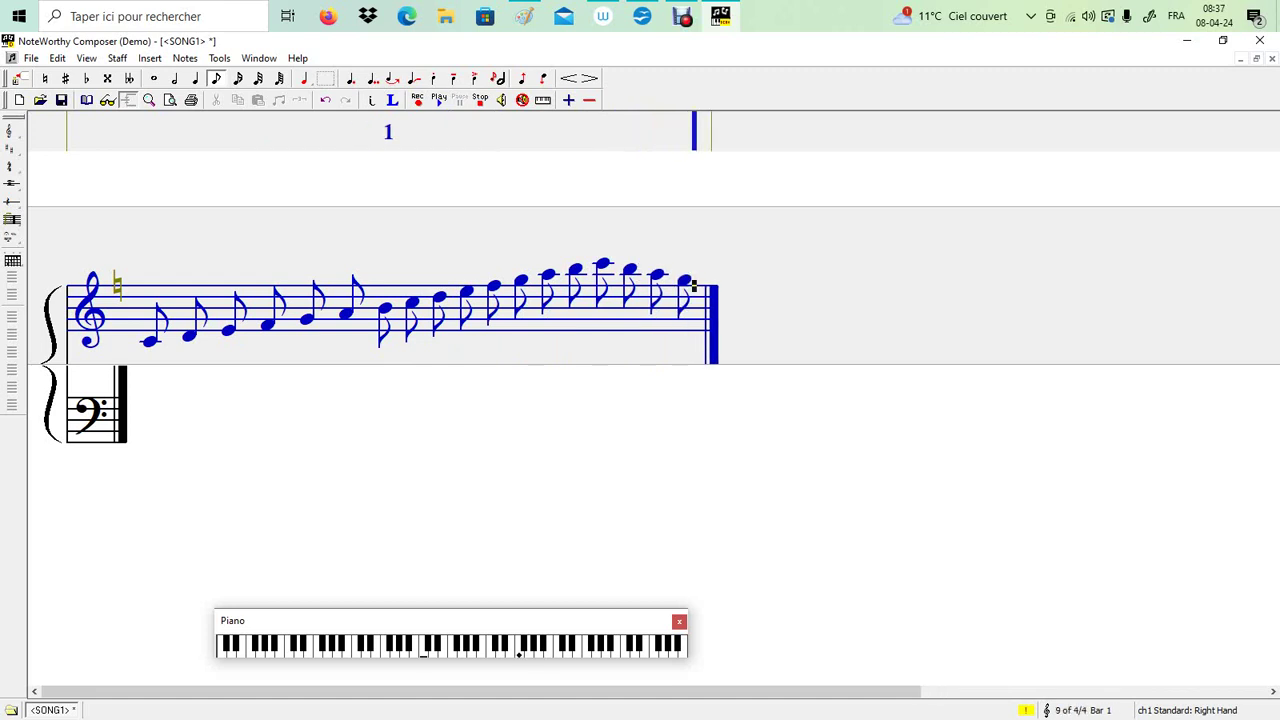
pyautogui.press('Down')
pyautogui.press('Return')
pyautogui.press('Return')
pyautogui.press('Down')
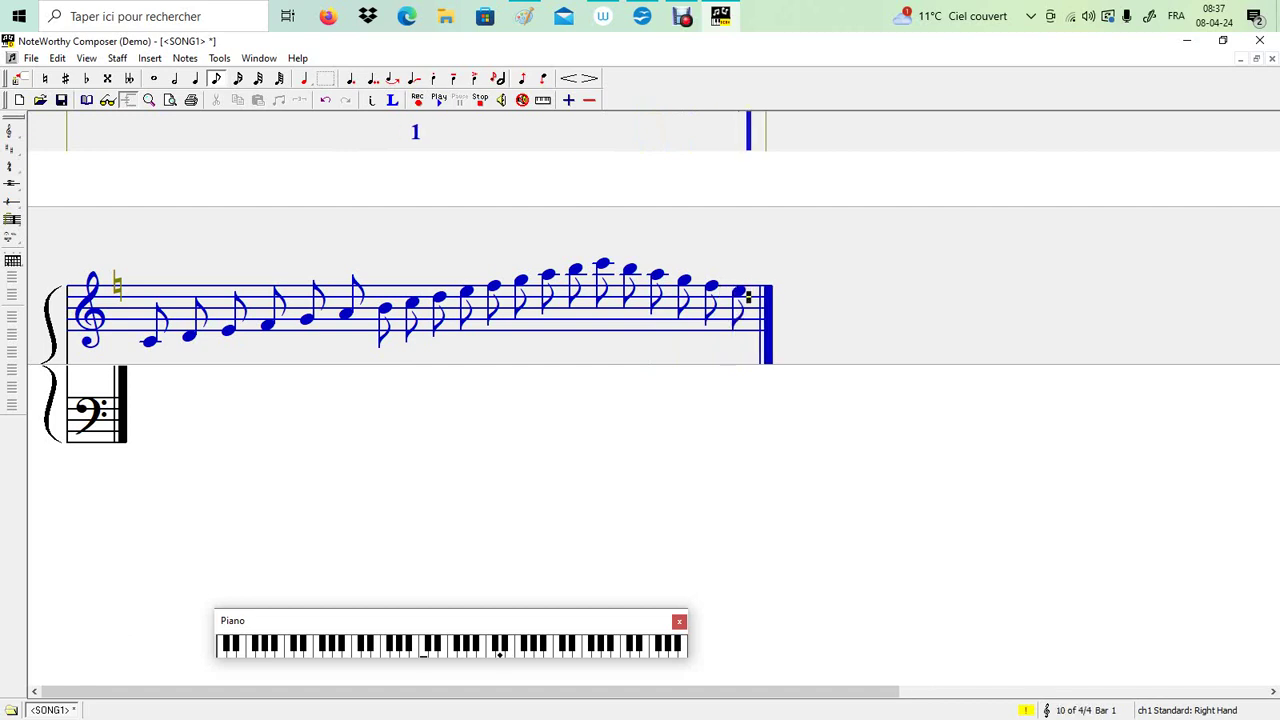
pyautogui.press('Return')
pyautogui.press('Down')
pyautogui.press('Return')
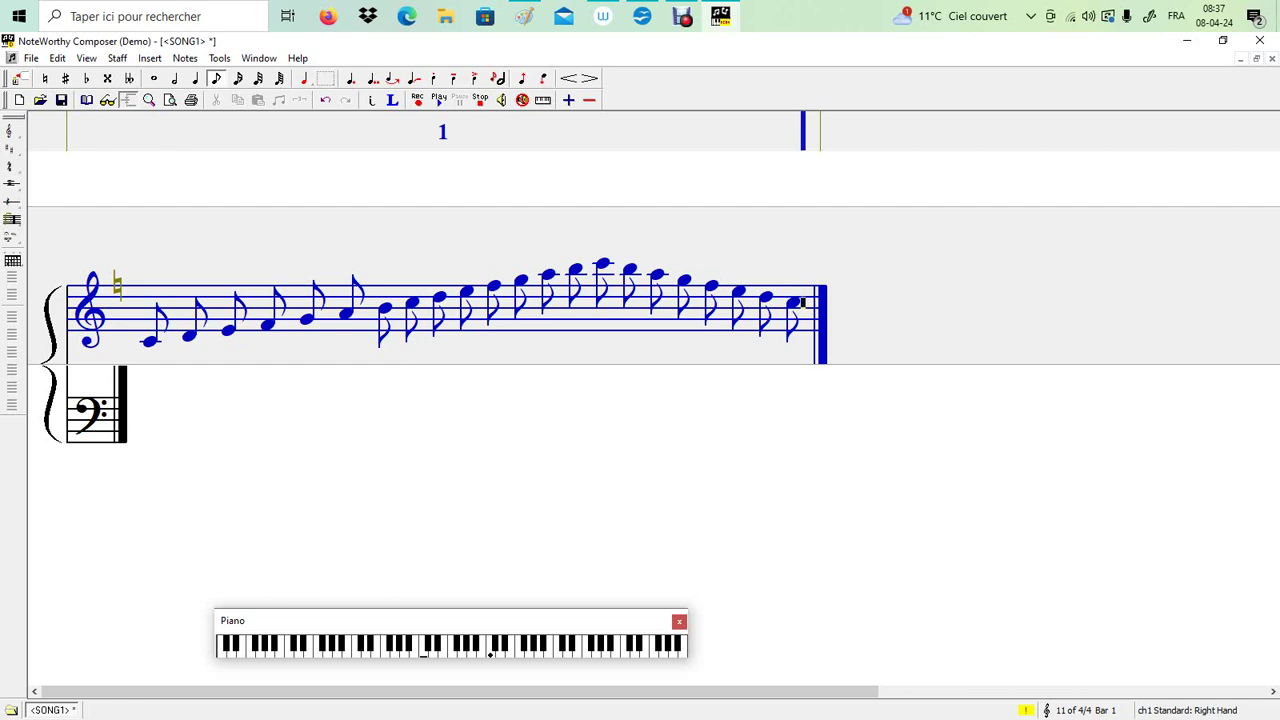
# Step: Insert a standard 4/4 time signature on the right-hand staff, between the key signature and the first note
pyautogui.press('Home')
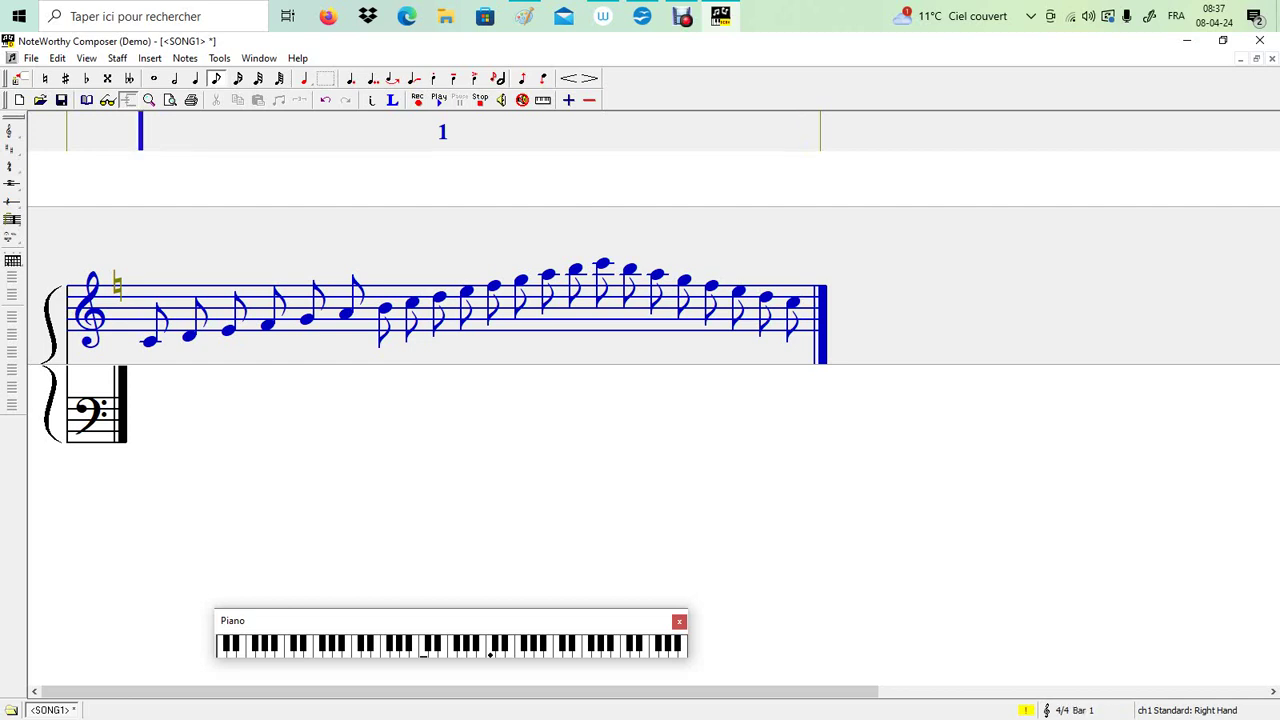
pyautogui.hotkey('alt', 'i')
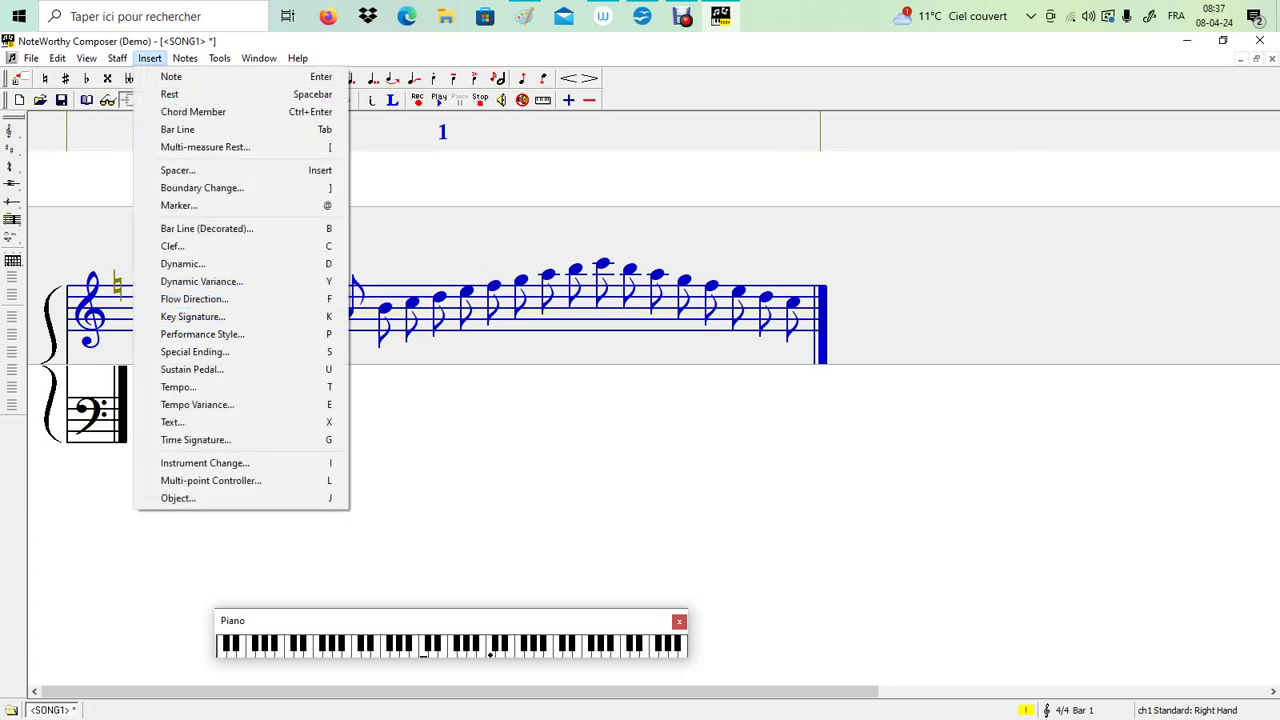
pyautogui.press('t')
pyautogui.press('Down')
pyautogui.press('Down')
pyautogui.press('Down')
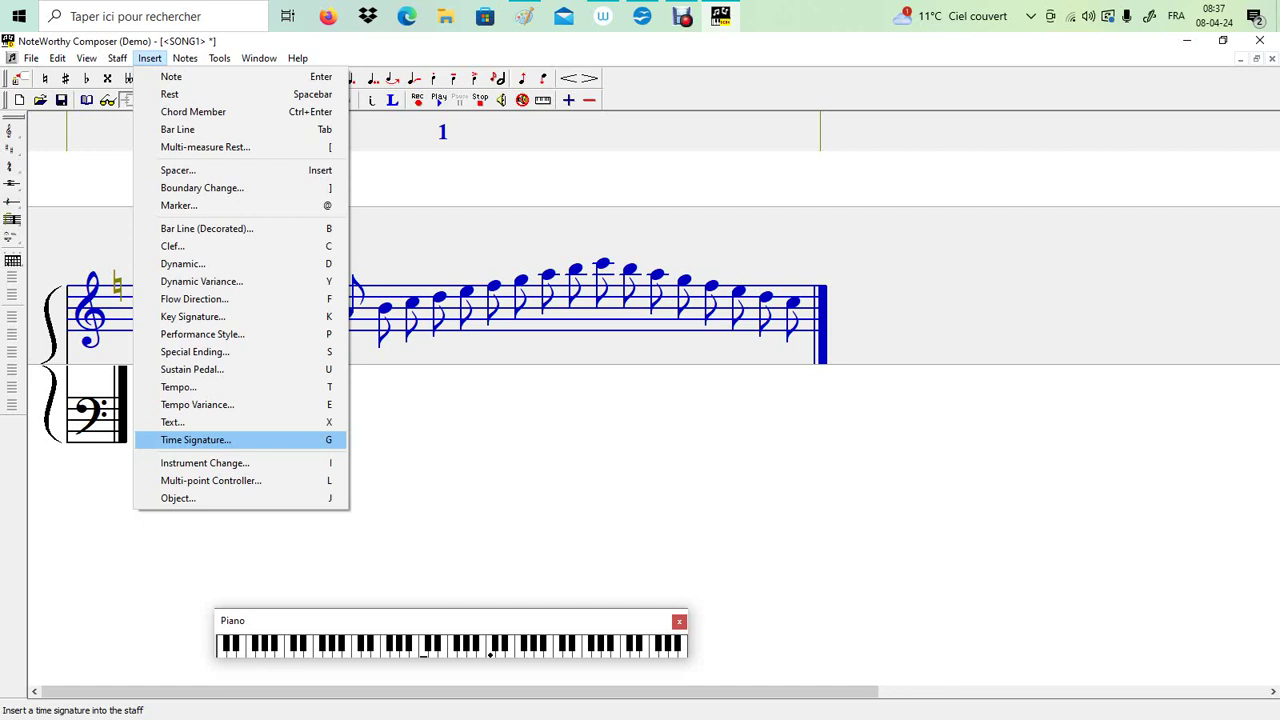
pyautogui.press('Return')
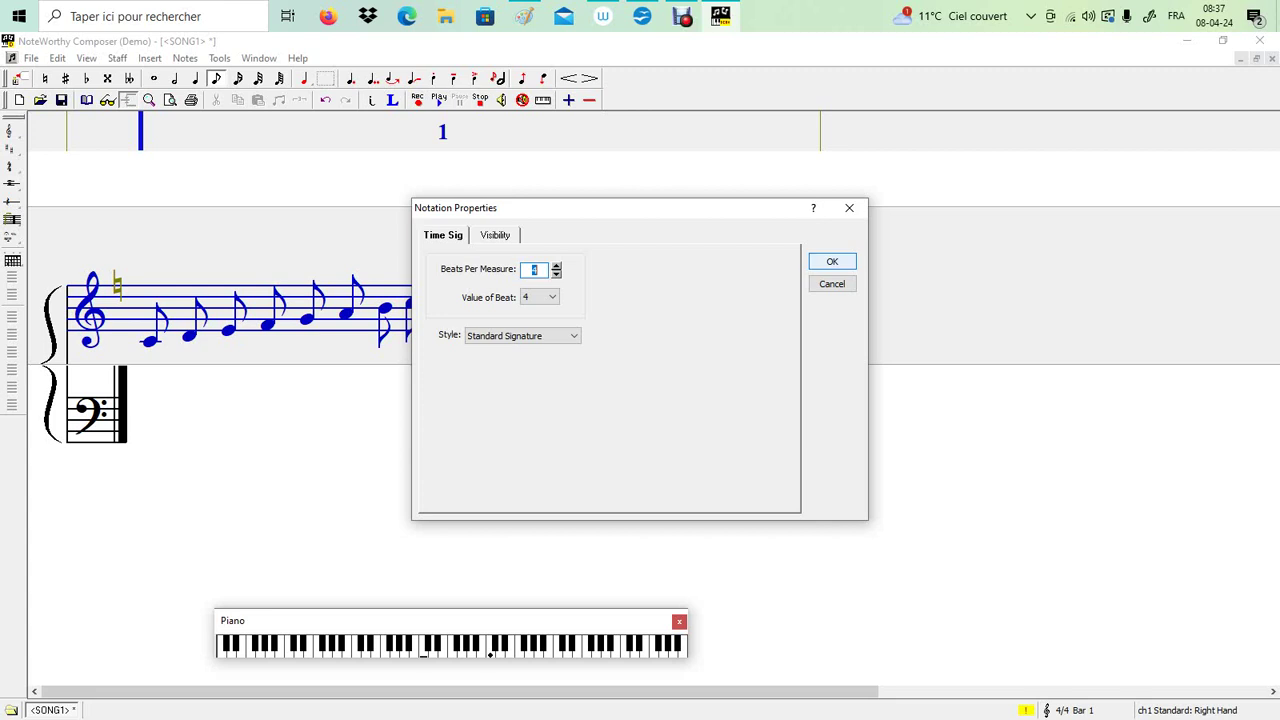
pyautogui.hotkey('ctrl', 'Tab')
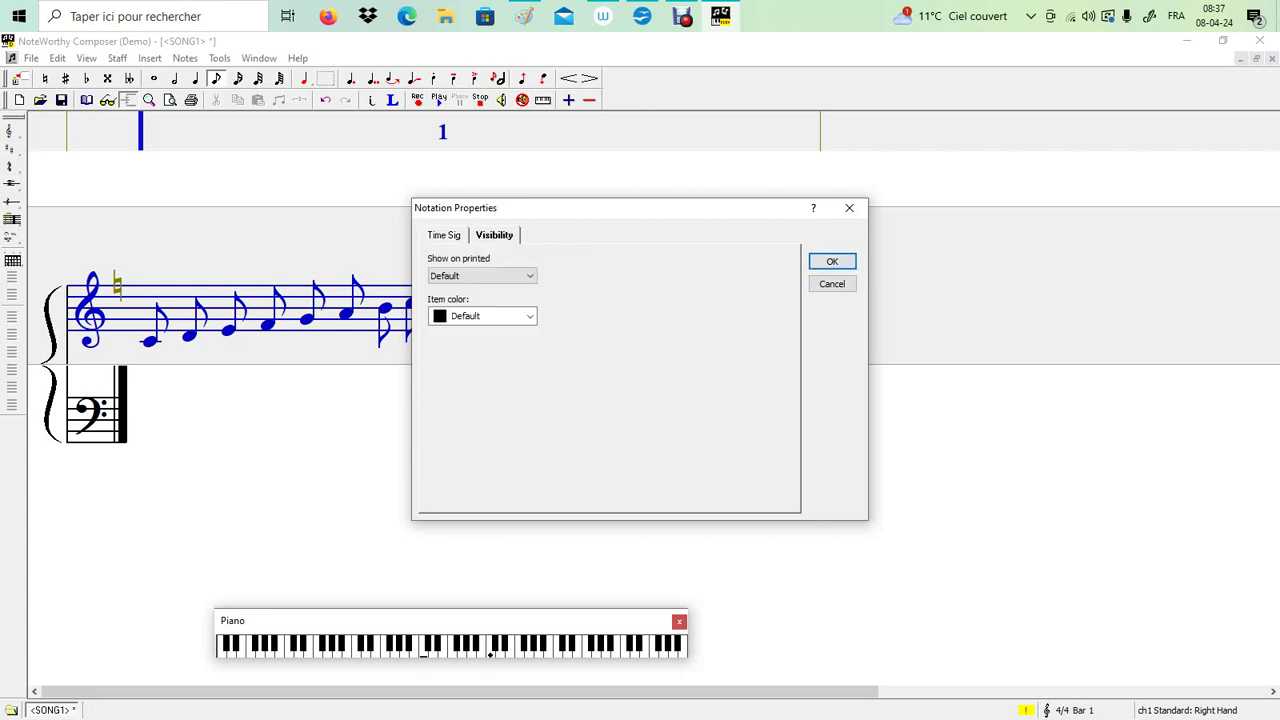
pyautogui.hotkey('ctrl', 'shift', 'Tab')
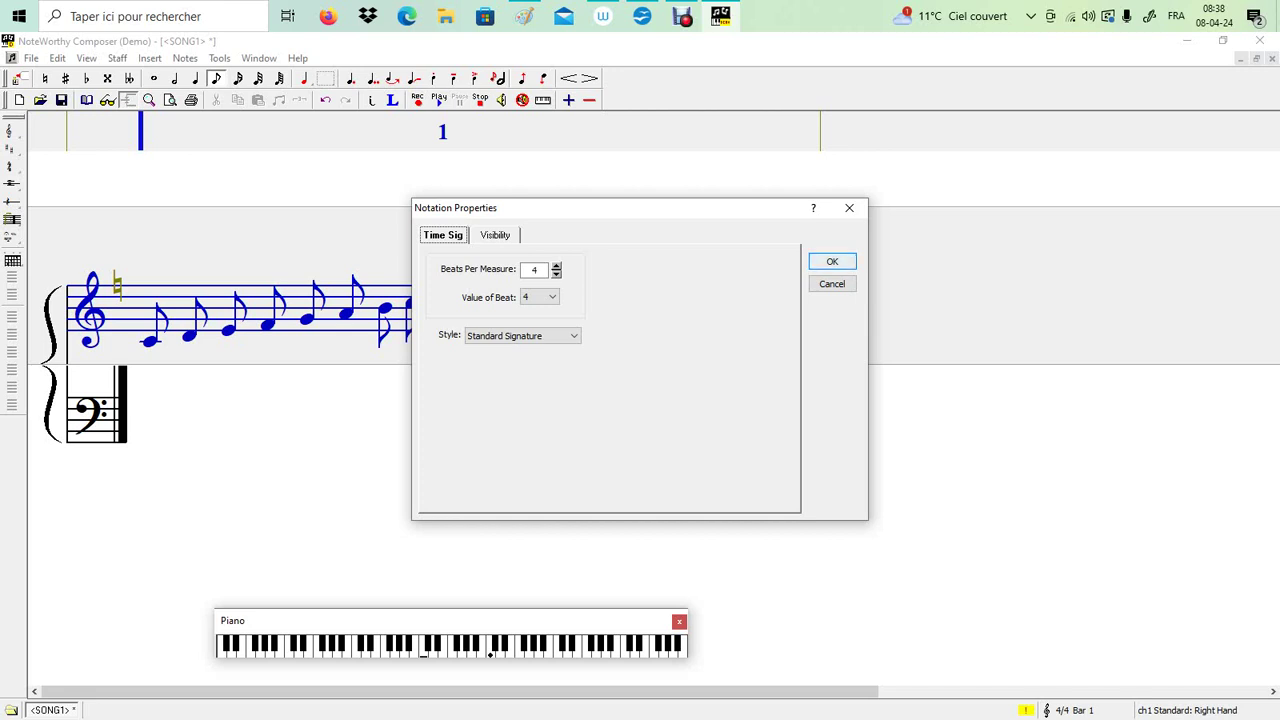
pyautogui.press('Return')
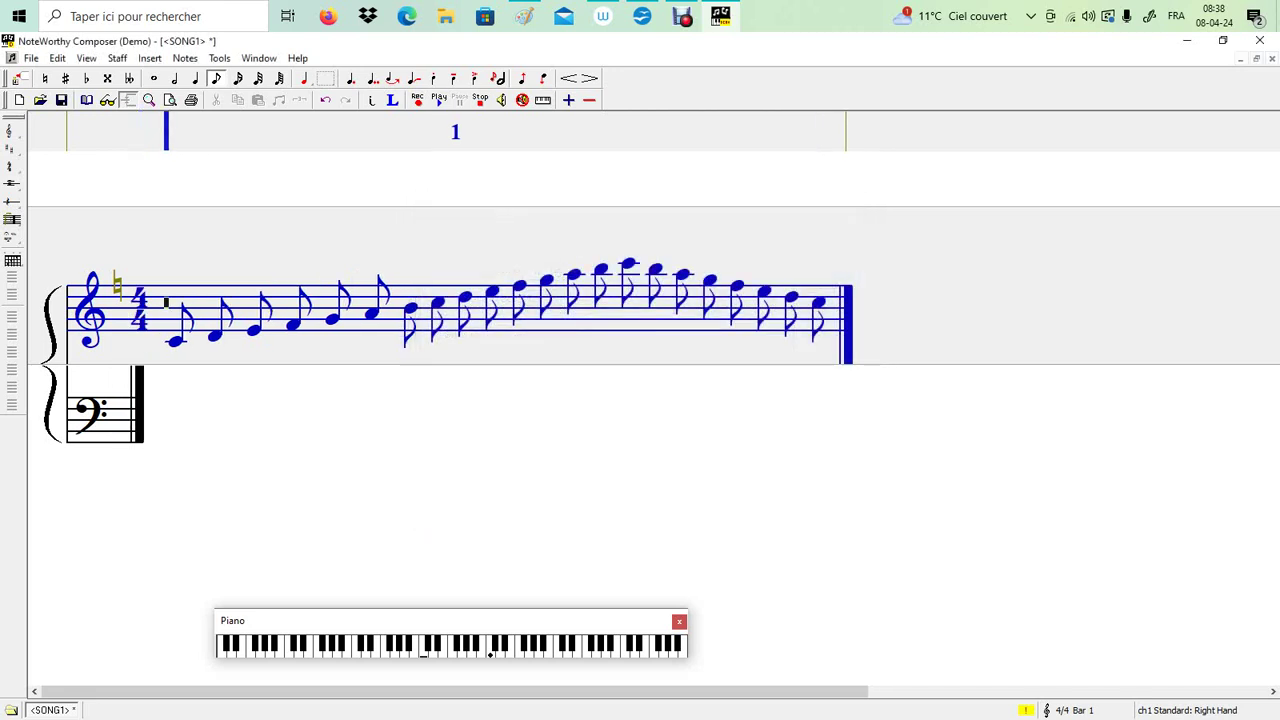
# Step: Insert a 4/4 time signature after the bass clef on the left-hand staff
pyautogui.click(130, 418)
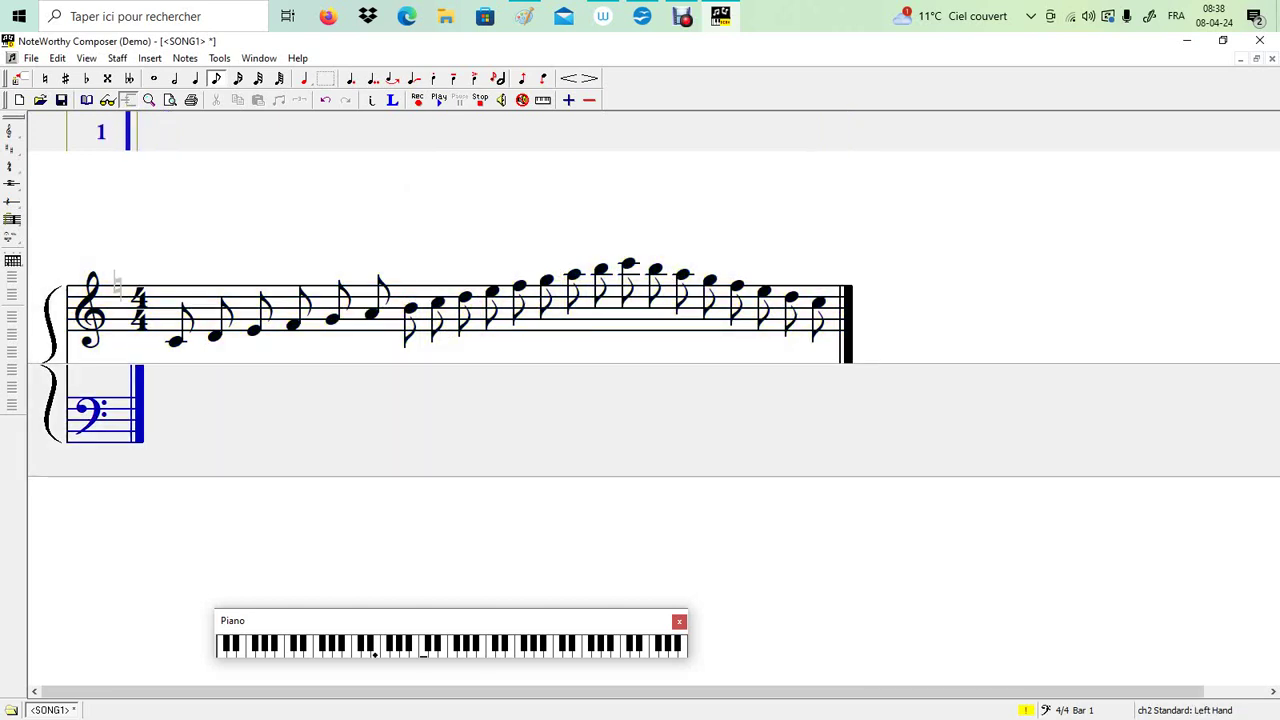
pyautogui.rightClick(131, 418)
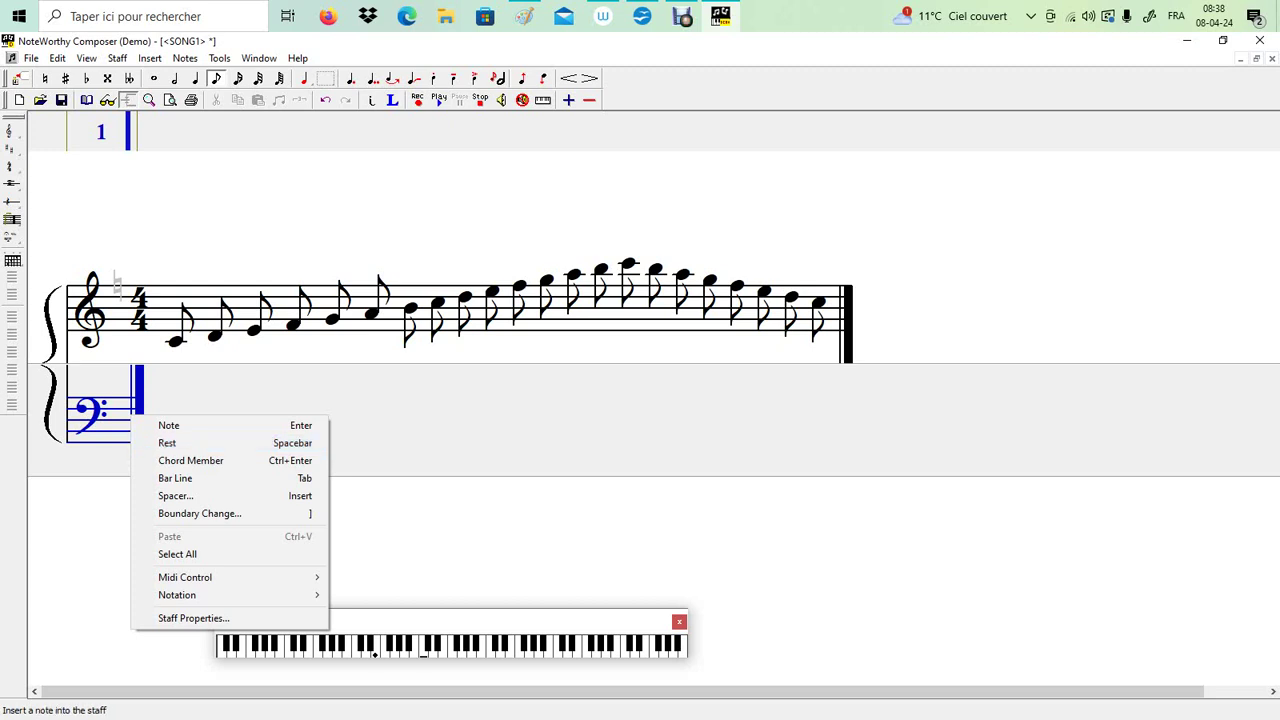
pyautogui.press('Escape')
pyautogui.click(149, 58)
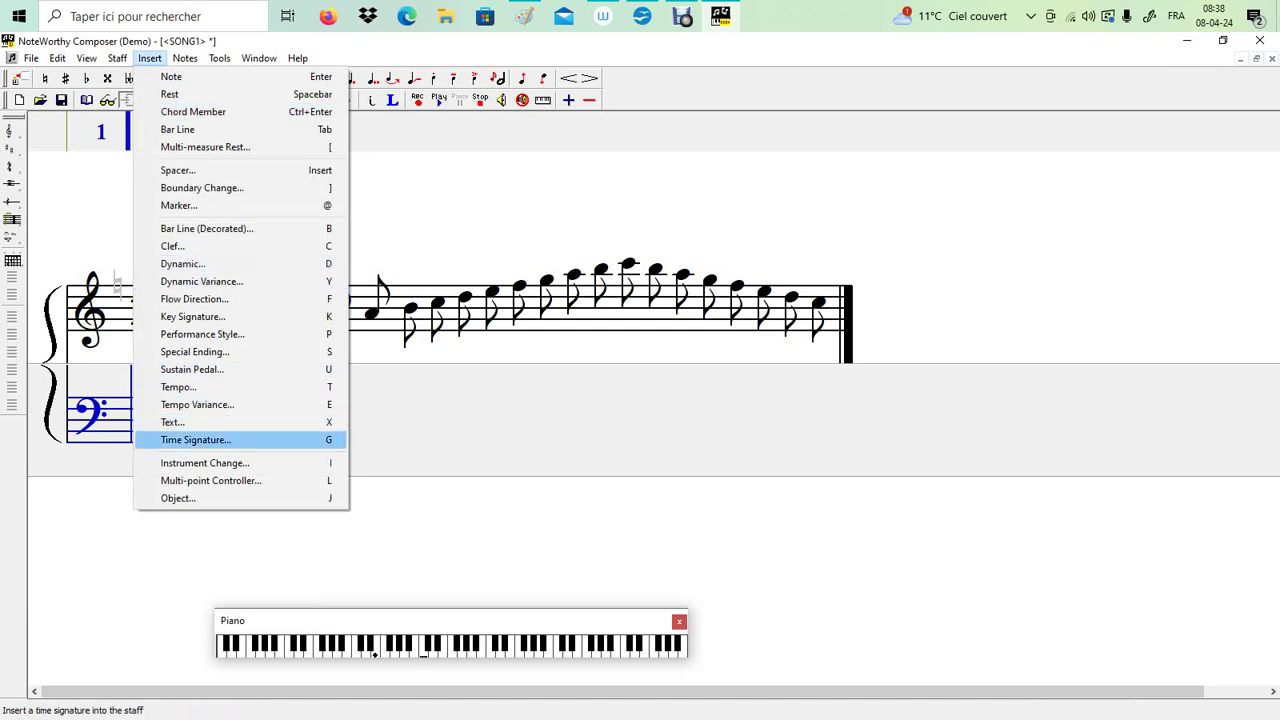
pyautogui.click(195, 440)
pyautogui.press('Return')
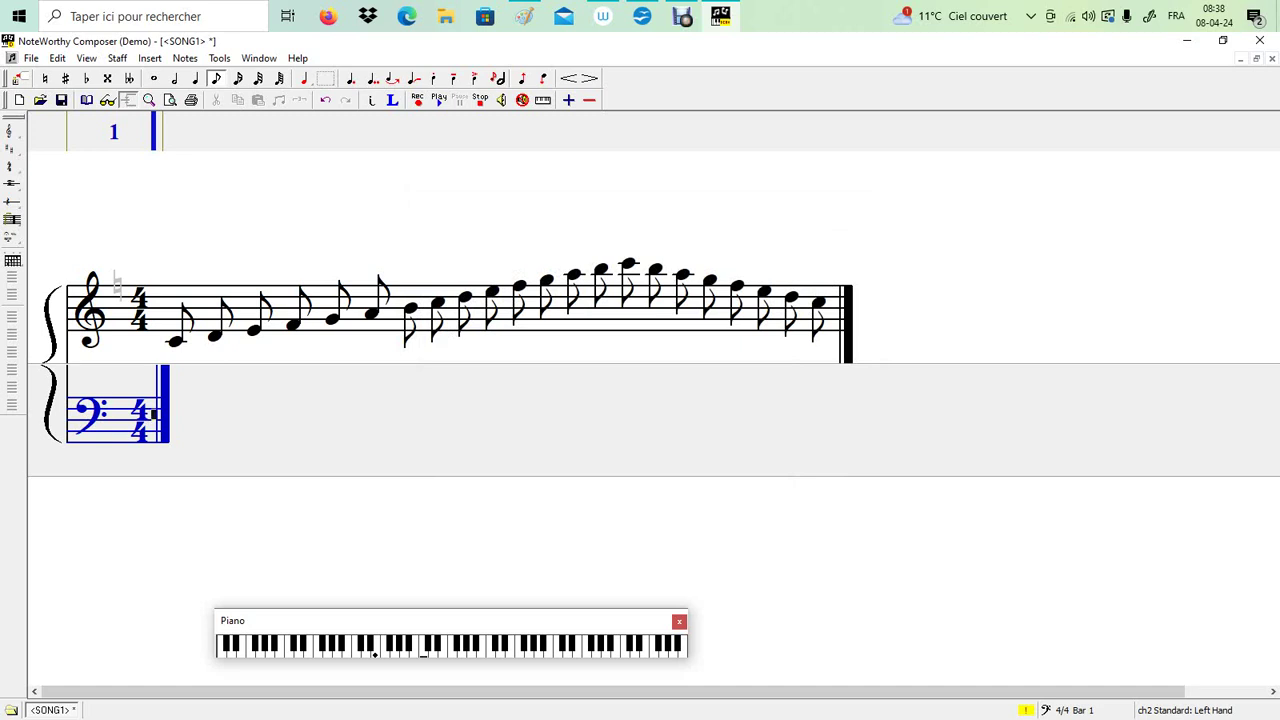
# Step: Enter the left-hand scale's first octave as ascending eighth notes, from C to middle C, after the time signature
pyautogui.press('Down')
pyautogui.press('Down')
pyautogui.press('Return')
pyautogui.press('Up')
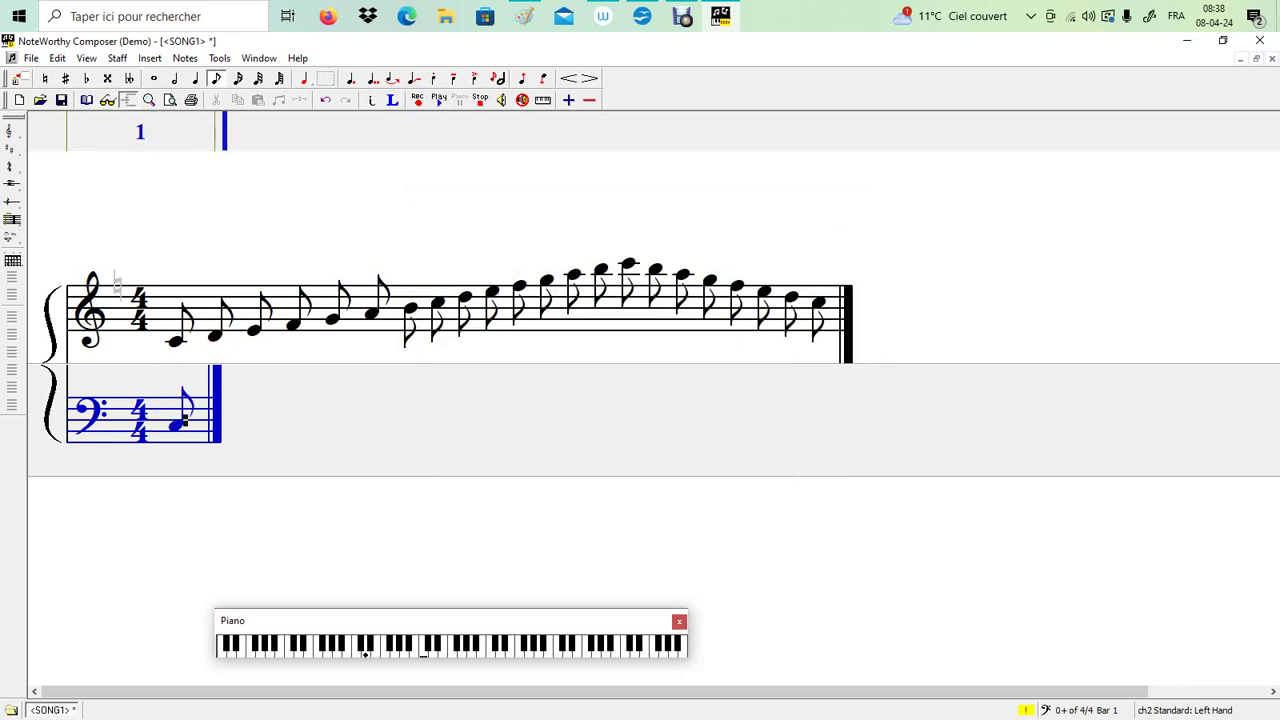
pyautogui.press('Return')
pyautogui.press('Up')
pyautogui.press('Return')
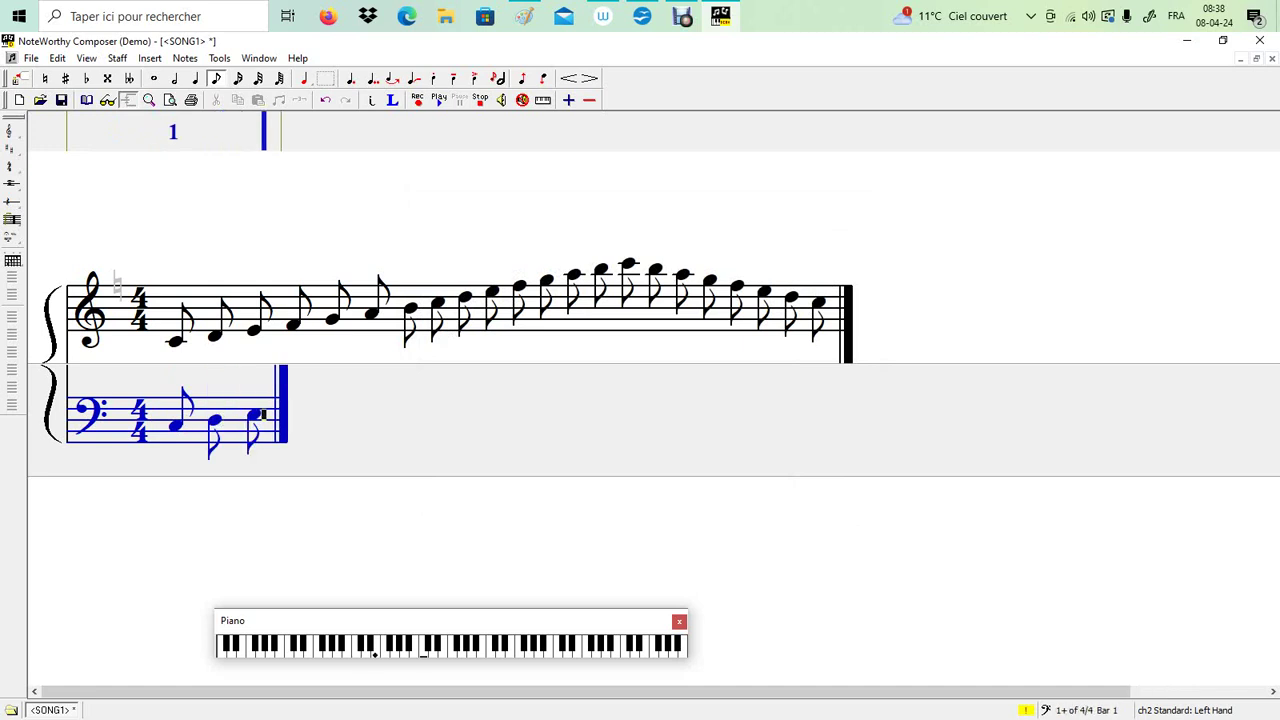
pyautogui.press('Up')
pyautogui.press('Return')
pyautogui.press('Up')
pyautogui.press('Return')
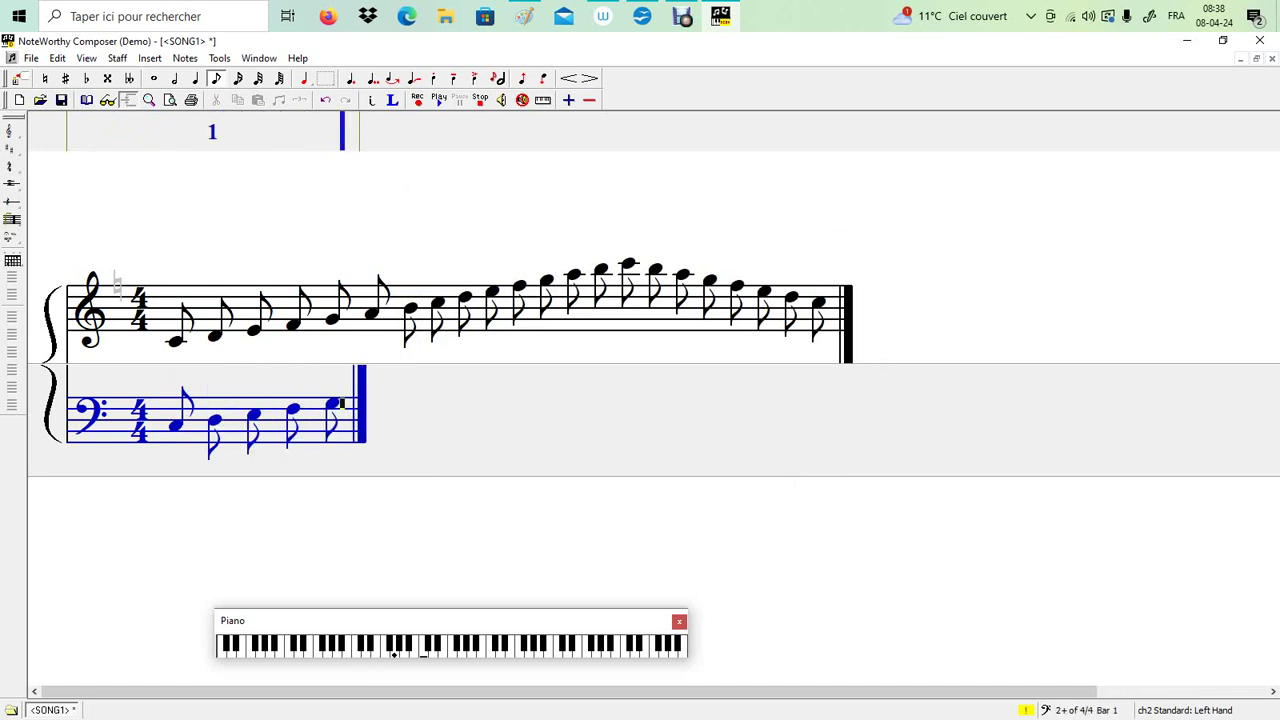
pyautogui.press('Up')
pyautogui.press('Return')
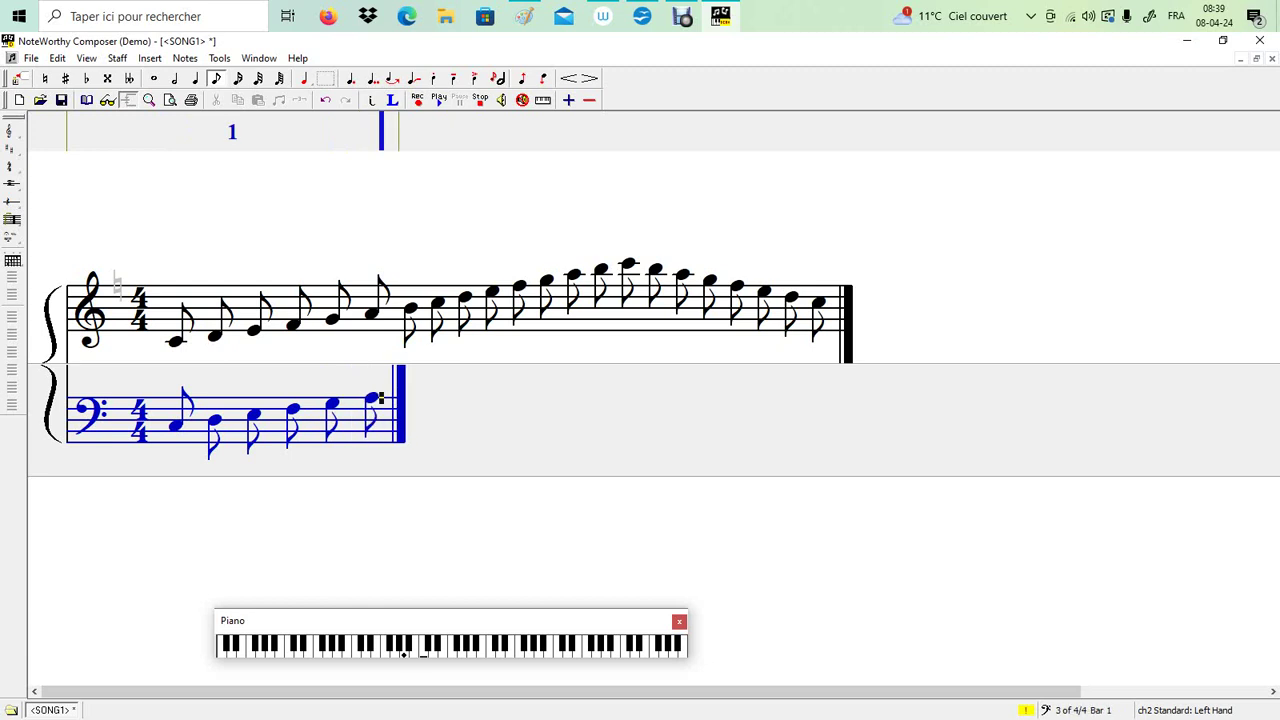
pyautogui.press('Up')
pyautogui.press('Return')
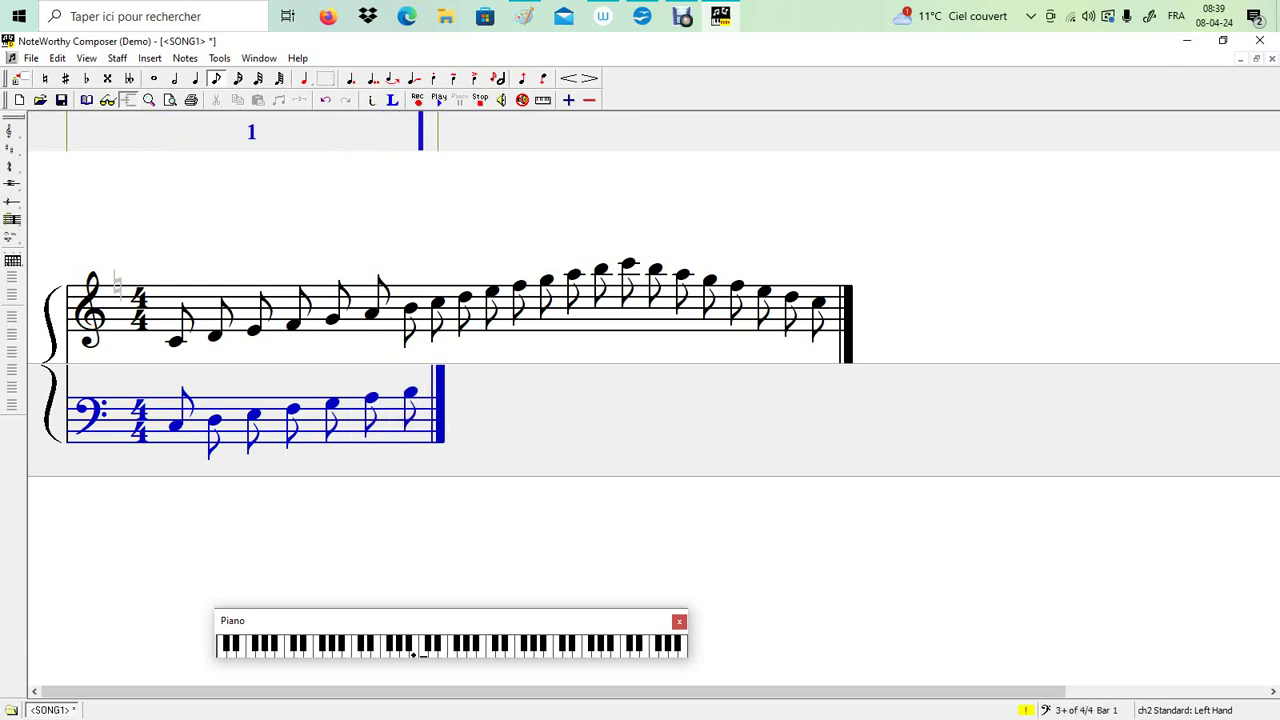
pyautogui.press('Up')
pyautogui.press('Return')
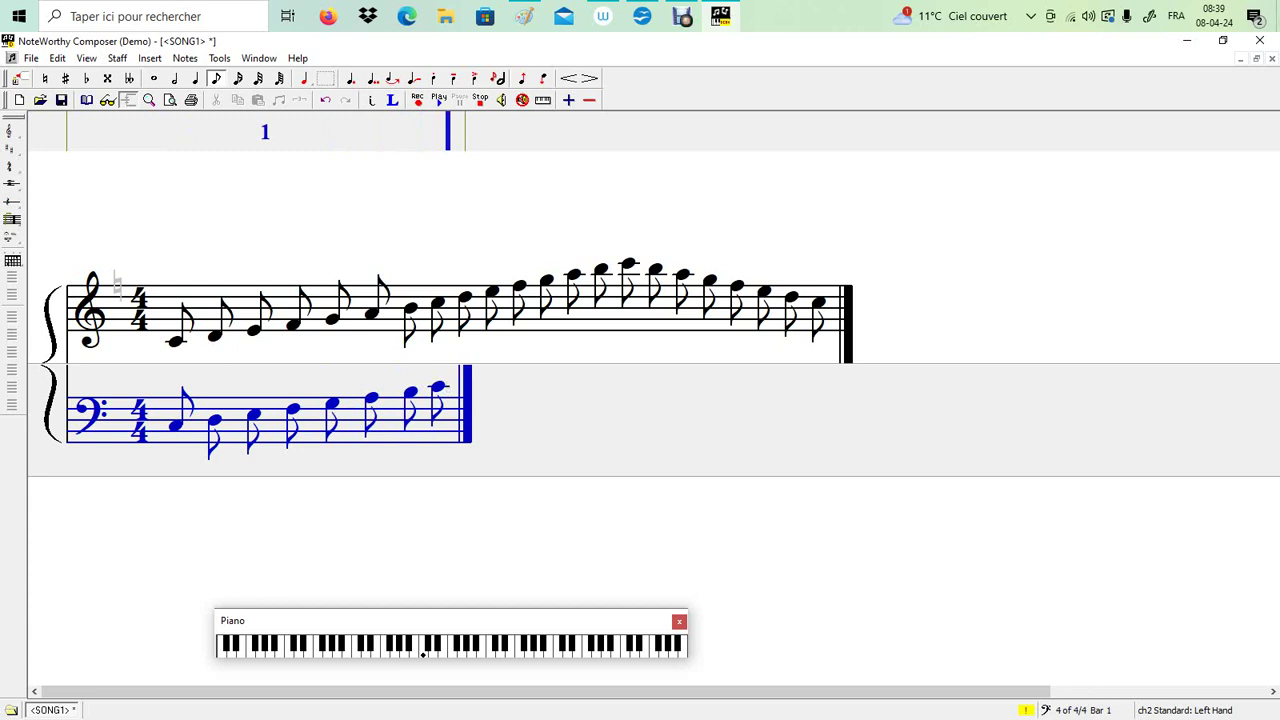
# Step: Continue the left-hand eighth-note scale upward through a second octave, from D to the C above middle C
pyautogui.press('Up')
pyautogui.press('Return')
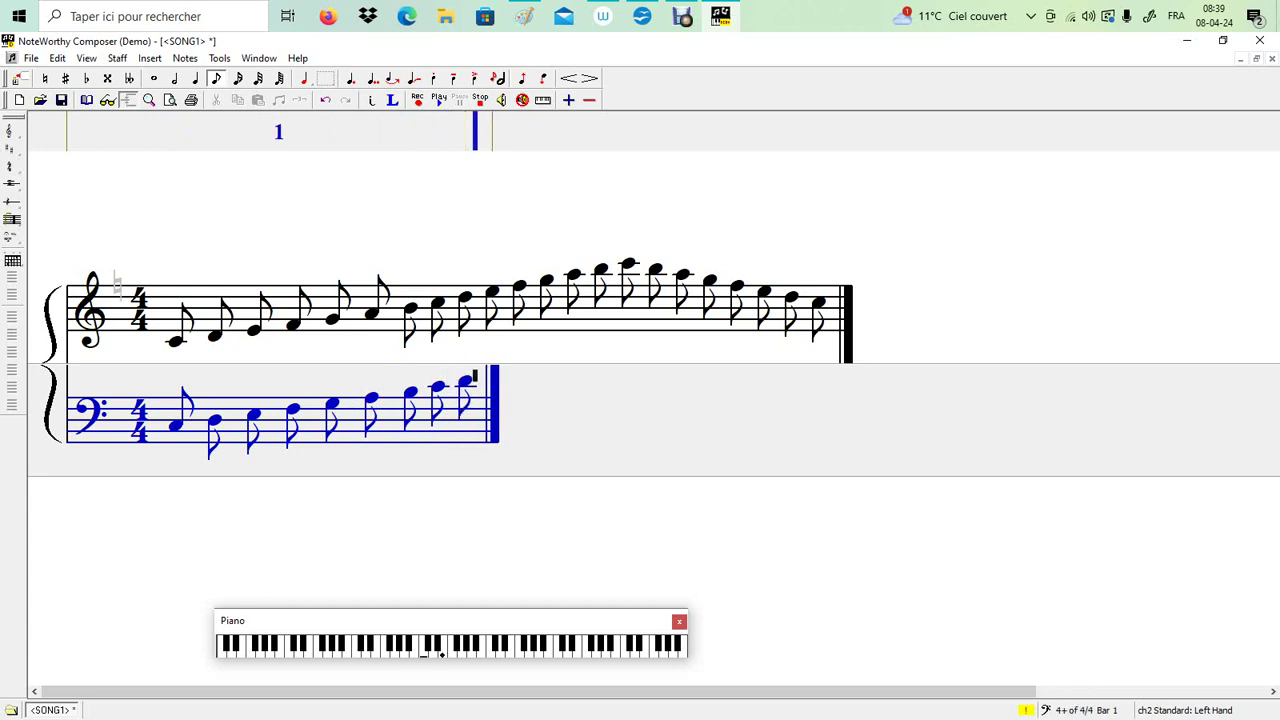
pyautogui.press('Up')
pyautogui.press('Return')
pyautogui.press('Up')
pyautogui.press('Return')
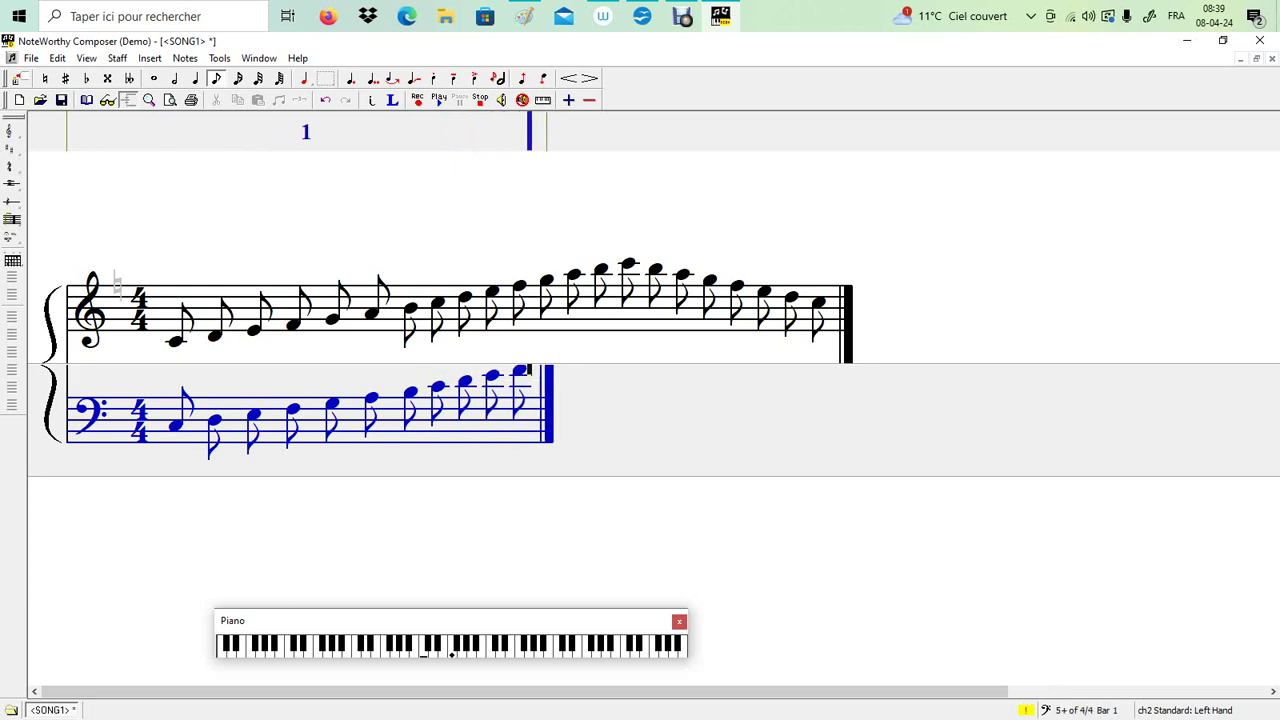
pyautogui.press('Return')
pyautogui.press('Up')
pyautogui.press('Return')
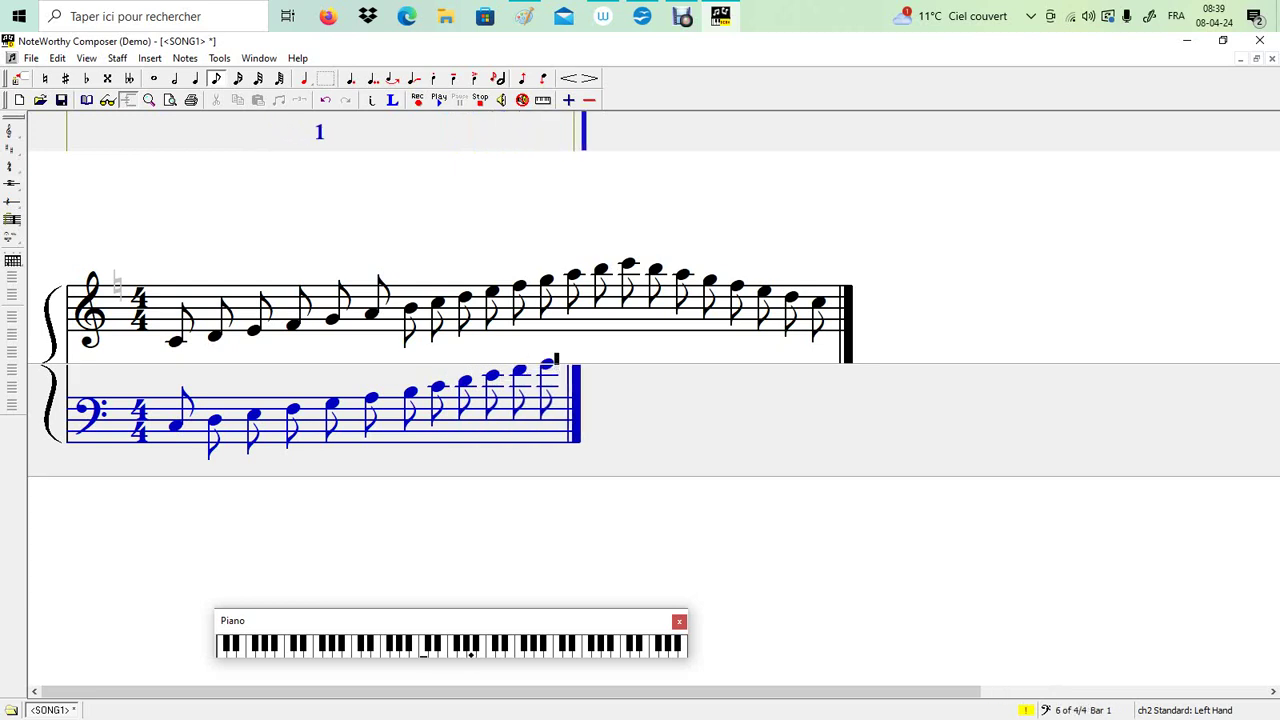
pyautogui.press('Up')
pyautogui.press('Return')
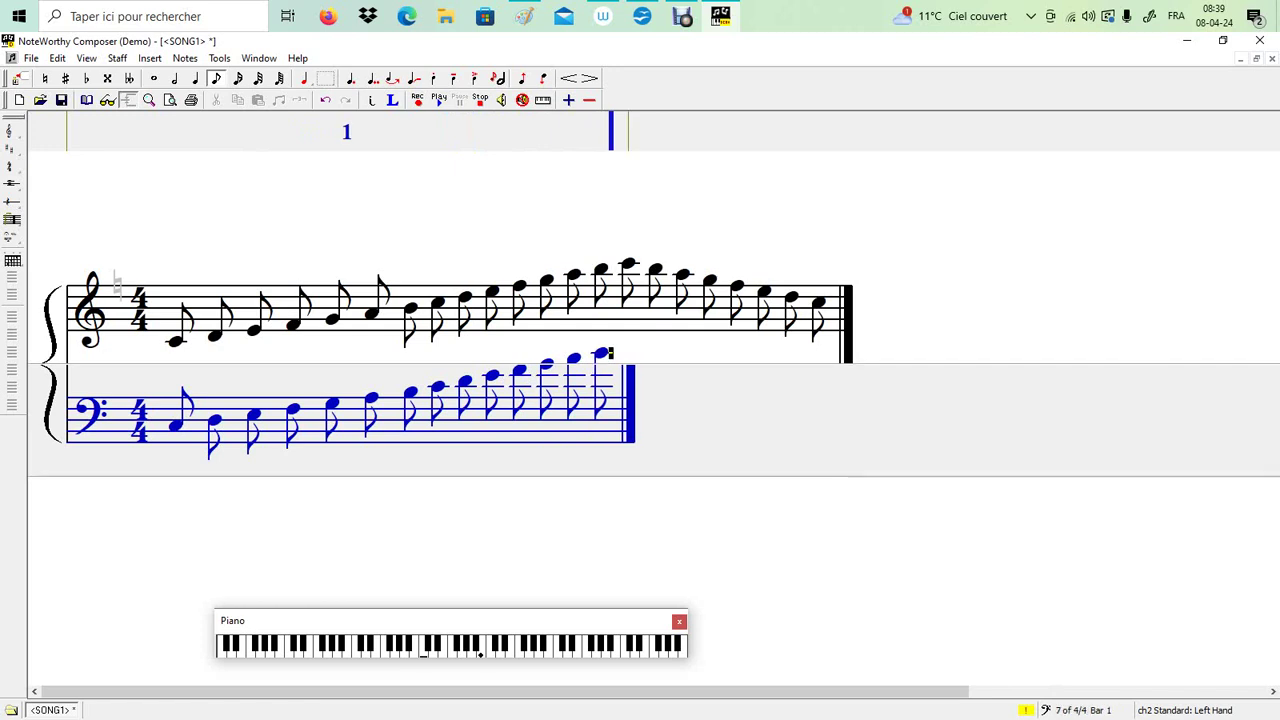
pyautogui.press('Up')
pyautogui.press('Return')
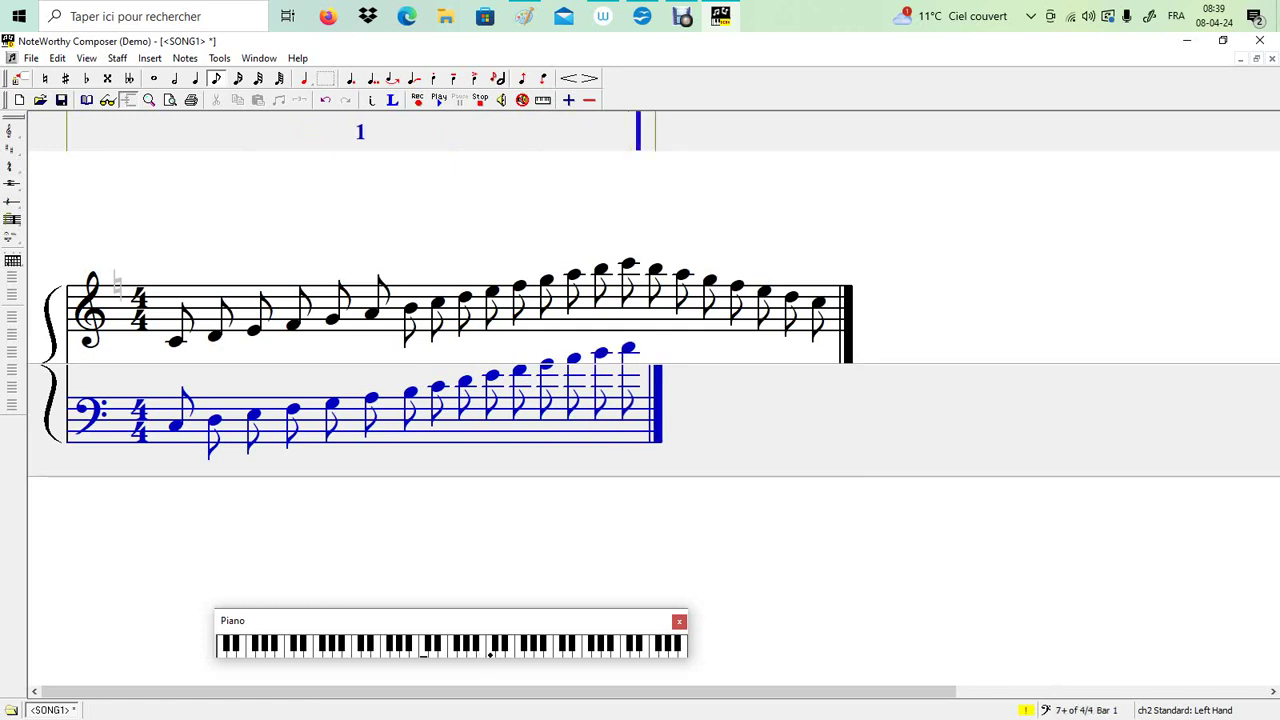
# Step: Add the descending eighth notes B, A, G, F, E, D, C on the left-hand staff after the highest note
pyautogui.press('Down')
pyautogui.press('Return')
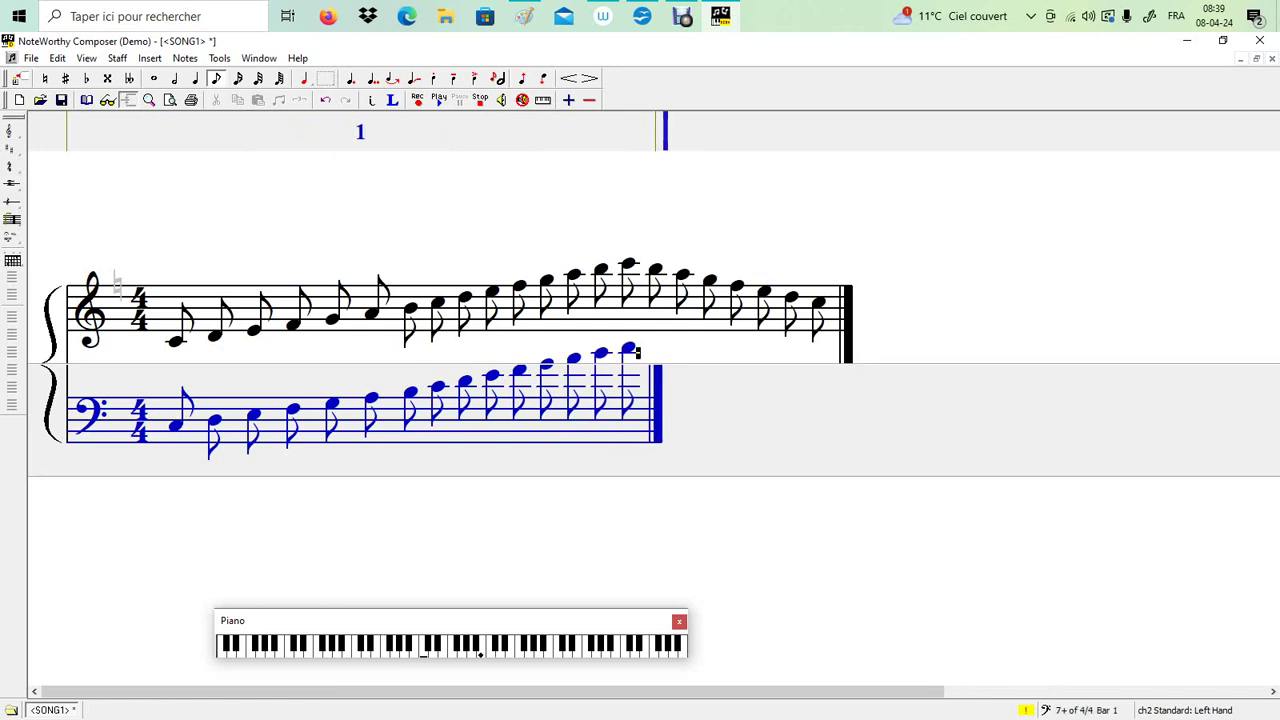
pyautogui.press('Down')
pyautogui.press('Return')
pyautogui.press('Down')
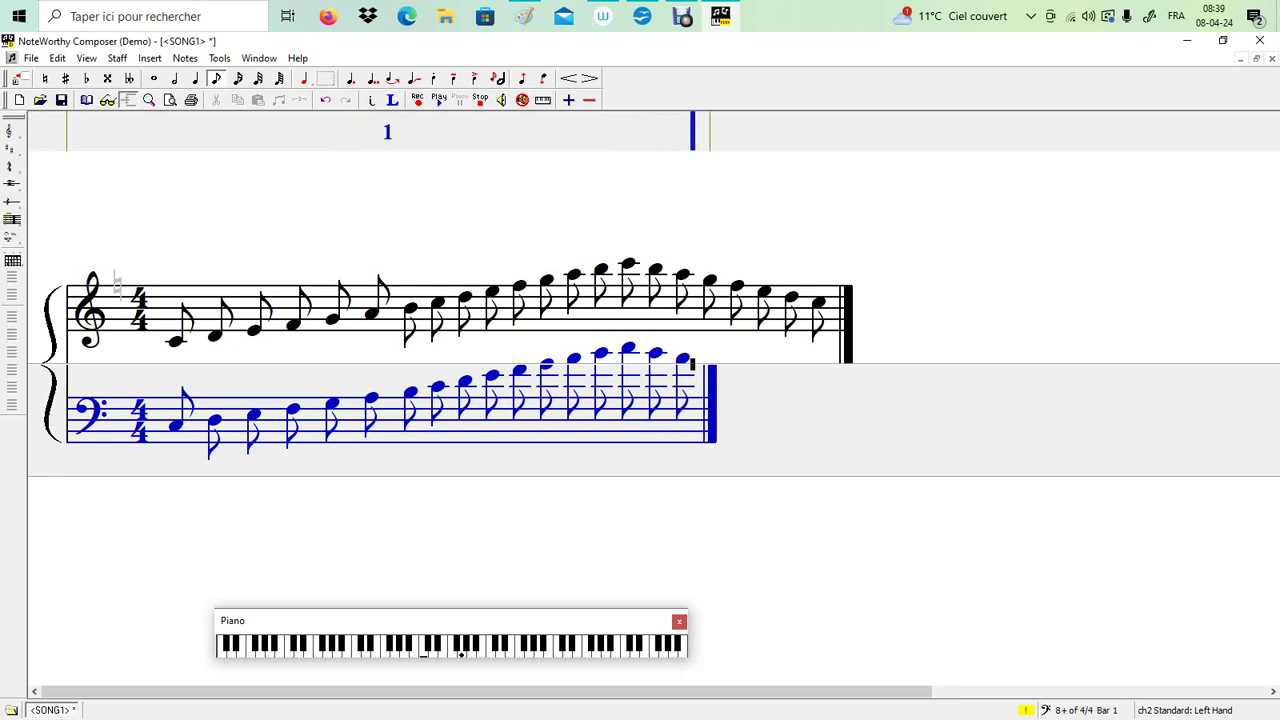
pyautogui.press('Return')
pyautogui.press('Down')
pyautogui.press('Return')
pyautogui.press('Down')
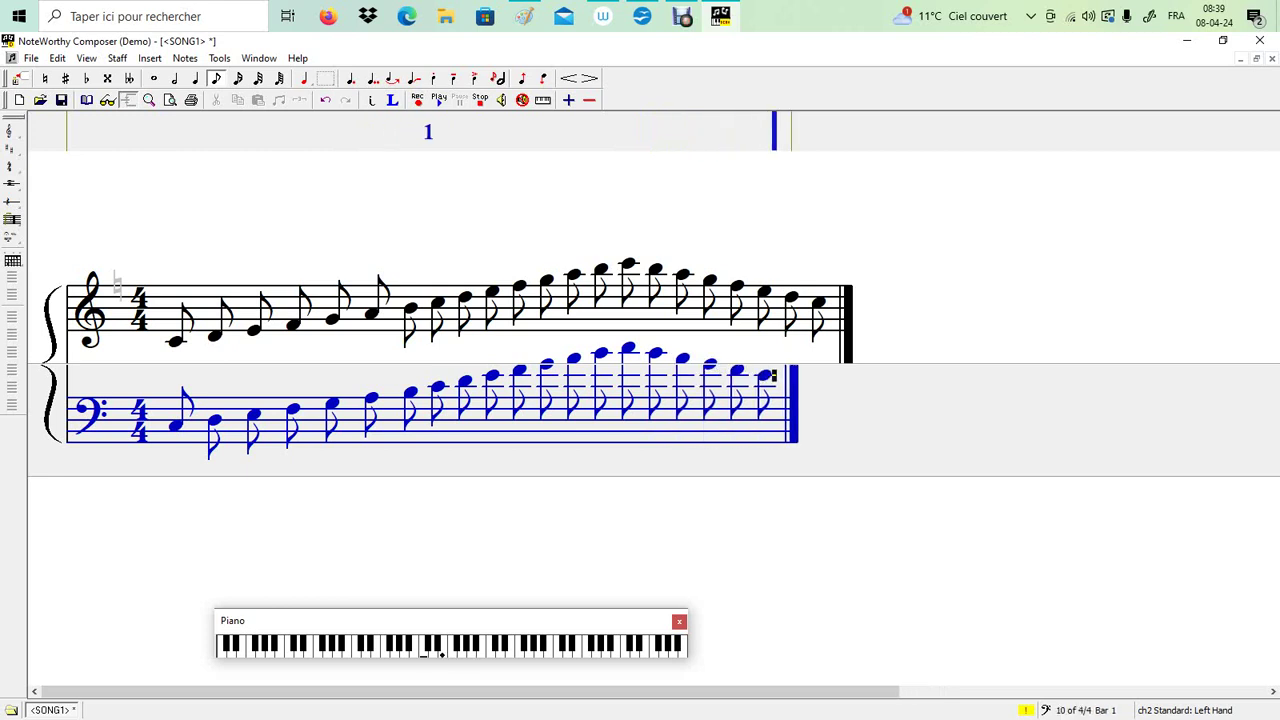
pyautogui.press('Return')
pyautogui.press('Down')
pyautogui.press('Return')
pyautogui.press('Down')
pyautogui.press('Return')
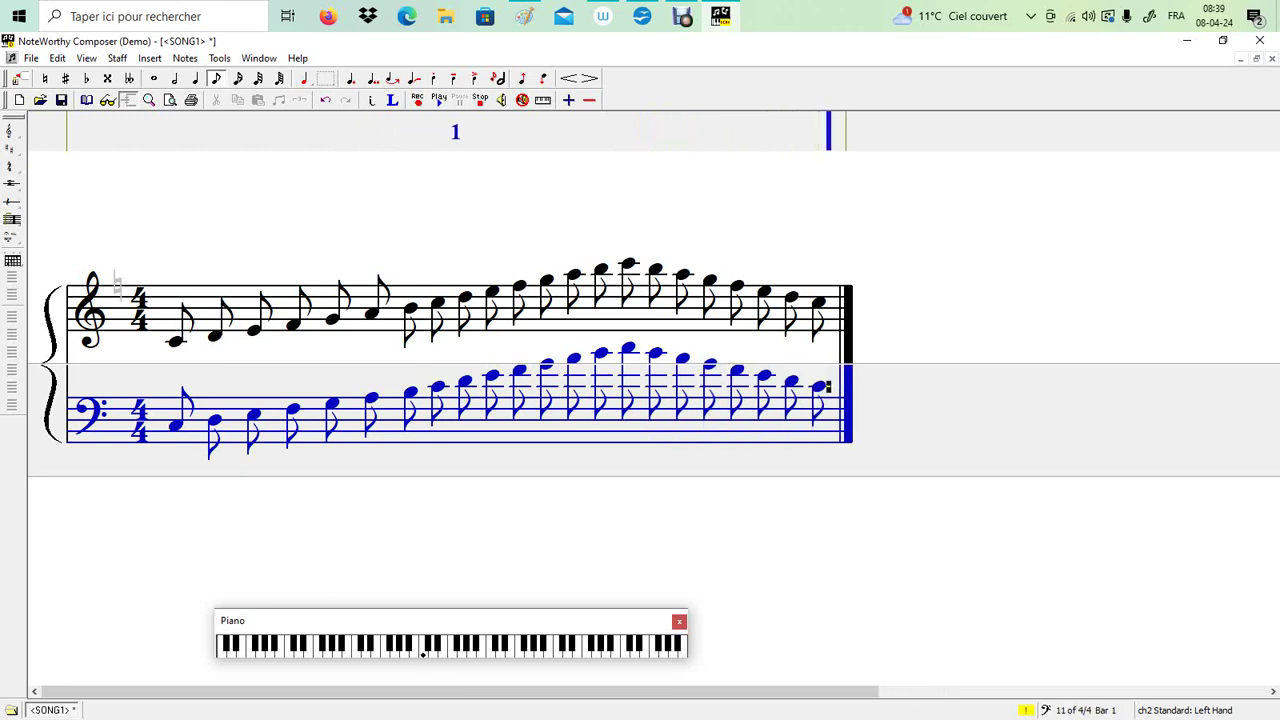
# Step: Beam the first four right-hand eighth notes, C, D, E and F, together
pyautogui.press('Down')
pyautogui.hotkey('ctrl', 'Up')
pyautogui.hotkey('shift', 'Left')
pyautogui.hotkey('shift', 'Left')
pyautogui.hotkey('shift', 'Left')
pyautogui.hotkey('shift', 'Left')
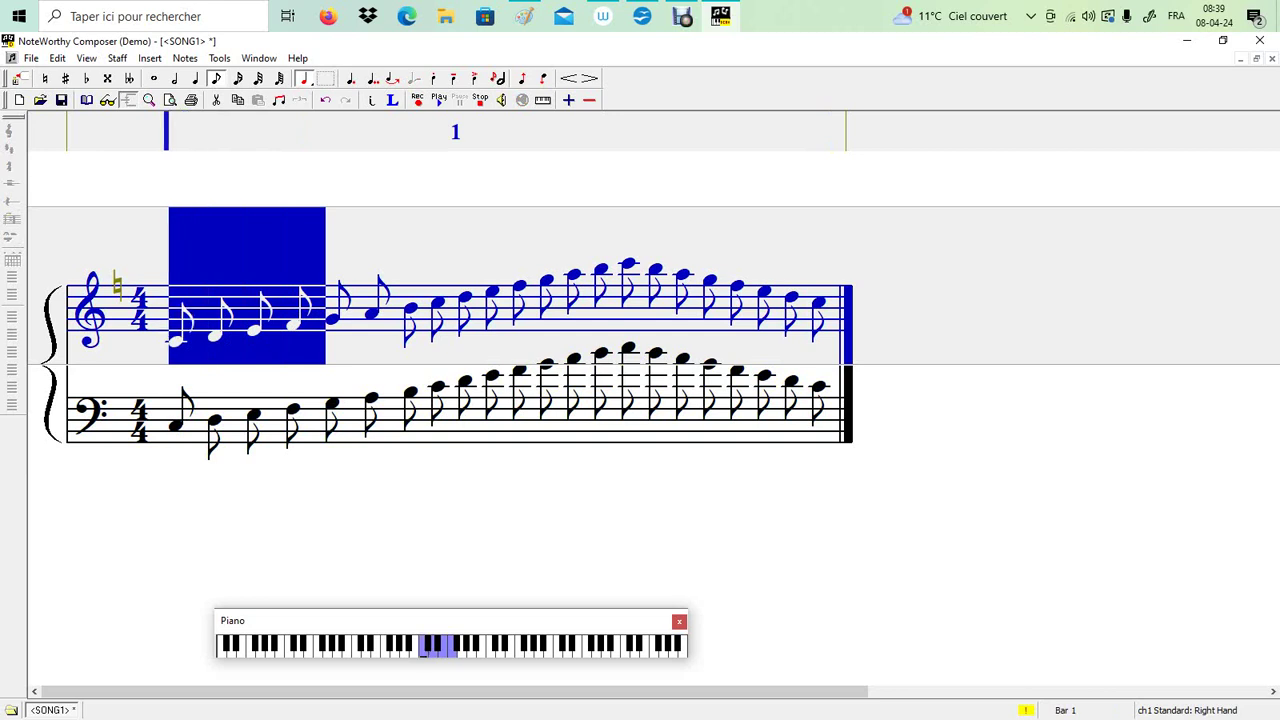
pyautogui.press('Menu')
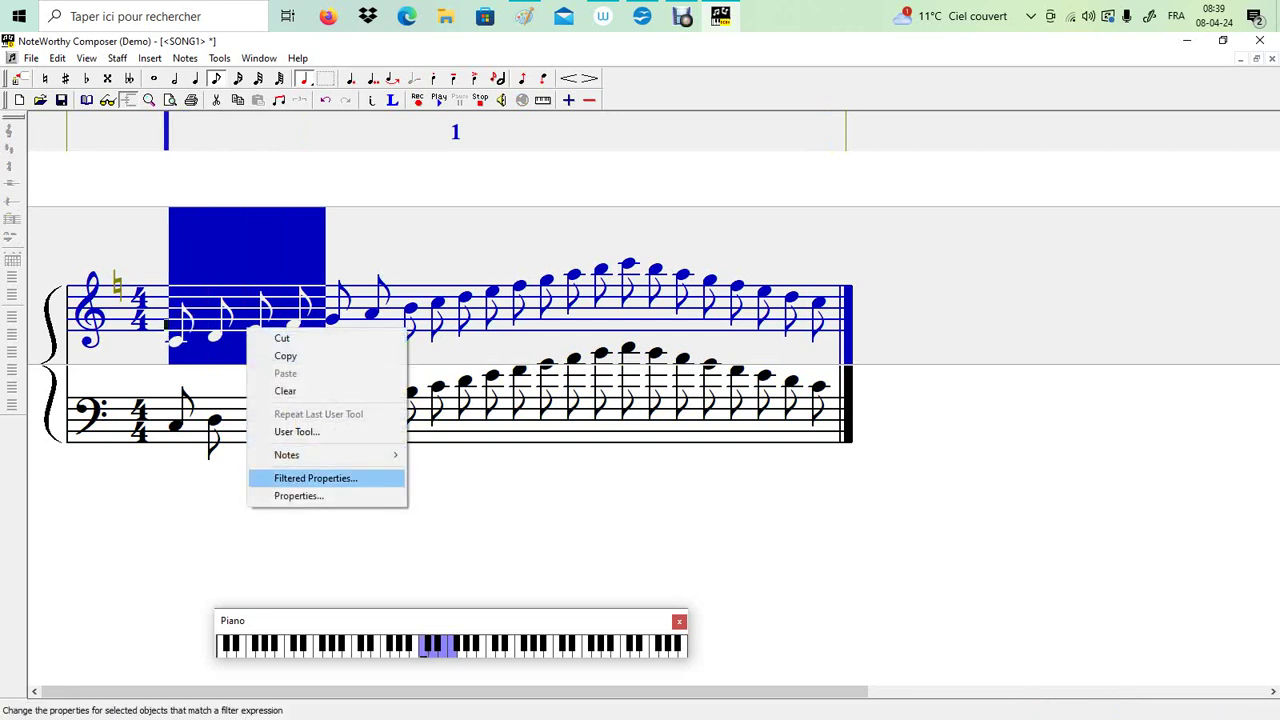
pyautogui.moveTo(335, 455)
pyautogui.press('Up')
pyautogui.press('Up')
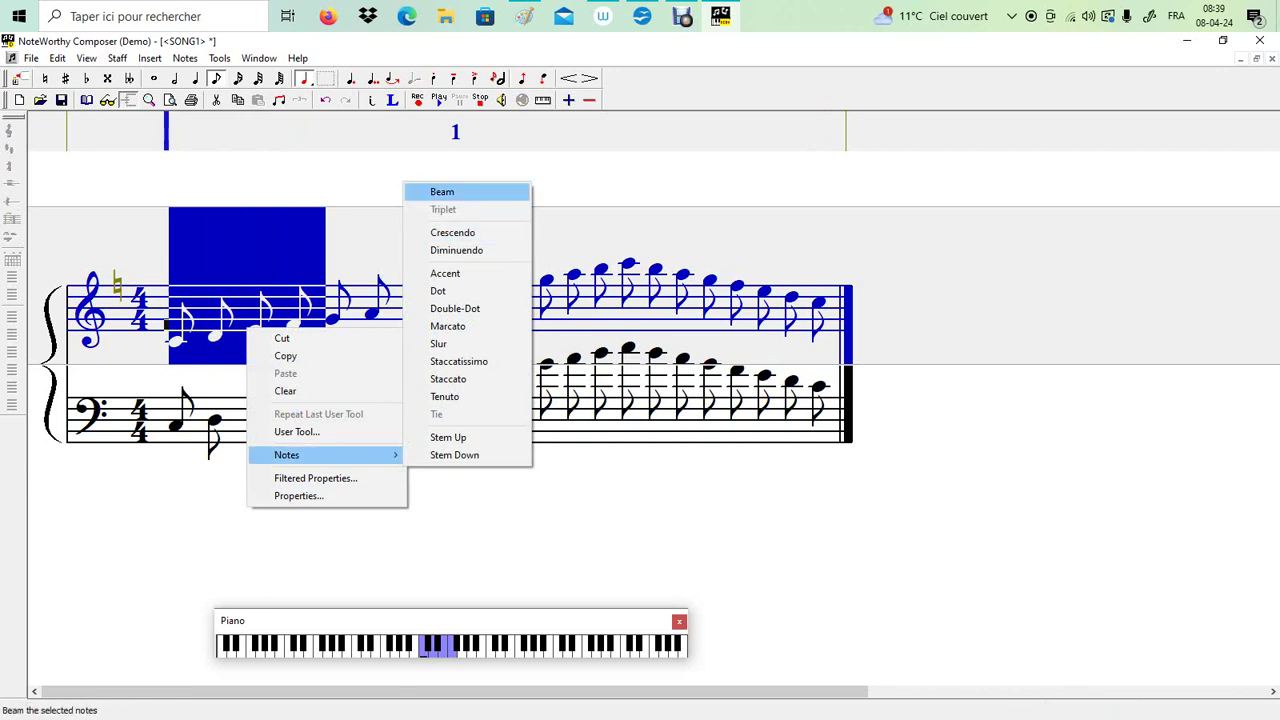
pyautogui.press('Return')
# Step: Beam the next four right-hand eighth notes, G, A, B and C, as a second group
pyautogui.press('Right')
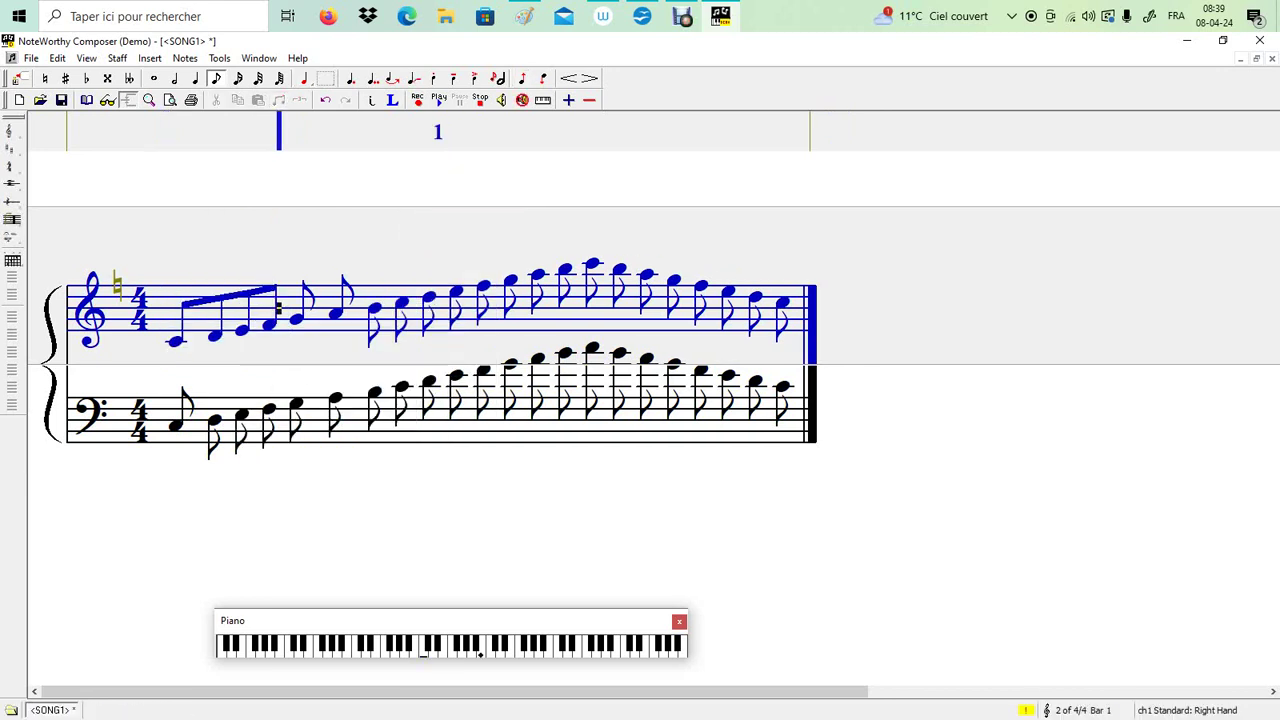
pyautogui.hotkey('shift', 'Right')
pyautogui.hotkey('shift', 'Right')
pyautogui.hotkey('shift', 'Right')
pyautogui.hotkey('shift', 'Right')
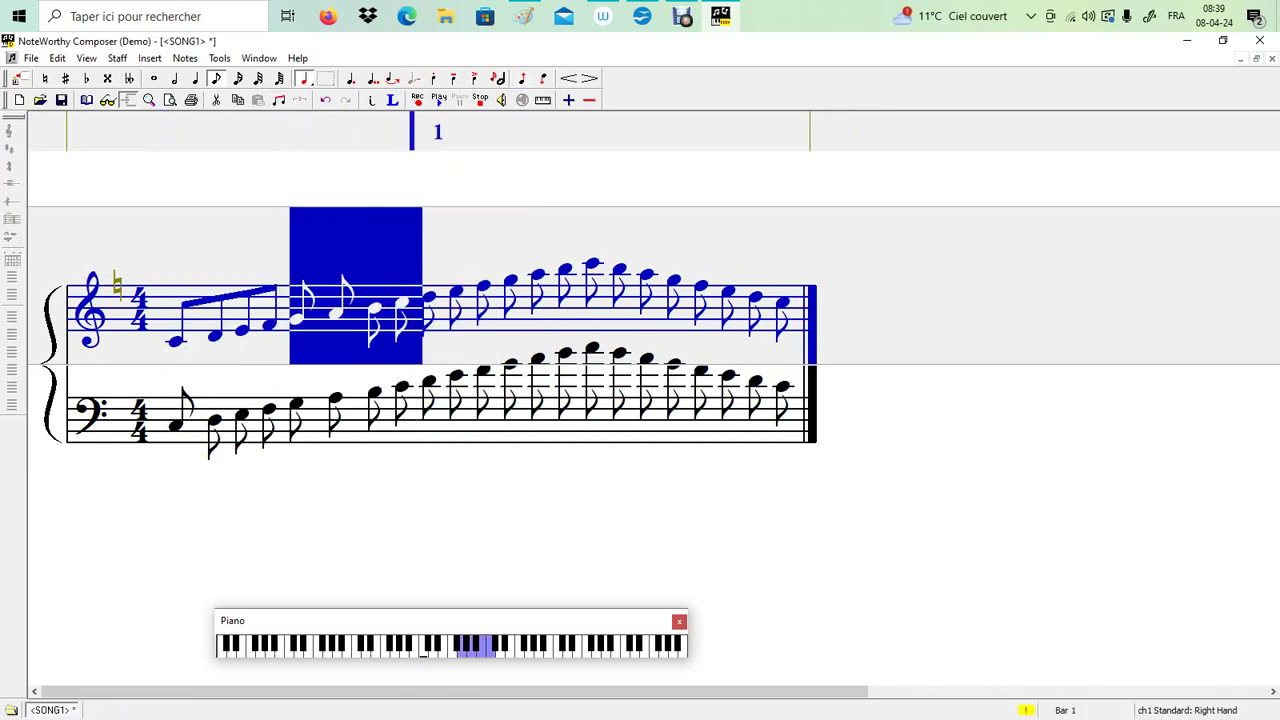
pyautogui.rightClick(372, 325)
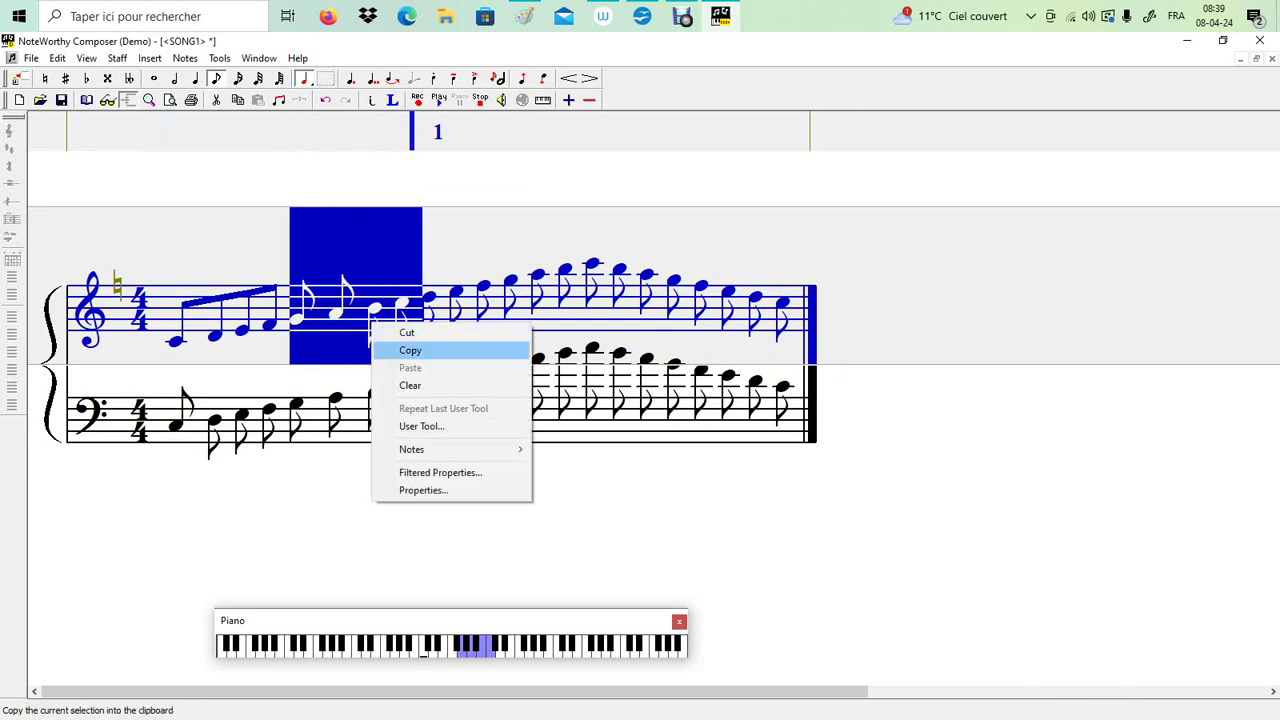
pyautogui.press('Down')
pyautogui.press('Down')
pyautogui.press('Down')
pyautogui.press('Down')
pyautogui.press('Down')
pyautogui.press('Right')
pyautogui.press('Return')
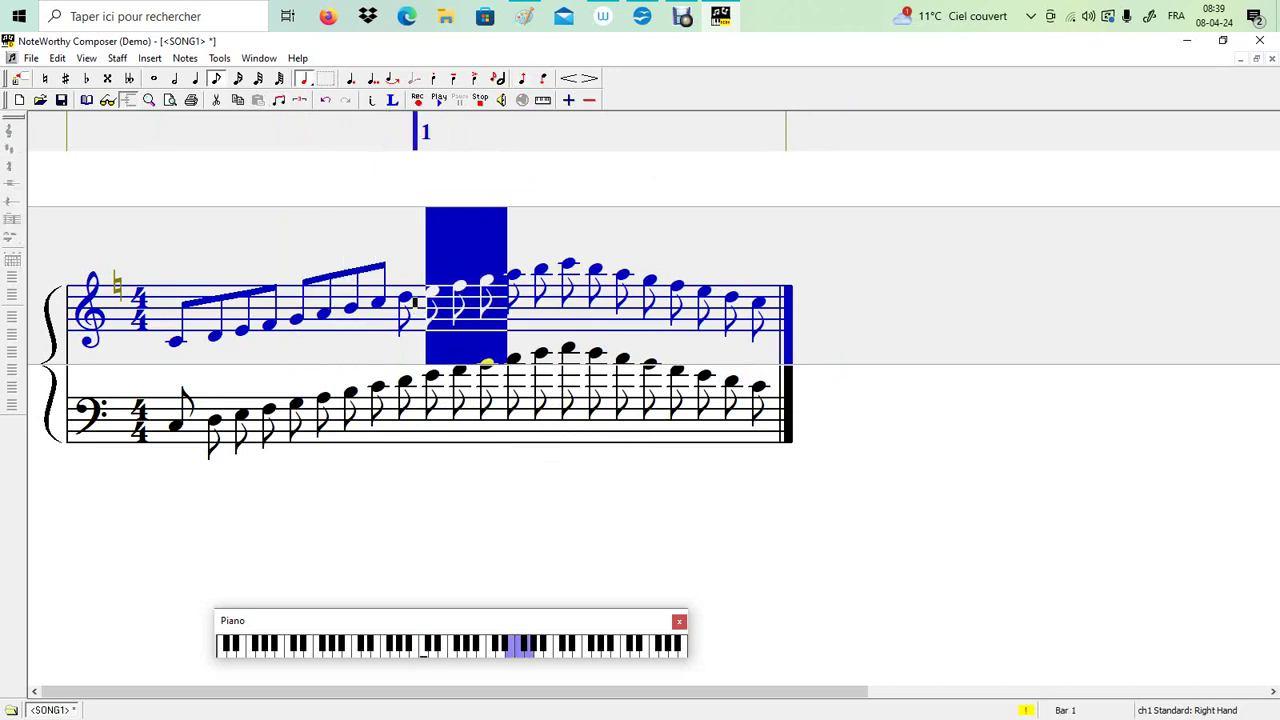
# Step: Beam the right-hand eighth notes D, E, F and G that begin the second octave
pyautogui.rightClick(432, 306)
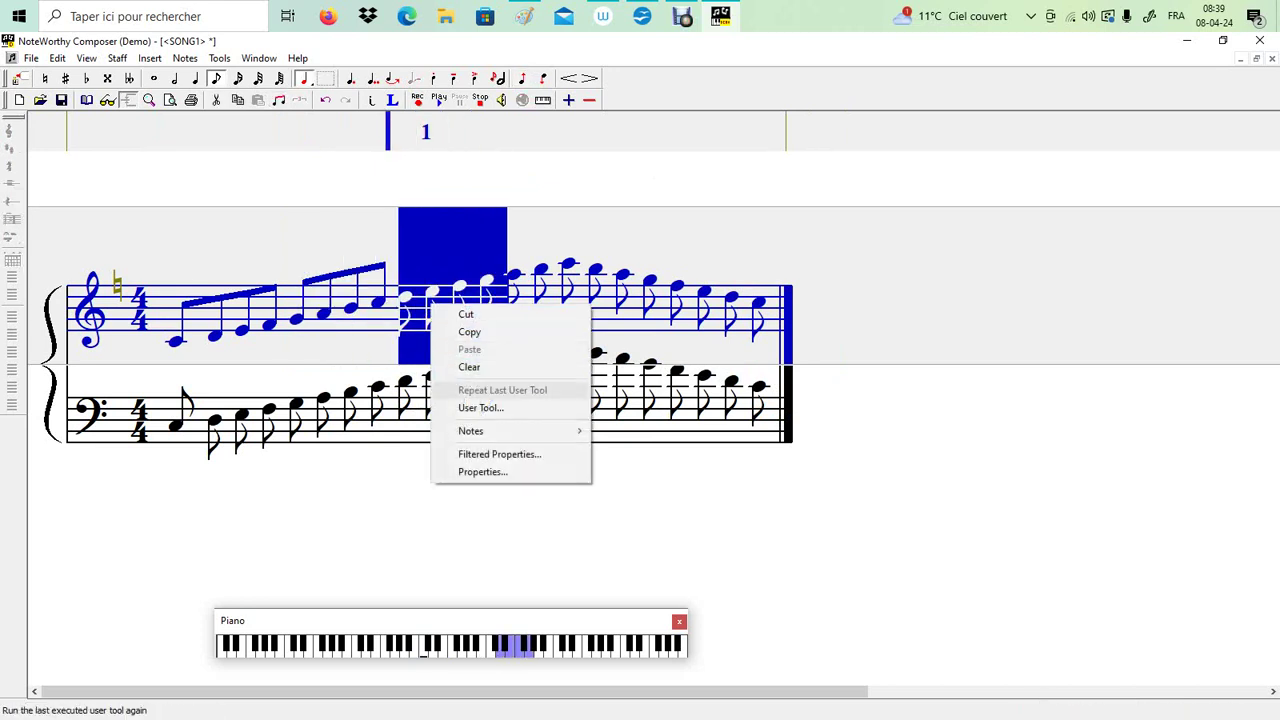
pyautogui.moveTo(470, 430)
pyautogui.click(626, 430)
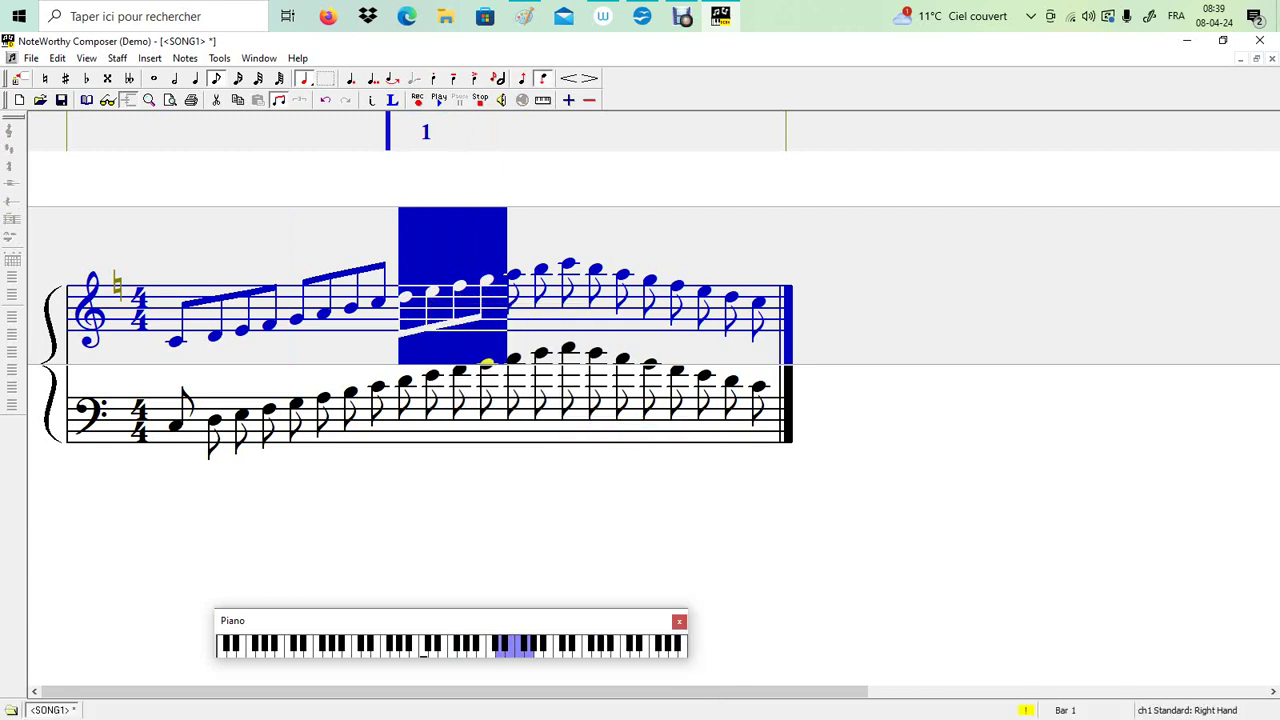
# Step: Beam the right-hand eighth notes A, B, C and B around the scale's highest note
pyautogui.hotkey('shift', 'Left')
pyautogui.hotkey('shift', 'Left')
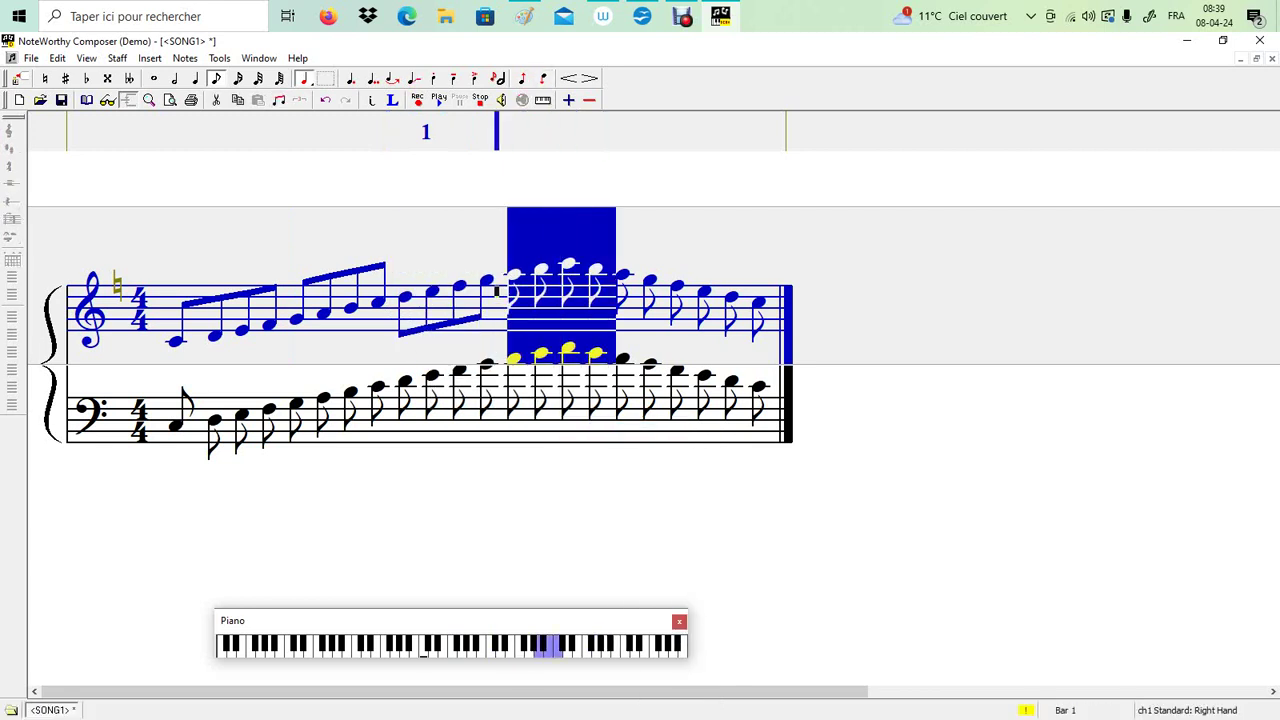
pyautogui.rightClick(551, 292)
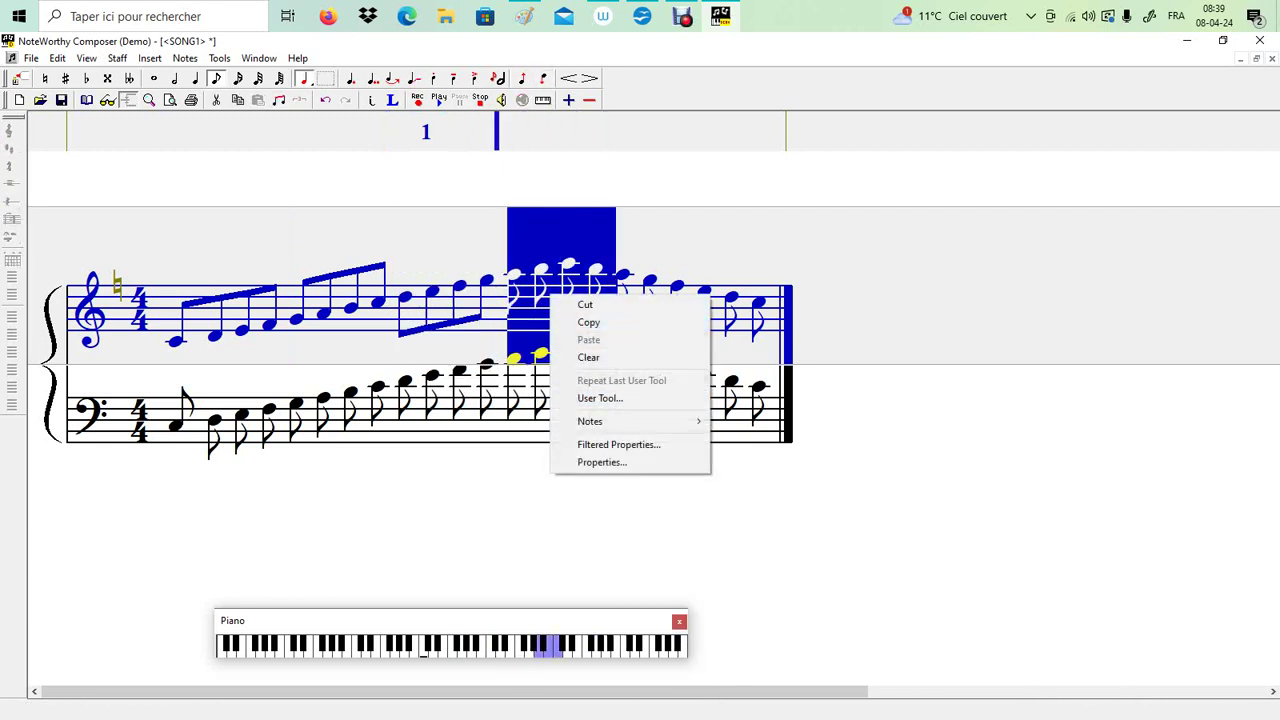
pyautogui.moveTo(600, 421)
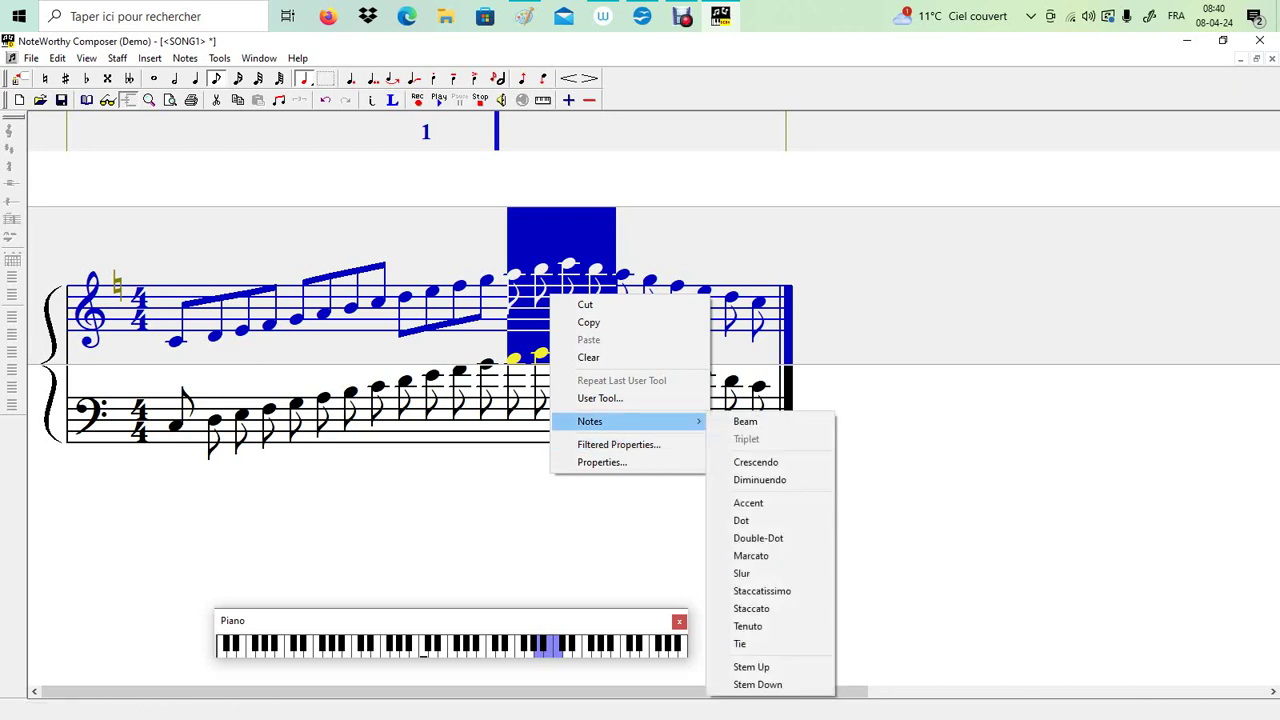
pyautogui.click(745, 421)
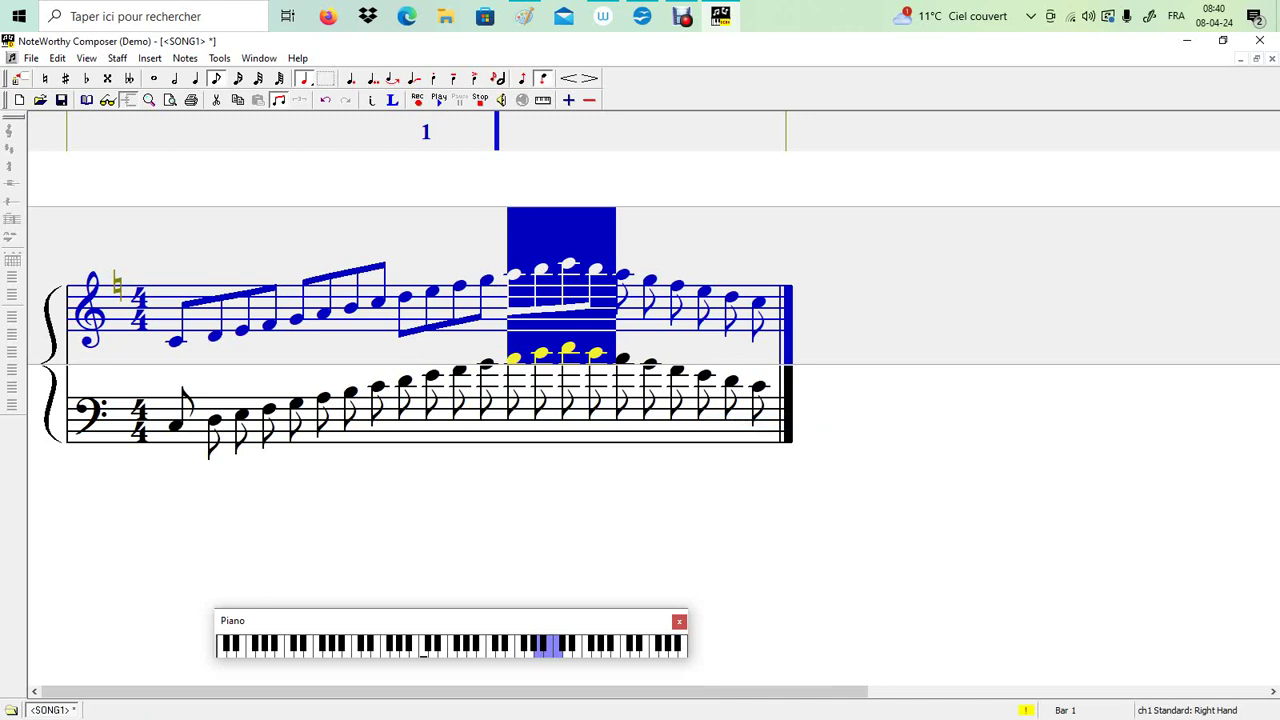
# Step: Insert a bar line on the right-hand staff between the time signature and the first note
pyautogui.click(167, 313)
pyautogui.click(149, 58)
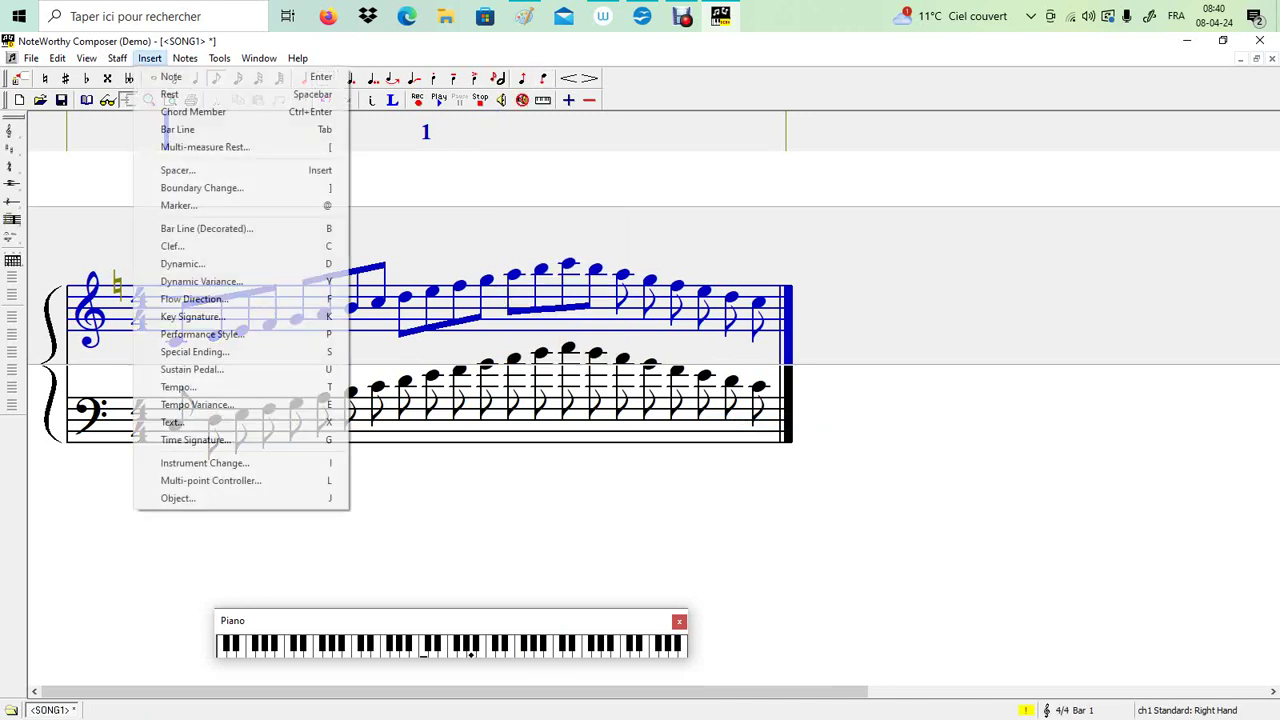
pyautogui.click(180, 129)
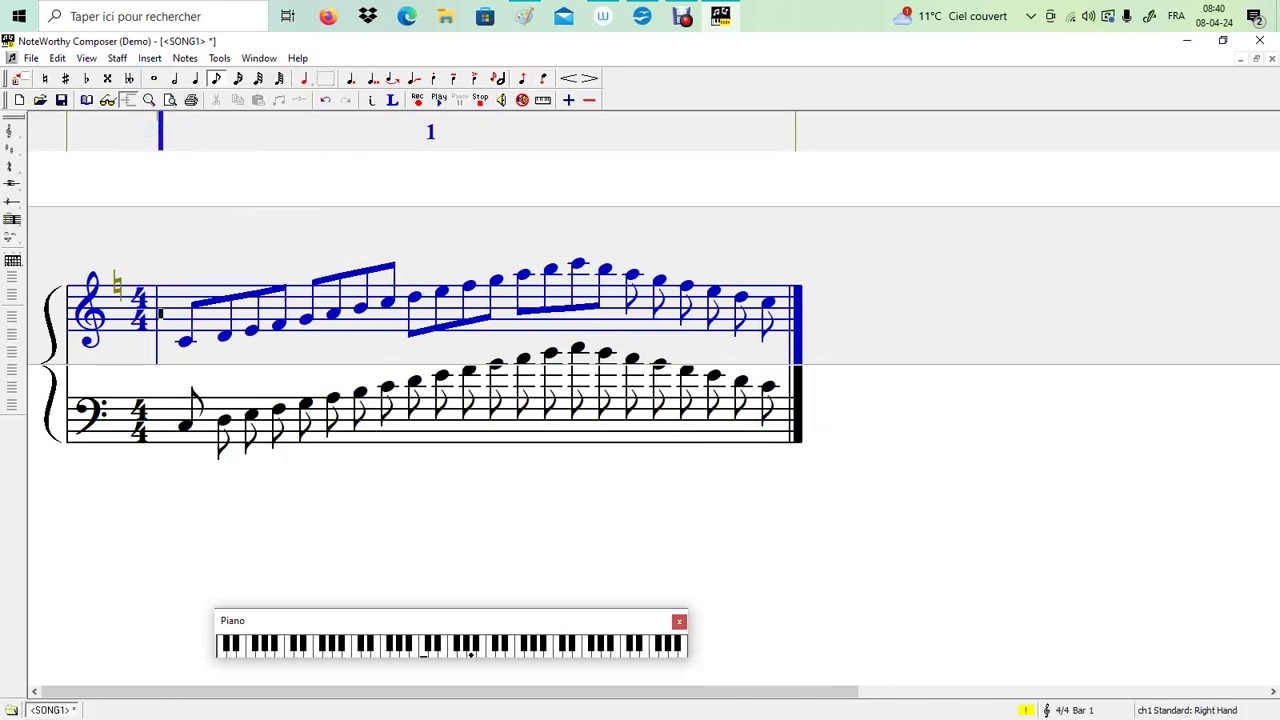
# Step: Insert right-hand bar lines after the second and fourth beamed groups, so each measure holds eight eighth notes
pyautogui.click(397, 302)
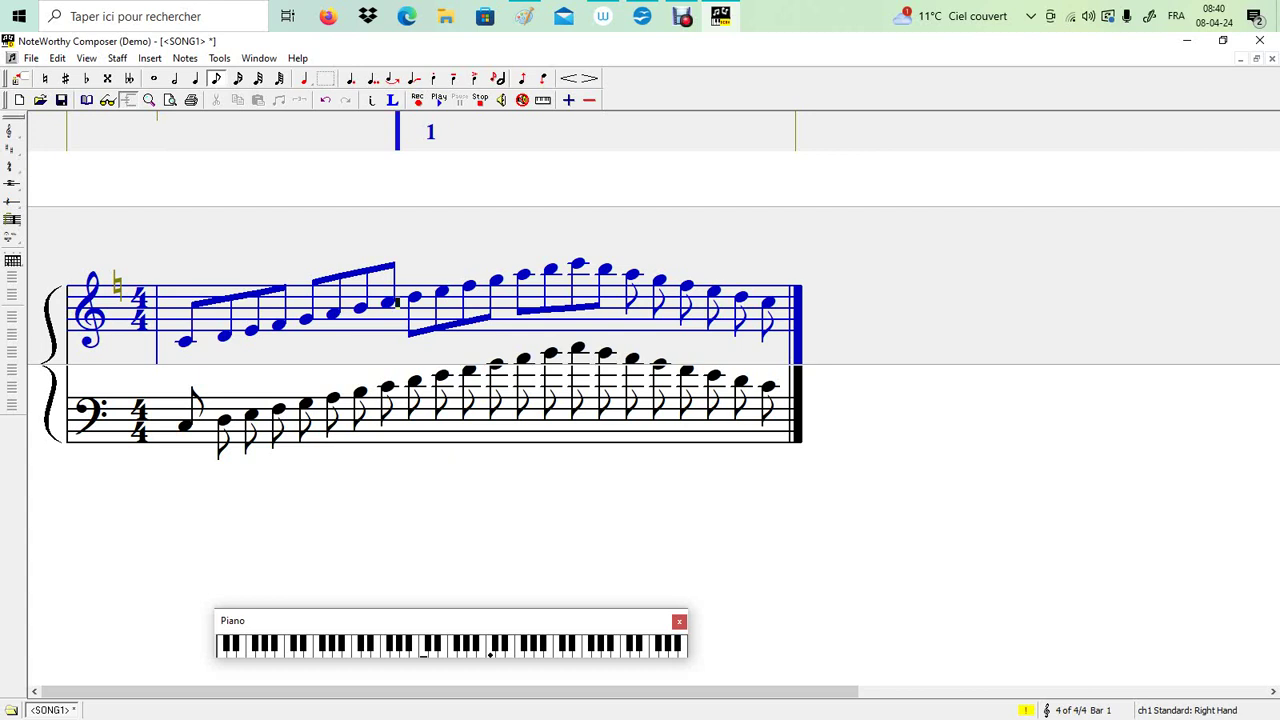
pyautogui.press('|')
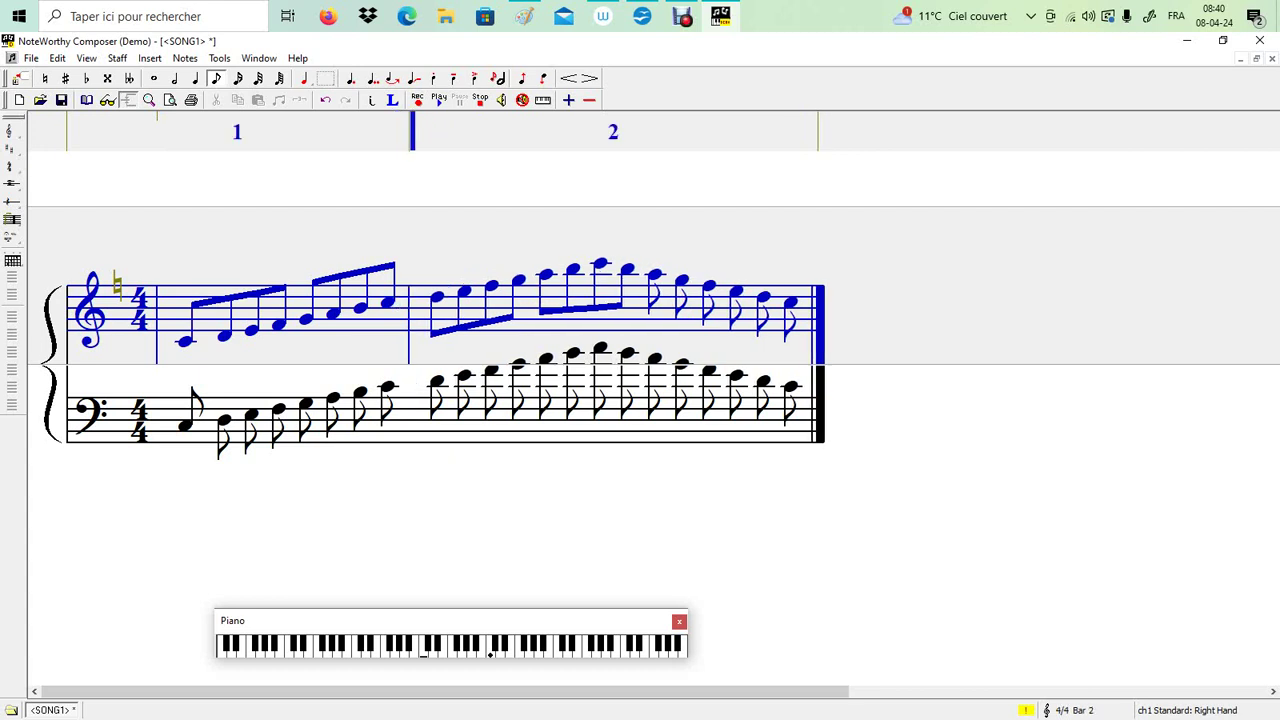
pyautogui.click(638, 308)
pyautogui.press('|')
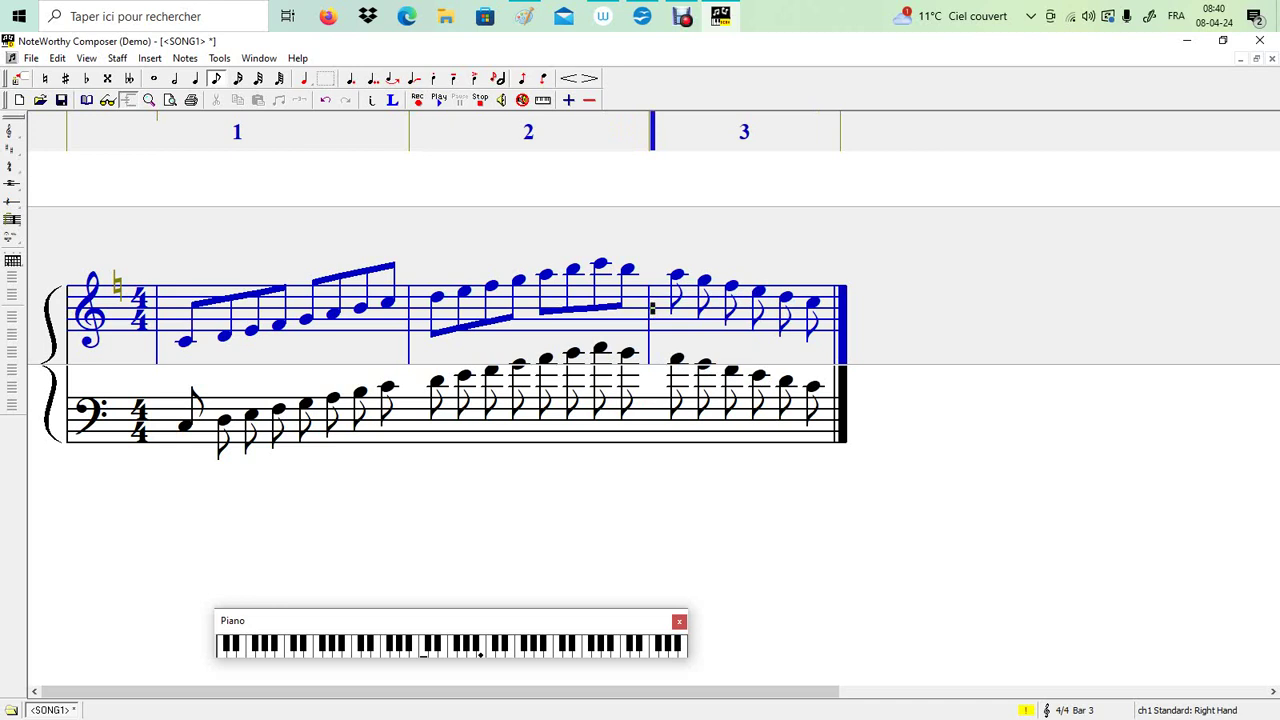
# Step: Extend the right-hand descending scale with the eighth notes B, A, G, F, E and D
pyautogui.press('End')
pyautogui.press('Return')
pyautogui.press('Return')
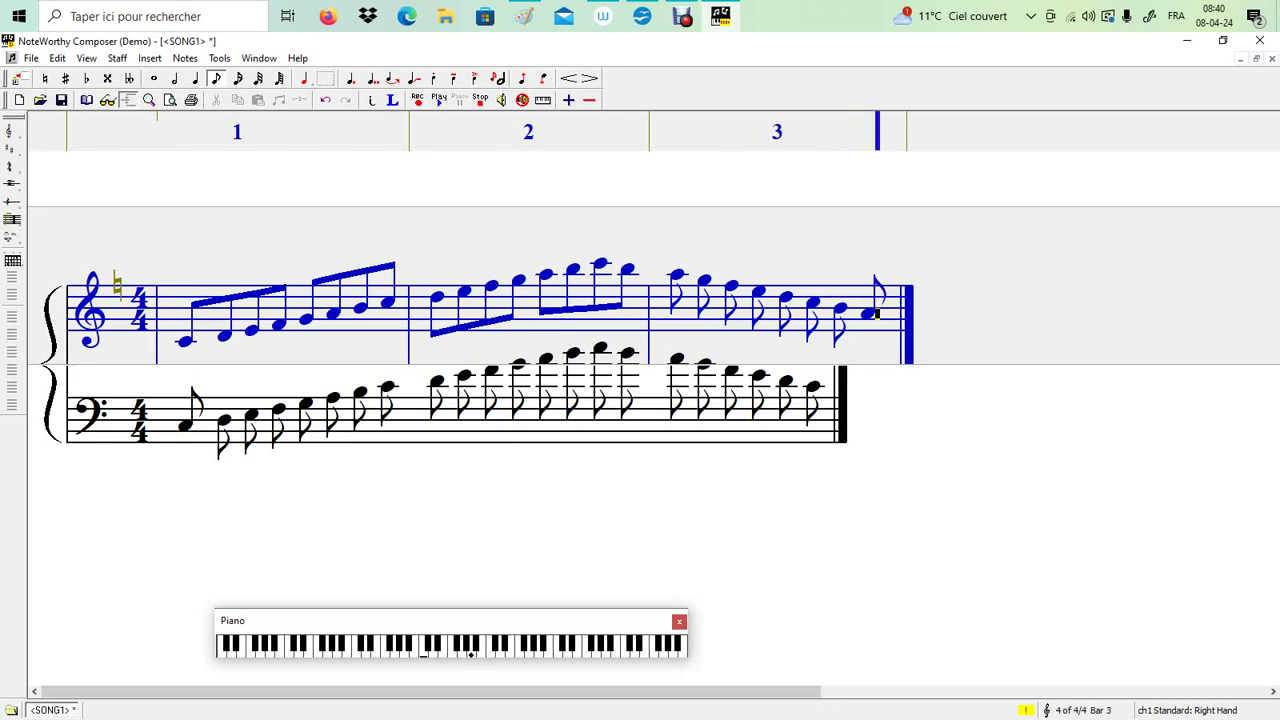
pyautogui.press('Down')
pyautogui.press('Return')
pyautogui.press('Down')
pyautogui.press('Return')
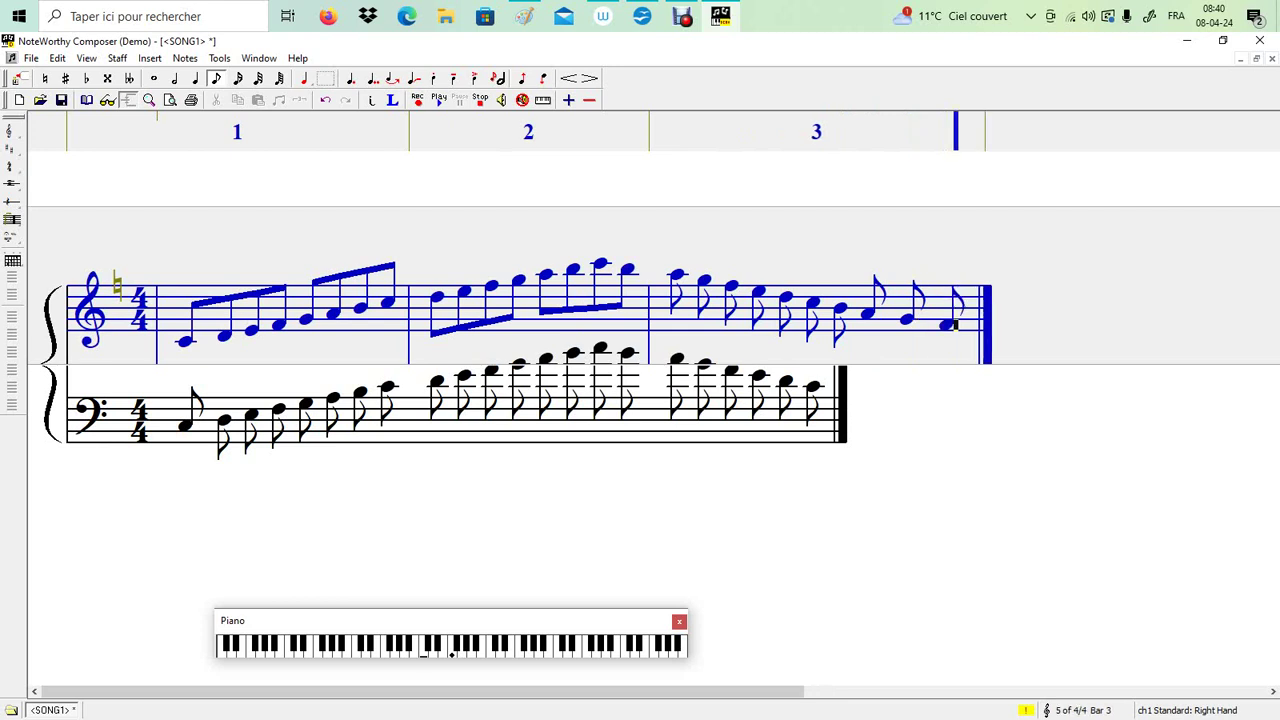
pyautogui.press('Down')
pyautogui.press('Return')
pyautogui.press('Down')
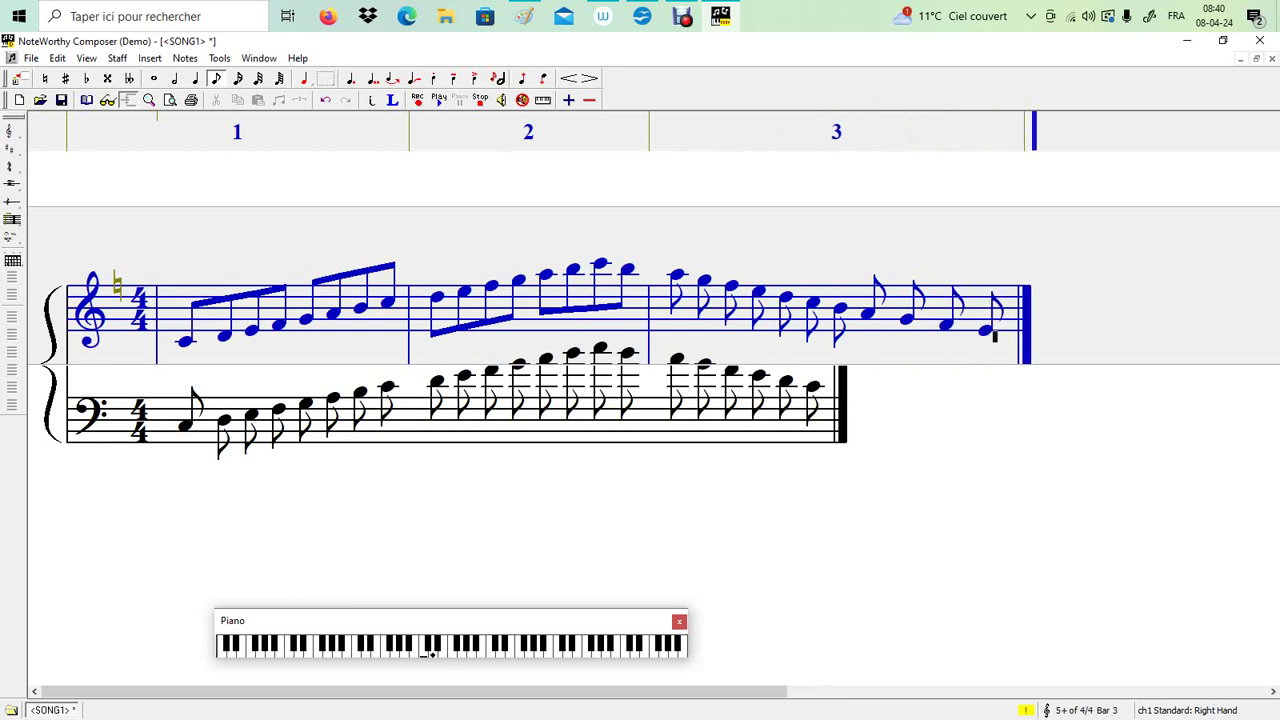
pyautogui.press('Return')
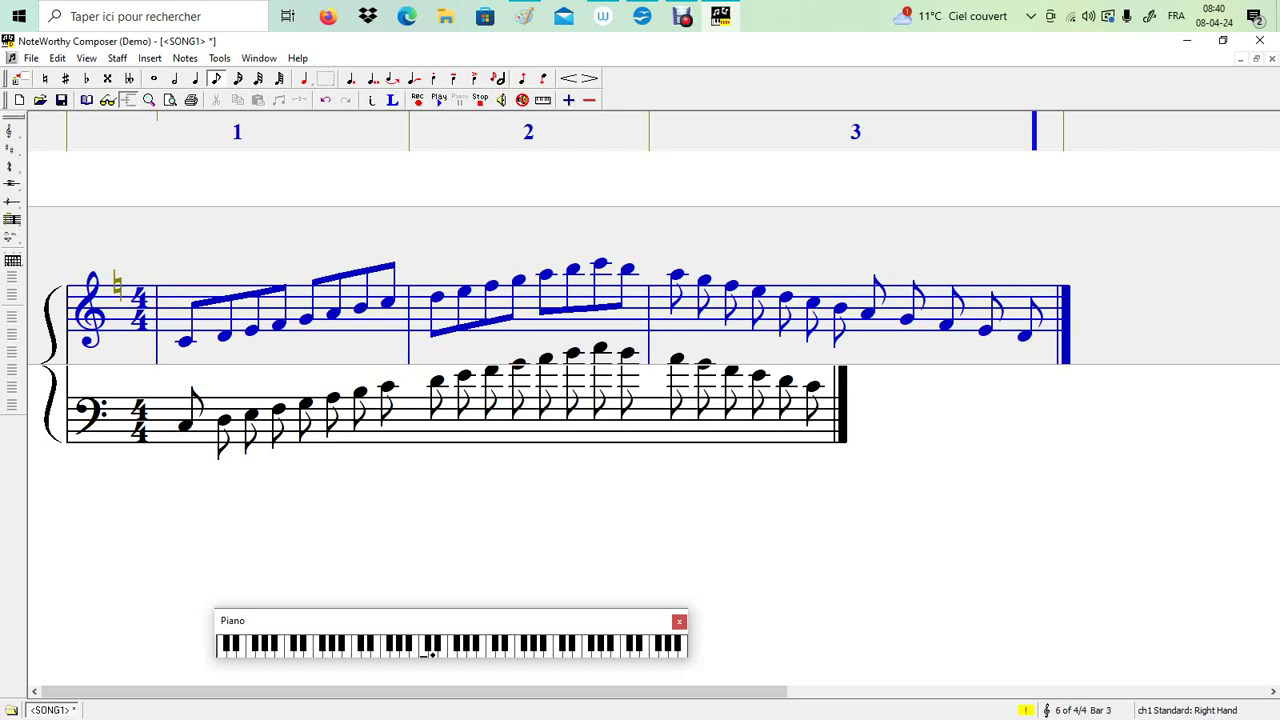
# Step: Beam the five right-hand eighth notes A, G, F, E and D at the start of measure 3
pyautogui.press('Left')
pyautogui.press('Left')
pyautogui.press('Left')
pyautogui.press('Left')
pyautogui.press('Left')
pyautogui.press('Left')
pyautogui.press('Left')
pyautogui.hotkey('shift', 'Left')
pyautogui.hotkey('shift', 'Left')
pyautogui.hotkey('shift', 'Left')
pyautogui.hotkey('shift', 'Left')
pyautogui.hotkey('shift', 'Left')
pyautogui.rightClick(699, 301)
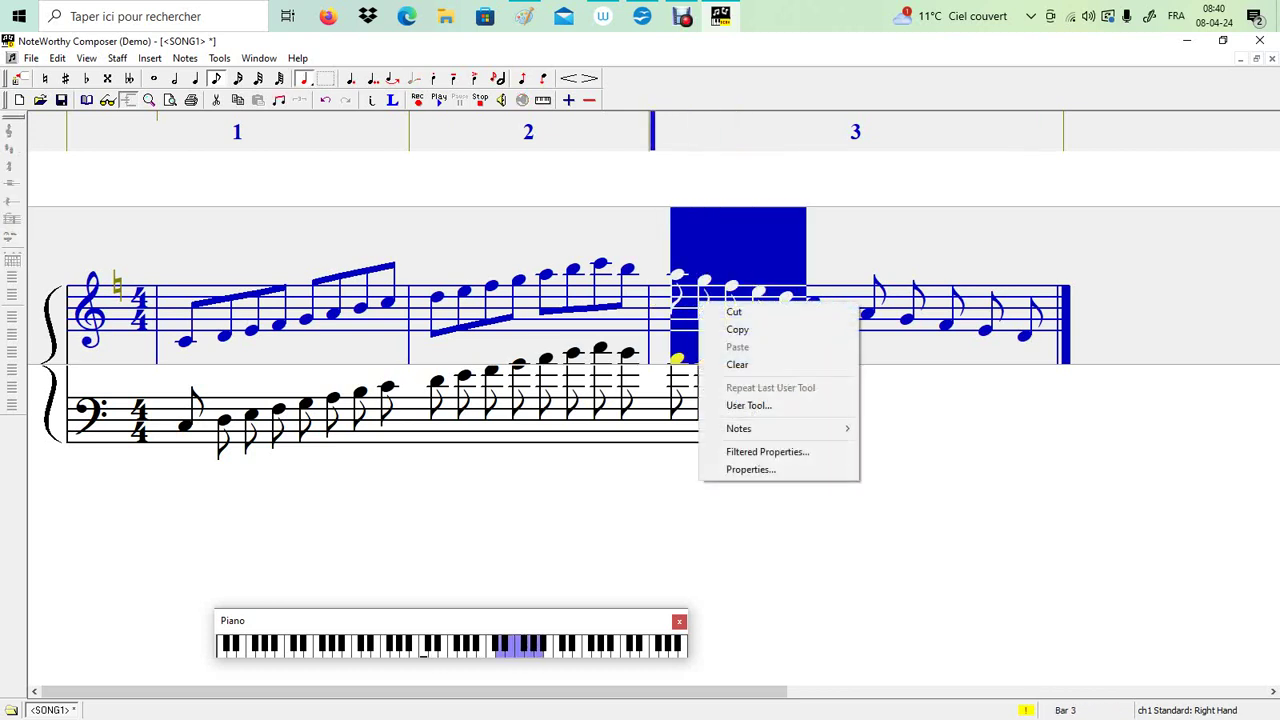
pyautogui.moveTo(760, 428)
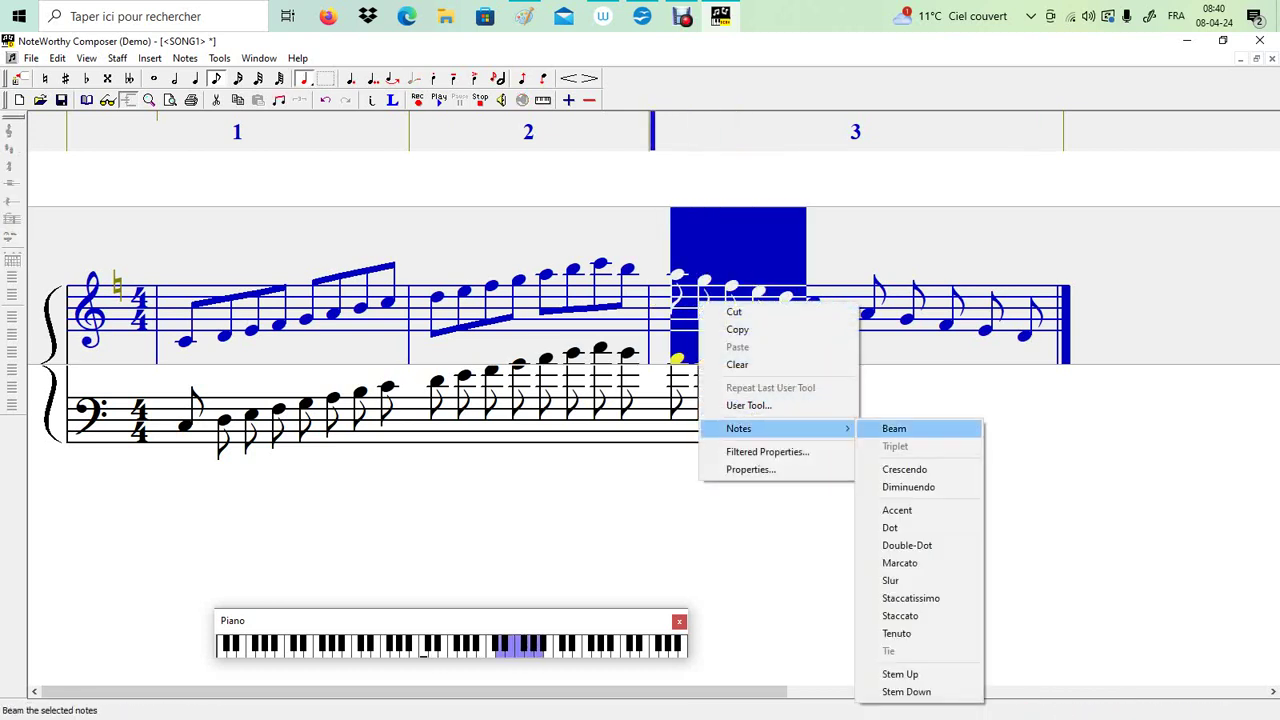
pyautogui.click(894, 428)
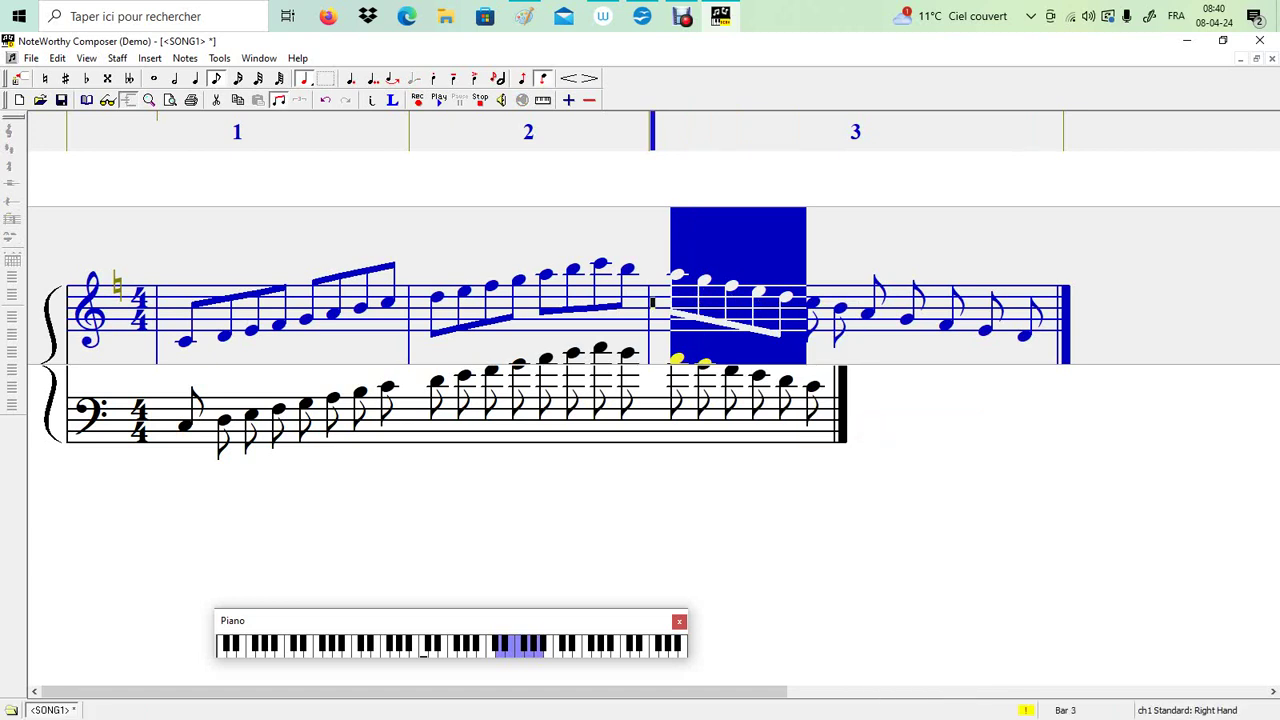
# Step: Beam the descending right-hand eighth notes C, B, A and G, and insert a bar line after the G
pyautogui.moveTo(932, 308); pyautogui.dragTo(797, 308)
pyautogui.rightClick(829, 311)
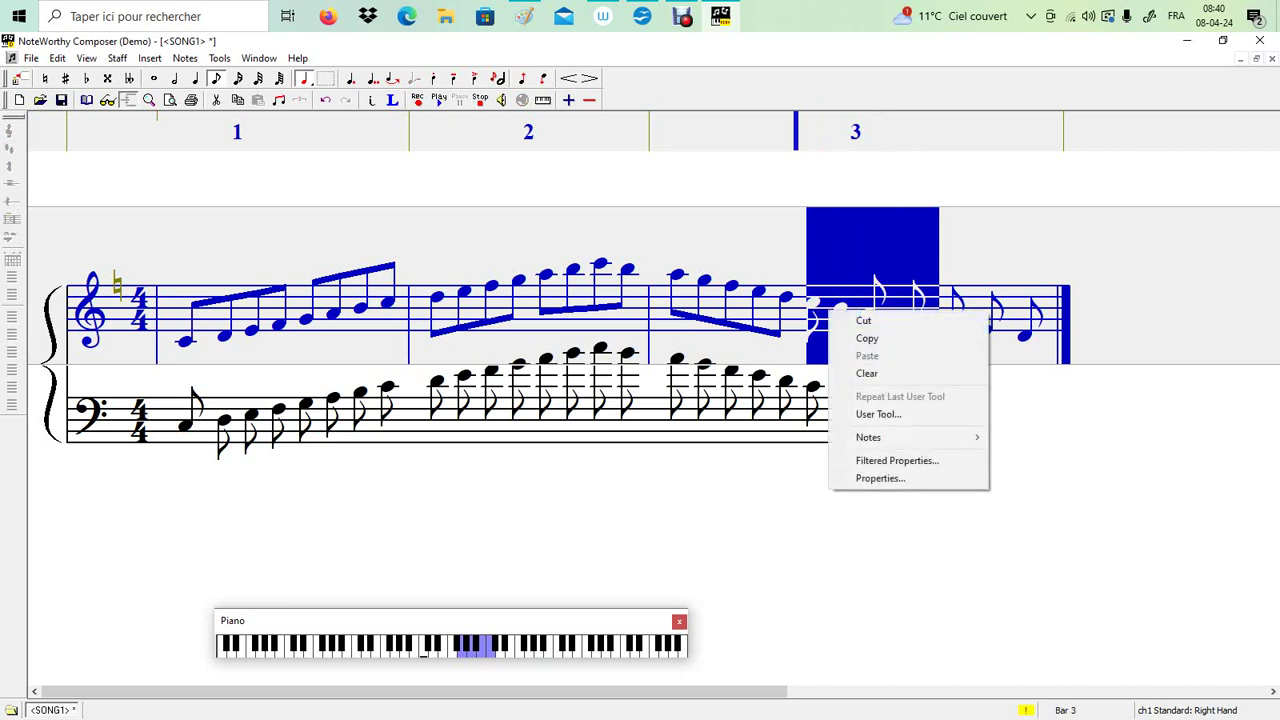
pyautogui.moveTo(868, 437)
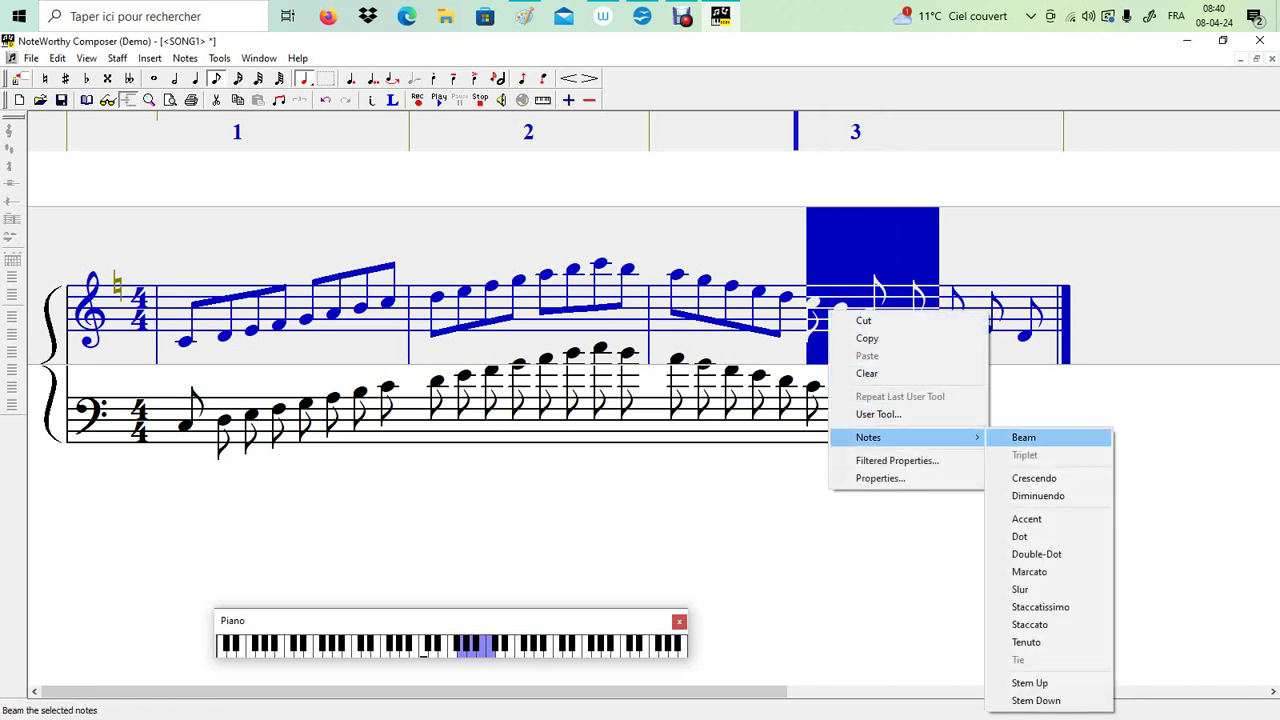
pyautogui.click(1025, 437)
pyautogui.press('Right')
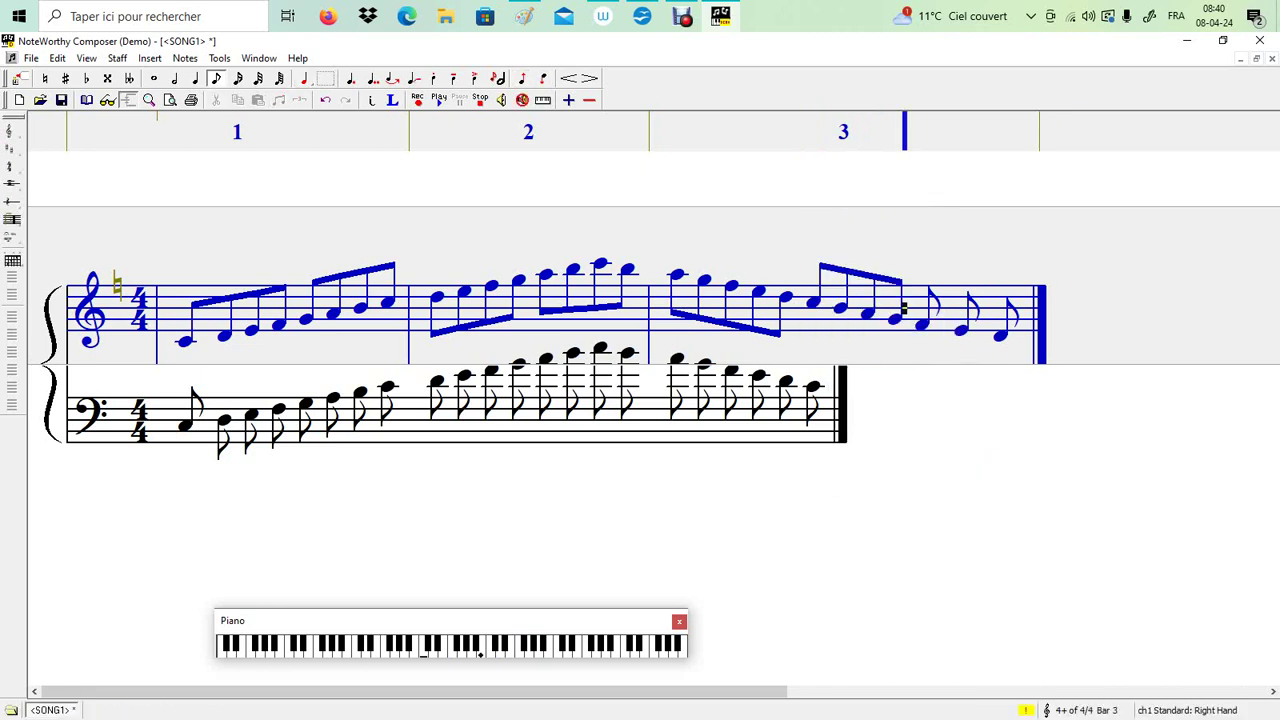
pyautogui.press('|')
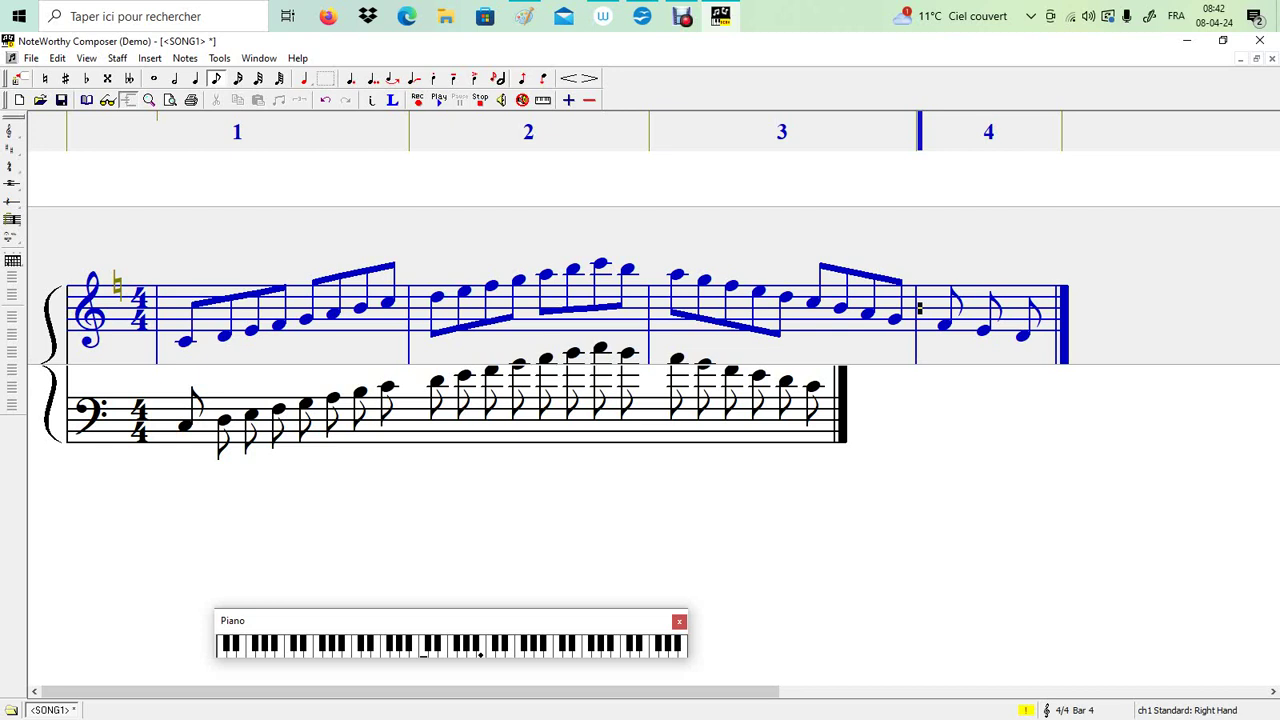
# Step: Count the notes under the first beam of right-hand measure 3 by selecting them one at a time
pyautogui.hotkey('ctrl', 'Left')
pyautogui.hotkey('shift', 'Right')
pyautogui.hotkey('shift', 'Right')
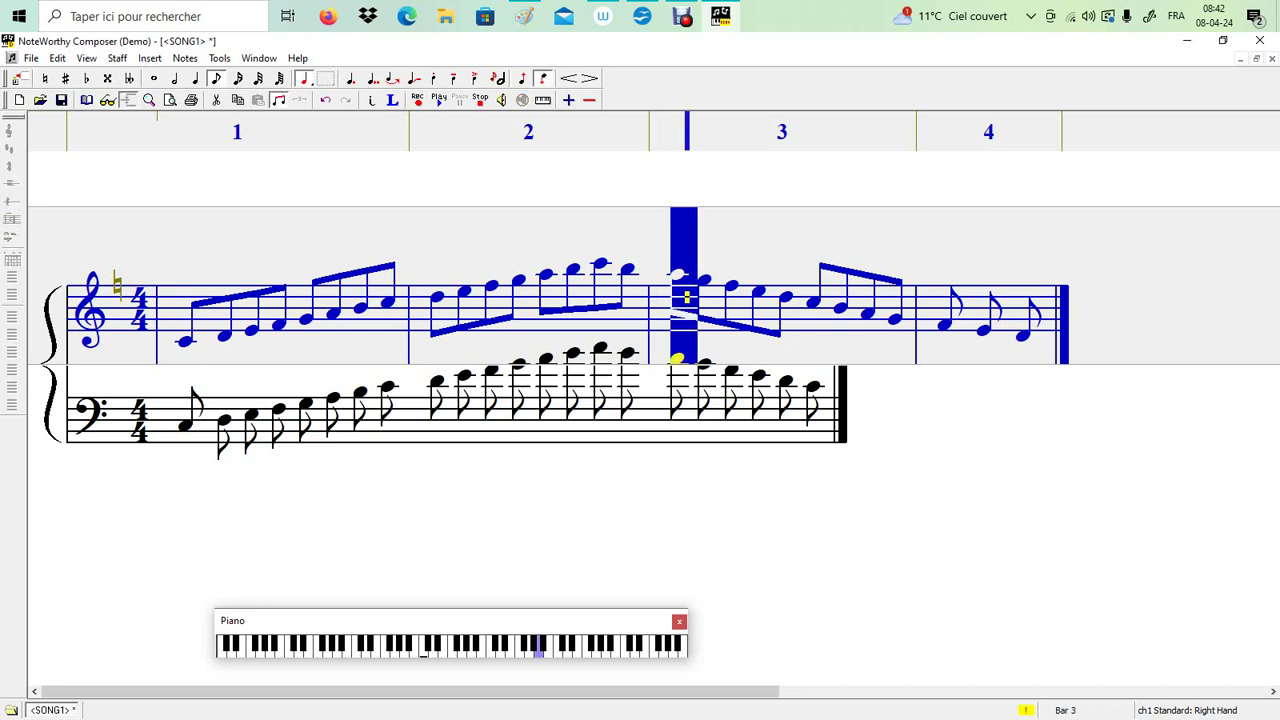
pyautogui.hotkey('shift', 'Right')
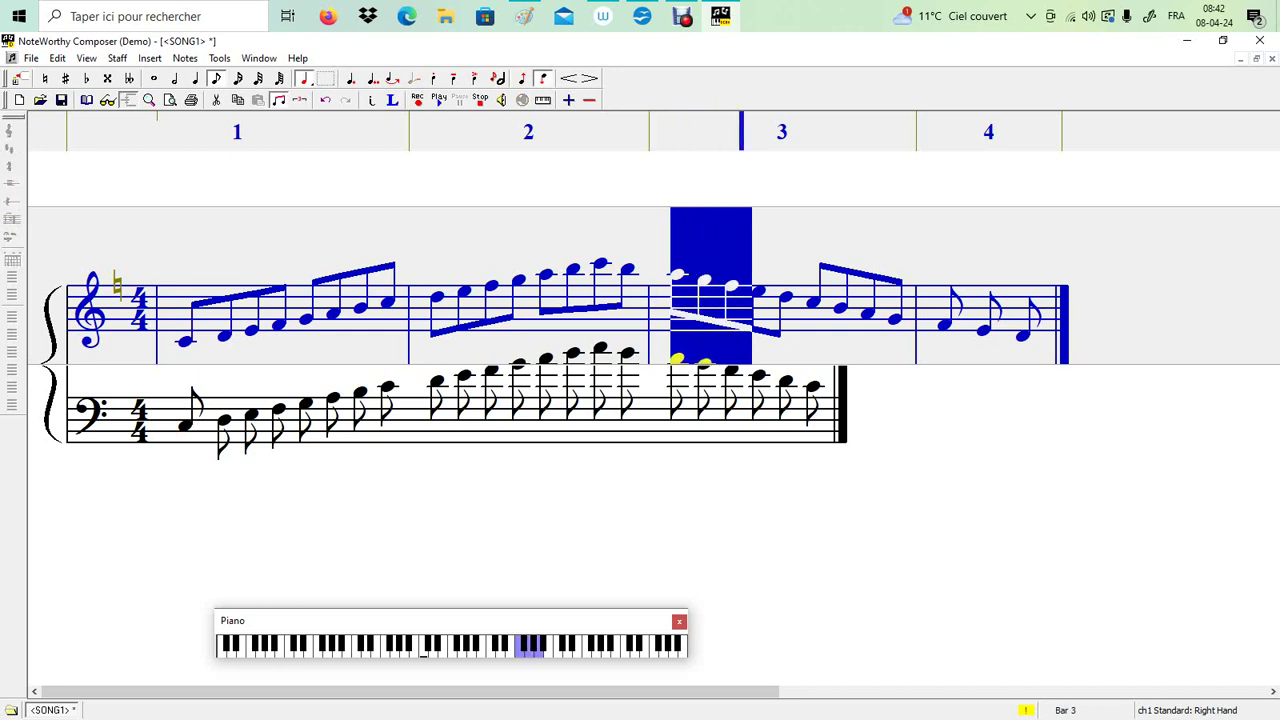
pyautogui.hotkey('shift', 'Right')
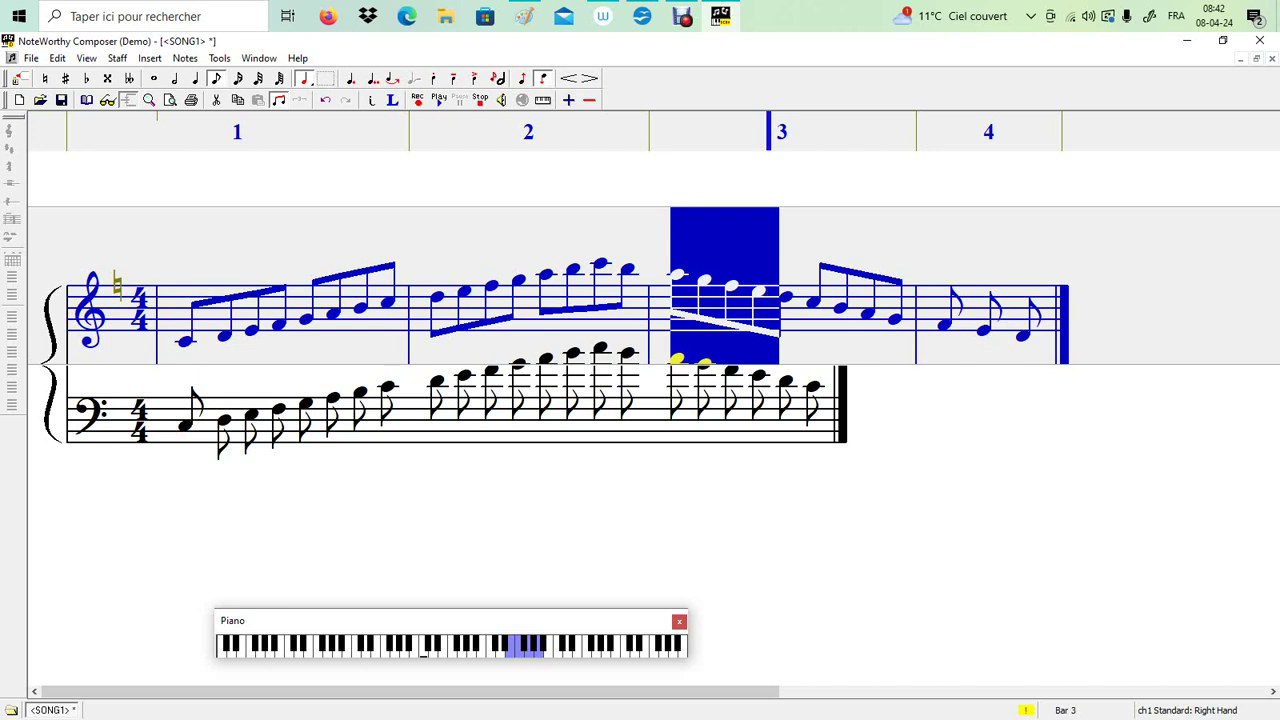
pyautogui.hotkey('shift', 'Right')
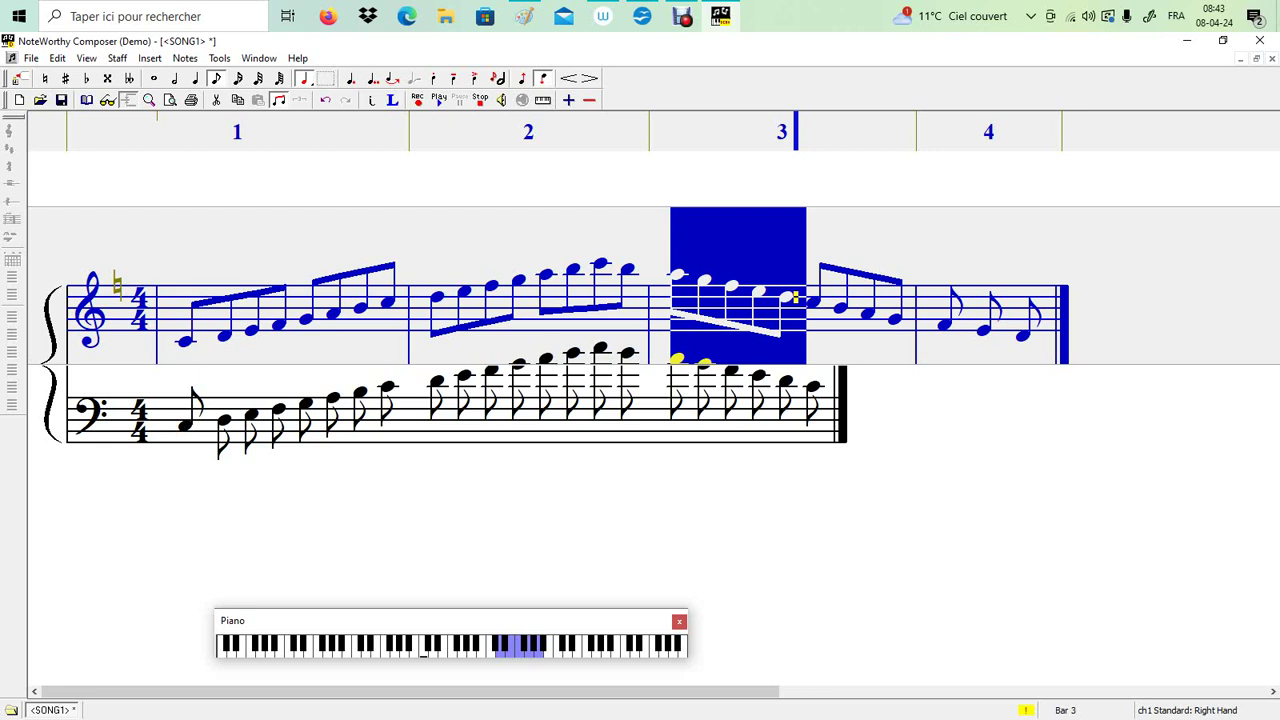
pyautogui.click(878, 310)
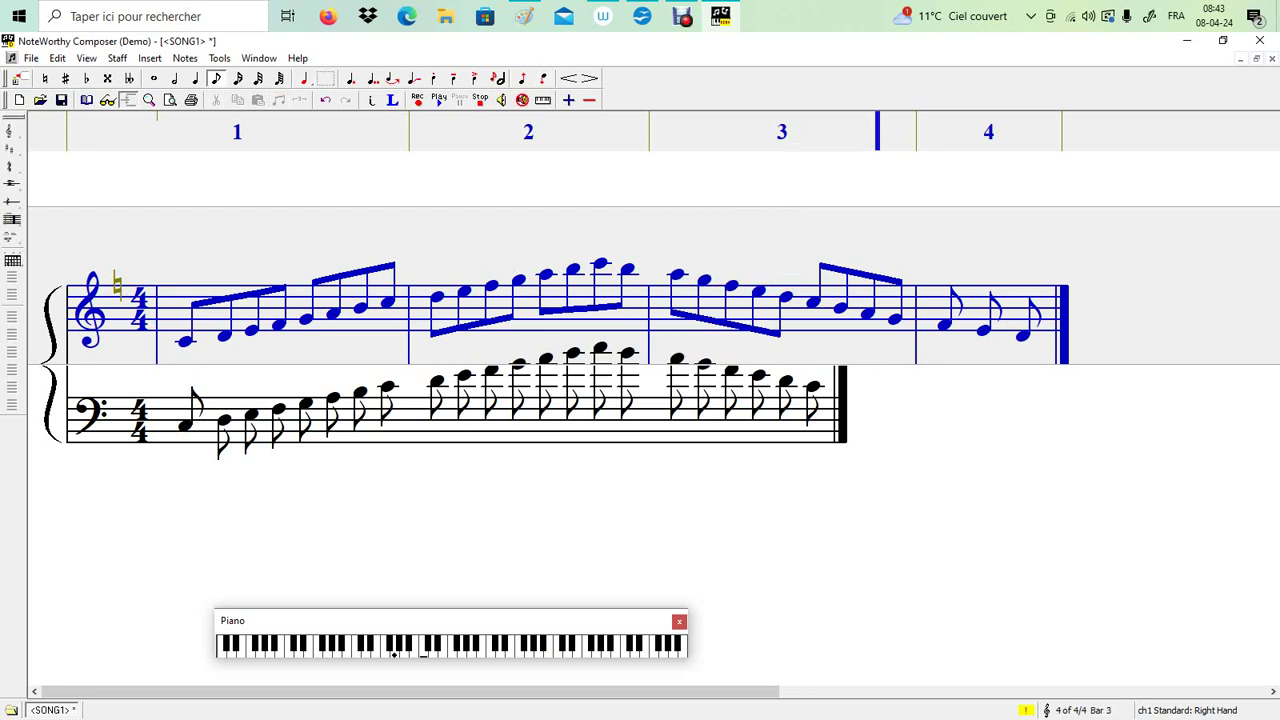
# Step: Rebeam the first group of right-hand measure 3 so it joins only the four notes A, G, F and E
pyautogui.moveTo(808, 305); pyautogui.dragTo(655, 305)
pyautogui.rightClick(735, 303)
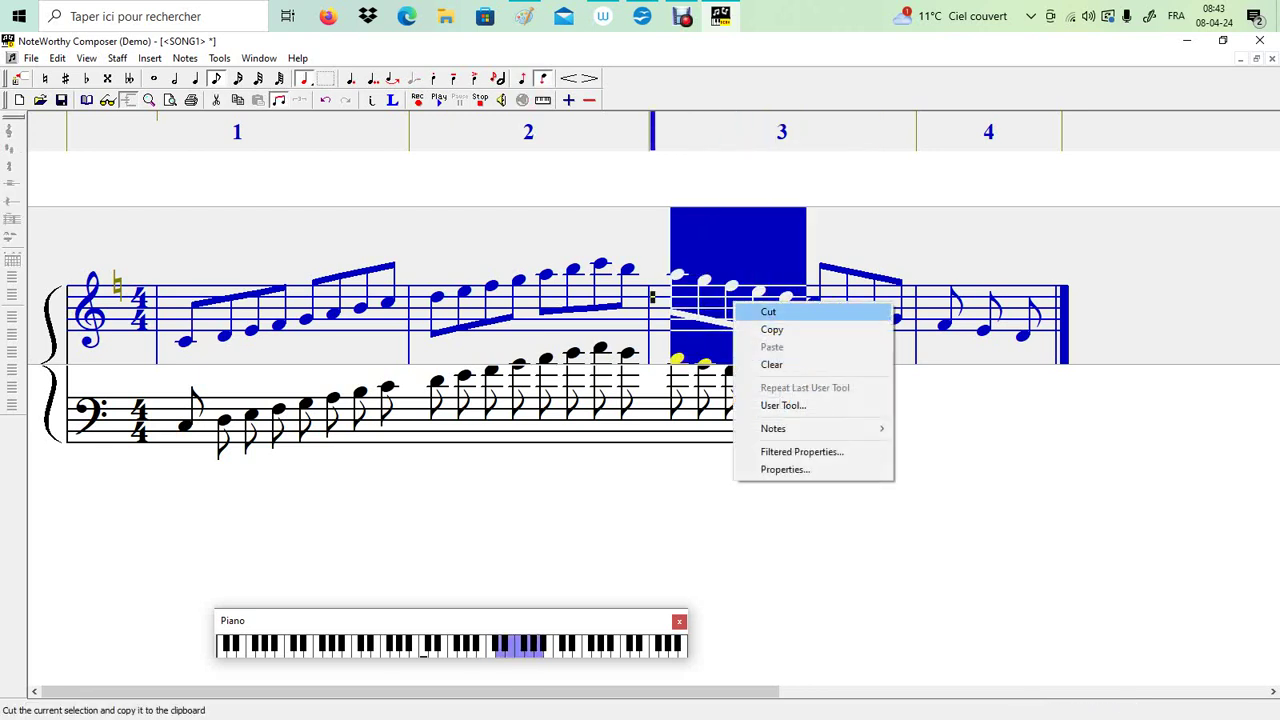
pyautogui.moveTo(773, 428)
pyautogui.click(928, 428)
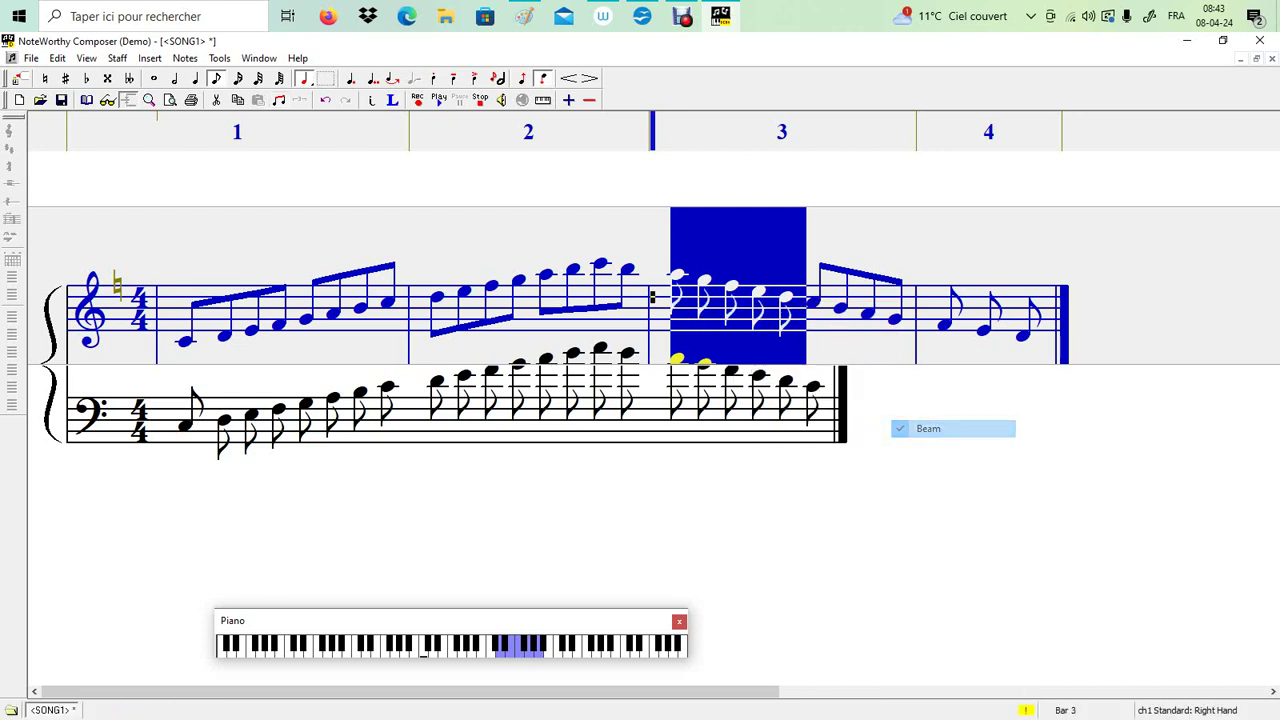
pyautogui.moveTo(780, 305); pyautogui.dragTo(655, 305)
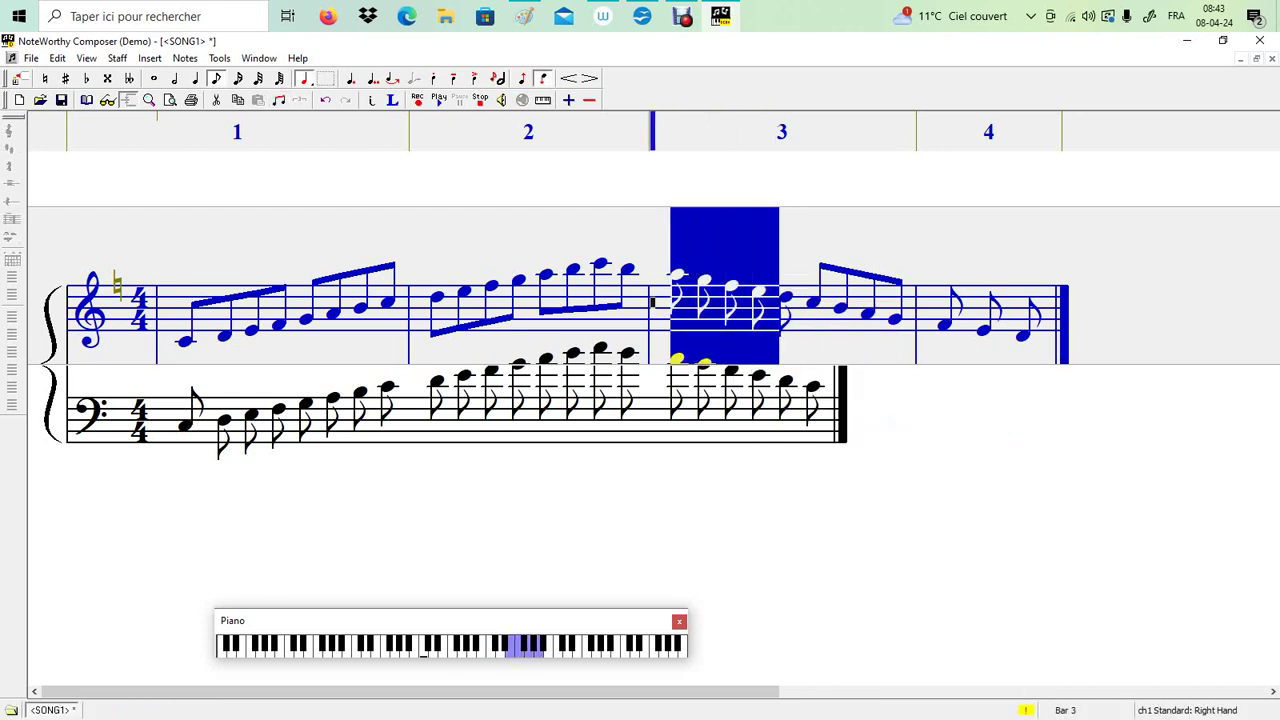
pyautogui.rightClick(697, 303)
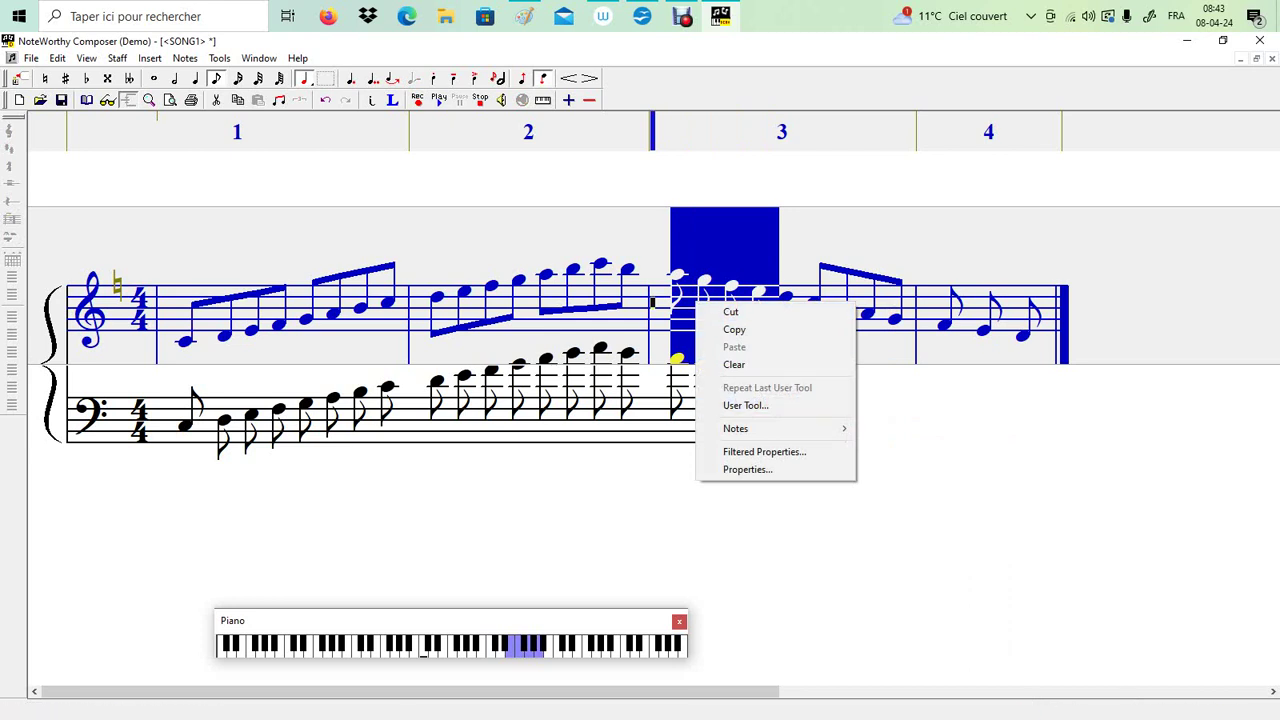
pyautogui.moveTo(773, 428)
pyautogui.click(890, 446)
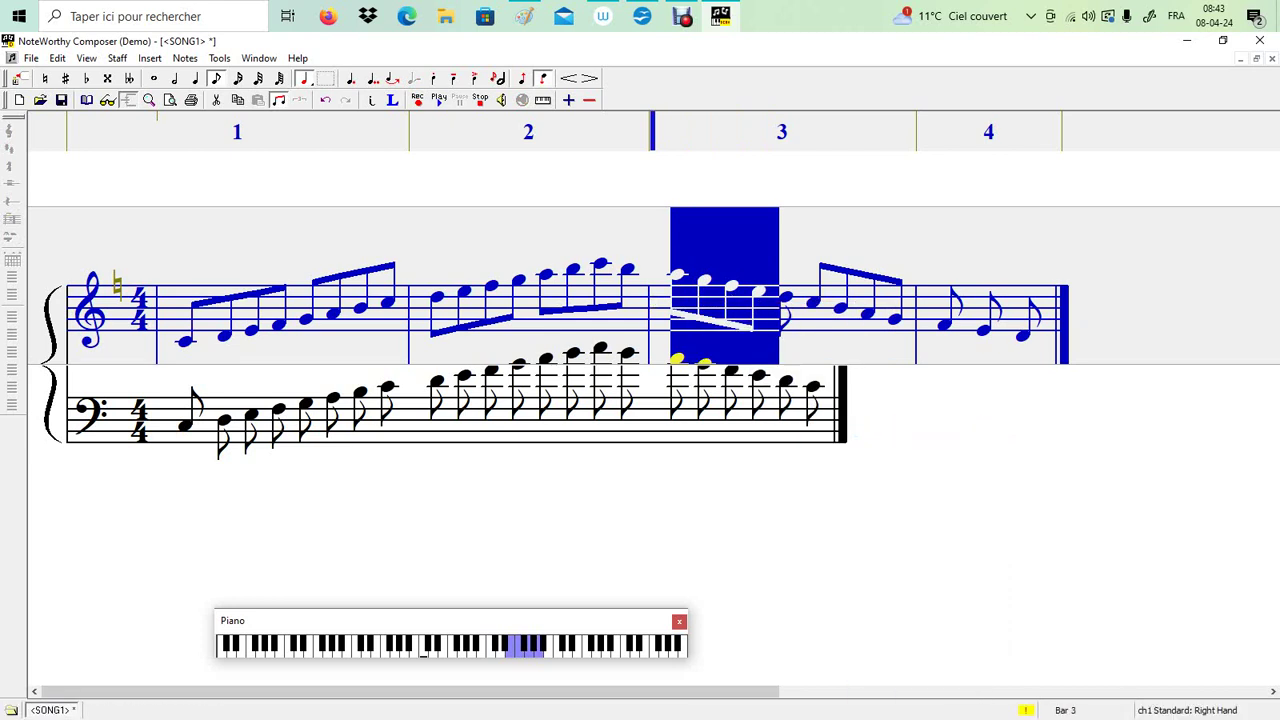
# Step: Remove the beam from the right-hand C, B, A and G, and beam D, C, B and A as measure 3's second group
pyautogui.moveTo(909, 305); pyautogui.dragTo(796, 305)
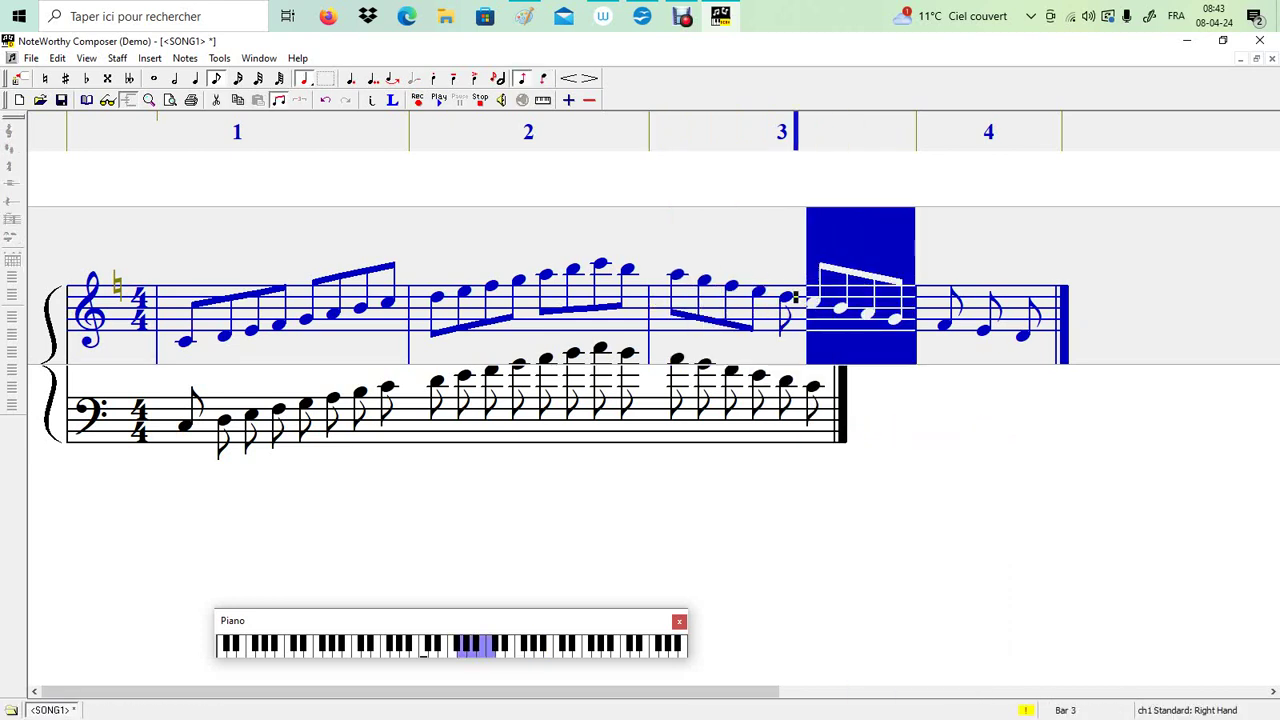
pyautogui.rightClick(841, 302)
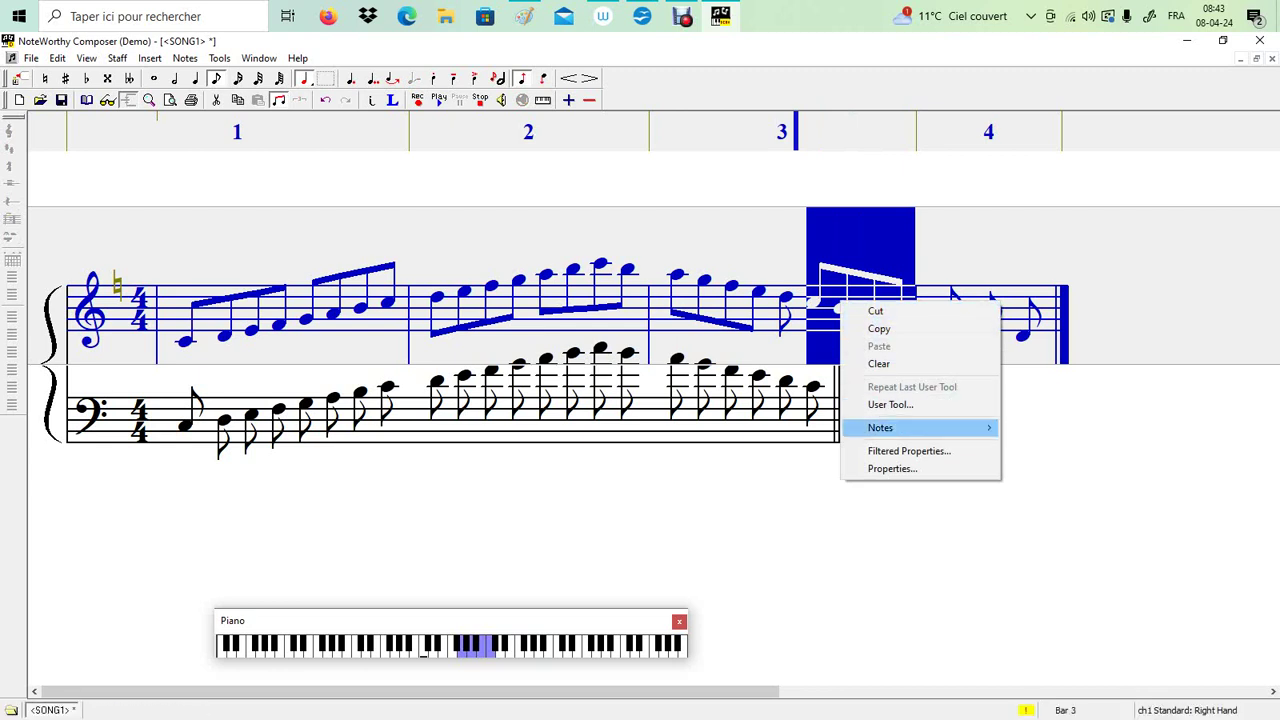
pyautogui.moveTo(900, 427)
pyautogui.click(1036, 427)
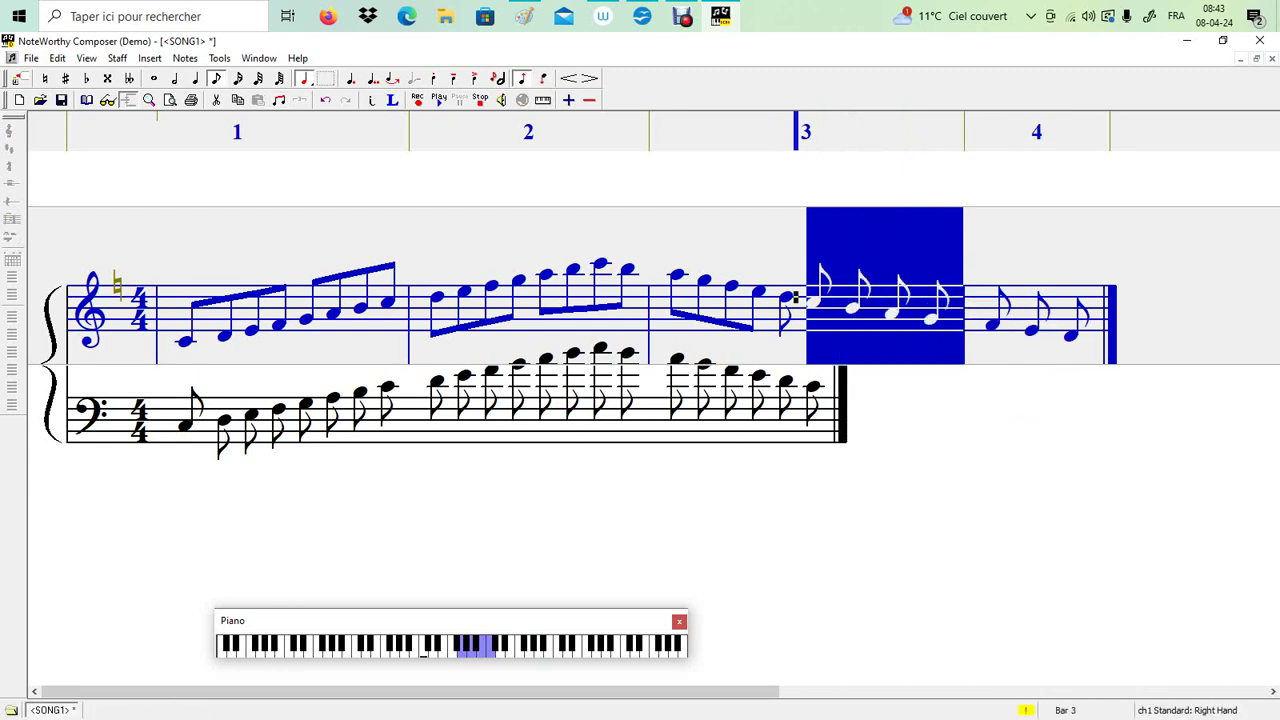
pyautogui.moveTo(782, 306); pyautogui.dragTo(900, 310)
pyautogui.rightClick(874, 314)
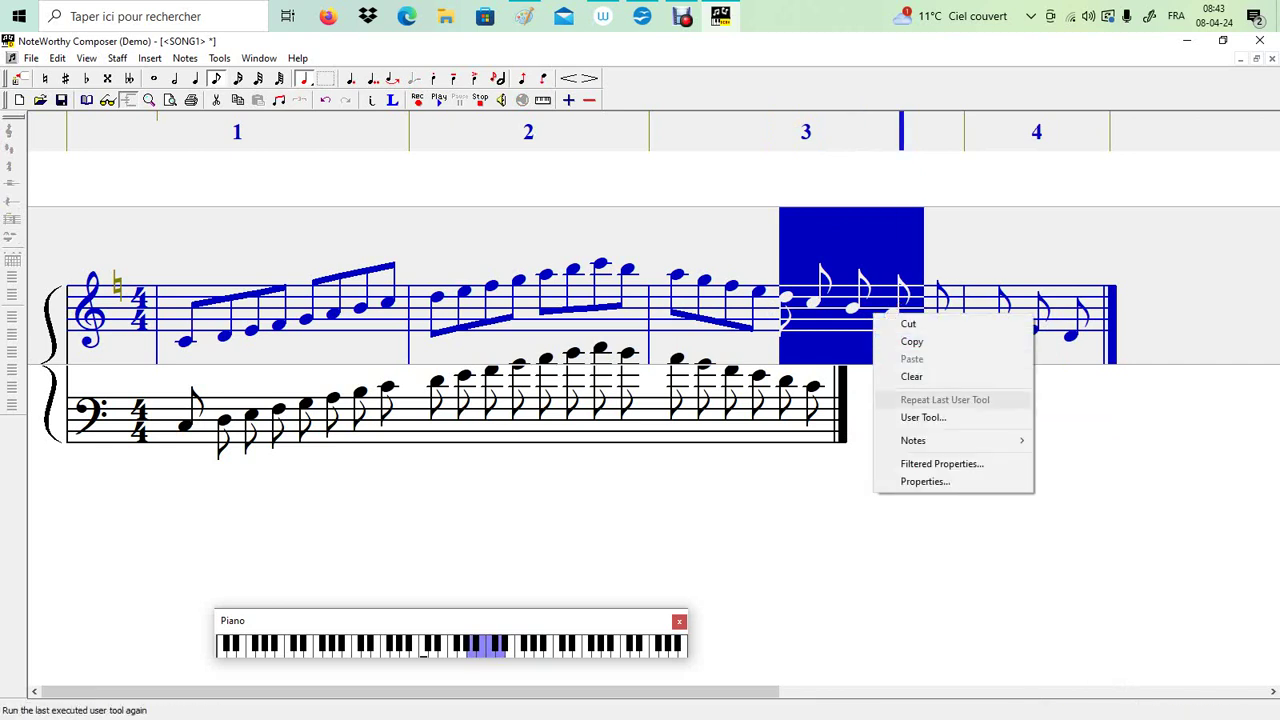
pyautogui.moveTo(1000, 440)
pyautogui.click(1060, 440)
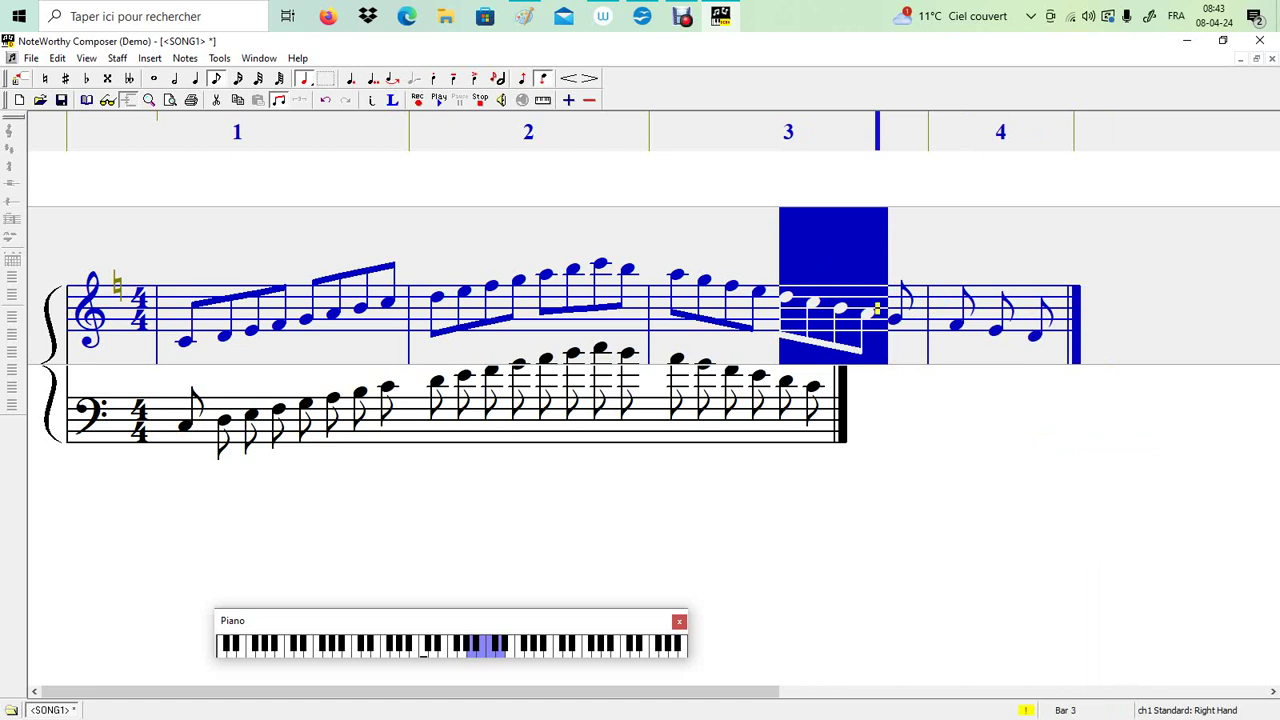
# Step: Delete the right-hand bar line after the descending G and insert one before that G, right after the second beamed group
pyautogui.press('Right')
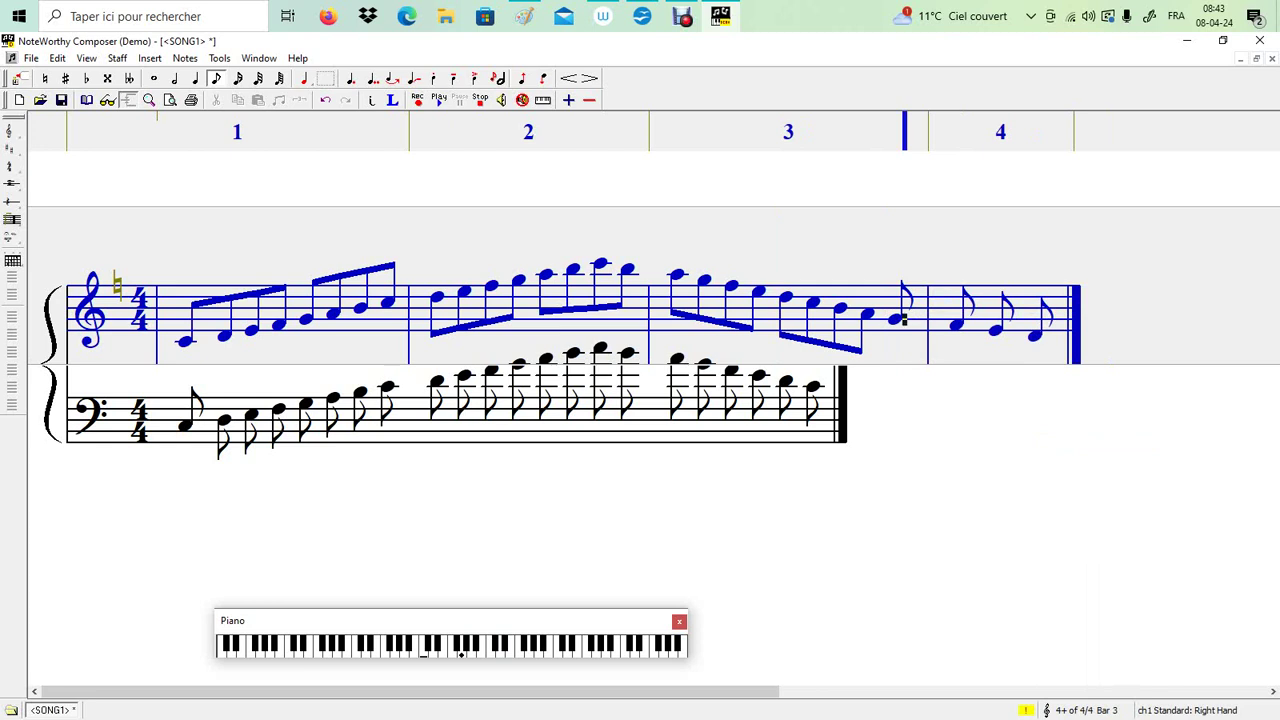
pyautogui.press('Left')
pyautogui.press('Right')
pyautogui.press('Right')
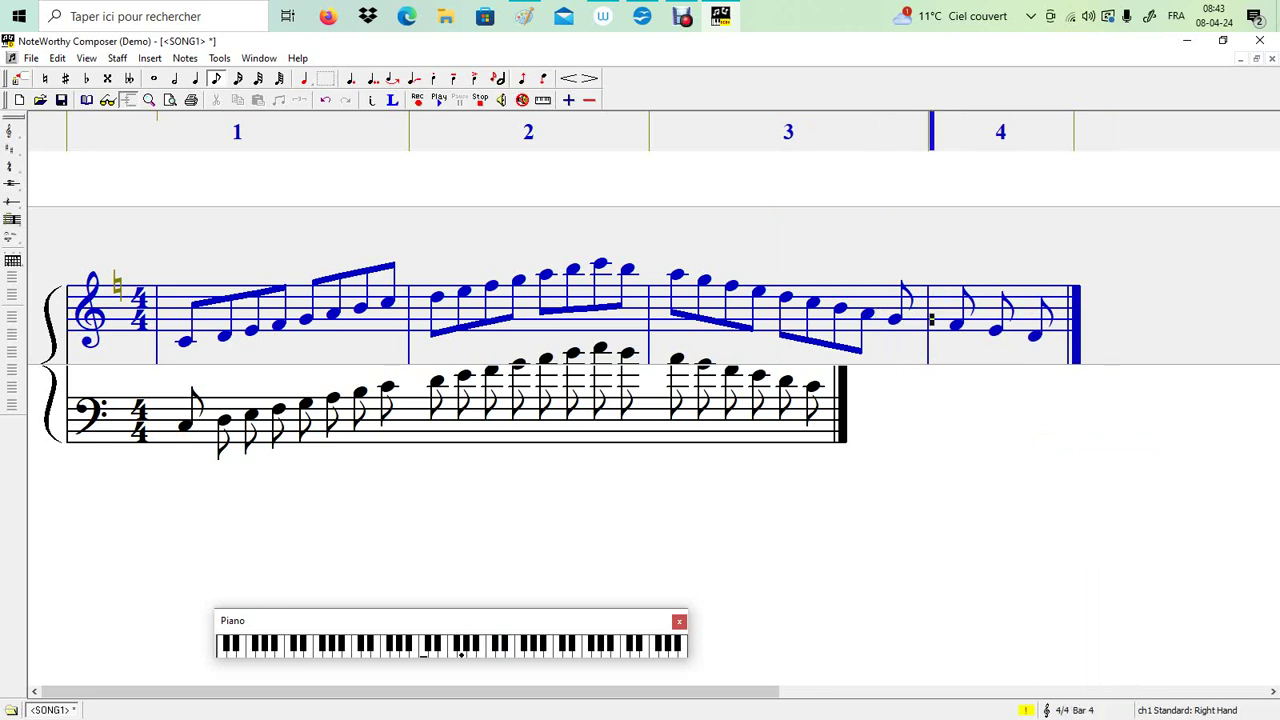
pyautogui.press('BackSpace')
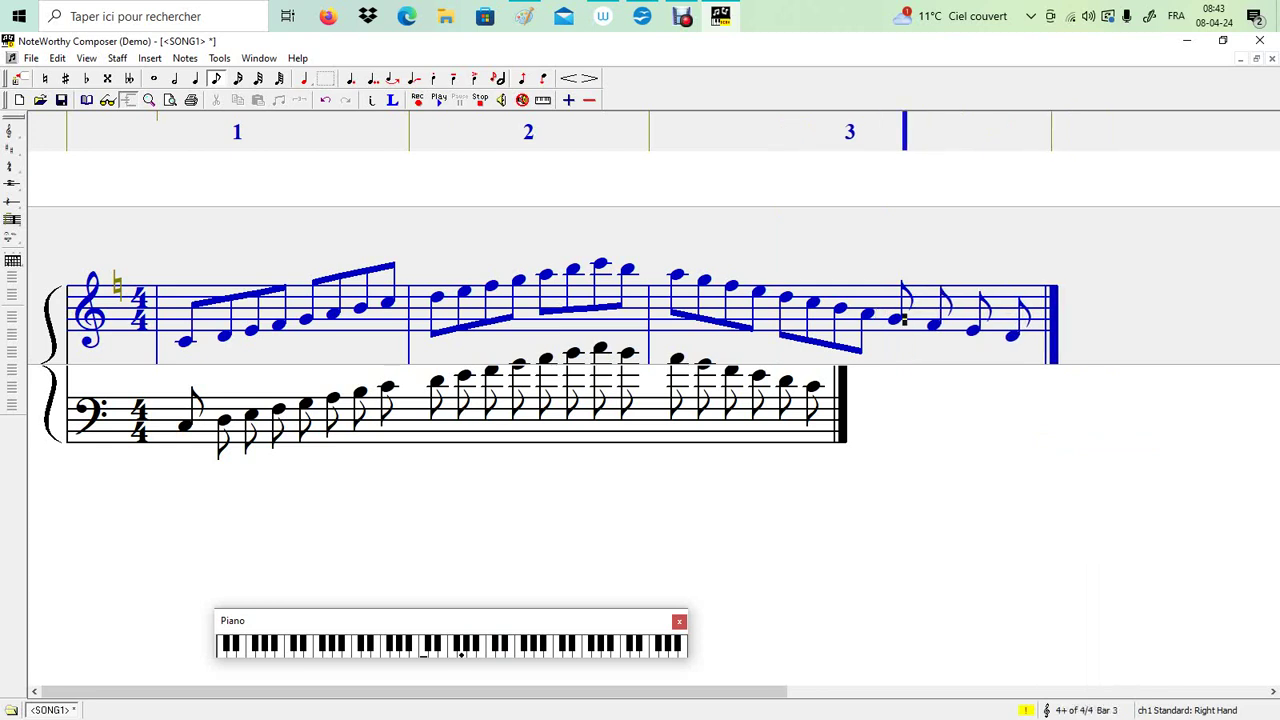
pyautogui.press('Left')
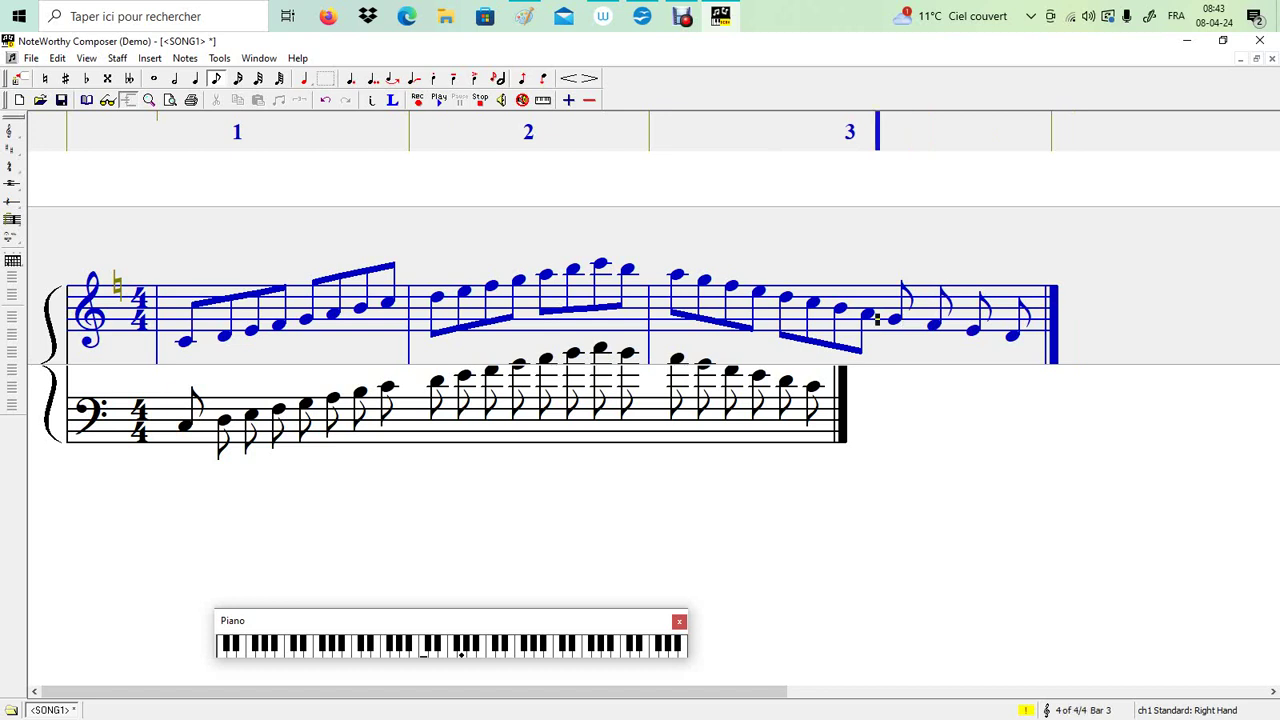
pyautogui.press('|')
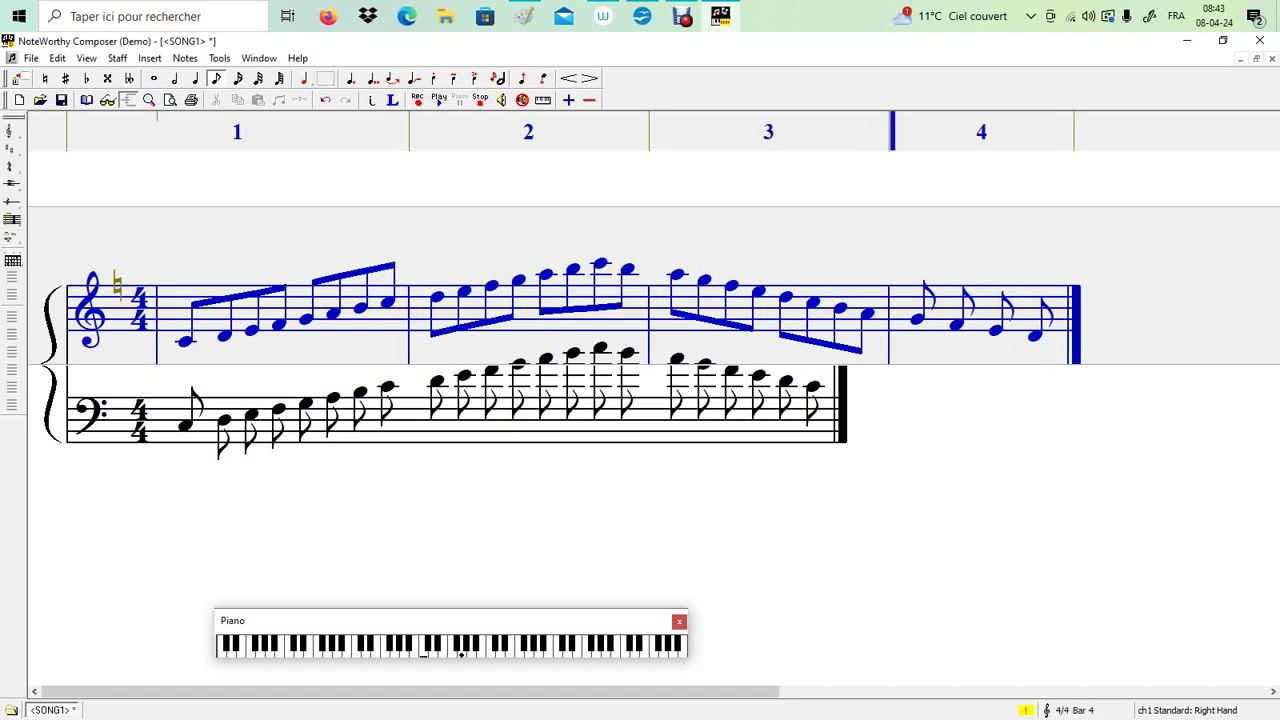
# Step: Beam the right-hand eighth notes G, F, E and D in measure 4
pyautogui.press('End')
pyautogui.hotkey('shift', 'Left')
pyautogui.hotkey('shift', 'Left')
pyautogui.hotkey('shift', 'Left')
pyautogui.hotkey('shift', 'Left')
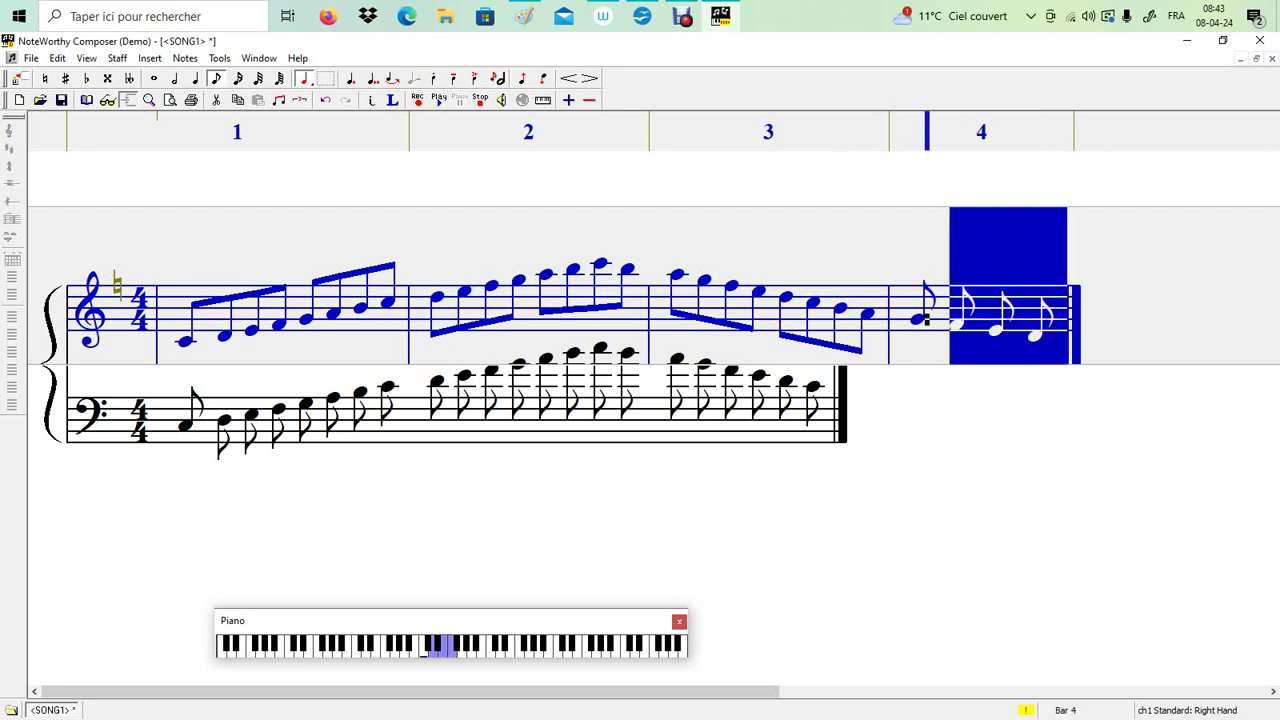
pyautogui.rightClick(952, 323)
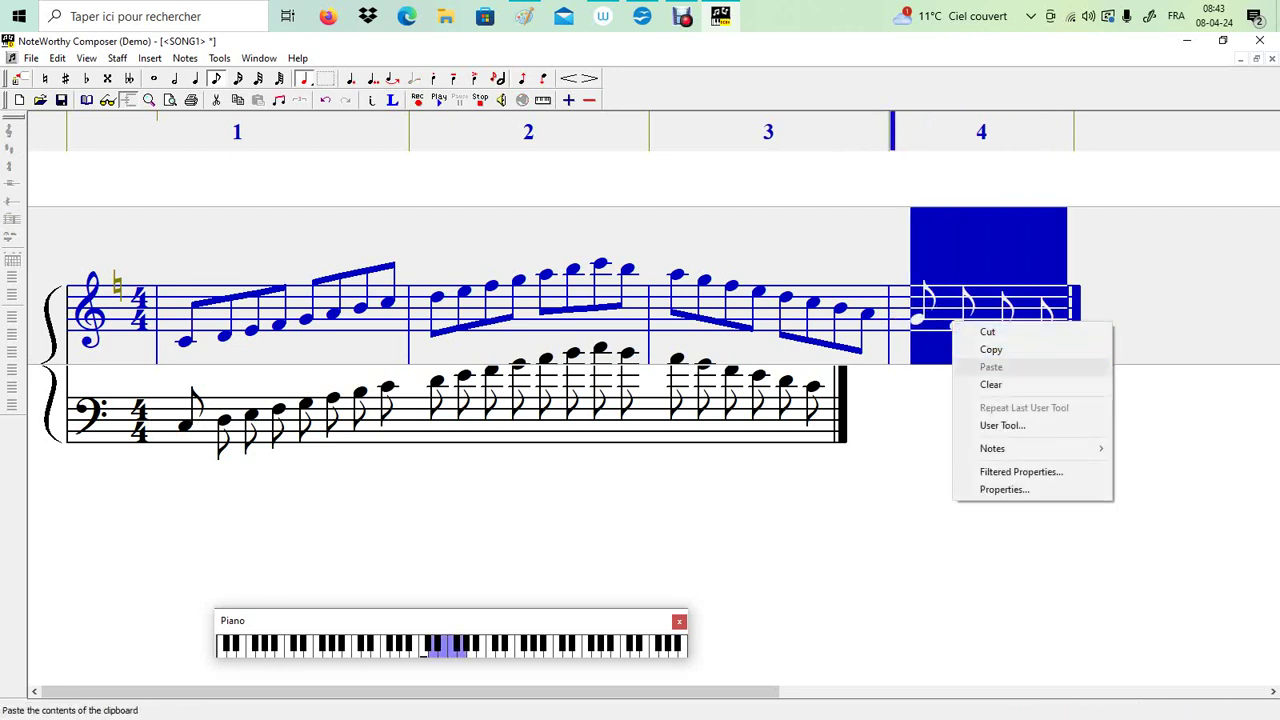
pyautogui.moveTo(1000, 448)
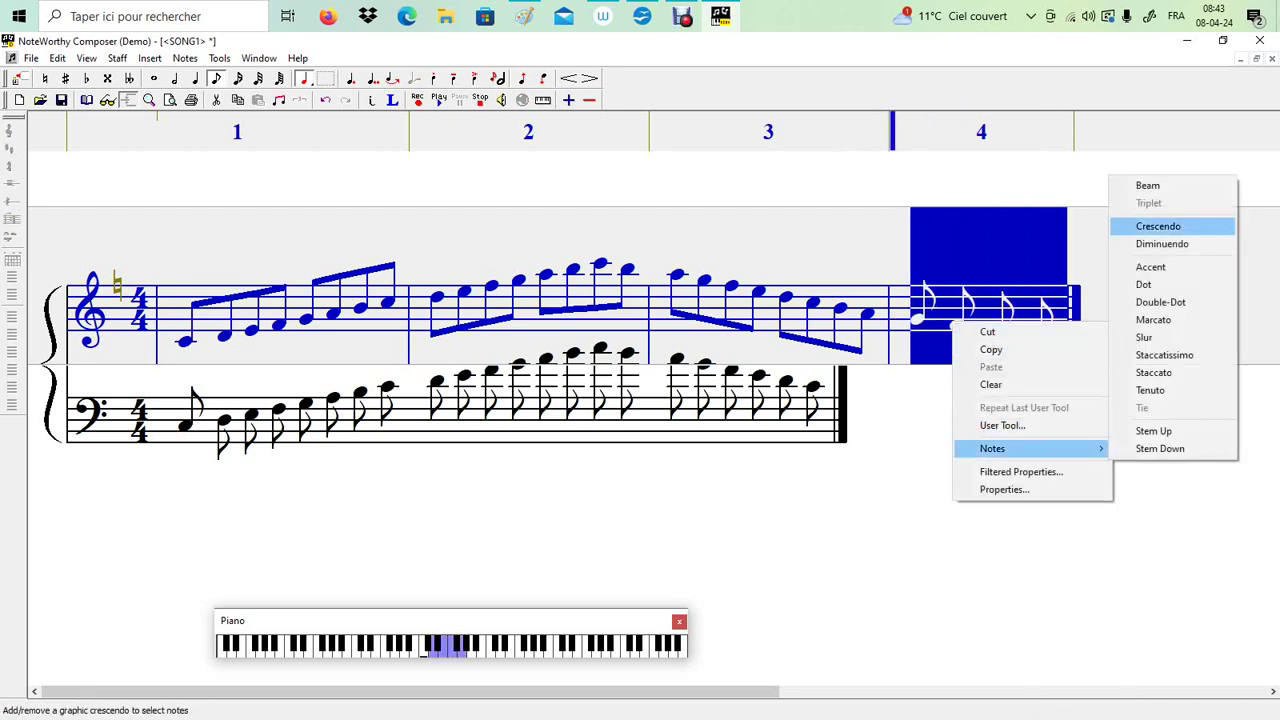
pyautogui.click(1148, 185)
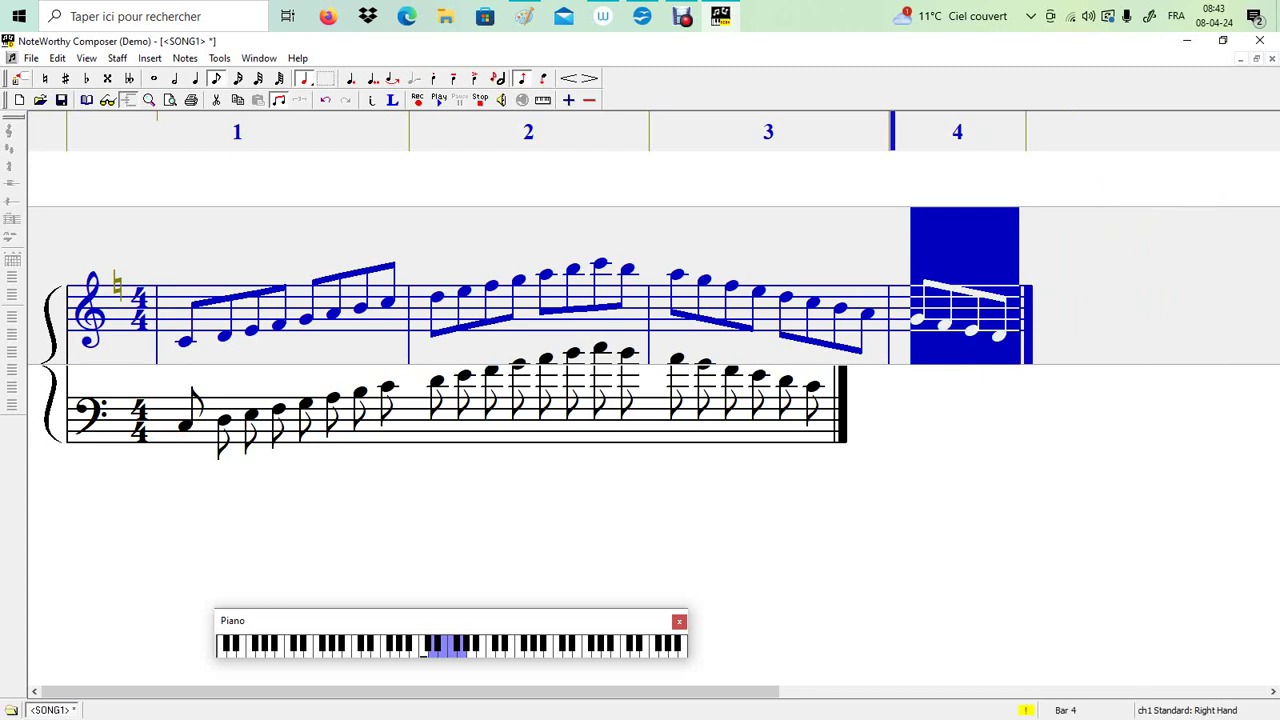
# Step: Check the beats in right-hand measure 4 by highlighting the eighth-note pairs G-F and E-D
pyautogui.press('Right')
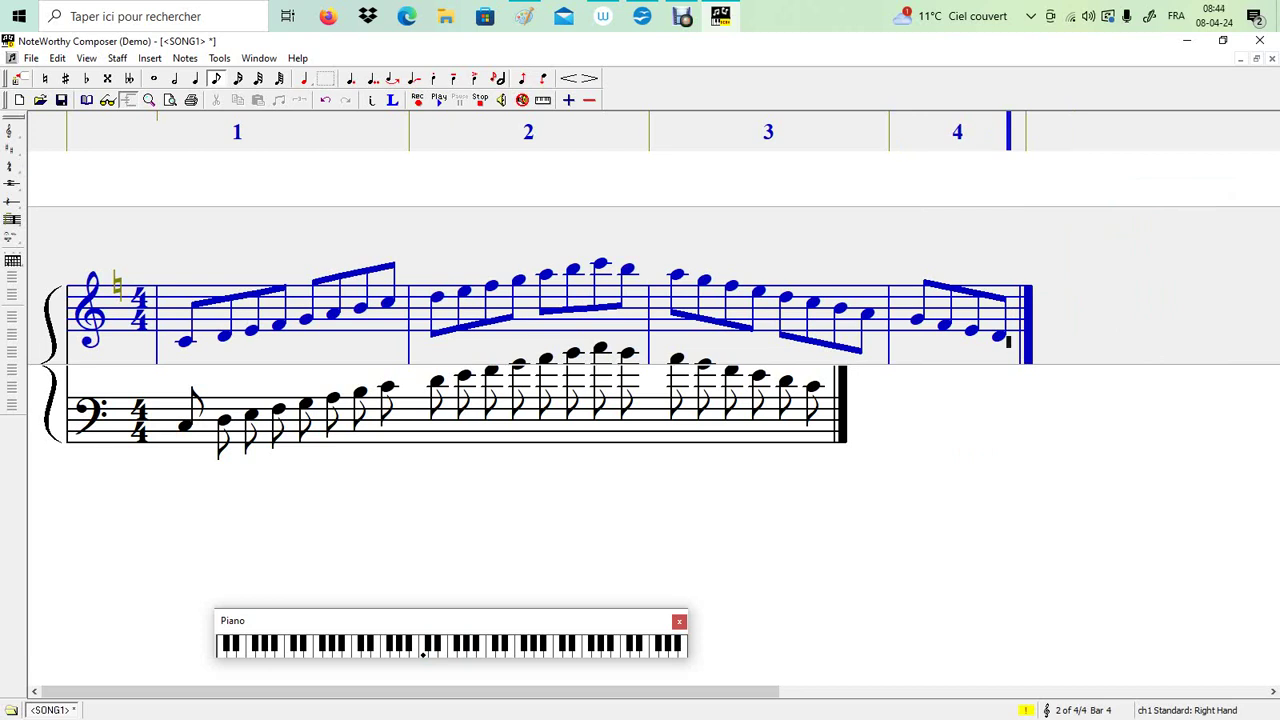
pyautogui.moveTo(955, 304); pyautogui.dragTo(878, 304)
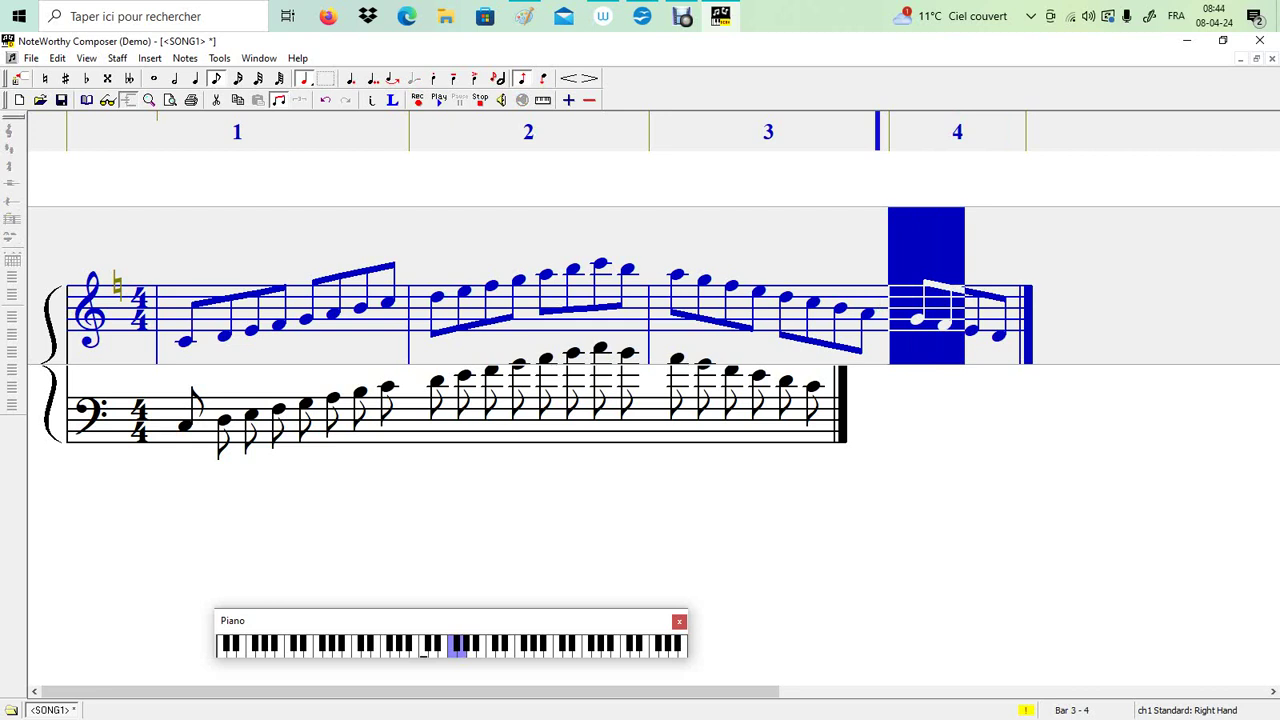
pyautogui.press('End')
pyautogui.hotkey('shift', 'Left')
pyautogui.hotkey('shift', 'Left')
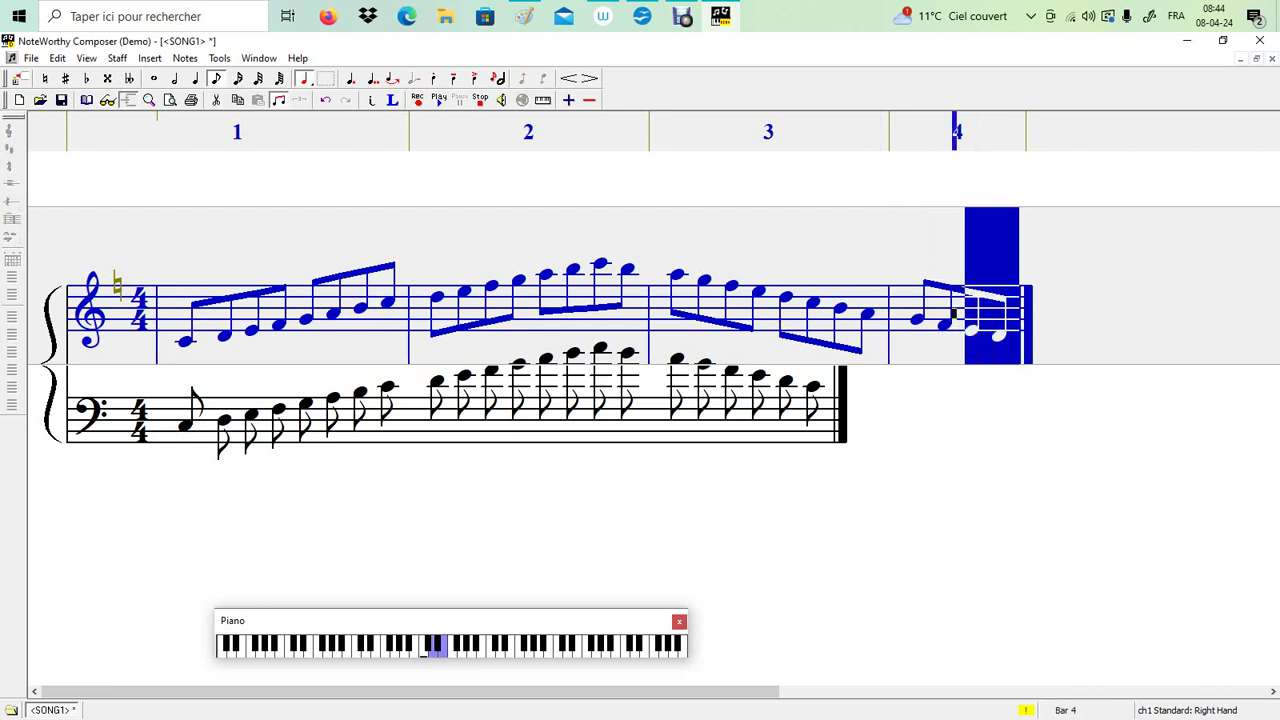
pyautogui.press('End')
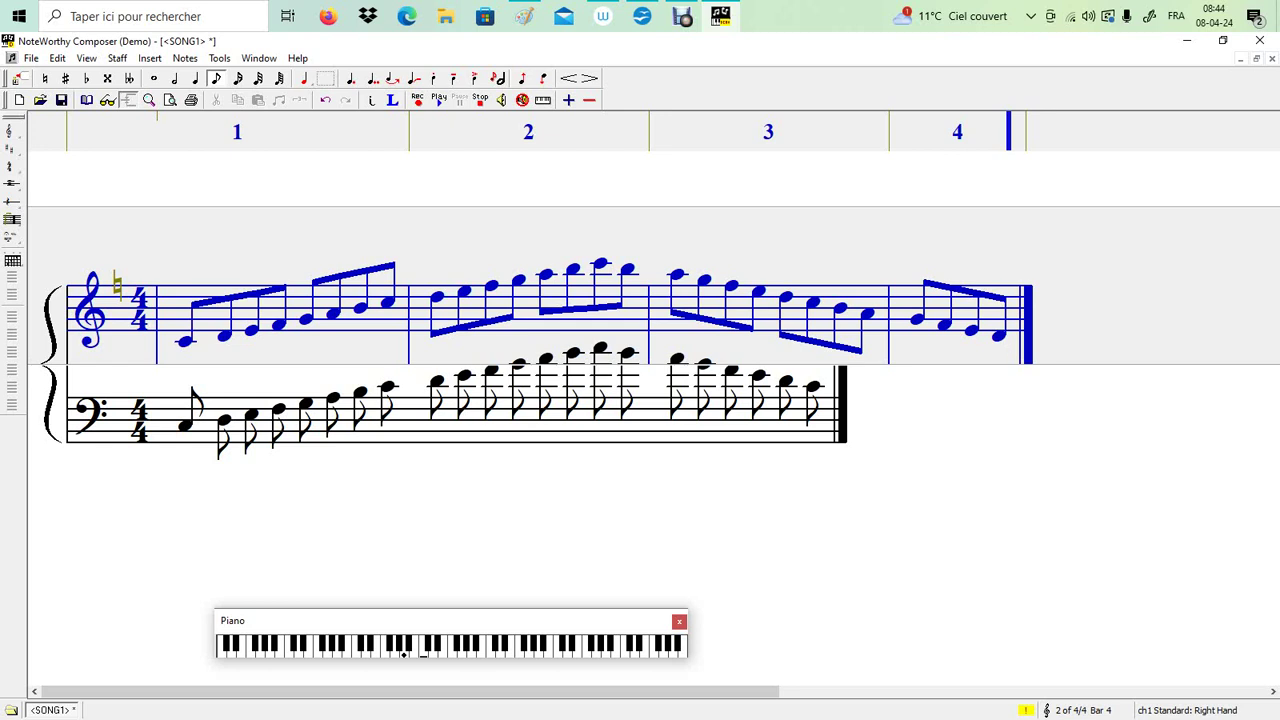
pyautogui.hscroll(3, 640, 360)
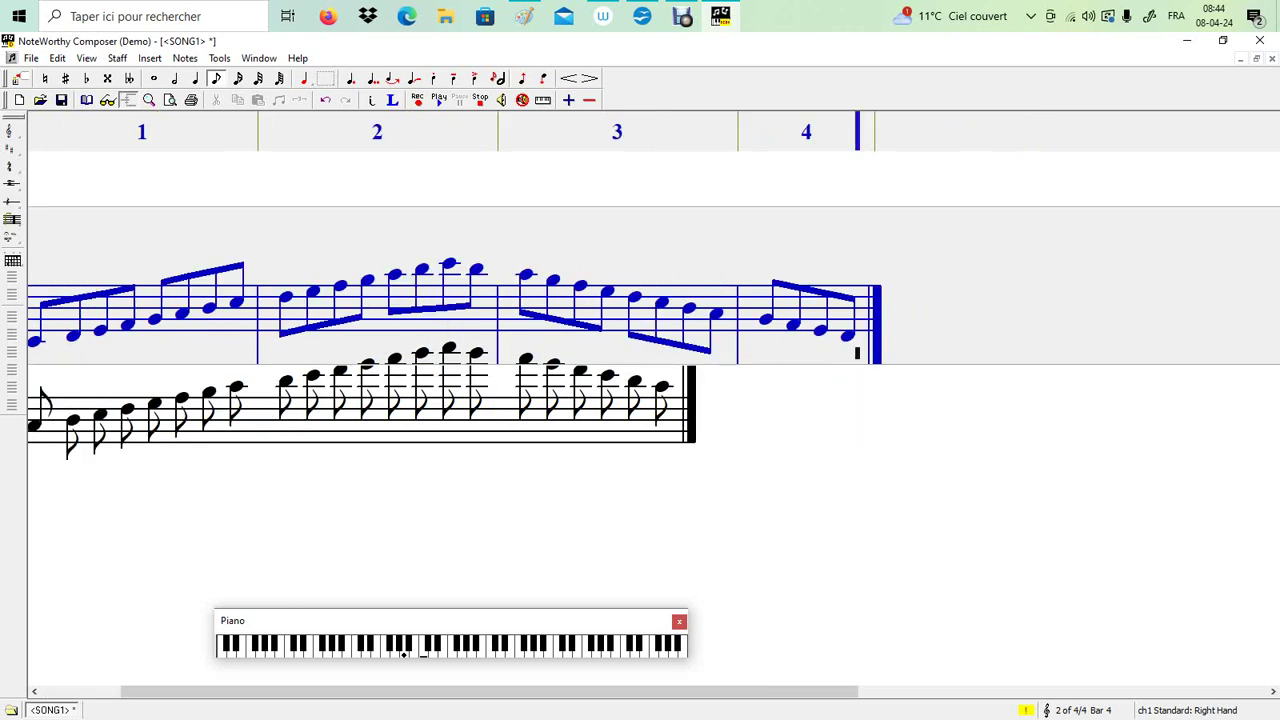
pyautogui.hscroll(-3, 640, 360)
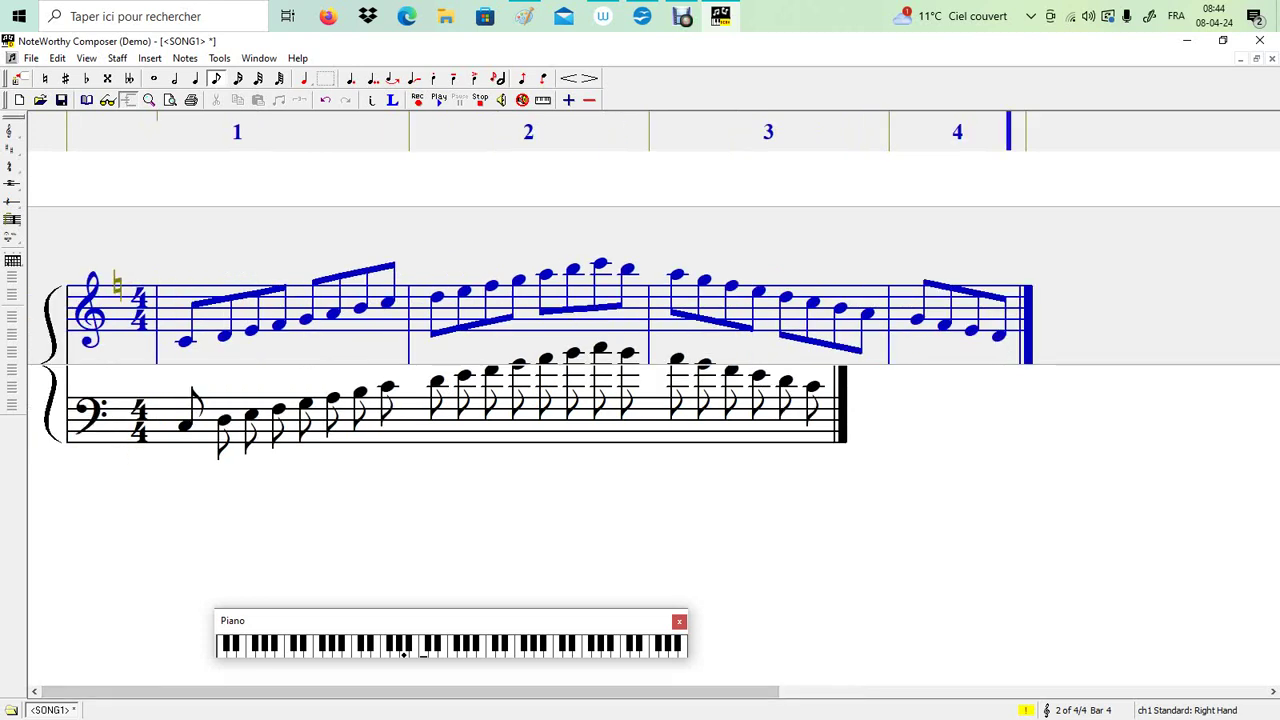
# Step: Add the low C after the last D in right-hand measure 4 and make it a quarter note
pyautogui.press('Return')
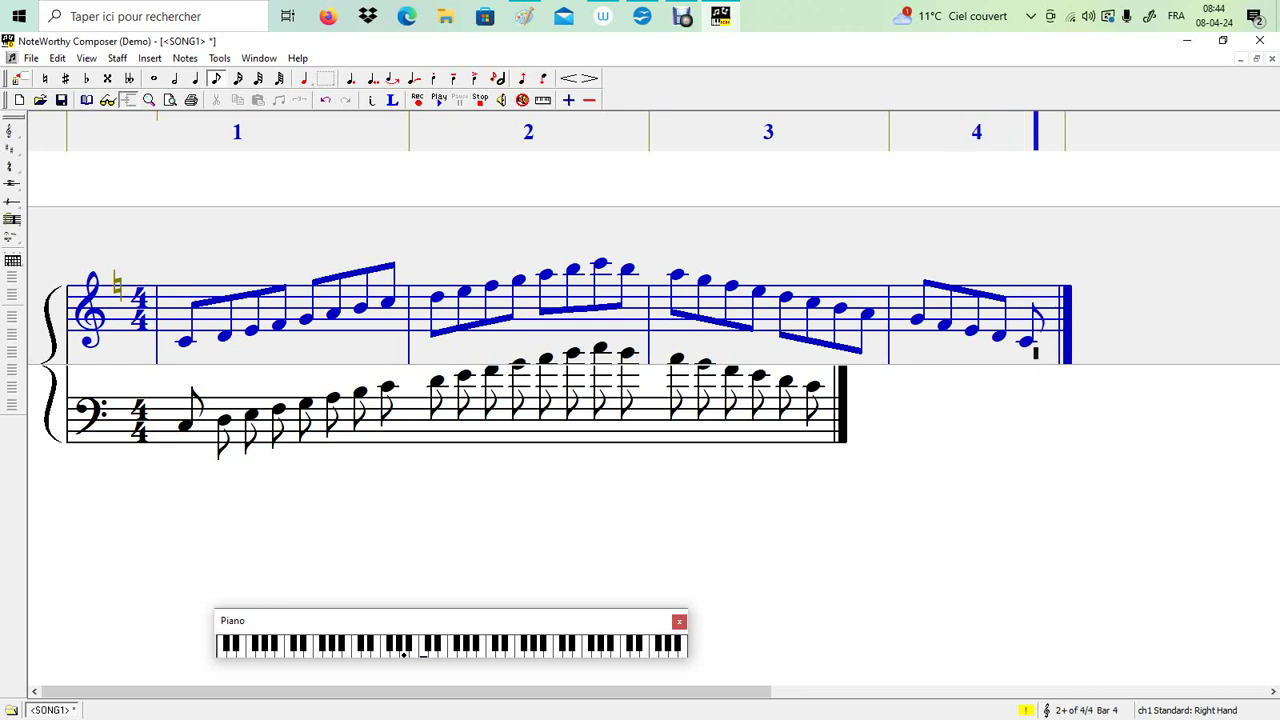
pyautogui.hotkey('shift', 'Left')
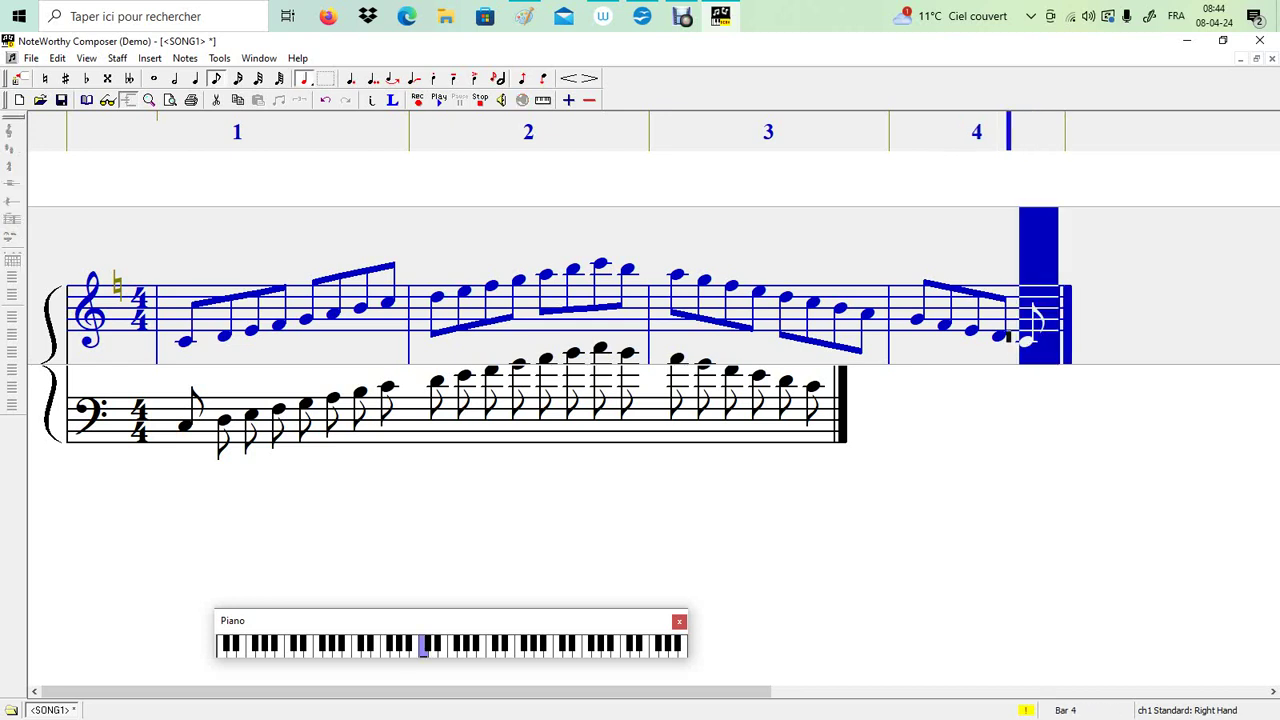
pyautogui.click(195, 78)
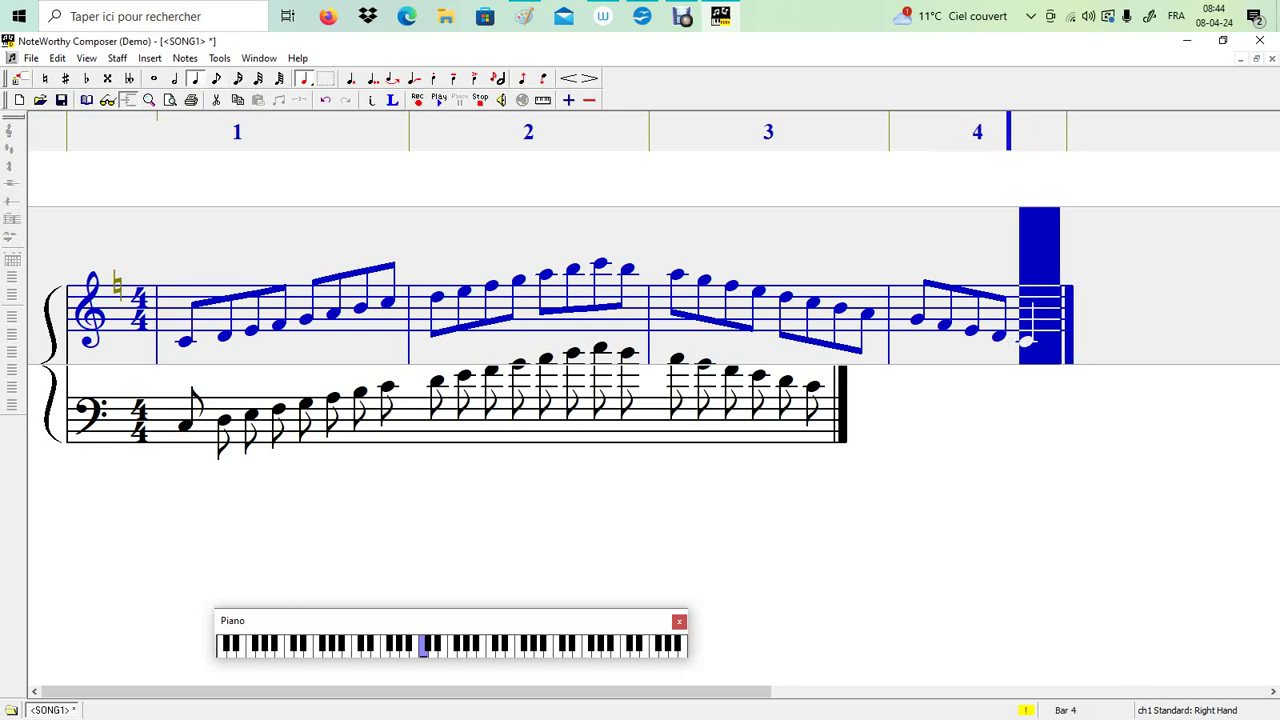
# Step: Count the beats in right-hand measure 4, going through the eighth-note pairs and the closing quarter note C
pyautogui.press('Left')
pyautogui.press('Left')
pyautogui.press('Left')
pyautogui.hotkey('shift', 'Left')
pyautogui.hotkey('shift', 'Left')
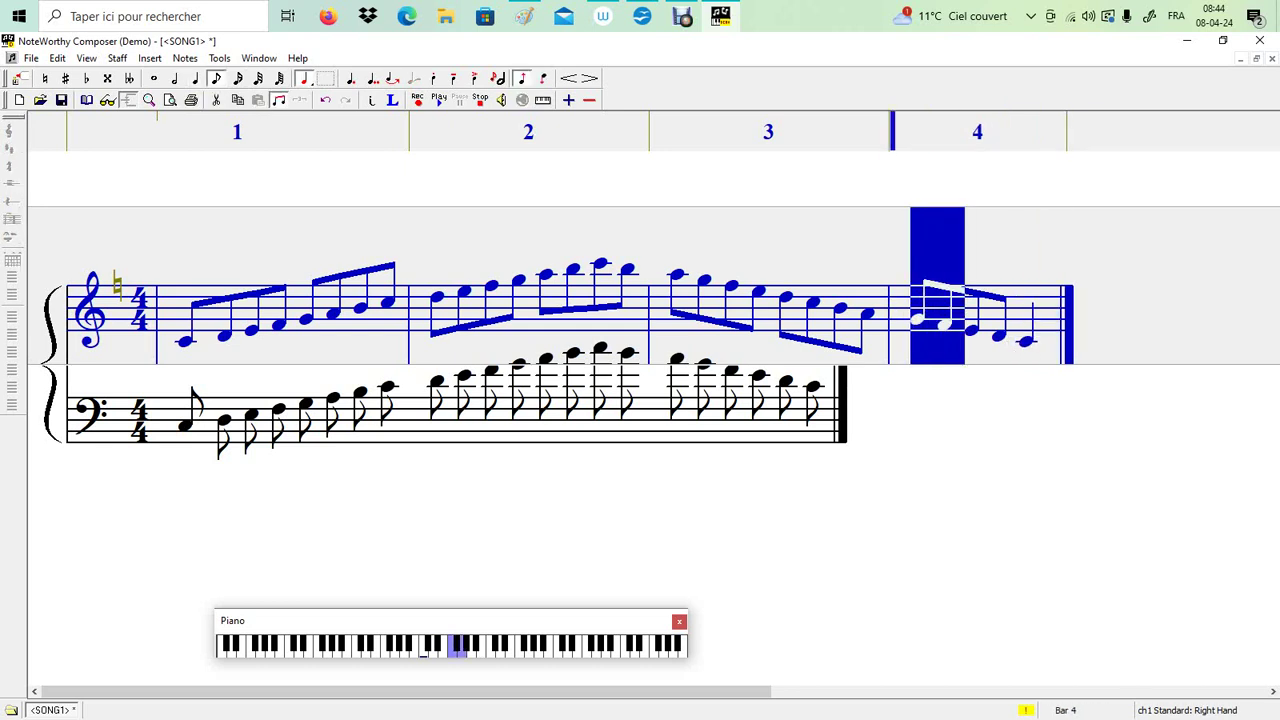
pyautogui.press('Right')
pyautogui.press('Right')
pyautogui.hotkey('shift', 'Left')
pyautogui.hotkey('shift', 'Left')
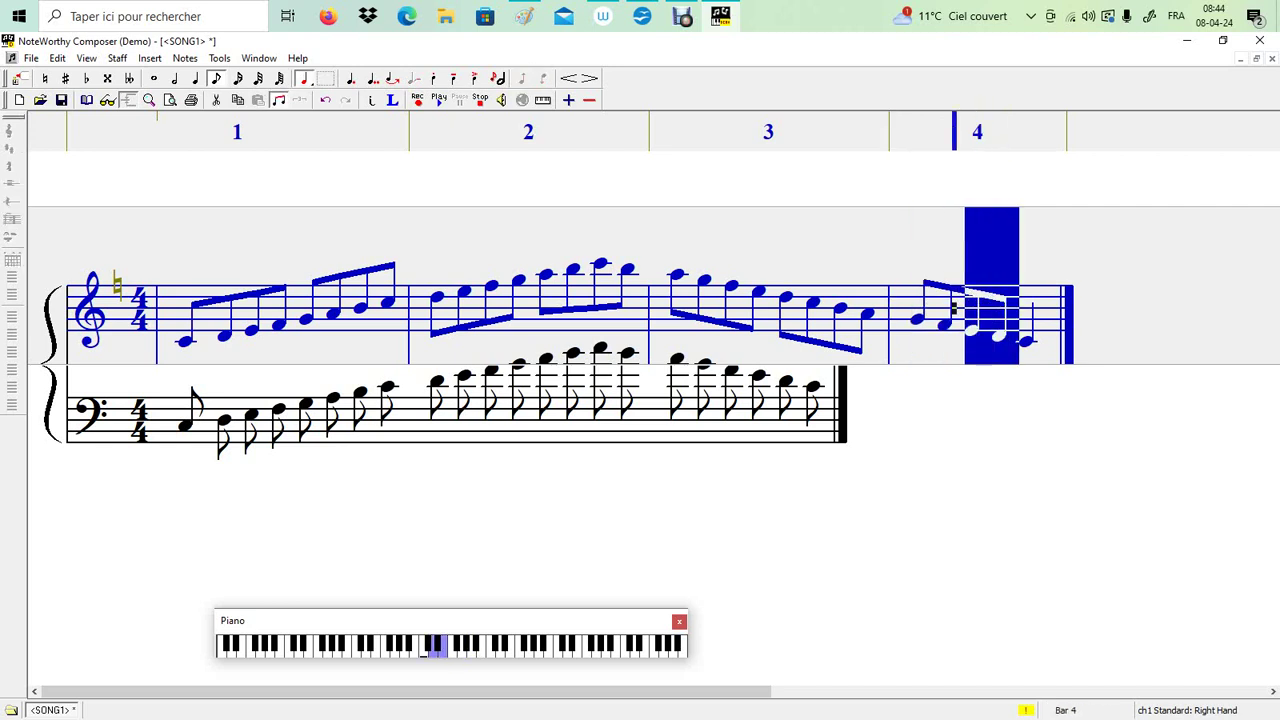
pyautogui.press('Right')
pyautogui.press('Right')
pyautogui.hotkey('shift', 'Left')
pyautogui.press('Right')
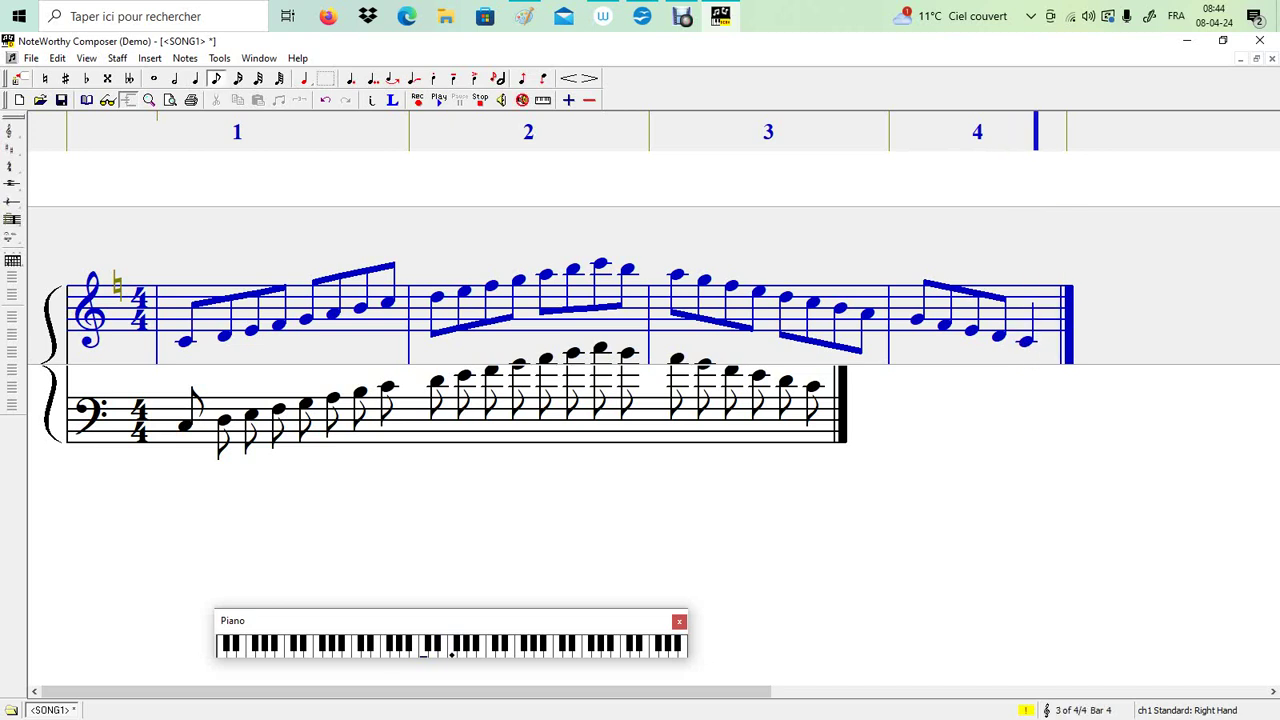
# Step: Complete right-hand measure 4 with a quarter rest after the final C, replacing the mistakenly entered eighth rest
pyautogui.press('space')
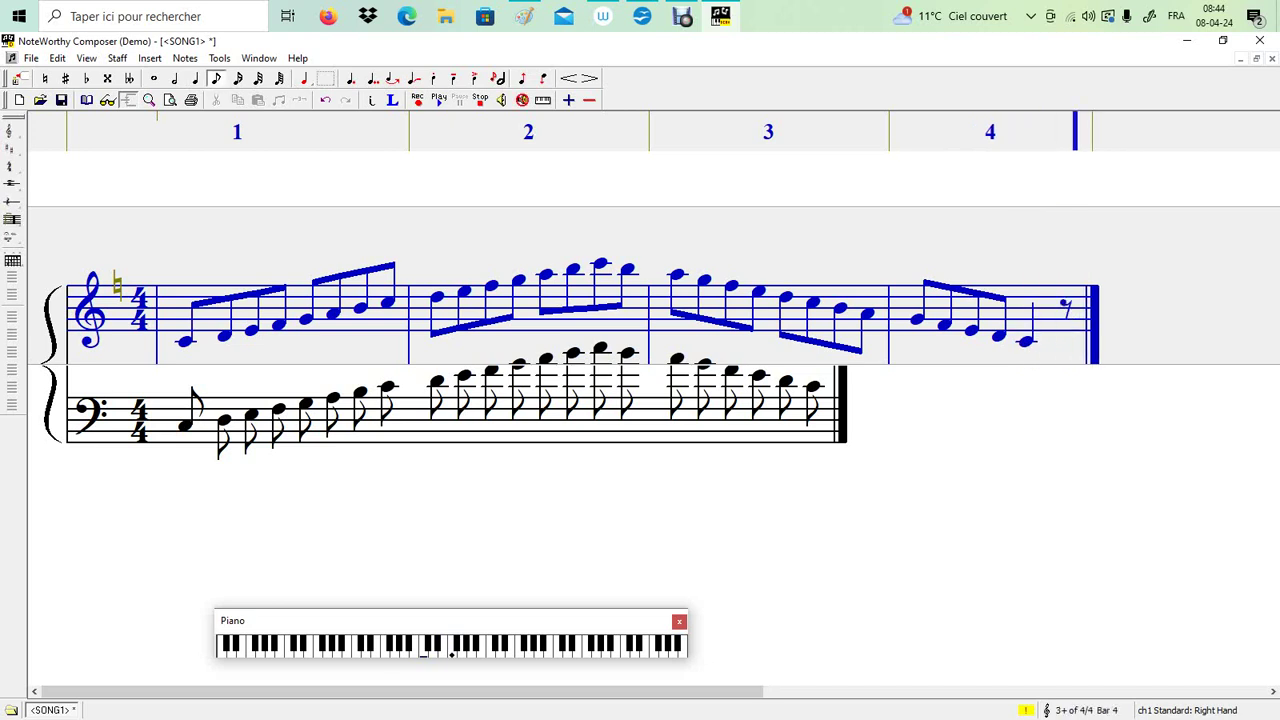
pyautogui.press('BackSpace')
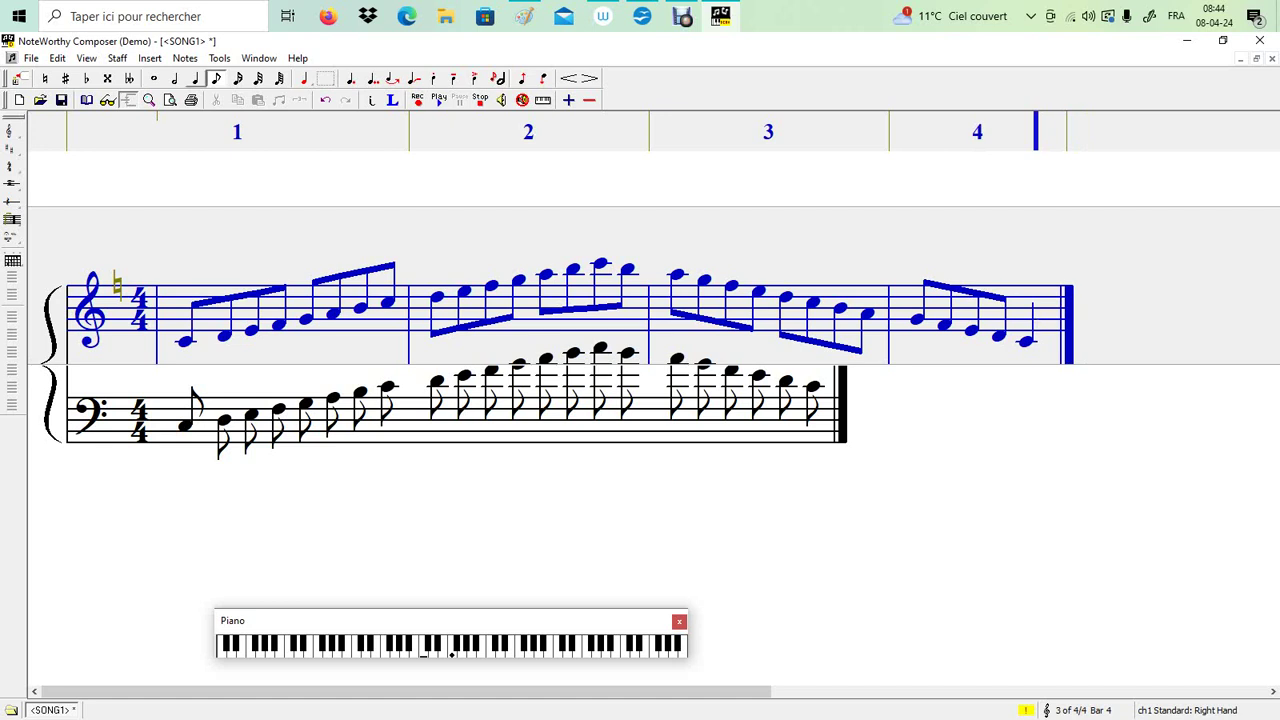
pyautogui.press('4')
pyautogui.press('space')
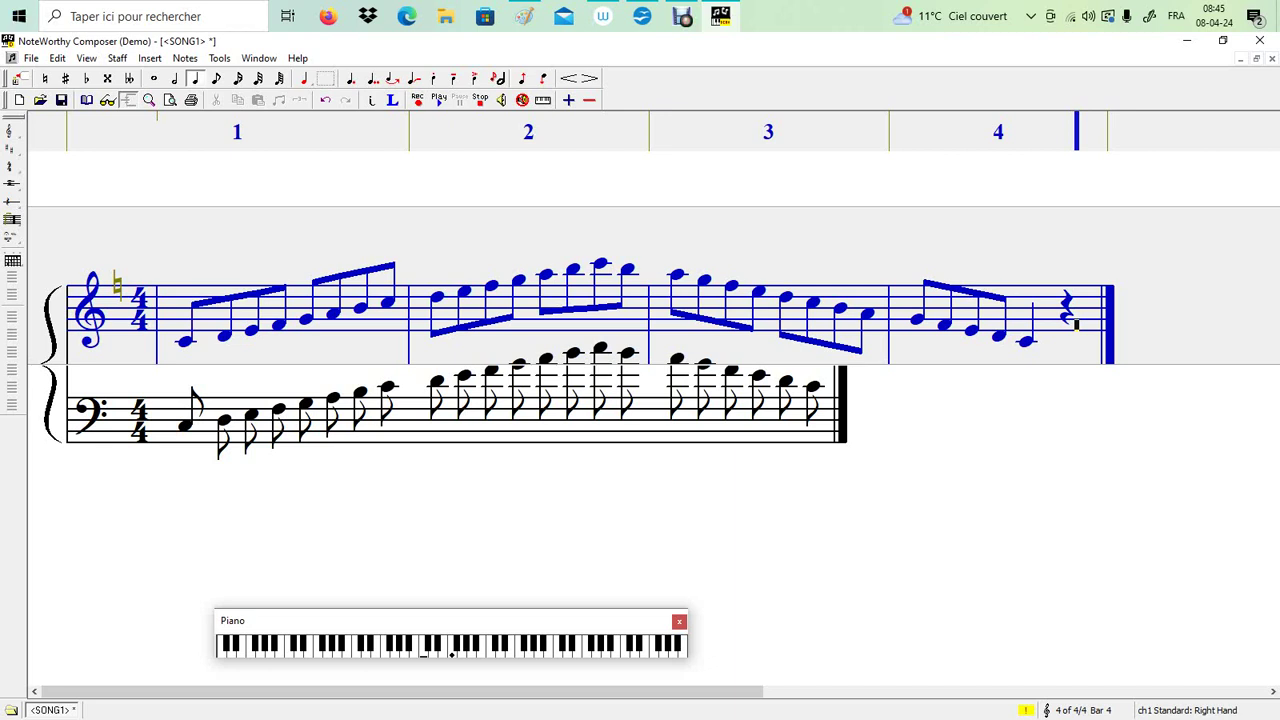
# Step: Beam the left-hand eighth notes C, D, E, F and the following G, A, B, C as two groups of four
pyautogui.moveTo(290, 421); pyautogui.dragTo(177, 423)
pyautogui.rightClick(242, 426)
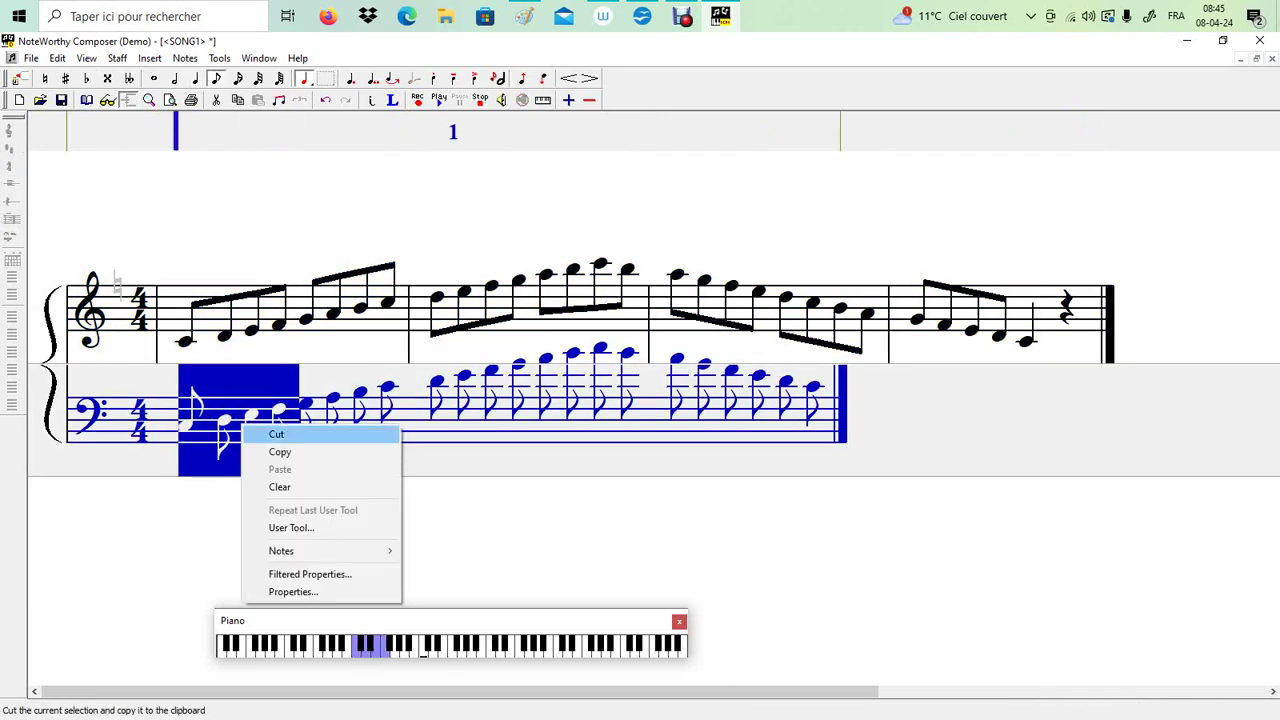
pyautogui.moveTo(281, 551)
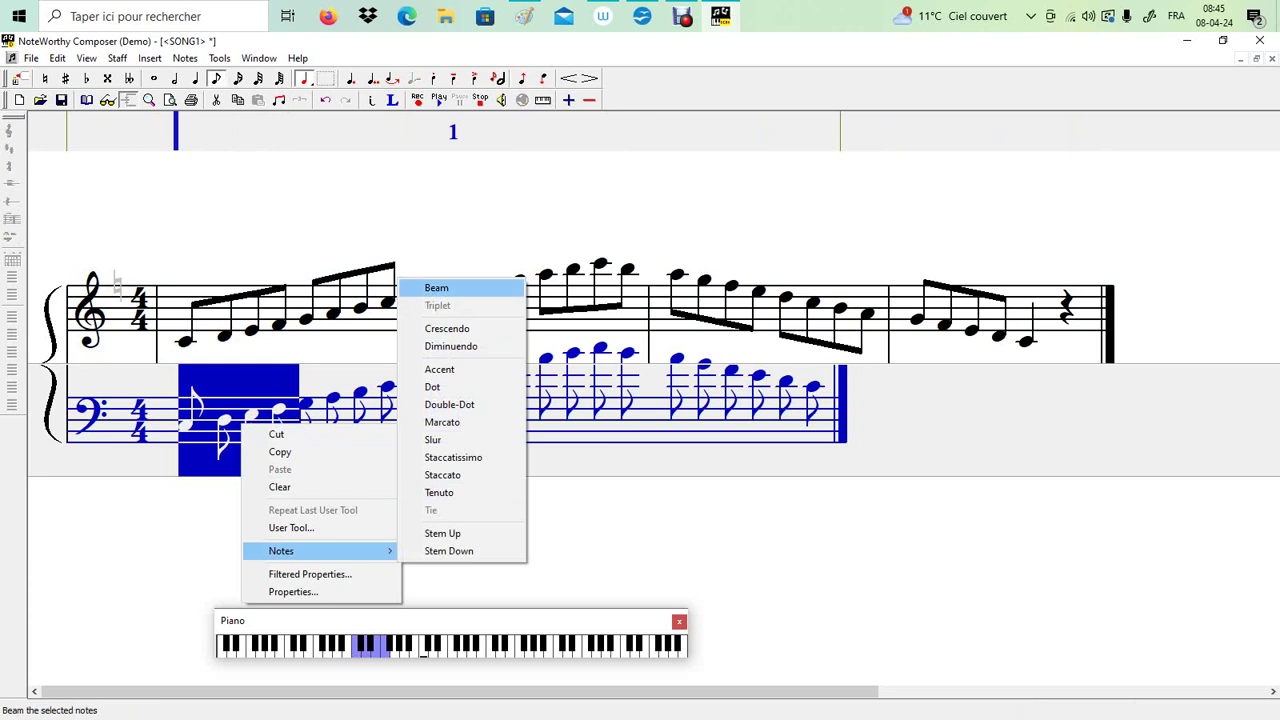
pyautogui.click(436, 287)
pyautogui.moveTo(418, 420); pyautogui.dragTo(287, 420)
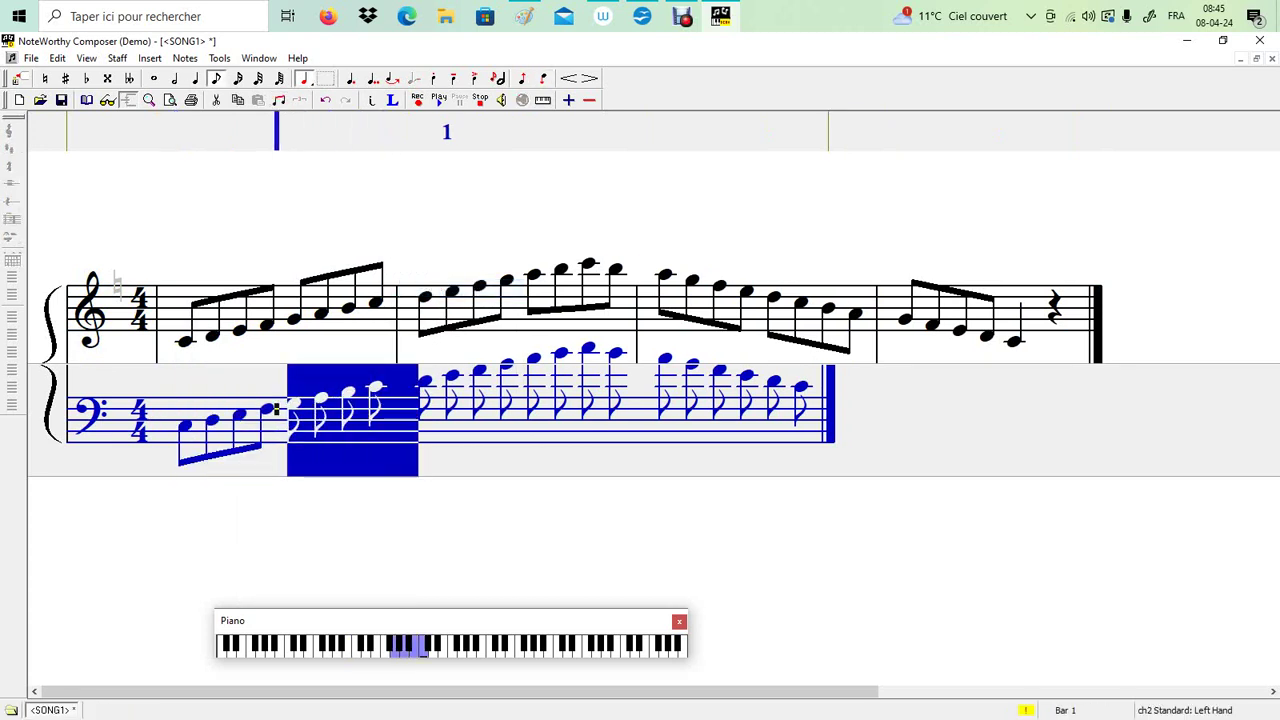
pyautogui.rightClick(332, 417)
pyautogui.moveTo(420, 541)
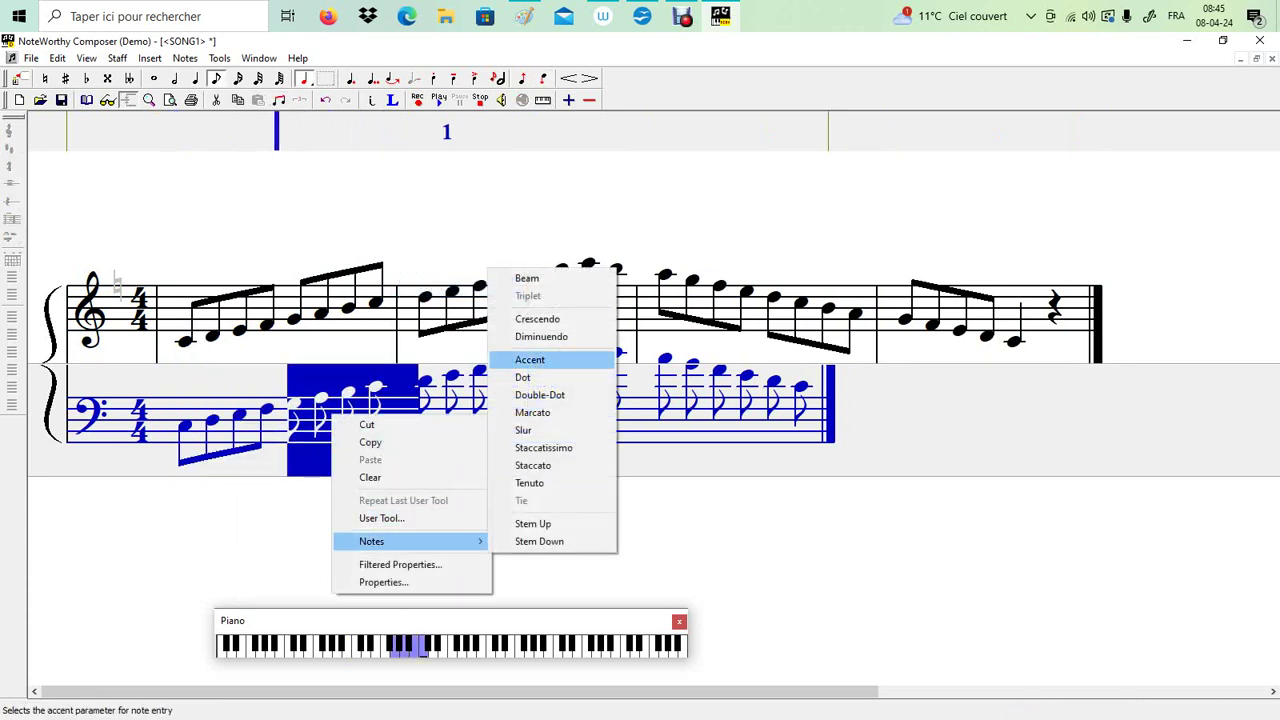
pyautogui.click(530, 278)
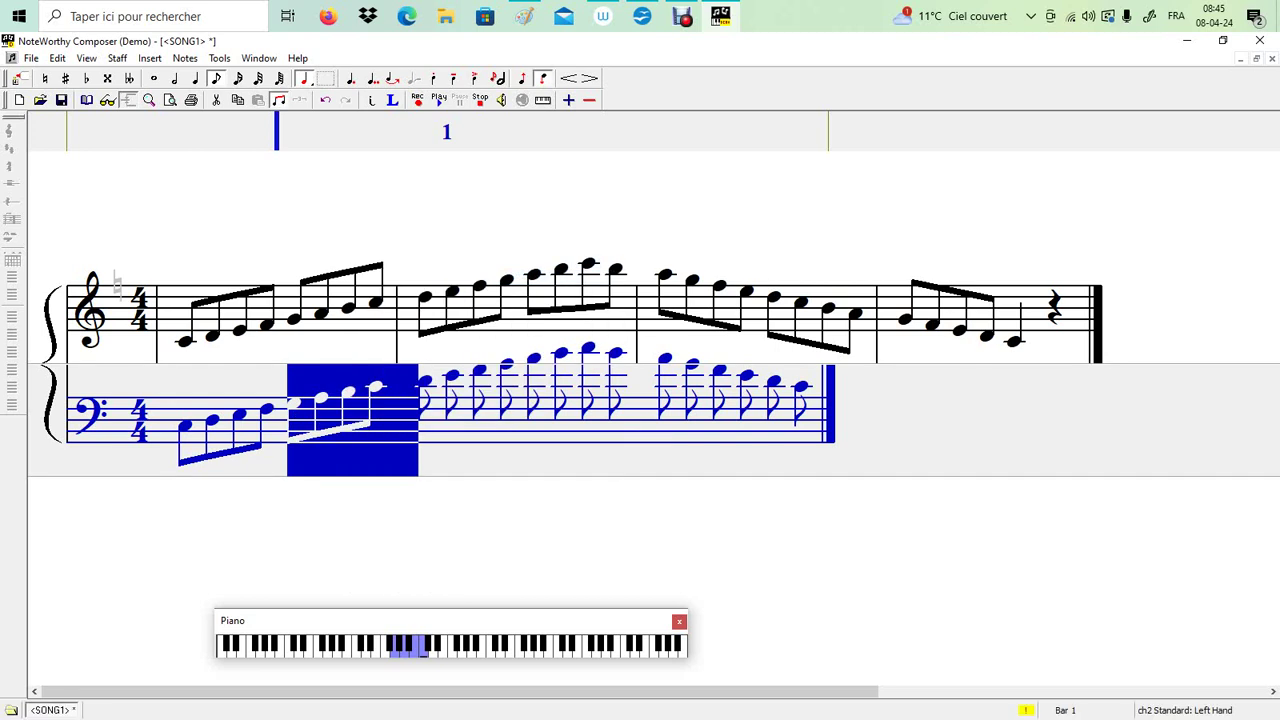
# Step: Beam the left-hand eighth notes D, E, F, G and the following A, B, C, B as two groups of four
pyautogui.moveTo(528, 410); pyautogui.dragTo(420, 410)
pyautogui.rightClick(420, 400)
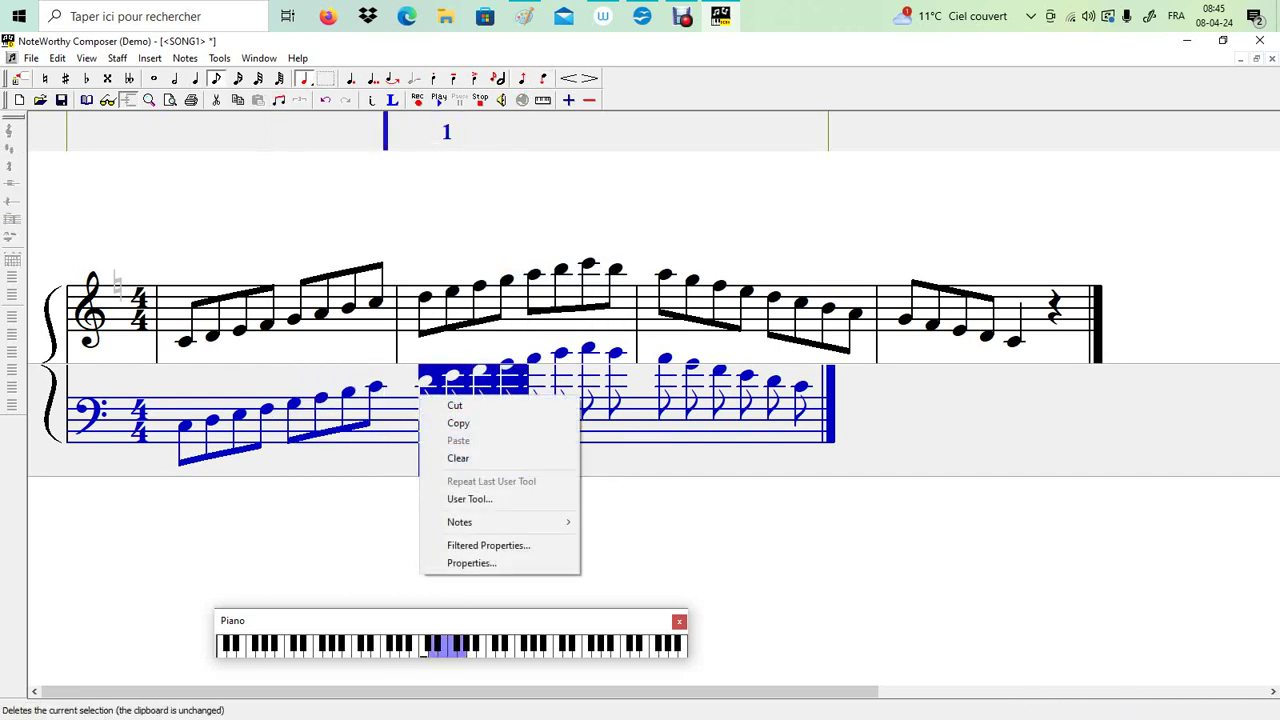
pyautogui.moveTo(470, 522)
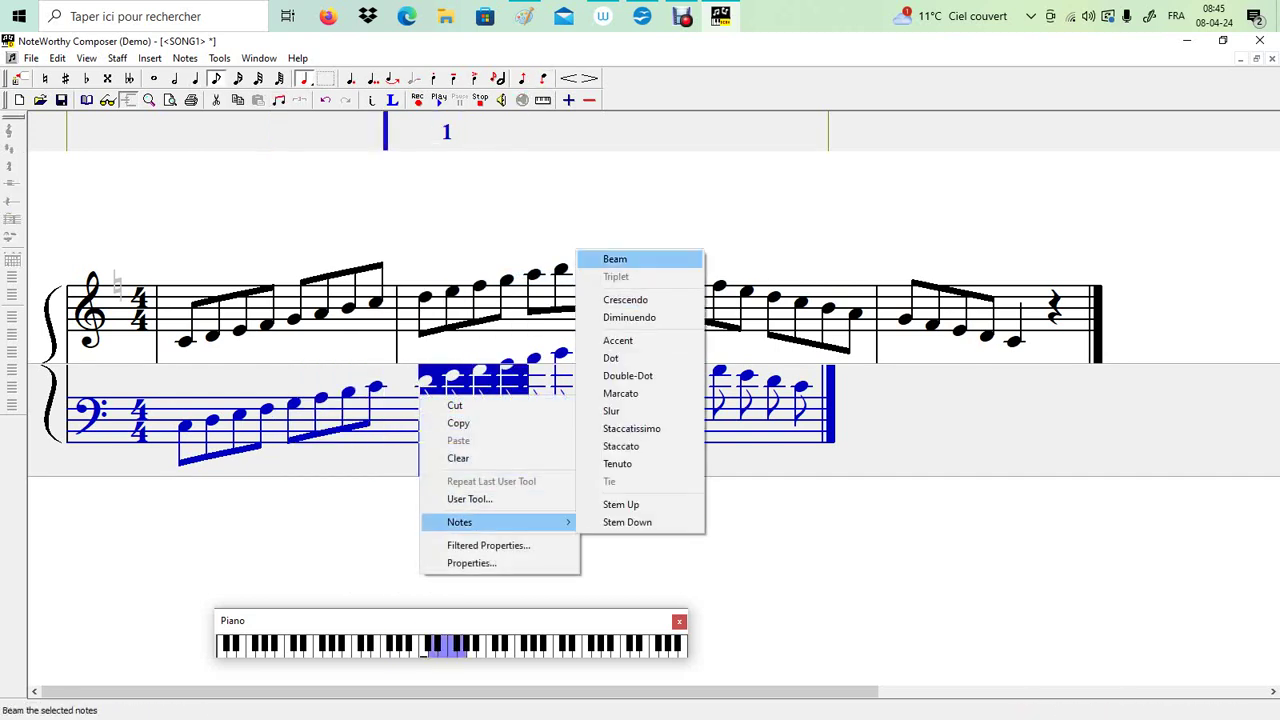
pyautogui.click(615, 259)
pyautogui.moveTo(658, 410); pyautogui.dragTo(528, 410)
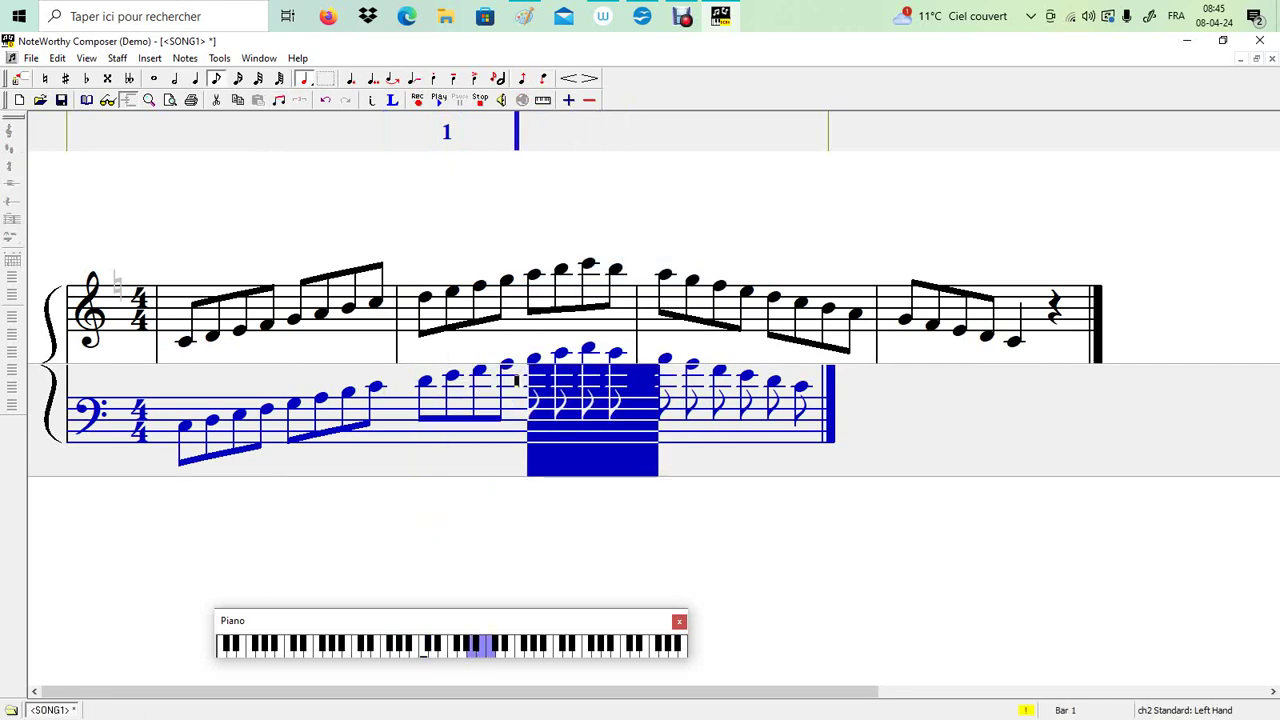
pyautogui.rightClick(566, 388)
pyautogui.moveTo(608, 514)
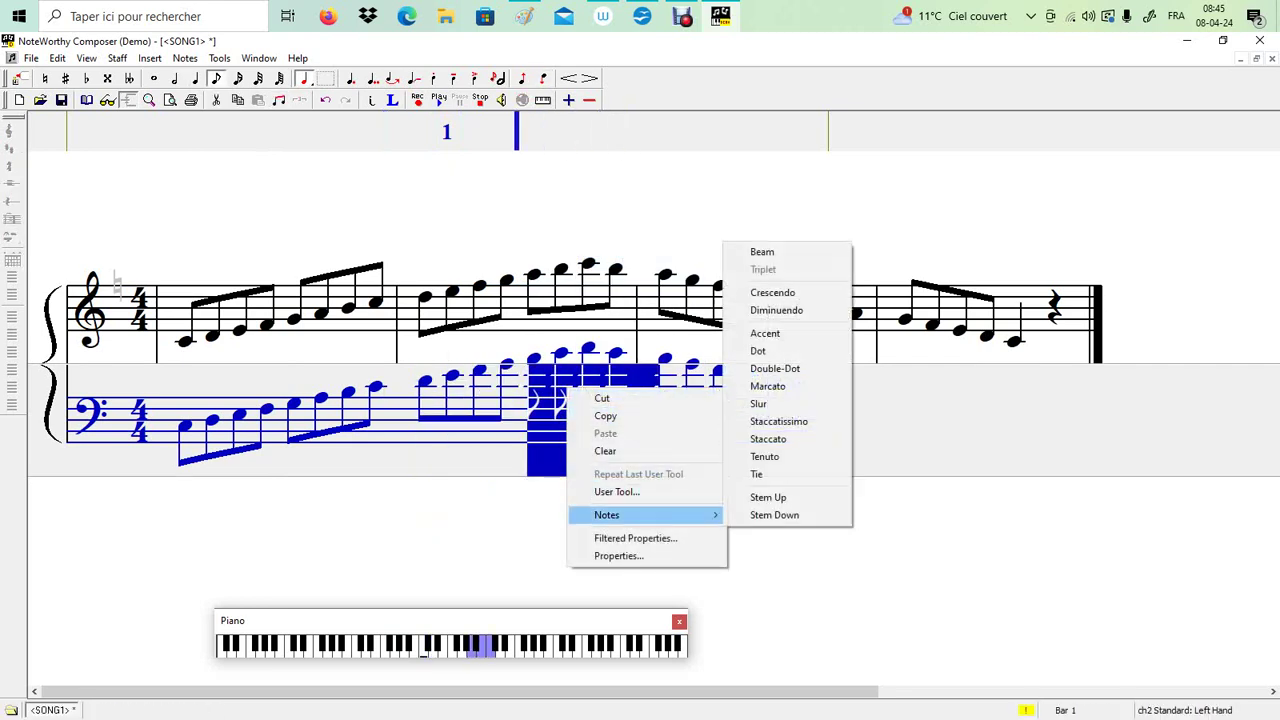
pyautogui.click(757, 249)
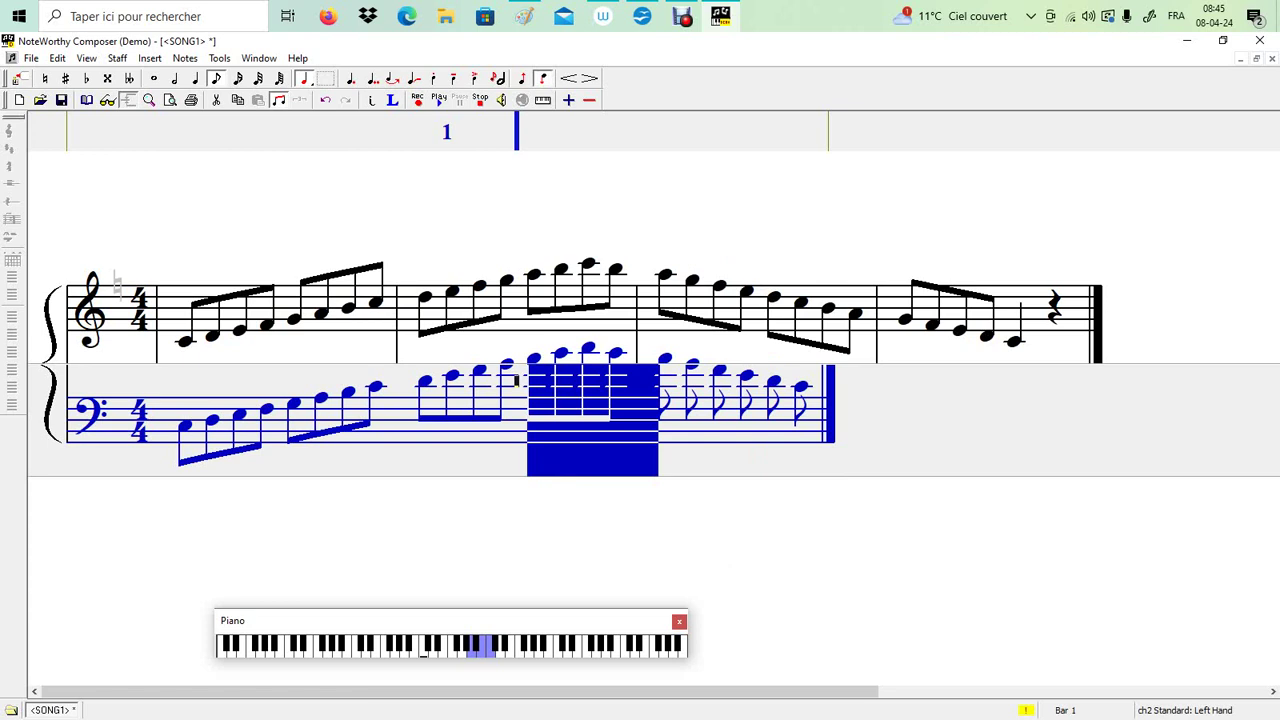
# Step: Beam the descending left-hand eighth notes A, G, F and E together
pyautogui.moveTo(768, 410); pyautogui.dragTo(625, 410)
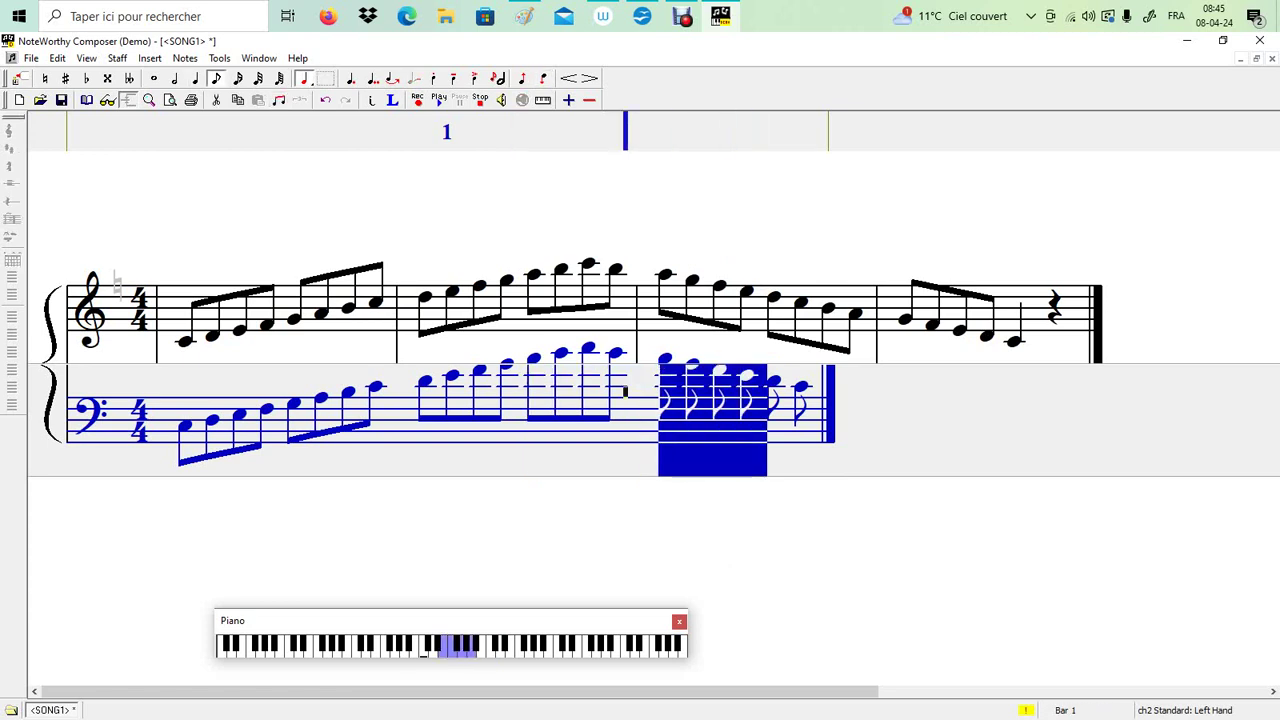
pyautogui.rightClick(700, 396)
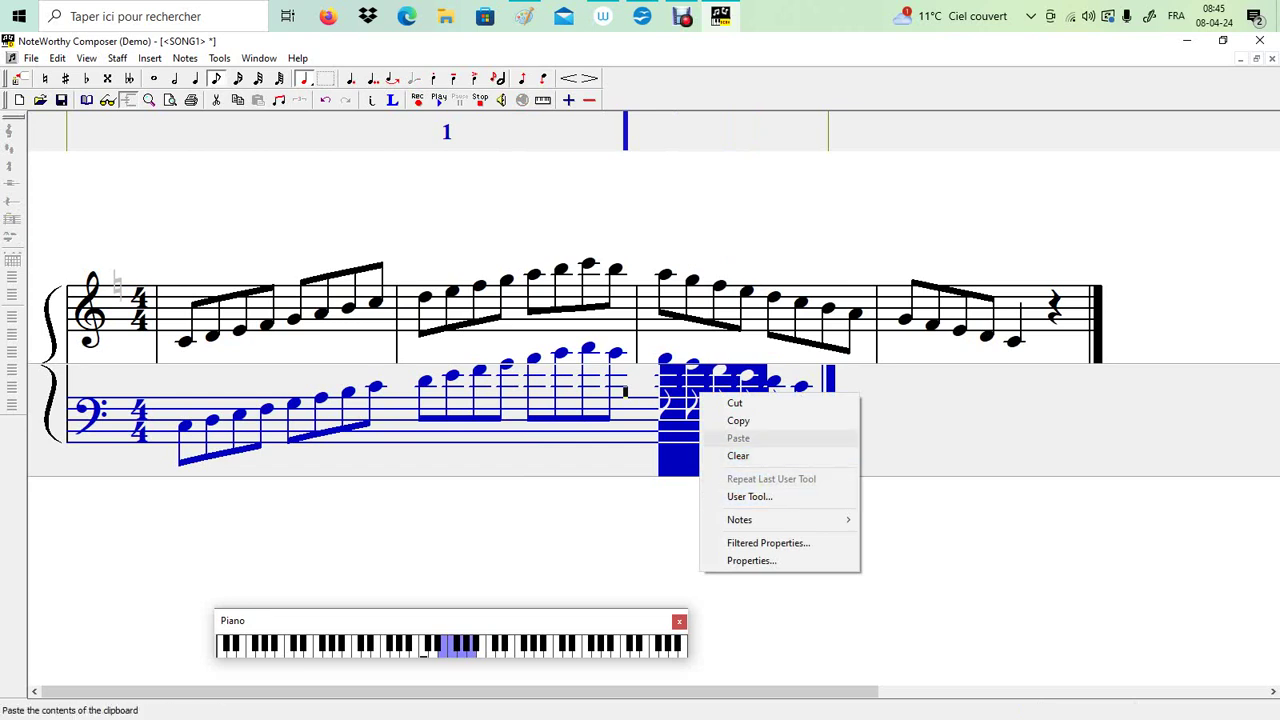
pyautogui.moveTo(760, 519)
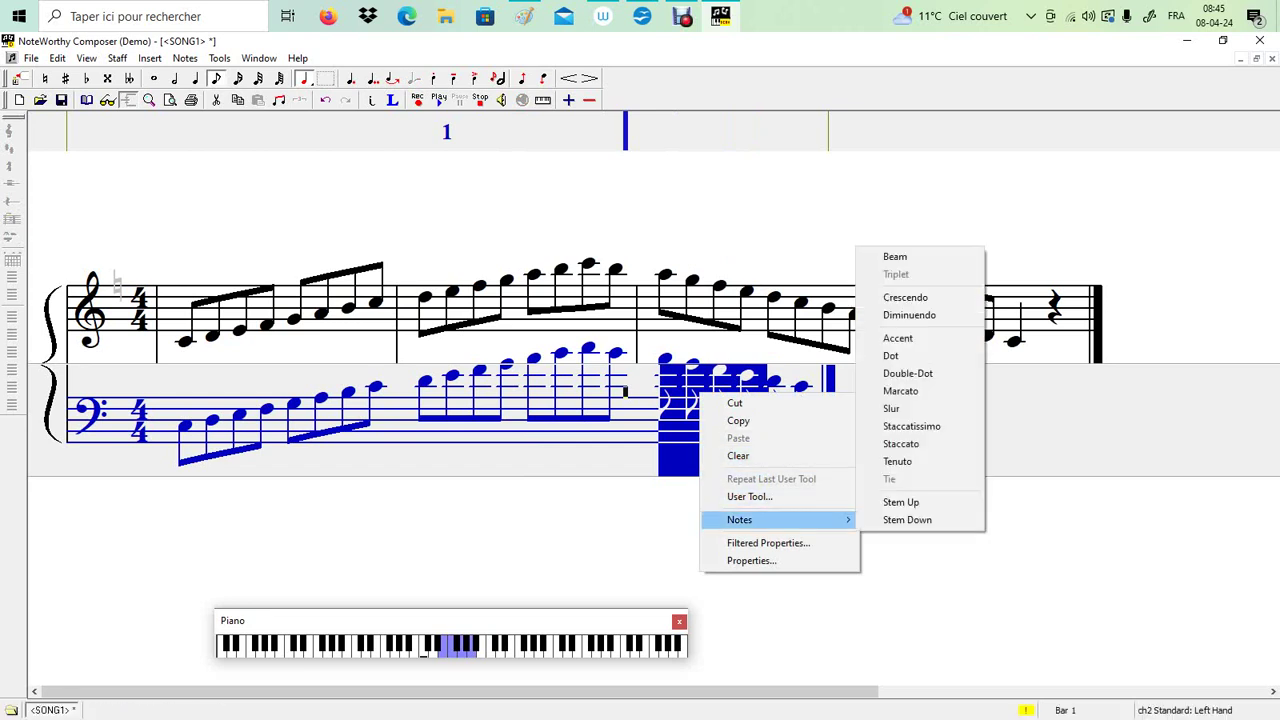
pyautogui.click(895, 256)
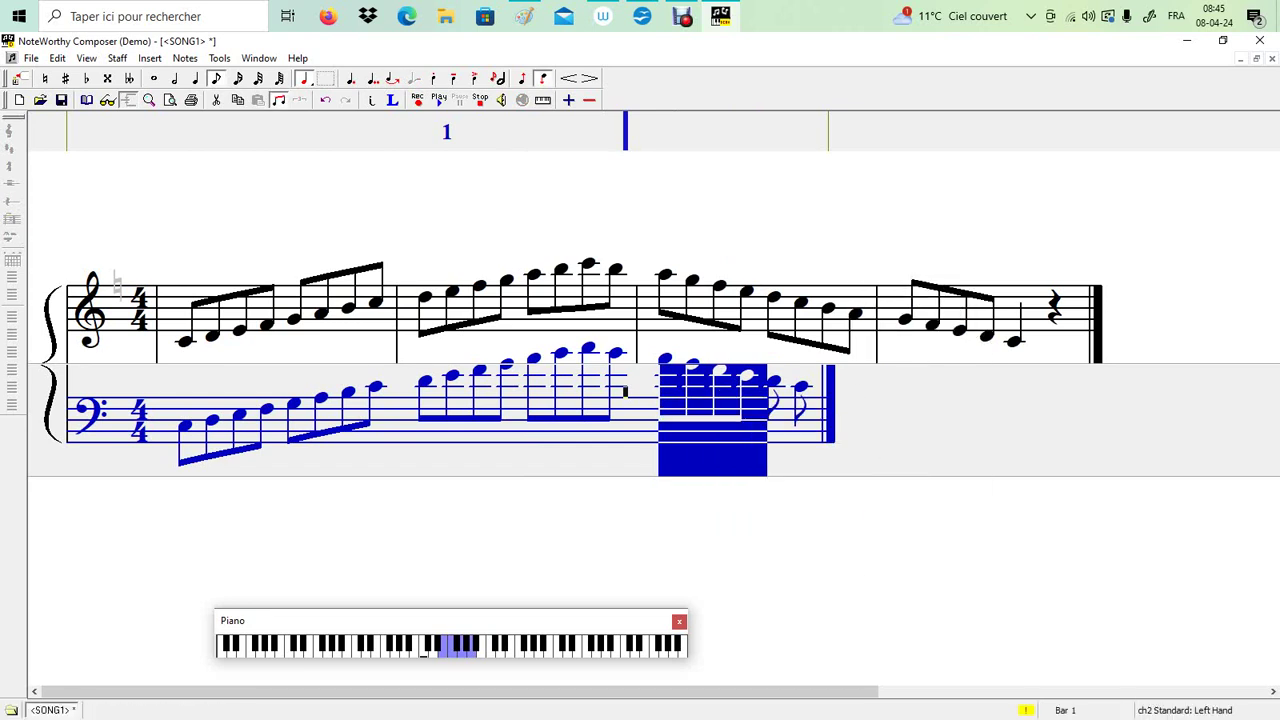
pyautogui.click(811, 398)
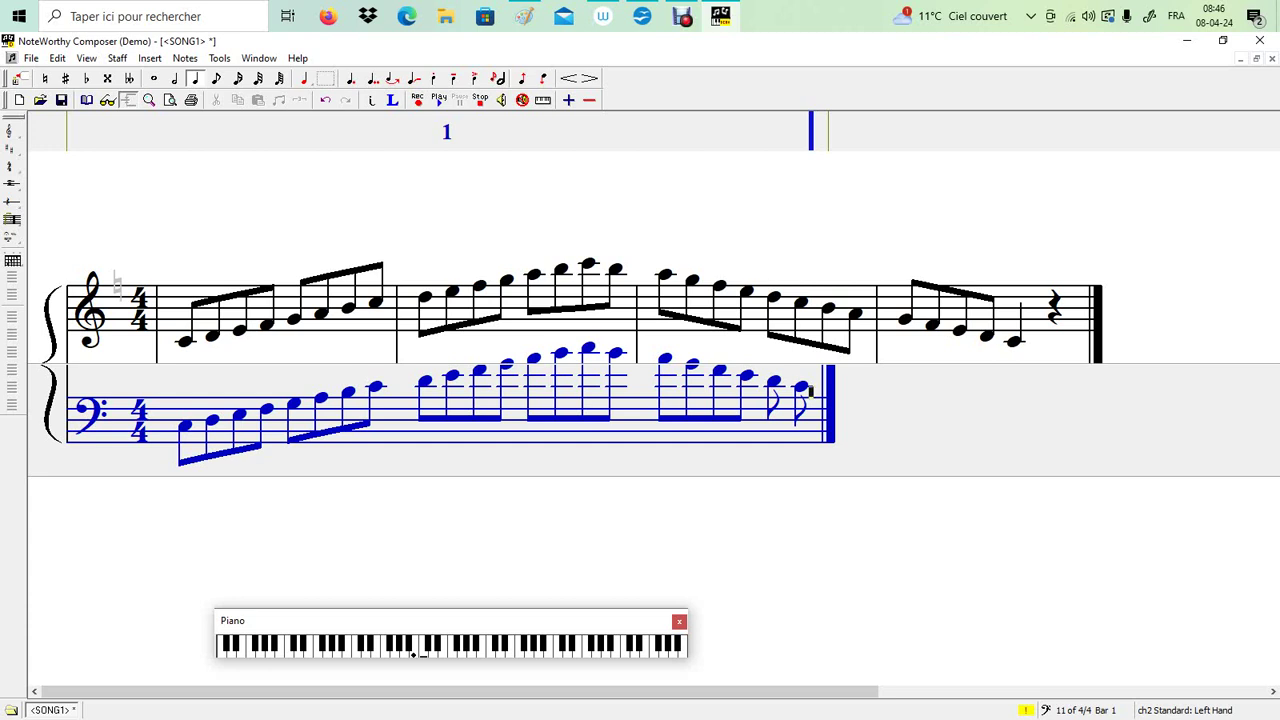
pyautogui.press('Up')
pyautogui.press('Down')
pyautogui.press('Return')
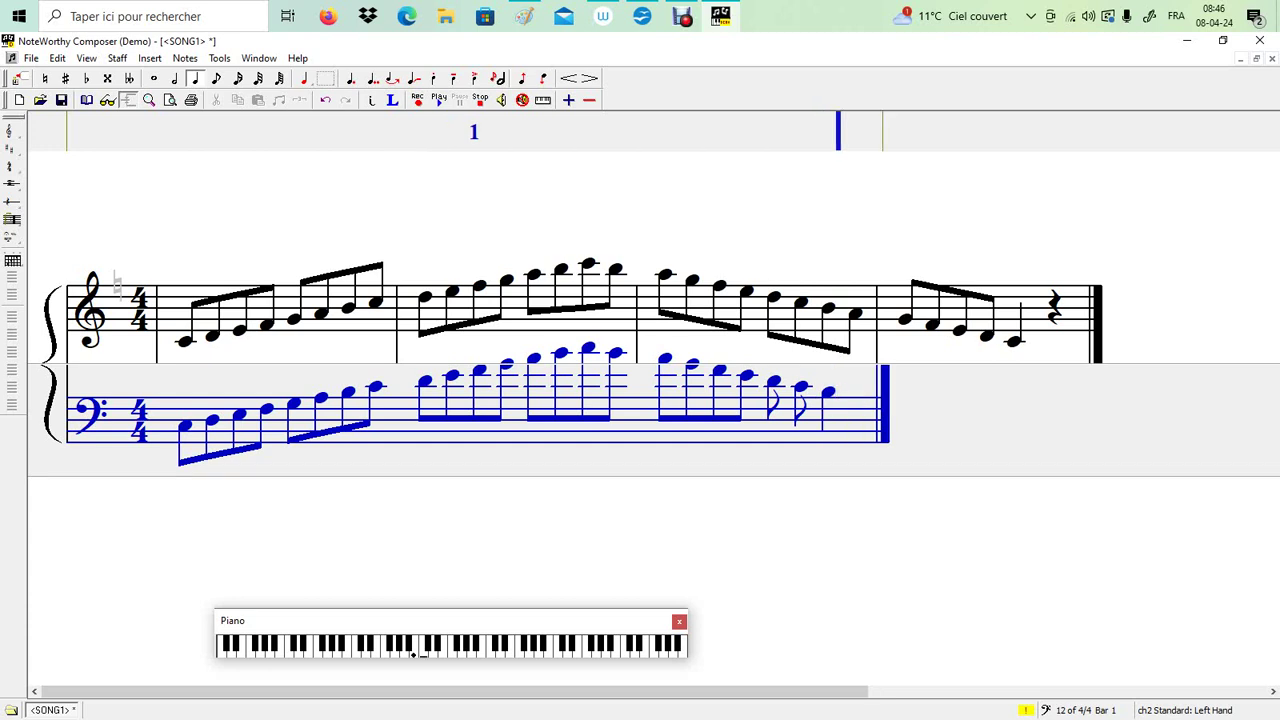
pyautogui.press('BackSpace')
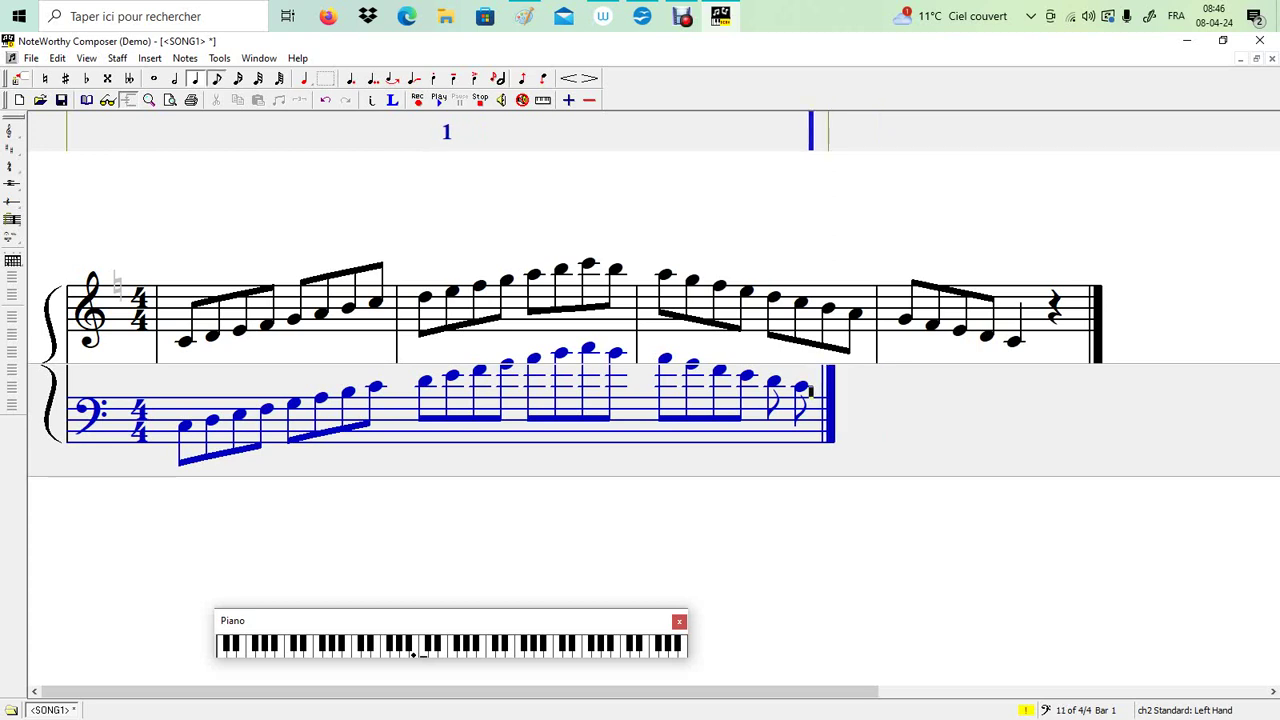
# Step: Enter left-hand eighth notes B and A after the C to fill the descending part of measure 3
pyautogui.press('3')
pyautogui.press('Return')
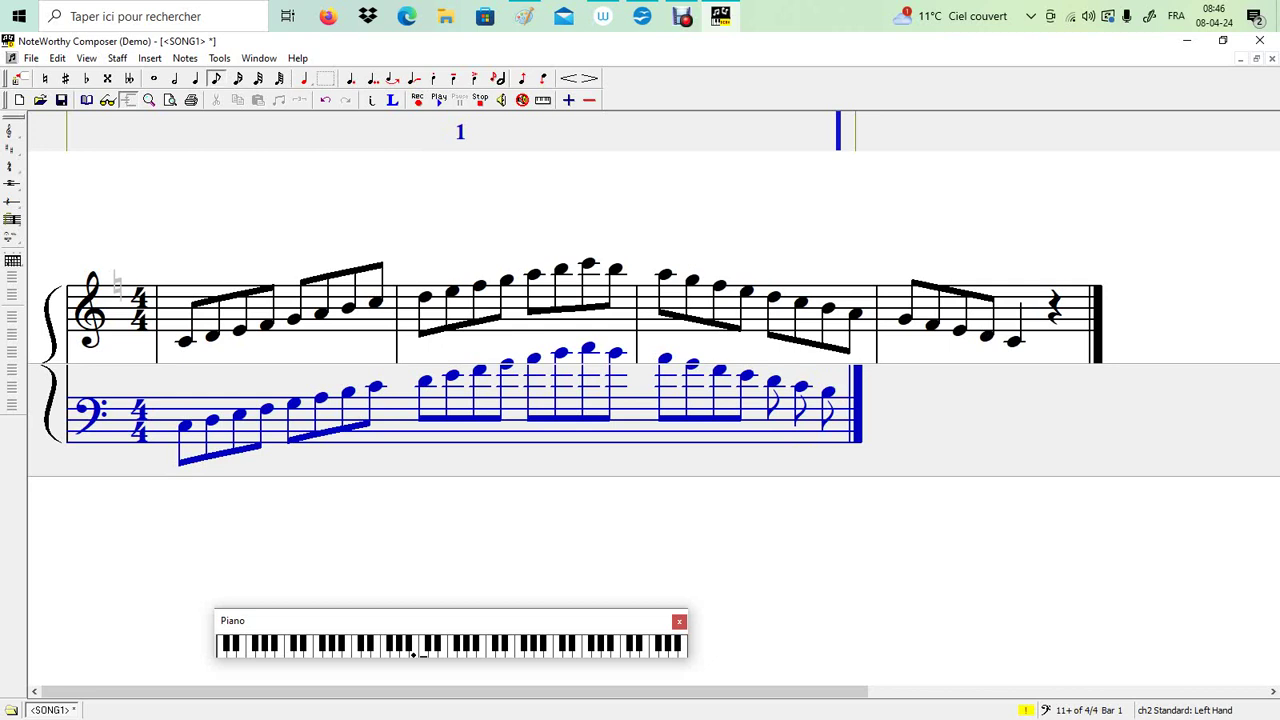
pyautogui.press('Return')
pyautogui.press('Down')
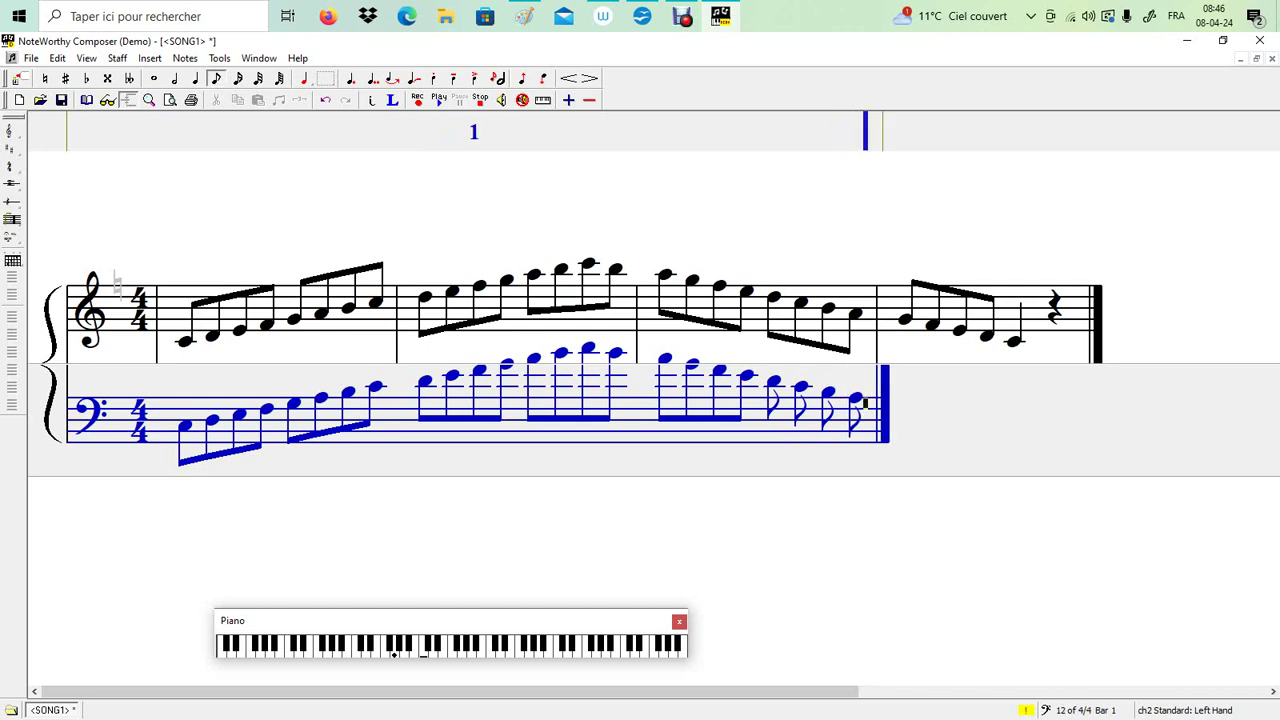
# Step: Continue the left-hand descent with eighth notes G, F, E and D
pyautogui.press('Return')
pyautogui.press('Down')
pyautogui.press('Return')
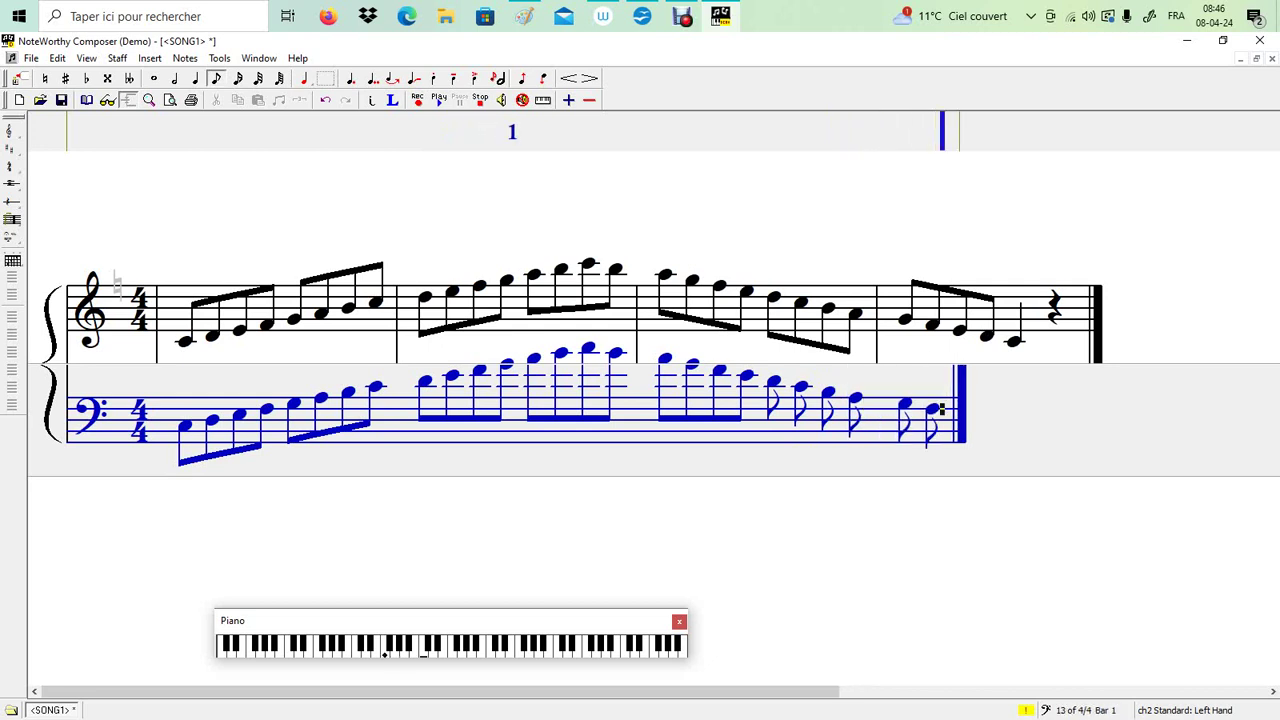
pyautogui.press('Down')
pyautogui.press('Return')
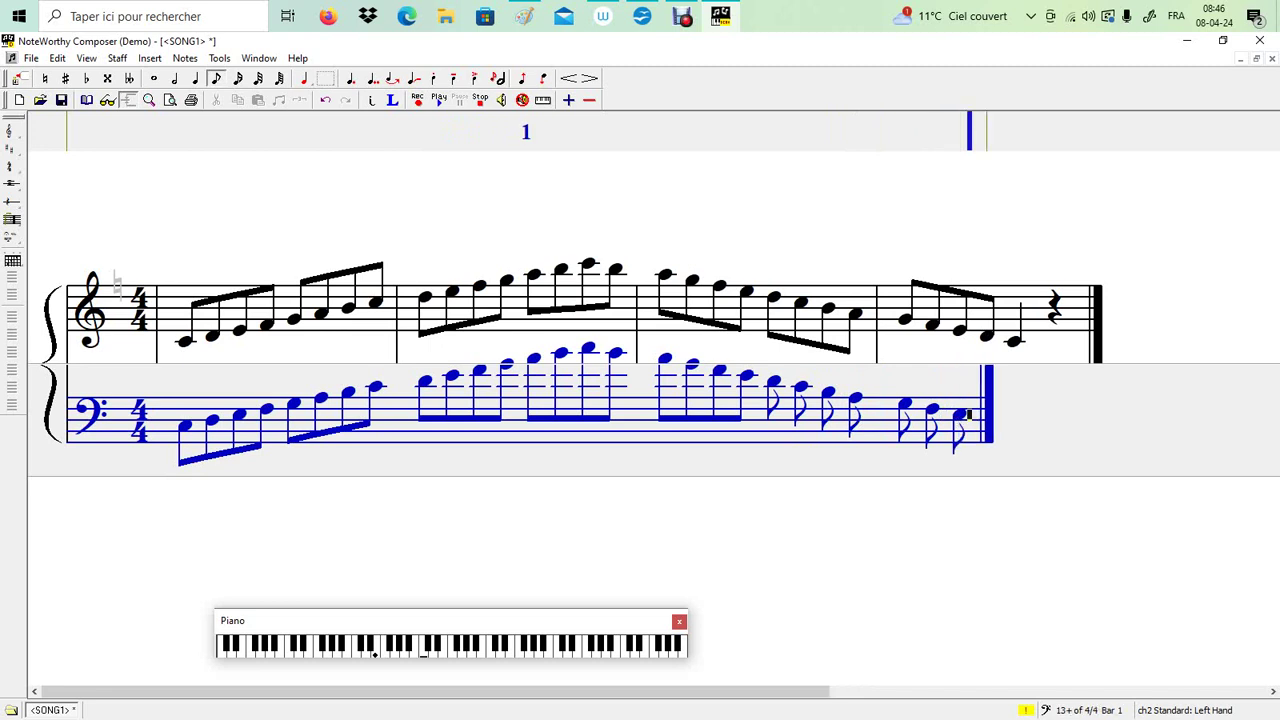
pyautogui.press('Down')
pyautogui.press('Return')
pyautogui.press('Down')
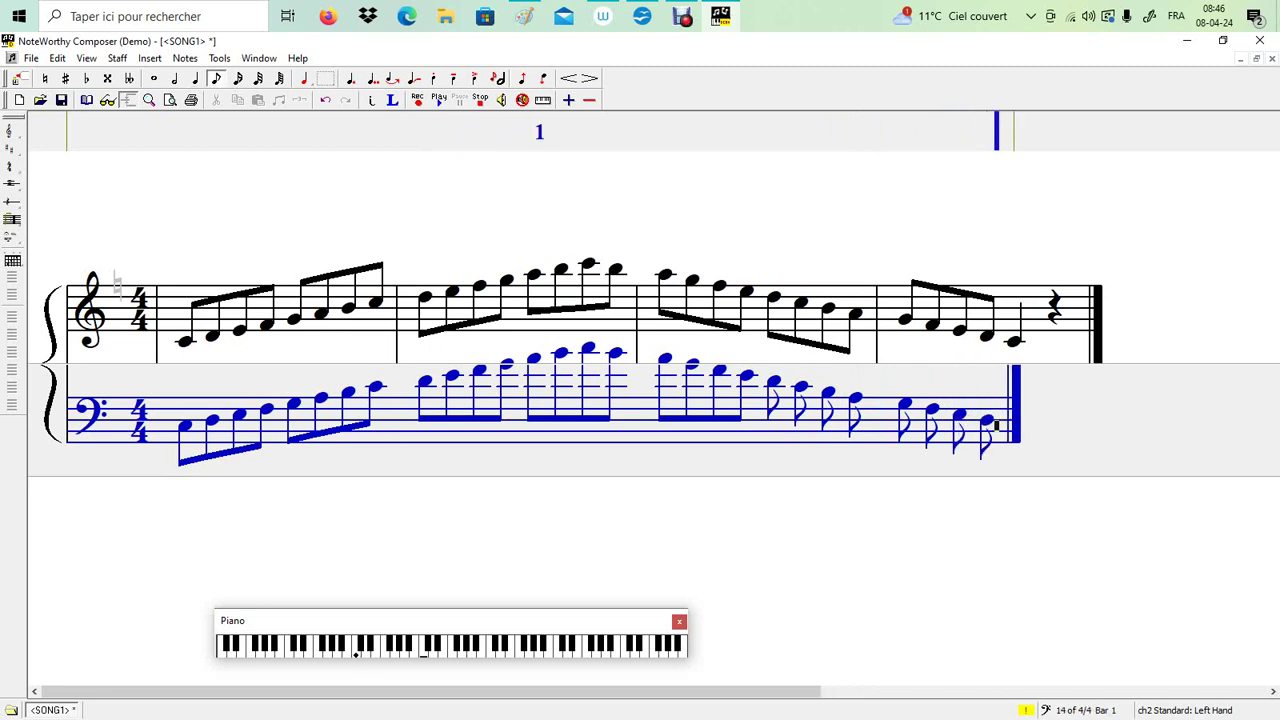
# Step: Beam the descending left-hand eighth notes D, C, B and A together
pyautogui.press('Left')
pyautogui.press('Left')
pyautogui.press('Left')
pyautogui.press('Left')
pyautogui.hotkey('shift', 'Left')
pyautogui.hotkey('shift', 'Left')
pyautogui.hotkey('shift', 'Left')
pyautogui.hotkey('shift', 'Left')
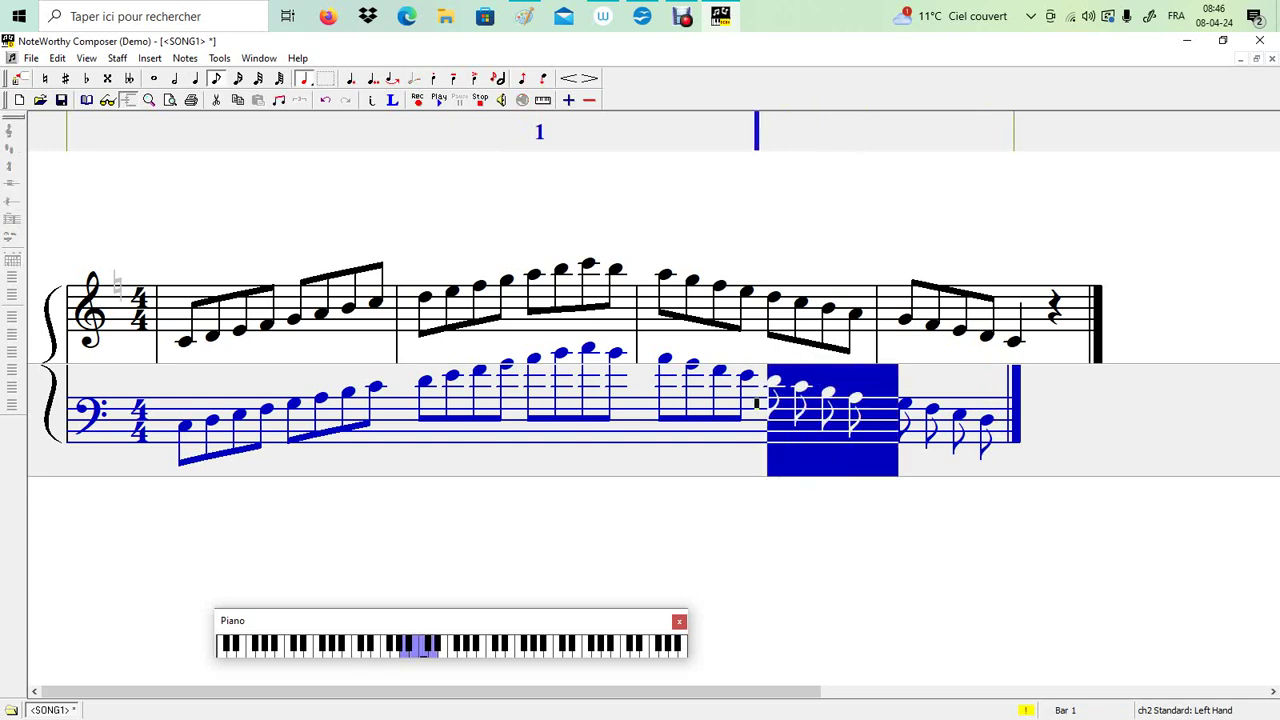
pyautogui.rightClick(802, 403)
pyautogui.moveTo(860, 527)
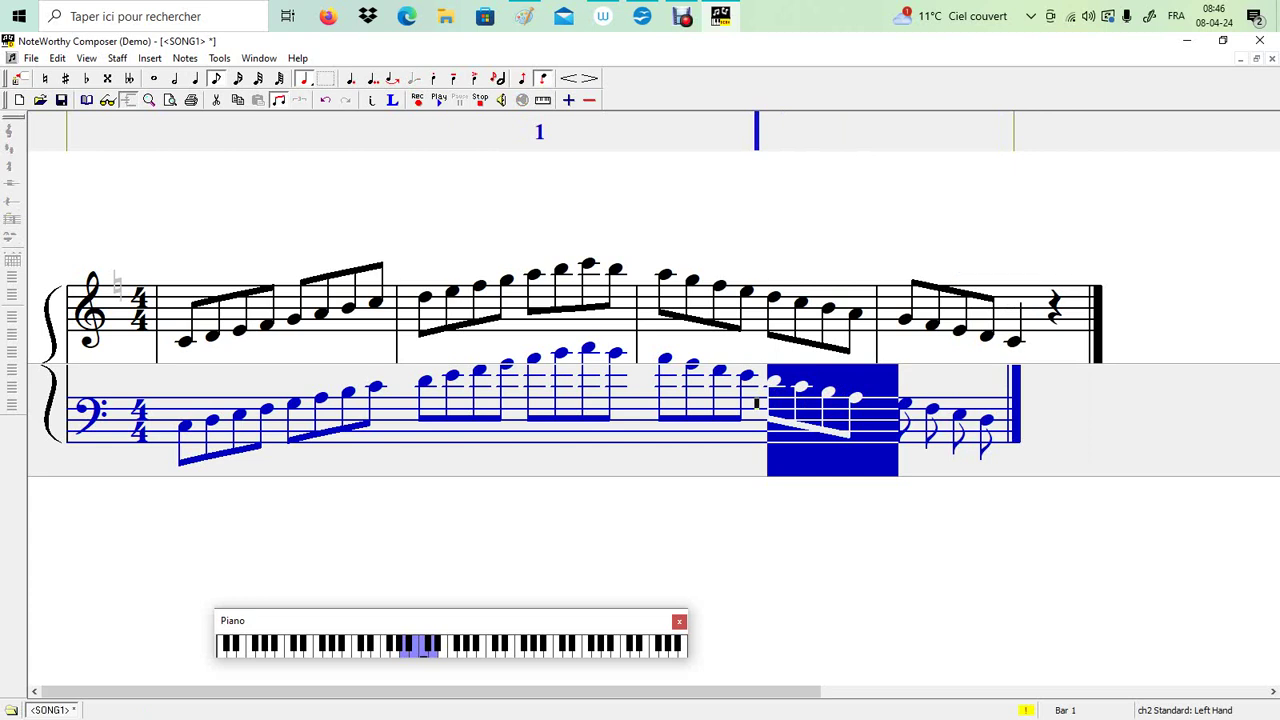
# Step: Beam the last four left-hand eighth notes G, F, E and D together
pyautogui.moveTo(1000, 420); pyautogui.dragTo(878, 398)
pyautogui.click(866, 431)
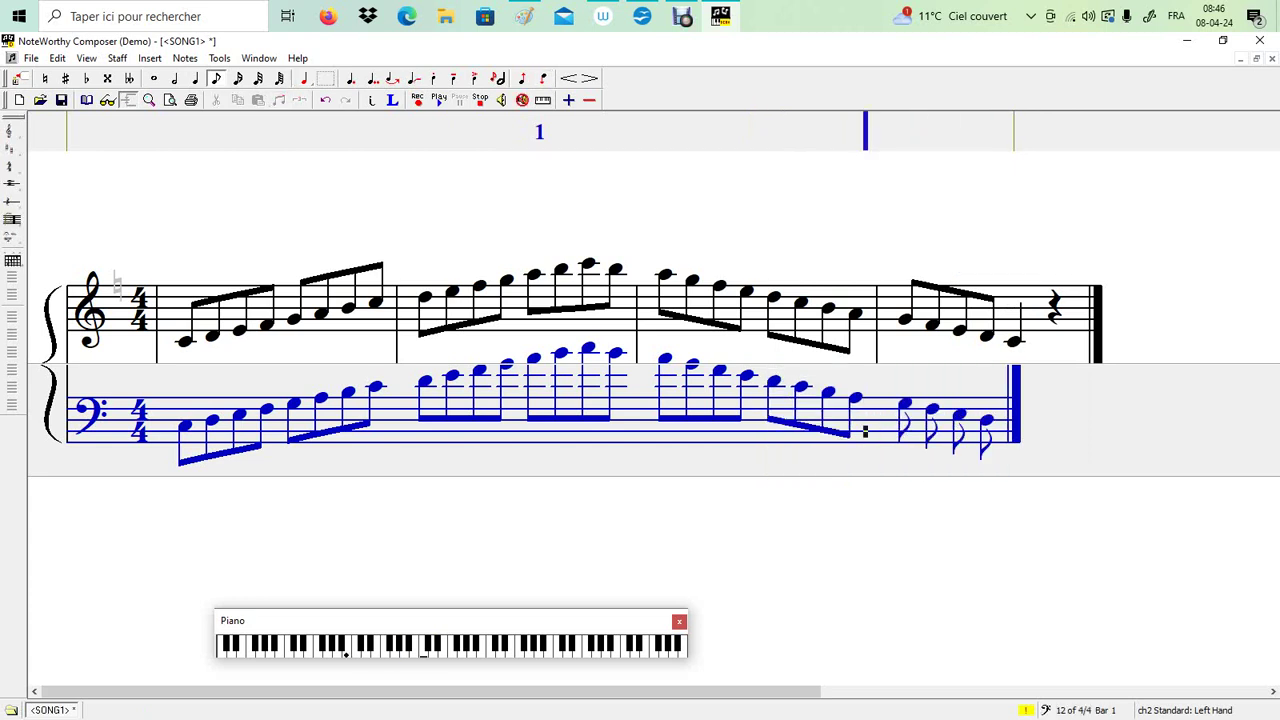
pyautogui.moveTo(866, 431); pyautogui.dragTo(997, 428)
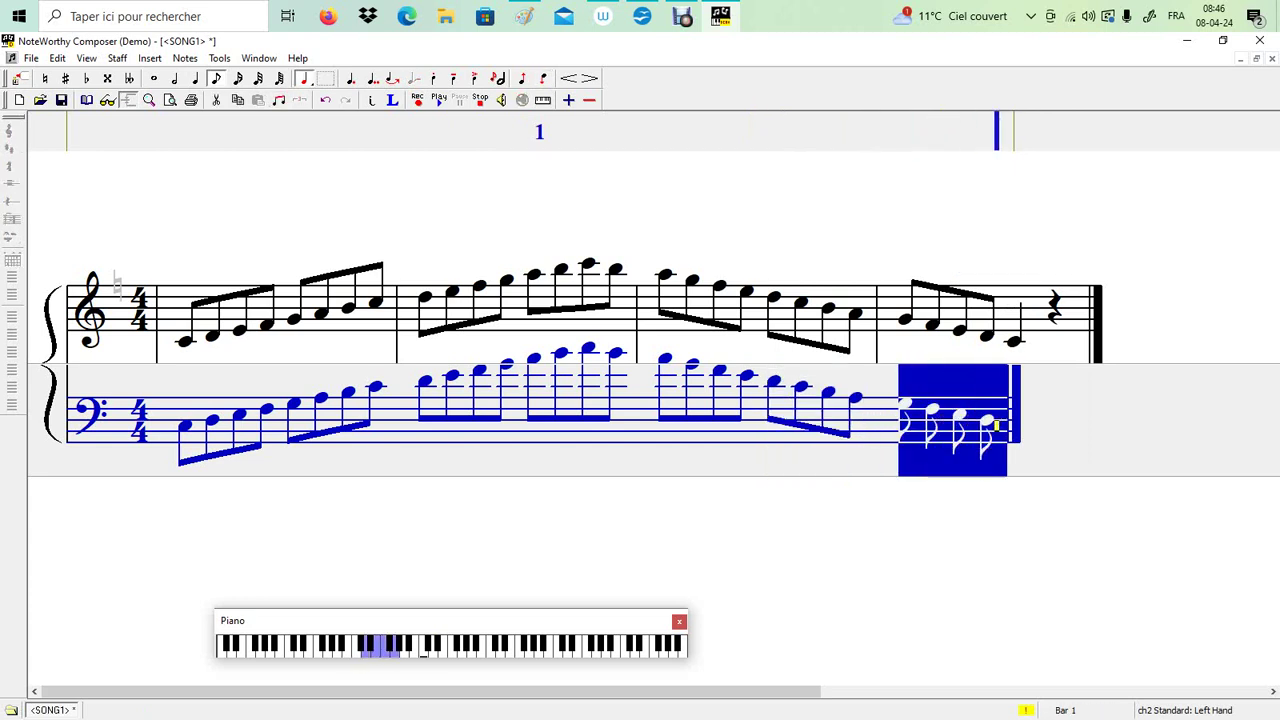
pyautogui.rightClick(997, 428)
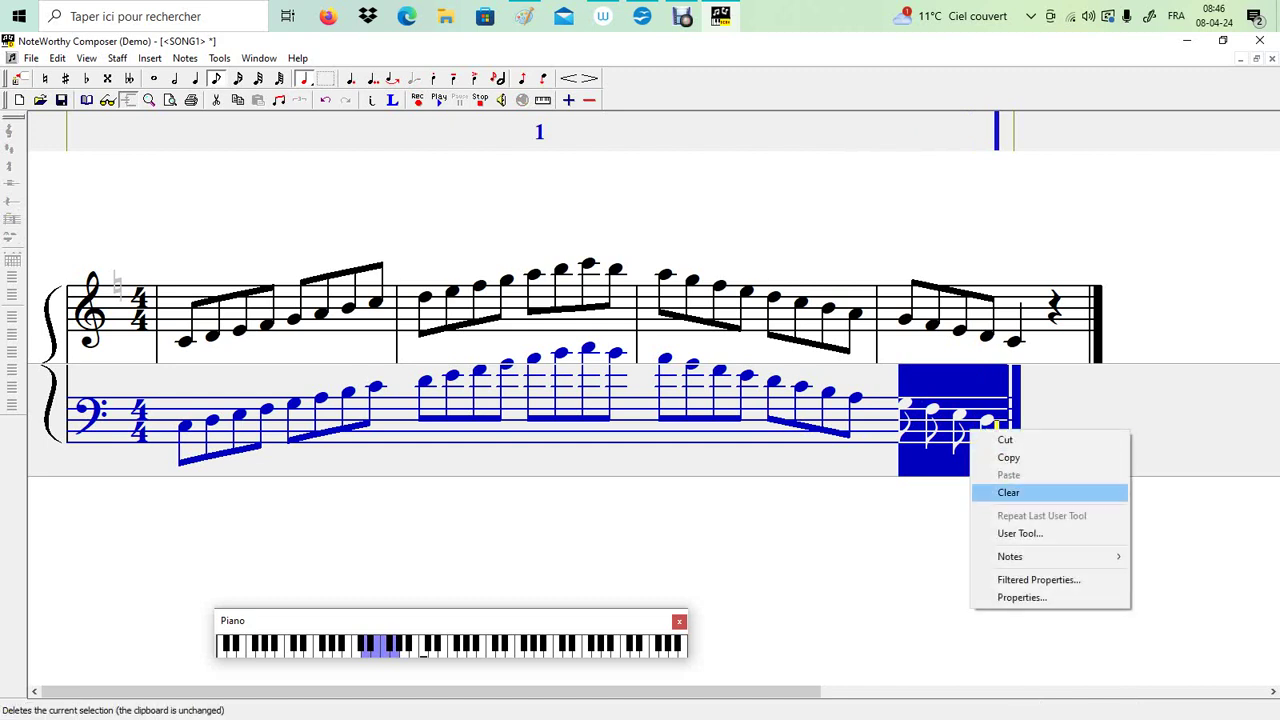
pyautogui.moveTo(1010, 556)
pyautogui.click(1165, 293)
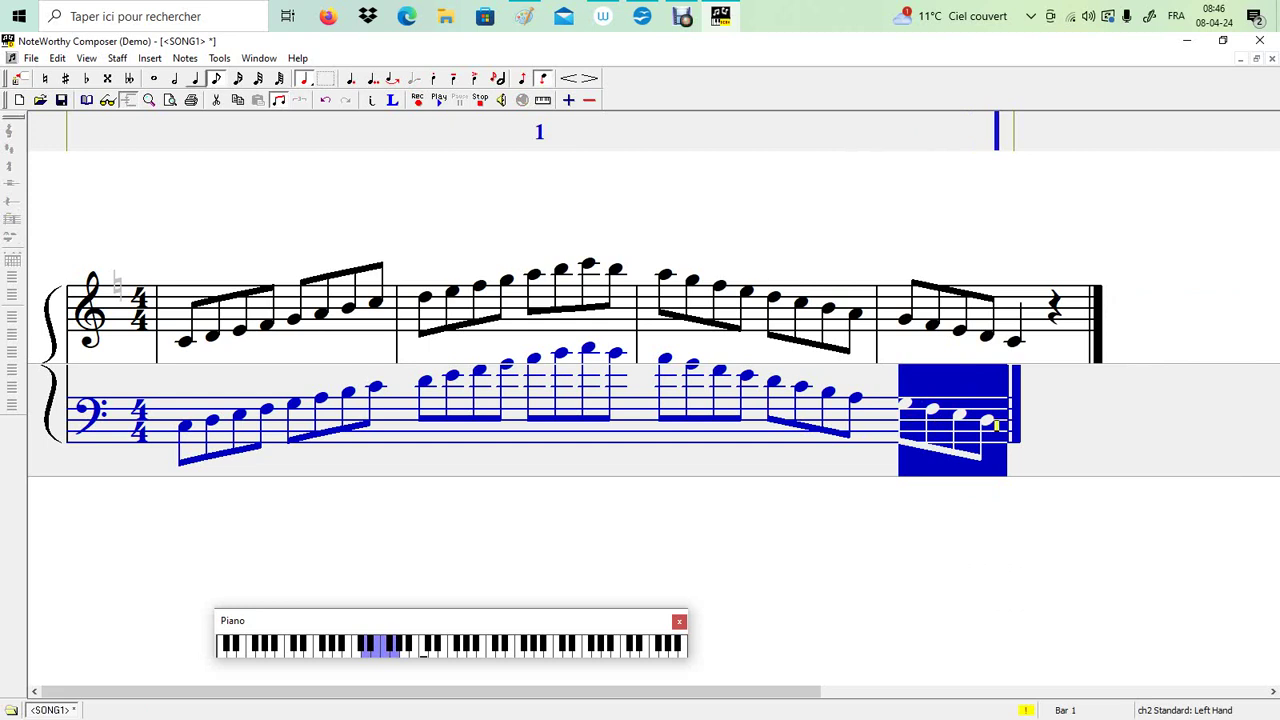
pyautogui.press('4')
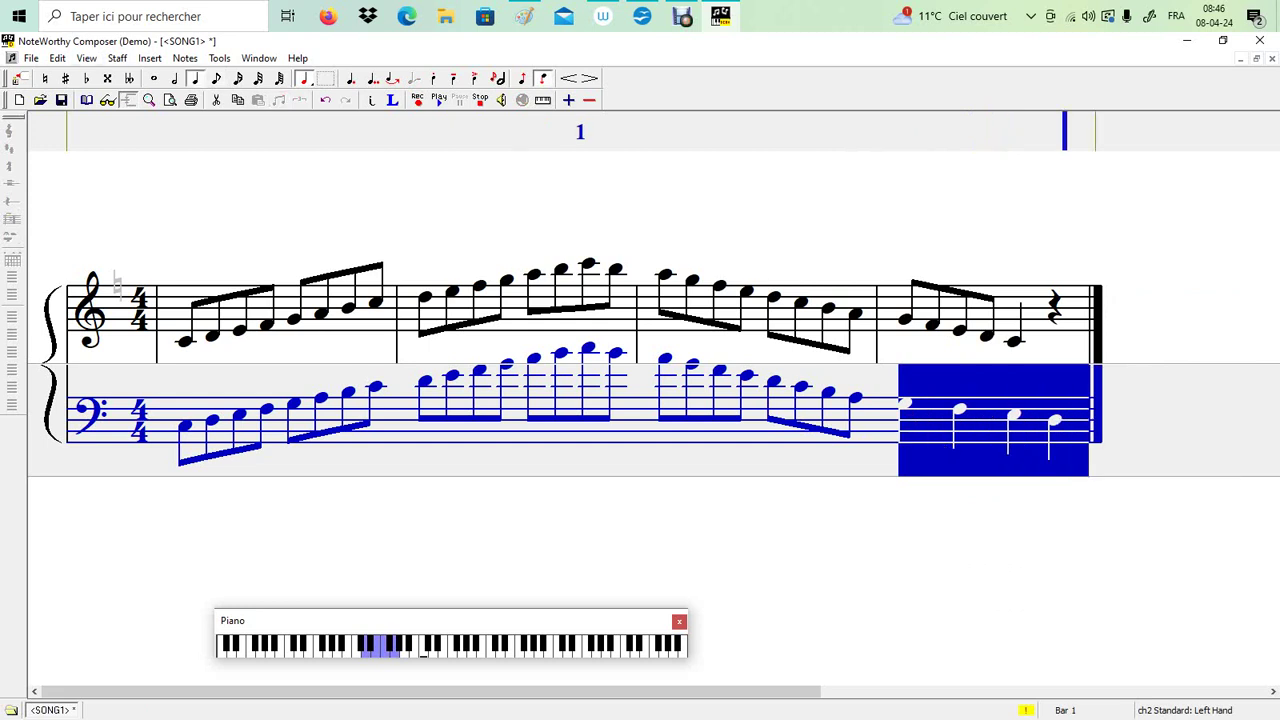
pyautogui.hotkey('alt', 'e')
pyautogui.press('Down')
pyautogui.press('Return')
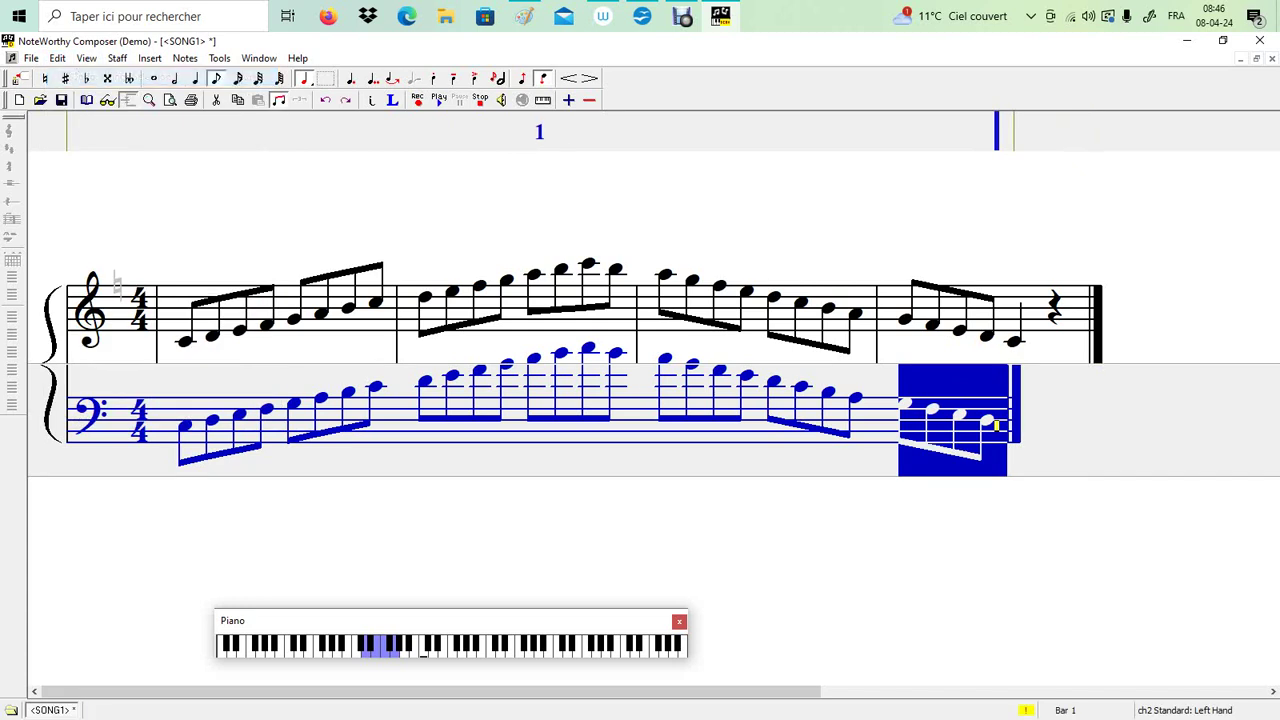
# Step: Finish the left-hand scale with a quarter note C followed by a quarter rest
pyautogui.press('Right')
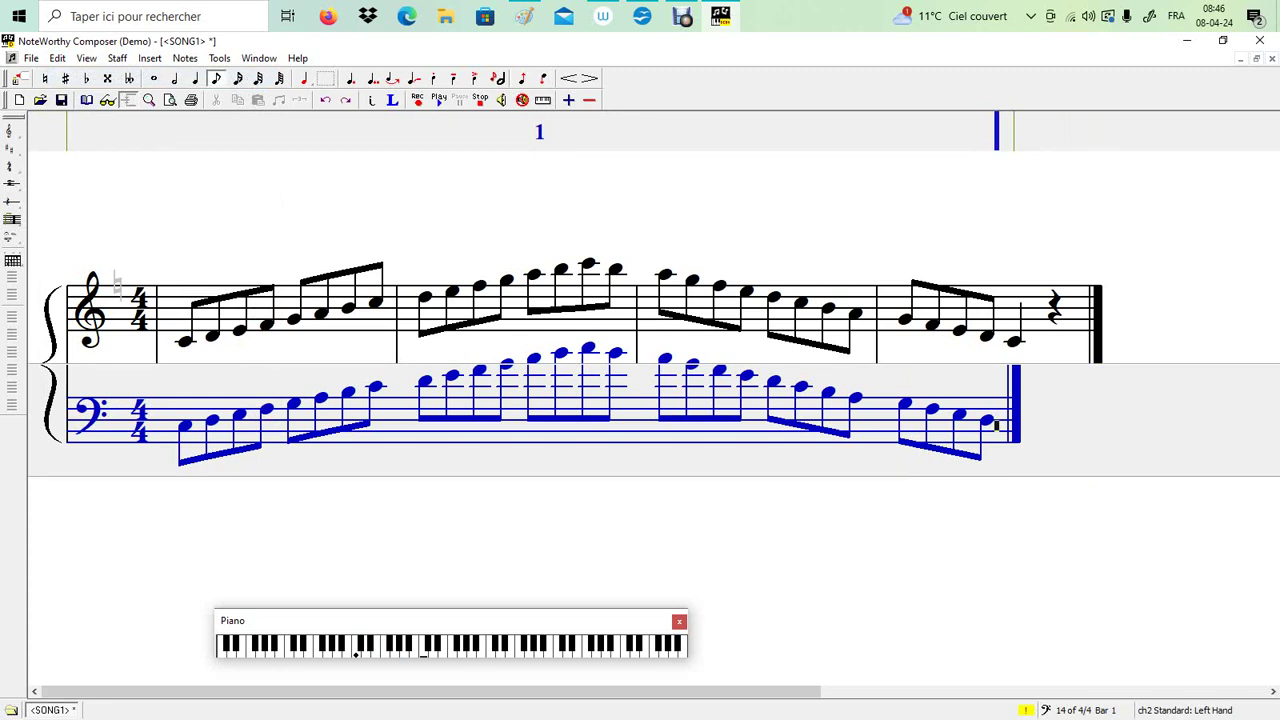
pyautogui.press('4')
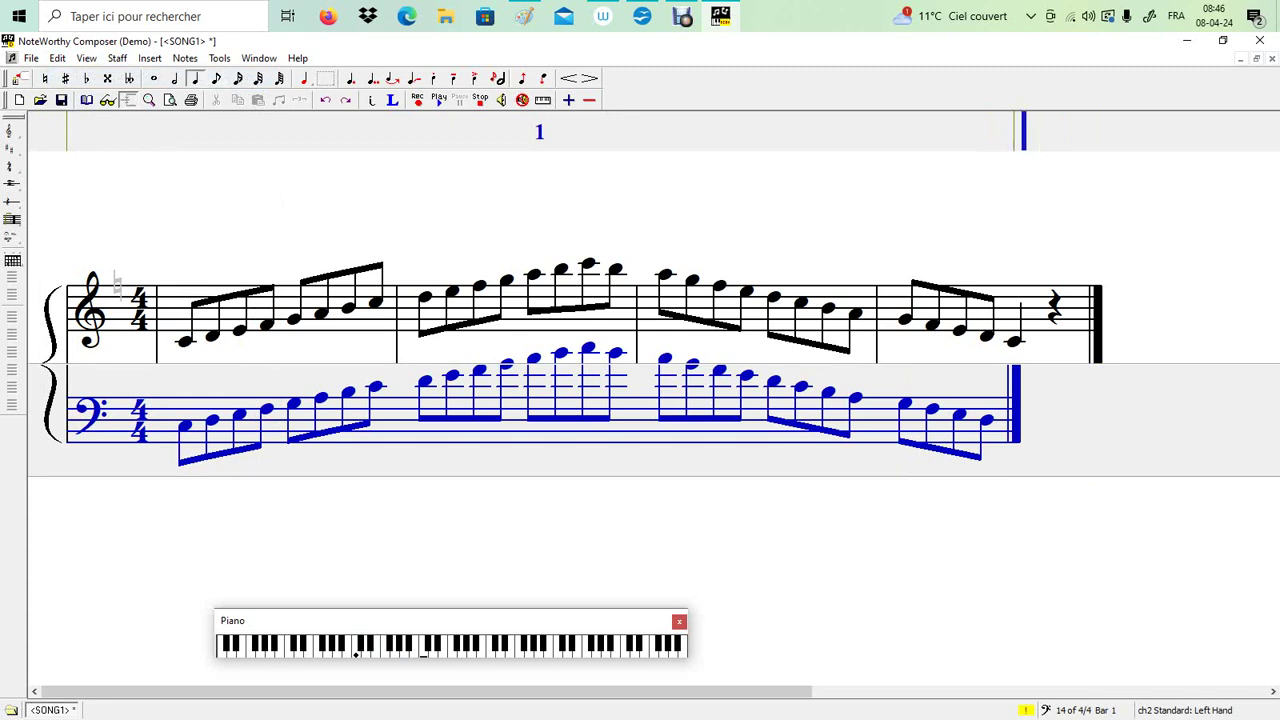
pyautogui.press('Return')
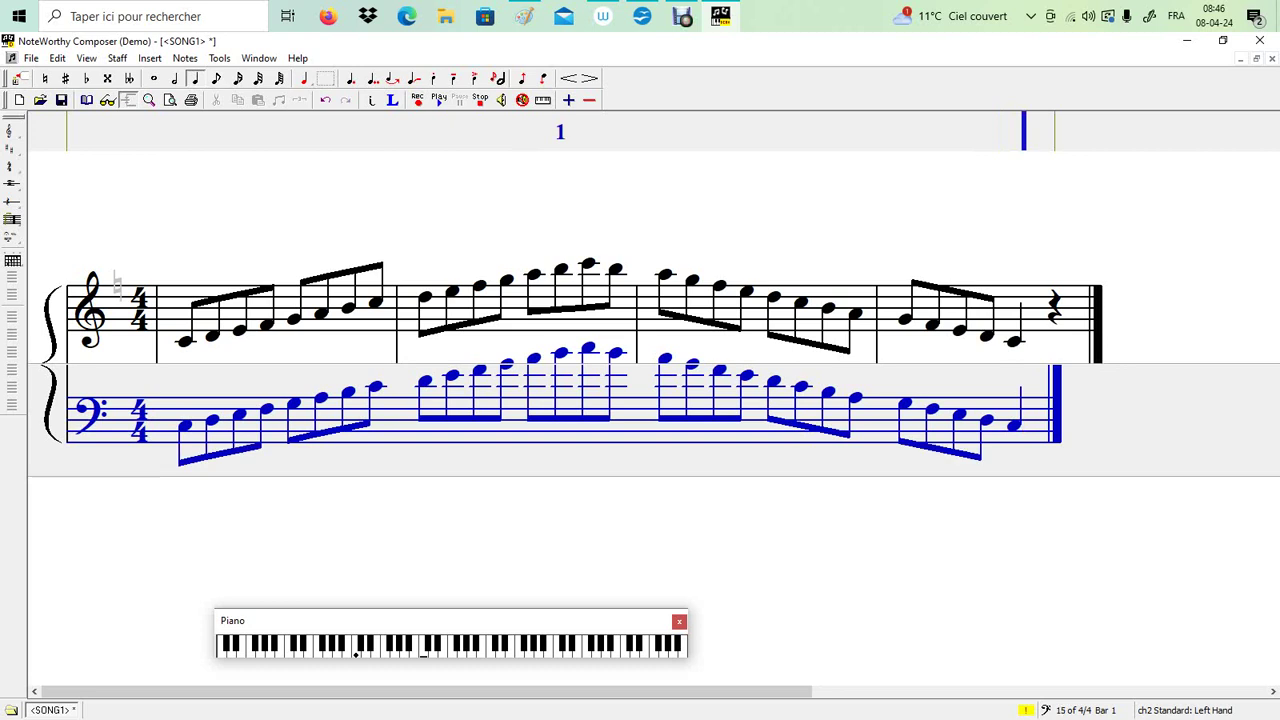
pyautogui.press('space')
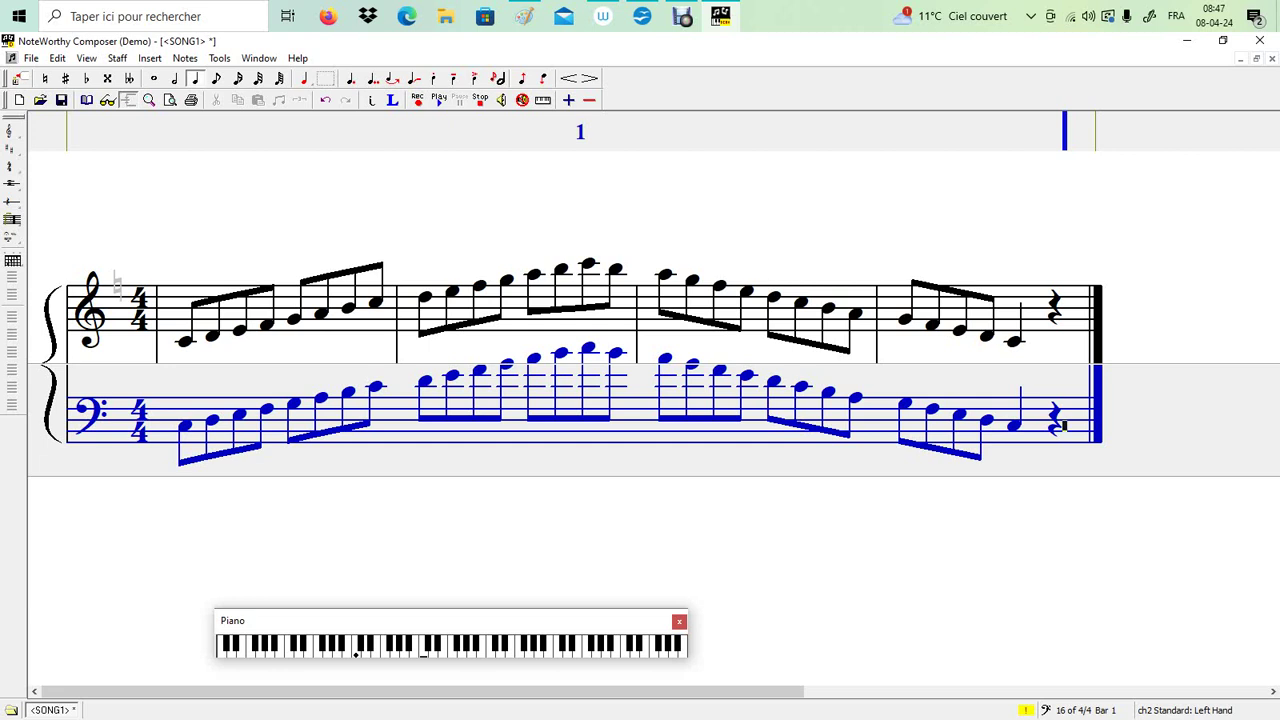
# Step: Insert a single bar line after the left-hand 4/4 time signature, removing the duplicate one
pyautogui.hotkey('ctrl', 'Home')
pyautogui.press('Left')
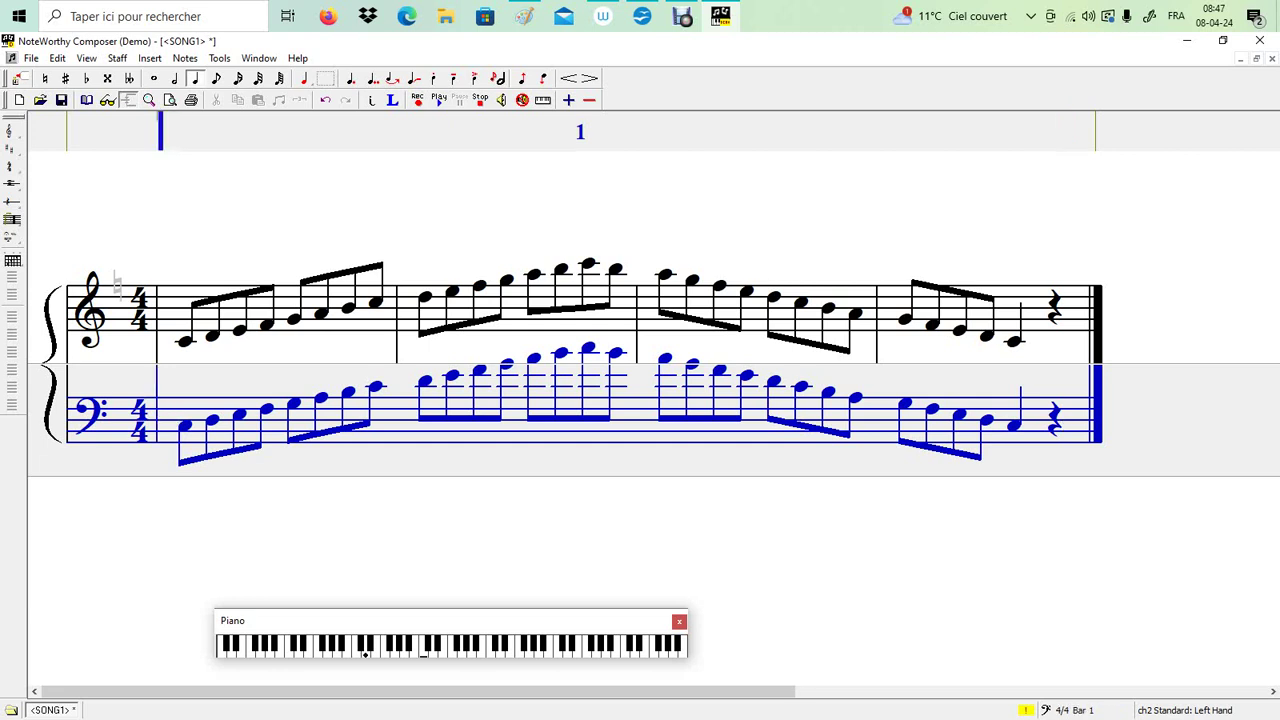
pyautogui.press('|')
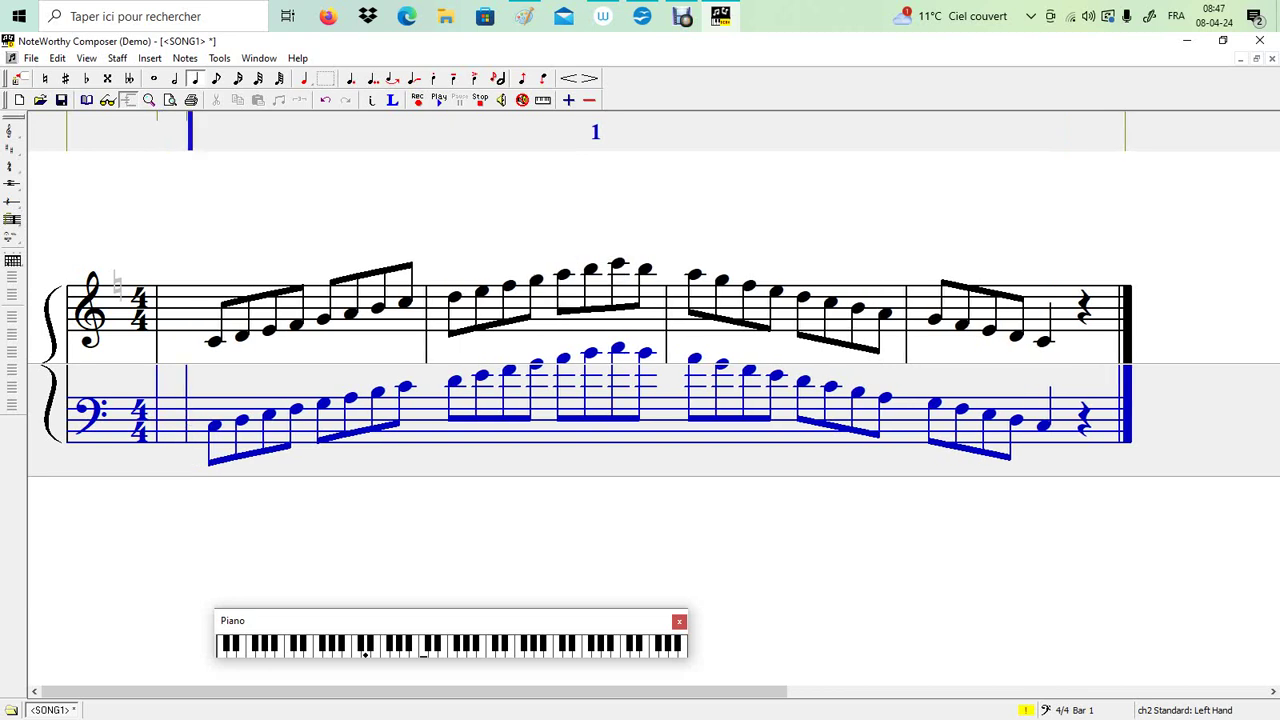
pyautogui.press('BackSpace')
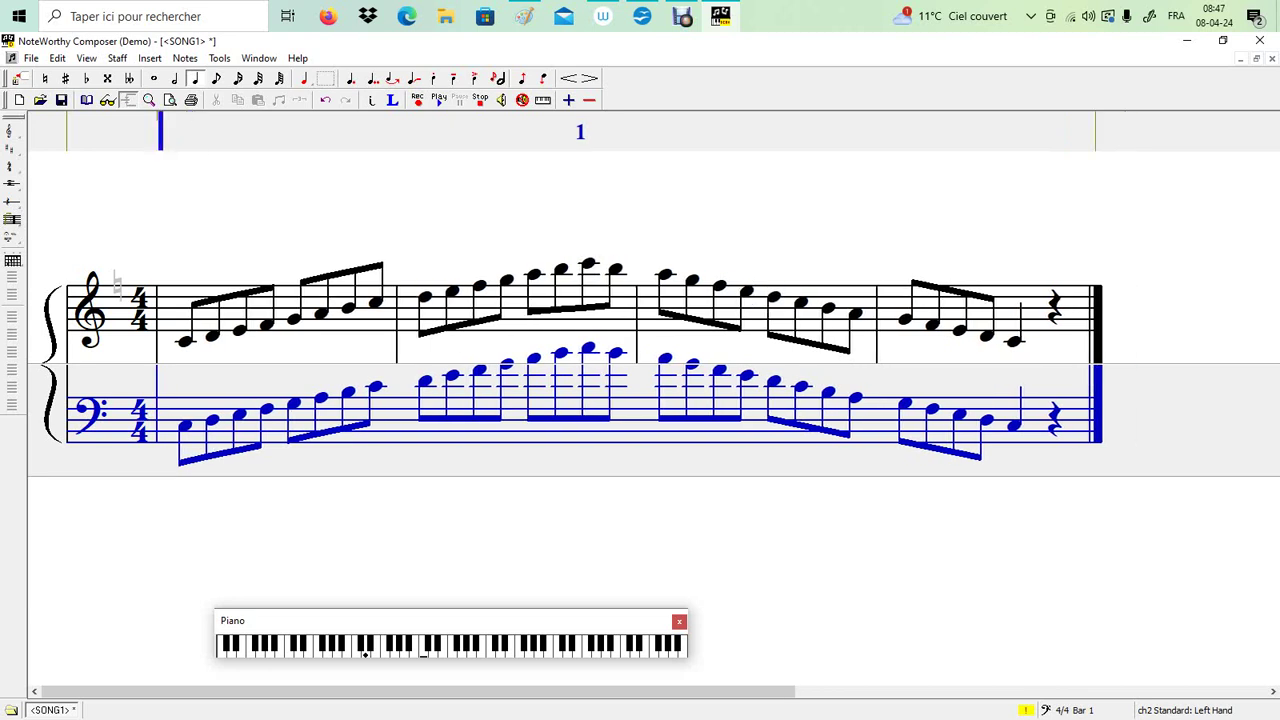
# Step: Insert a left-hand bar line after the first eight eighth notes to close measure 1
pyautogui.press('Right')
pyautogui.press('Right')
pyautogui.press('Right')
pyautogui.press('Right')
pyautogui.press('Right')
pyautogui.press('Right')
pyautogui.press('Right')
pyautogui.press('Right')
pyautogui.press('|')
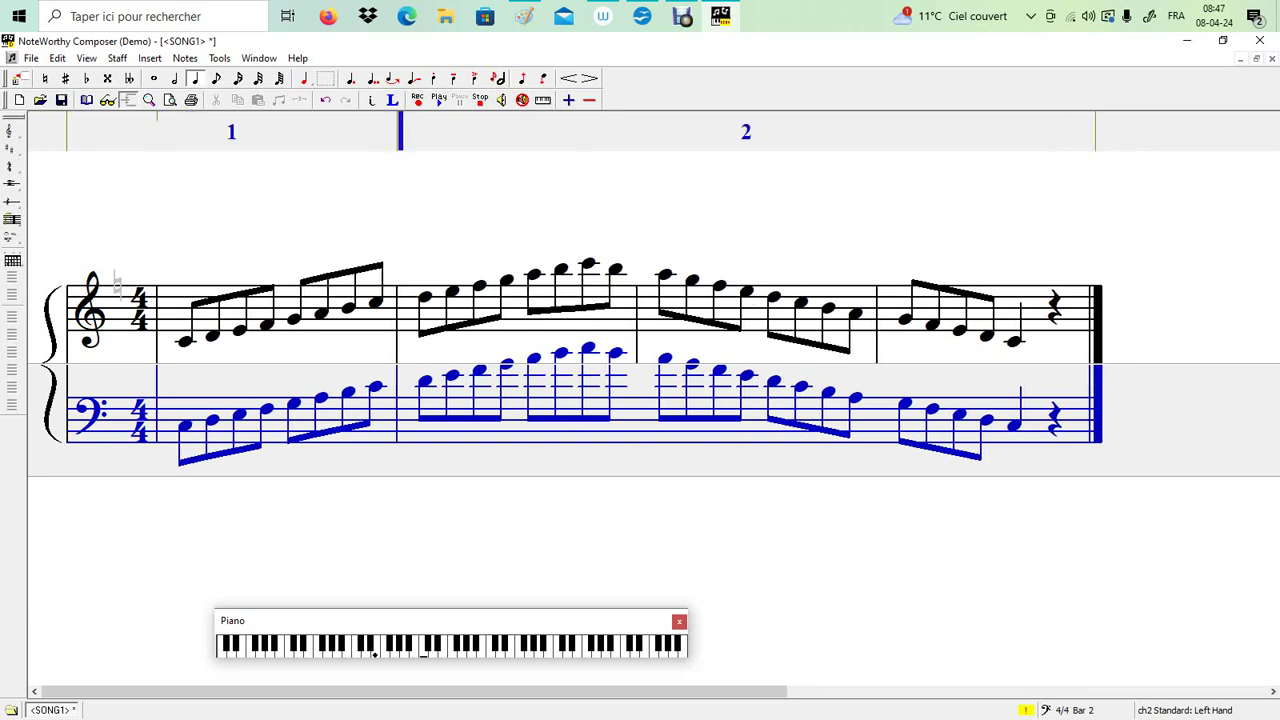
# Step: Insert a left-hand bar line after the next eight eighth notes, D up to C and B, to close measure 2
pyautogui.press('Right')
pyautogui.press('Right')
pyautogui.press('Right')
pyautogui.press('Right')
pyautogui.press('Right')
pyautogui.press('Right')
pyautogui.press('Right')
pyautogui.press('Right')
pyautogui.press('|')
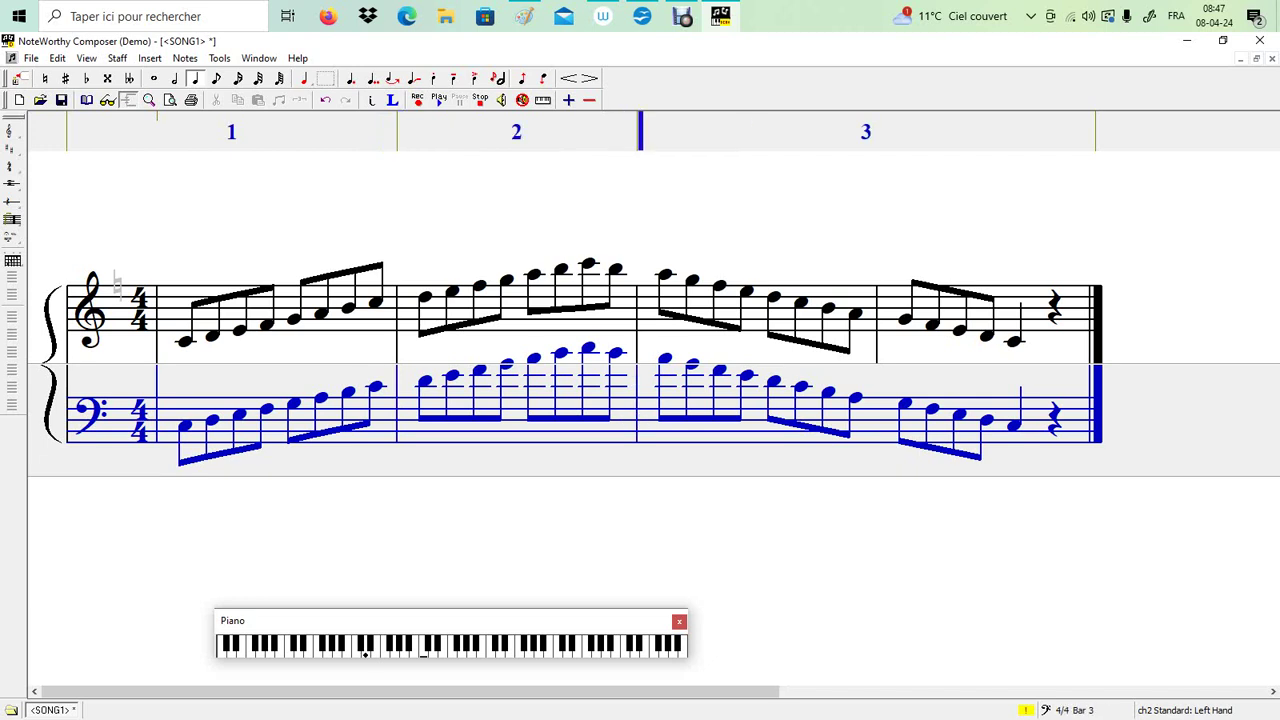
# Step: Insert a left-hand bar line after the descending notes A to A to close measure 3, and activate the right-hand staff
pyautogui.press('Right')
pyautogui.press('Right')
pyautogui.press('Right')
pyautogui.press('Right')
pyautogui.press('Right')
pyautogui.press('Right')
pyautogui.press('Right')
pyautogui.press('Right')
pyautogui.press('|')
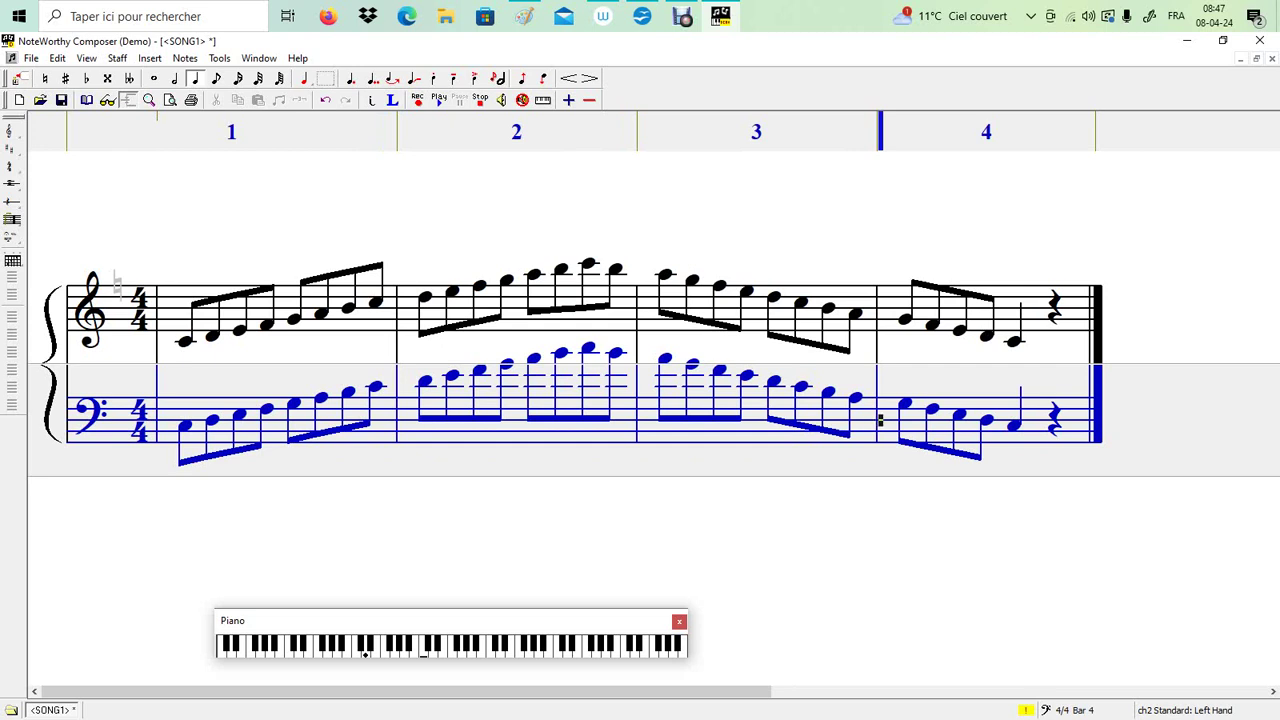
pyautogui.hotkey('ctrl', 'Up')
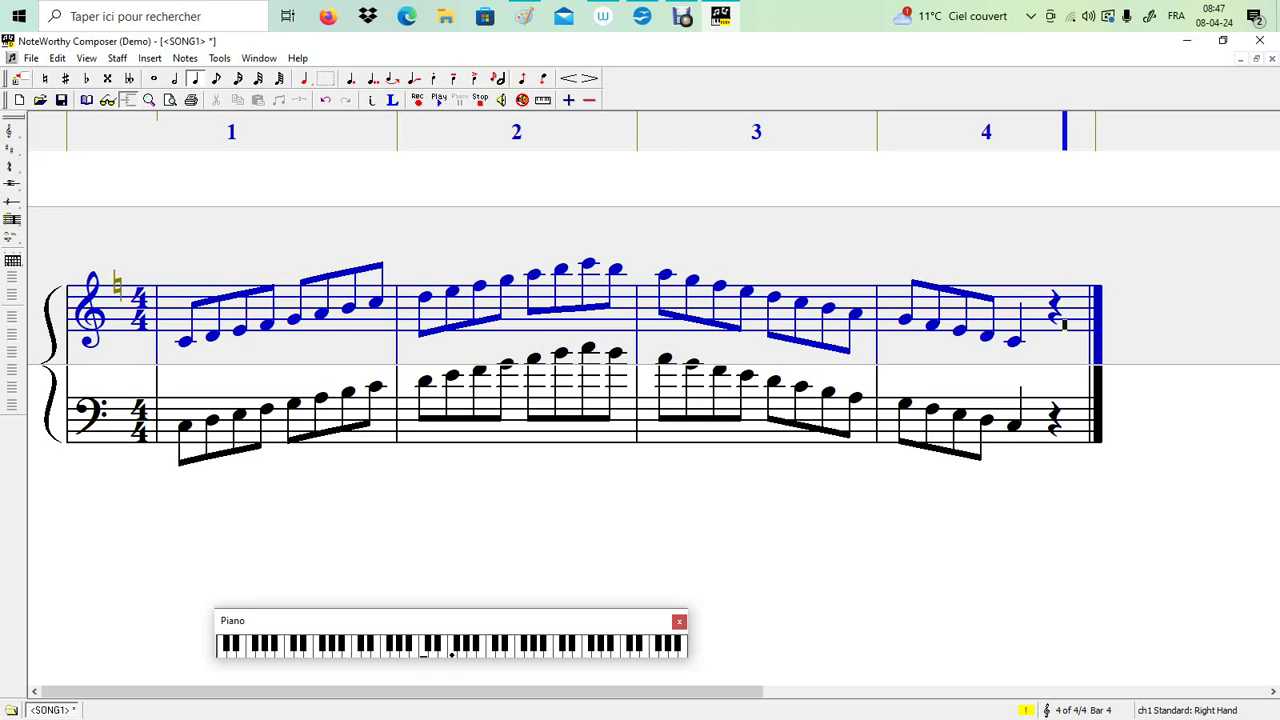
# Step: Switch to Paint and draw two stacked black dots labelled "harmonie" and three stacked dots labelled "accord" beside the chord diagram
pyautogui.click(524, 16)
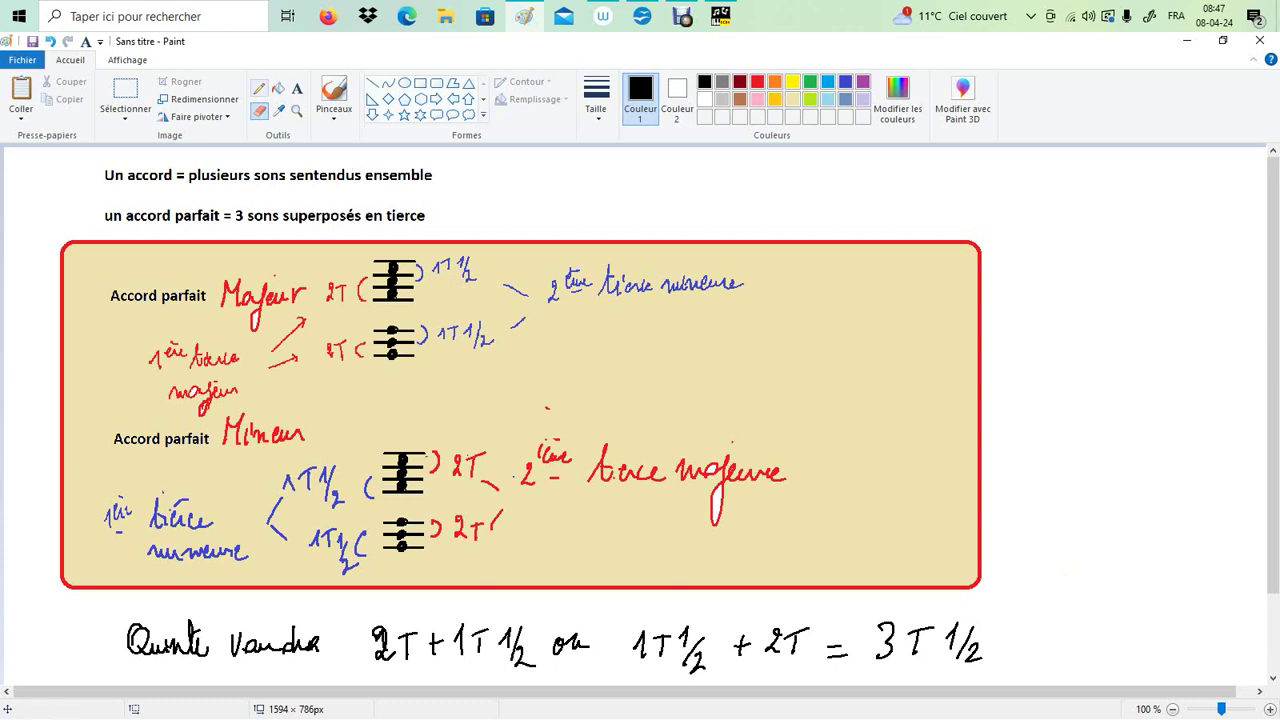
pyautogui.click(259, 88)
pyautogui.moveTo(1086, 346)
pyautogui.mouseDown()
pyautogui.moveTo(1104, 320)
pyautogui.moveTo(1258, 322)
pyautogui.mouseUp()
pyautogui.click(1237, 305)
pyautogui.moveTo(1092, 444); pyautogui.dragTo(1094, 507)
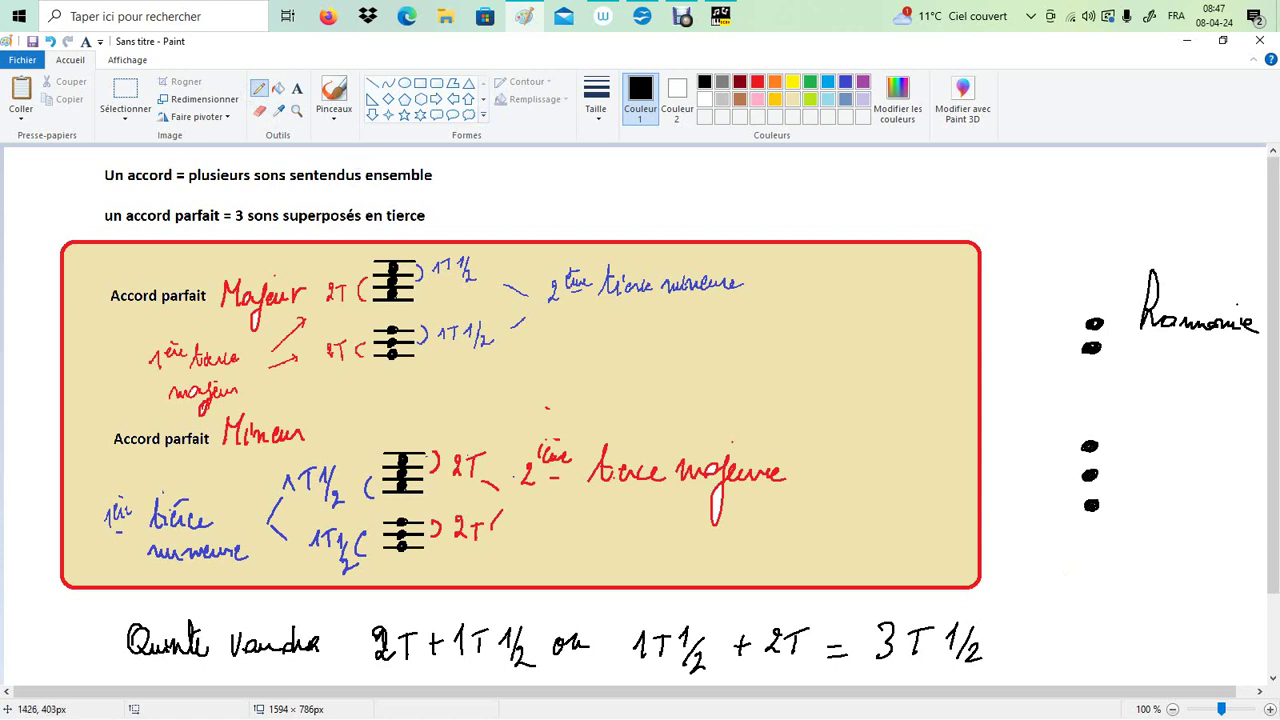
pyautogui.moveTo(1134, 458)
pyautogui.mouseDown()
pyautogui.moveTo(1148, 472)
pyautogui.moveTo(1215, 466)
pyautogui.mouseUp()
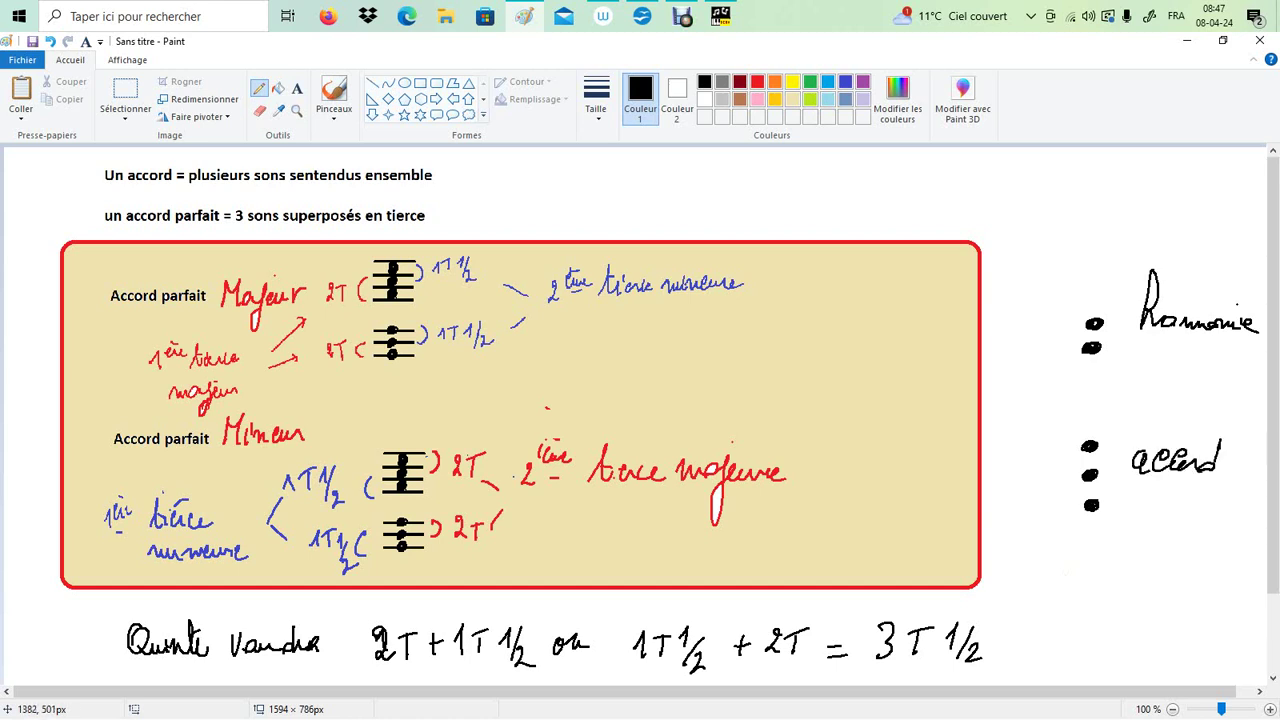
pyautogui.moveTo(1082, 540); pyautogui.dragTo(1140, 530)
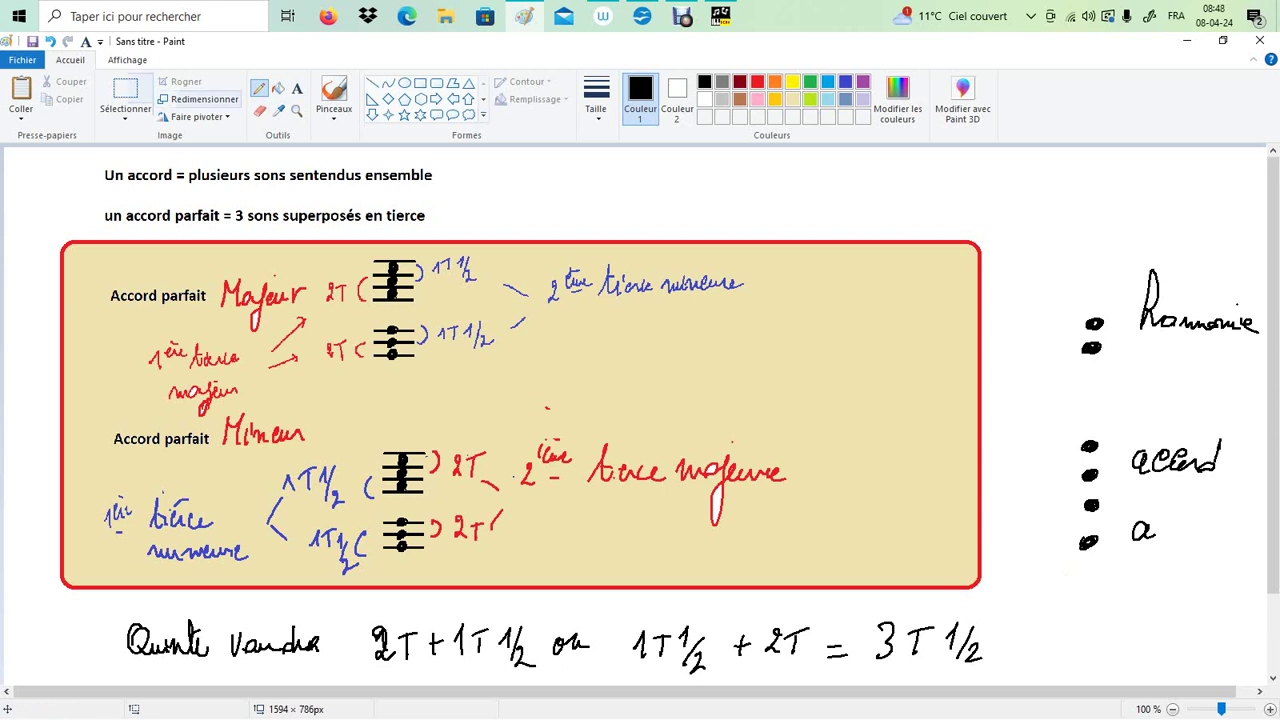
pyautogui.click(124, 92)
pyautogui.moveTo(1058, 508); pyautogui.dragTo(1216, 626)
pyautogui.press('Delete')
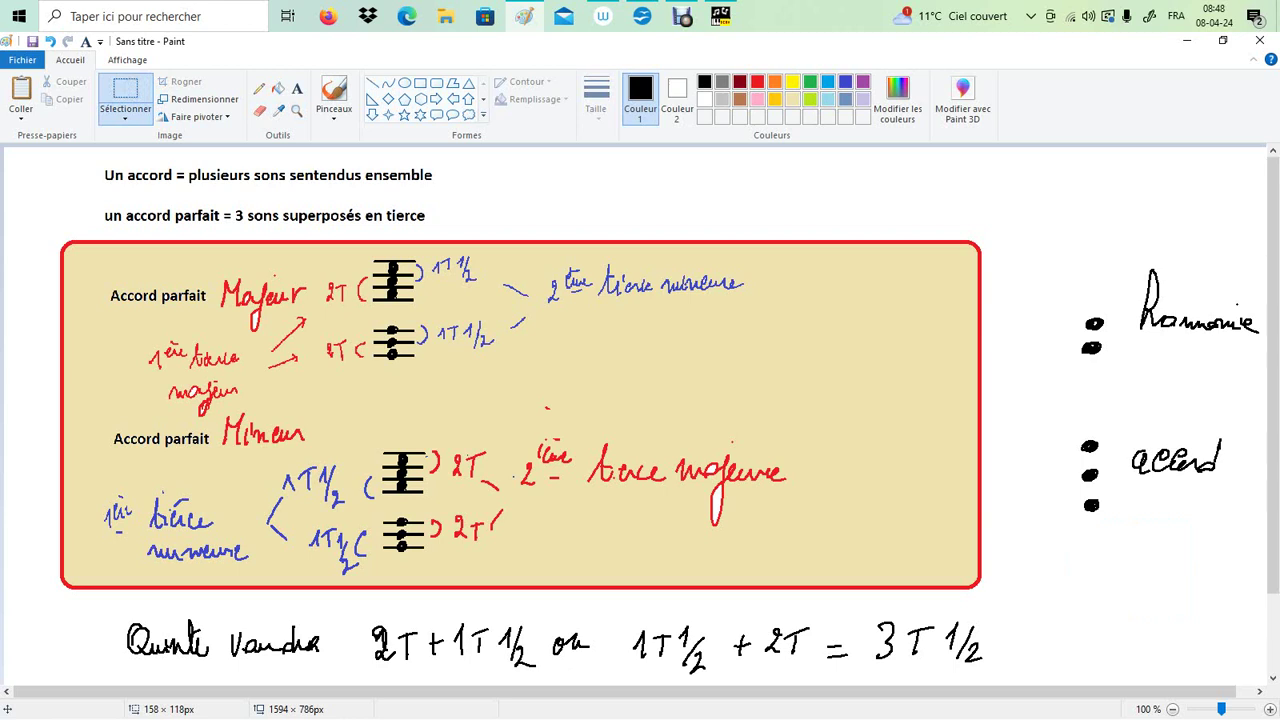
# Step: Draw two more dots below the "accord" column and a brace beside its first three dots, and return to NoteWorthy Composer
pyautogui.click(259, 88)
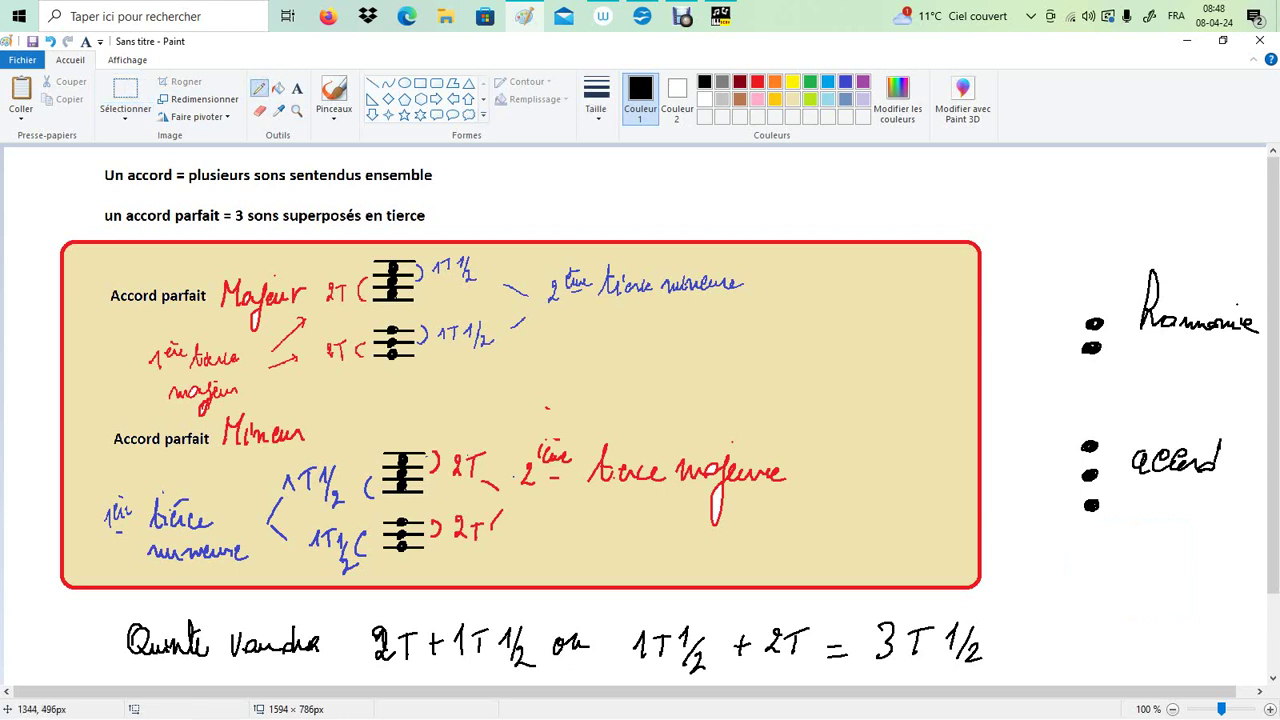
pyautogui.moveTo(1088, 540); pyautogui.dragTo(1093, 578)
pyautogui.moveTo(1064, 438); pyautogui.dragTo(1069, 527)
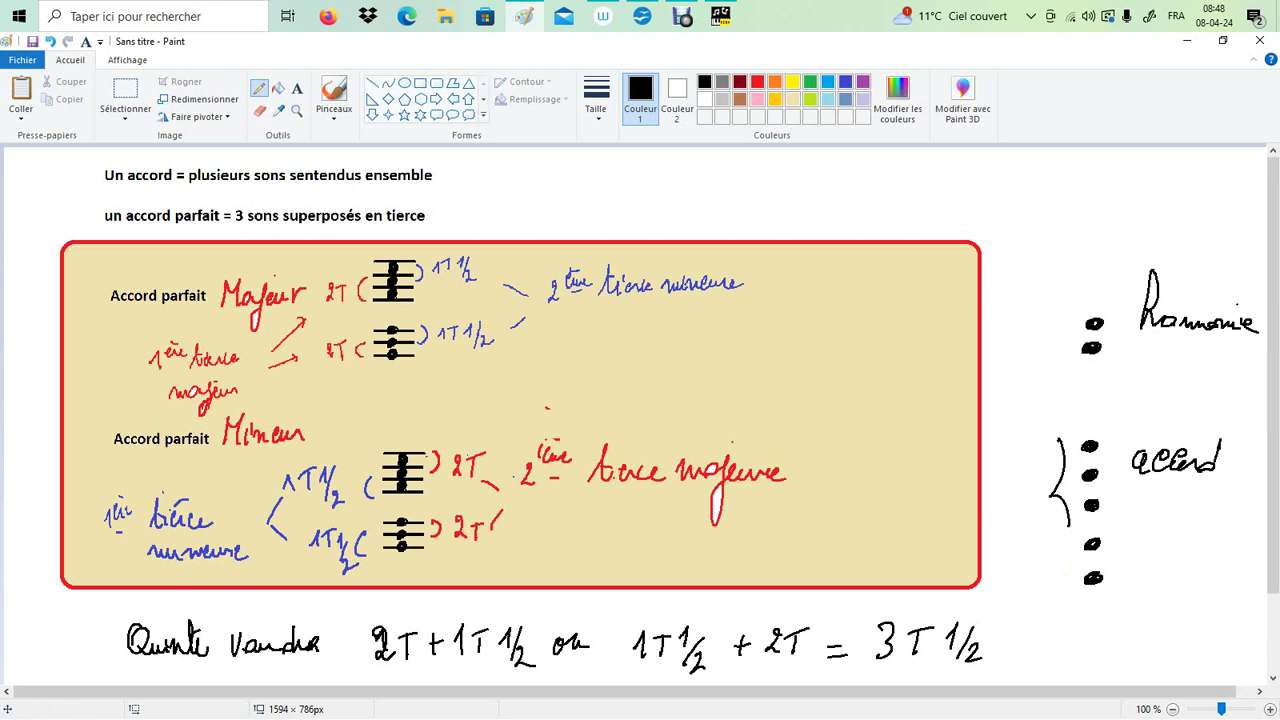
pyautogui.click(845, 82)
pyautogui.hotkey('alt', 'Tab')
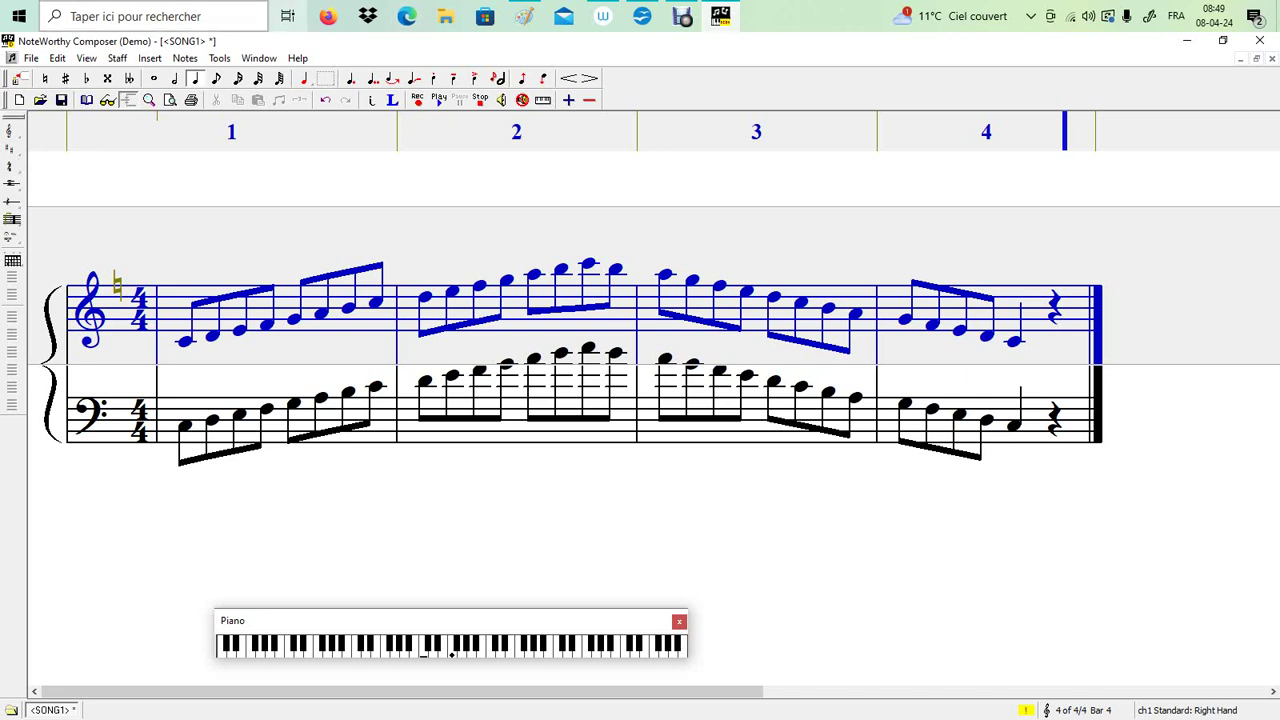
# Step: Insert a Double-style bar line after the quarter rest to close measure 4 of the right-hand staff
pyautogui.click(150, 58)
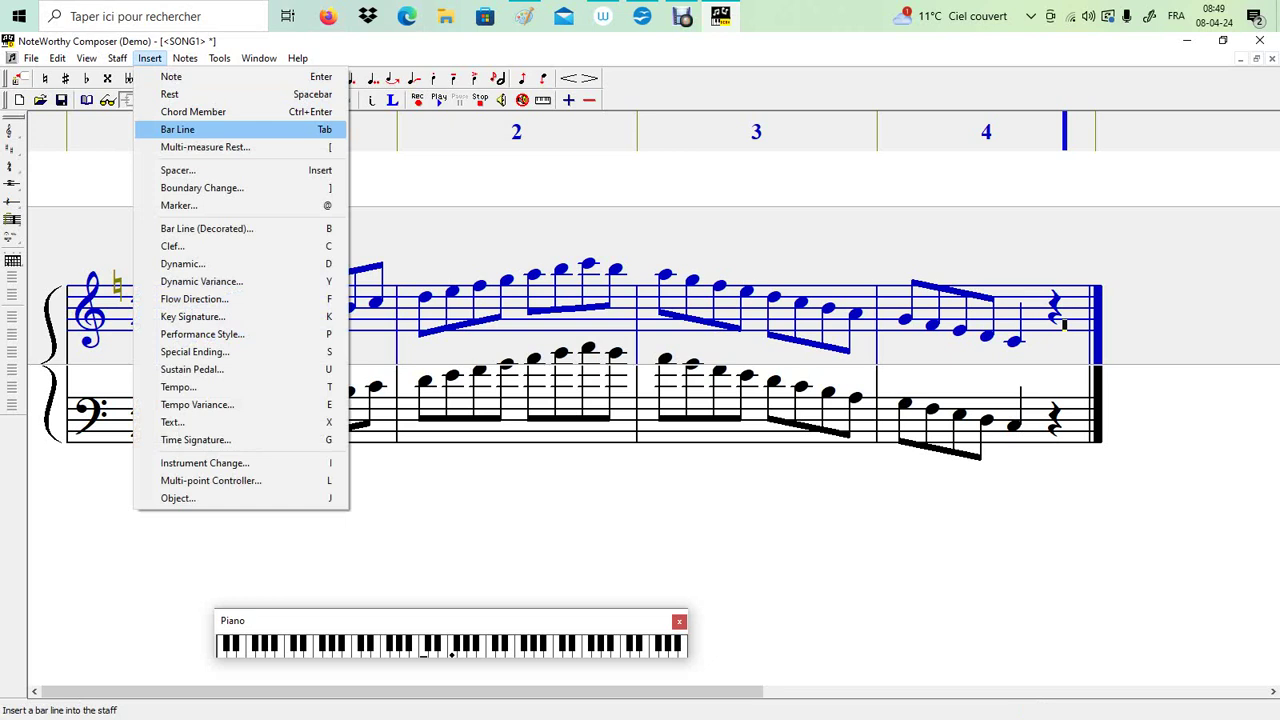
pyautogui.press('Return')
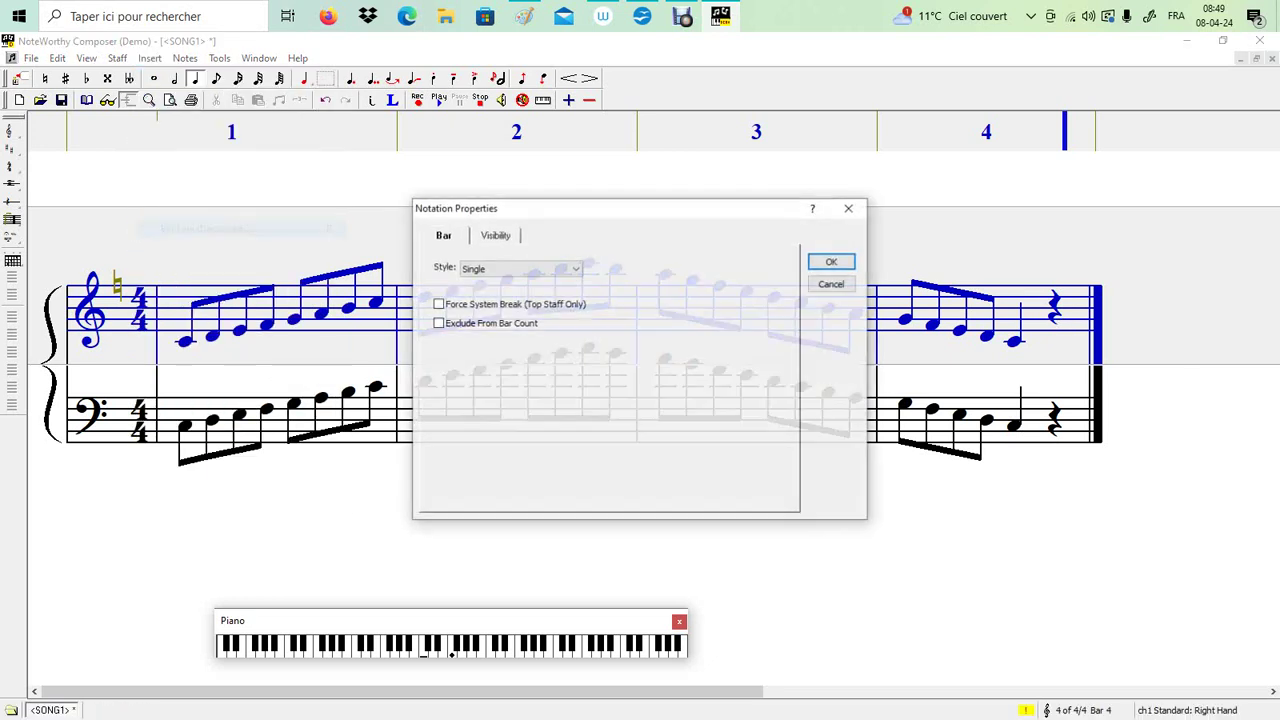
pyautogui.hotkey('alt', 'Down')
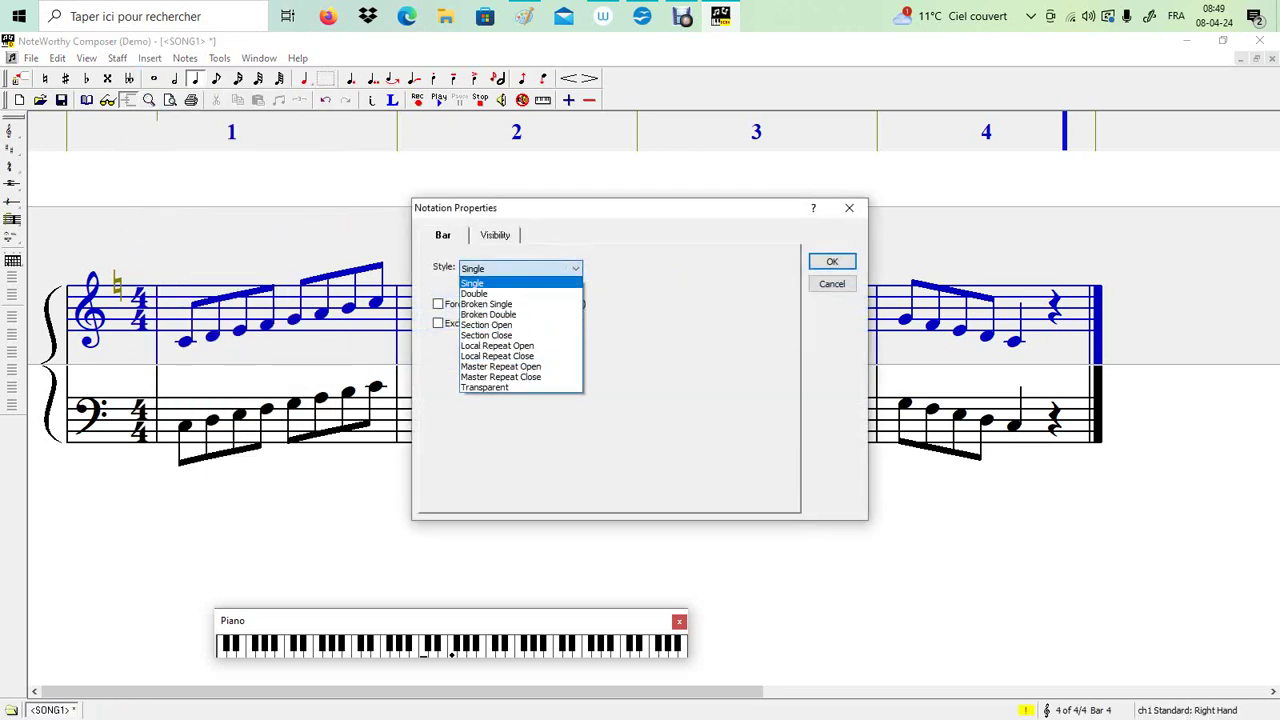
pyautogui.press('Down')
pyautogui.press('Return')
pyautogui.press('Return')
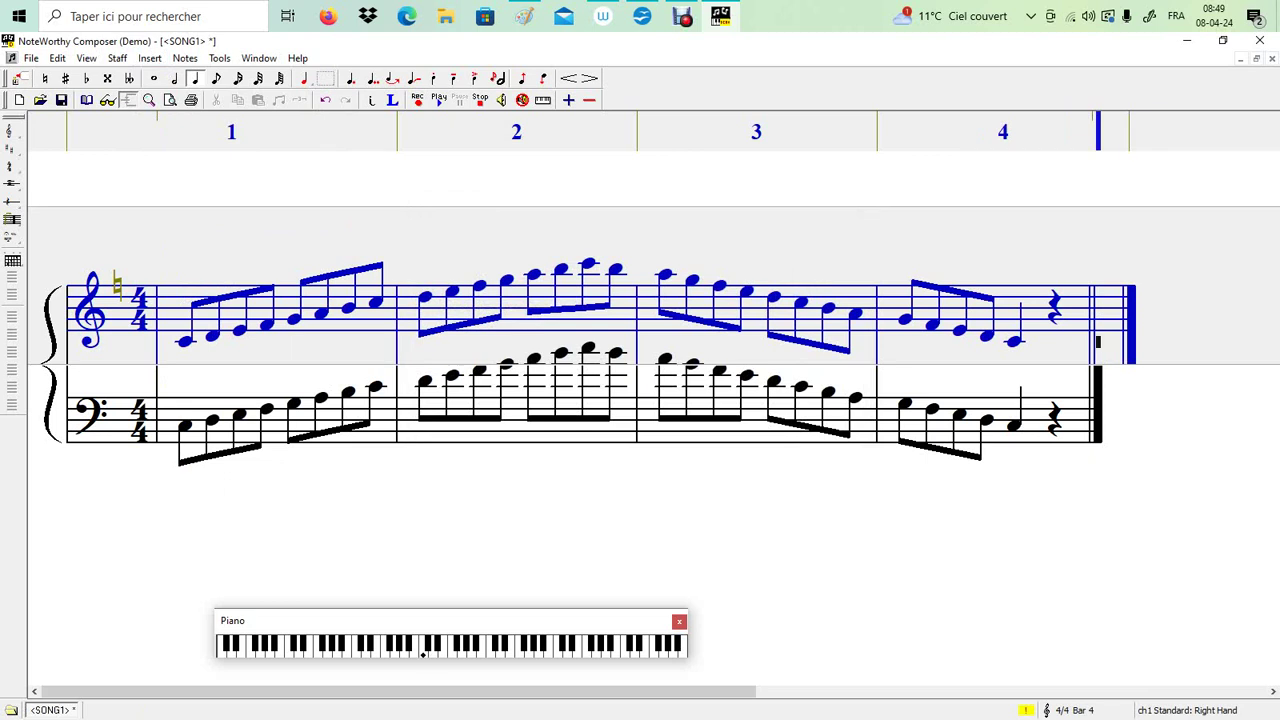
# Step: Build a quarter-note C-E-G chord at the start of measure 5 on the right-hand staff
pyautogui.press('Return')
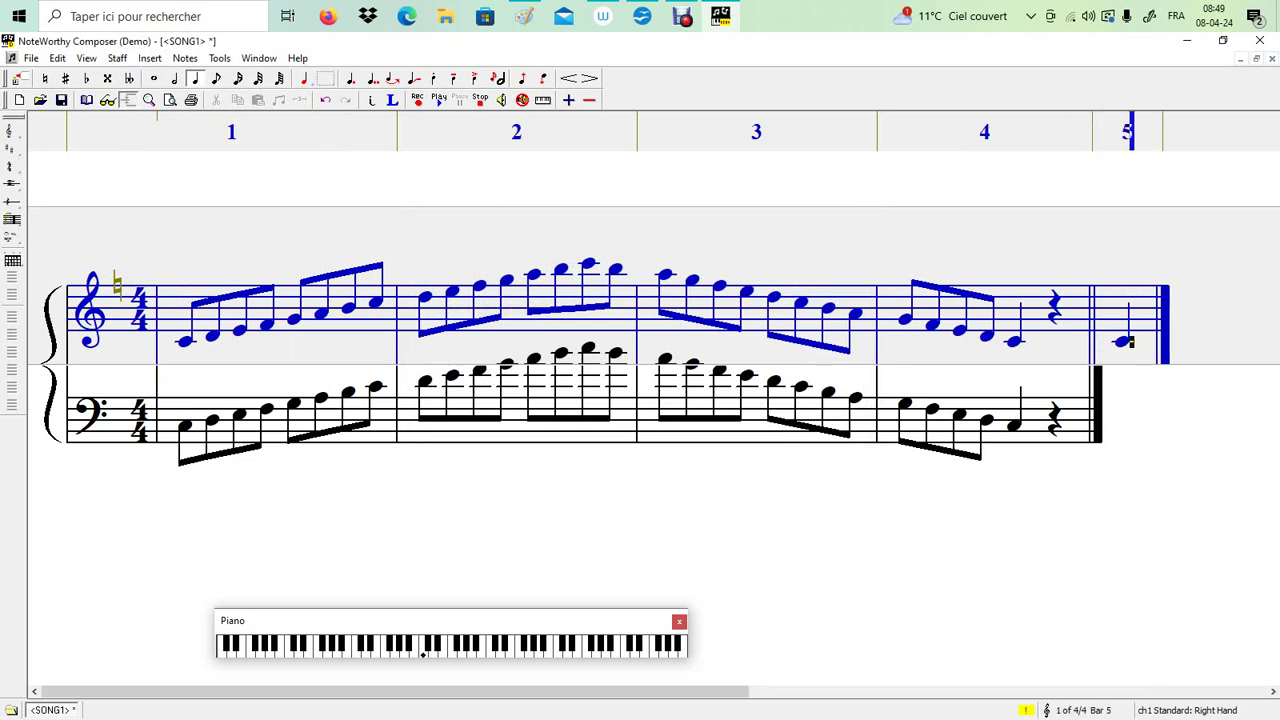
pyautogui.press('Up')
pyautogui.hotkey('shift', 'Return')
pyautogui.press('Up')
pyautogui.press('Up')
pyautogui.press('Up')
pyautogui.press('Up')
pyautogui.press('Up')
pyautogui.press('Up')
pyautogui.press('Up')
pyautogui.press('Down')
pyautogui.press('Down')
pyautogui.press('Down')
pyautogui.press('Down')
pyautogui.press('Down')
pyautogui.press('Down')
pyautogui.hotkey('shift', 'Return')
pyautogui.scroll(-3, 640, 318)
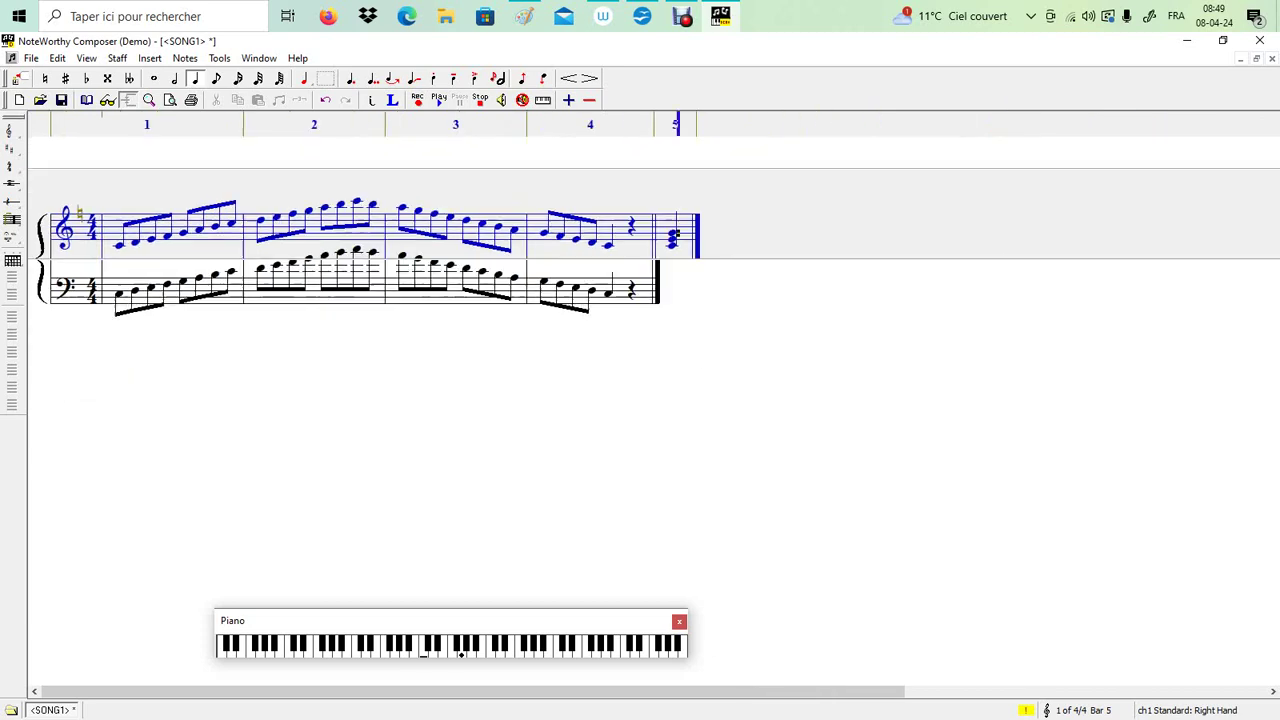
pyautogui.scroll(1, 640, 318)
pyautogui.scroll(1, 640, 318)
pyautogui.click(860, 300)
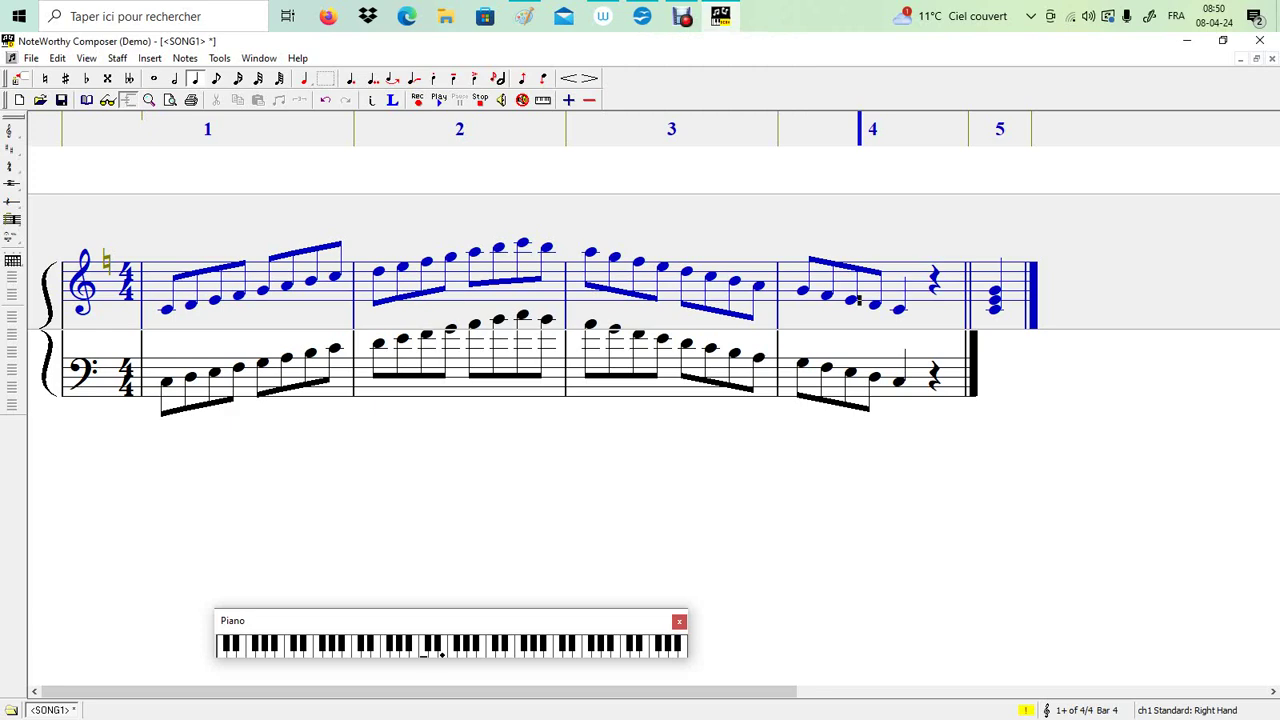
# Step: Switch to the Calc chord table and examine the degree I Tonique row's thirds, fifth and chord type, checking the fifth against the Paint notes
pyautogui.click(642, 16)
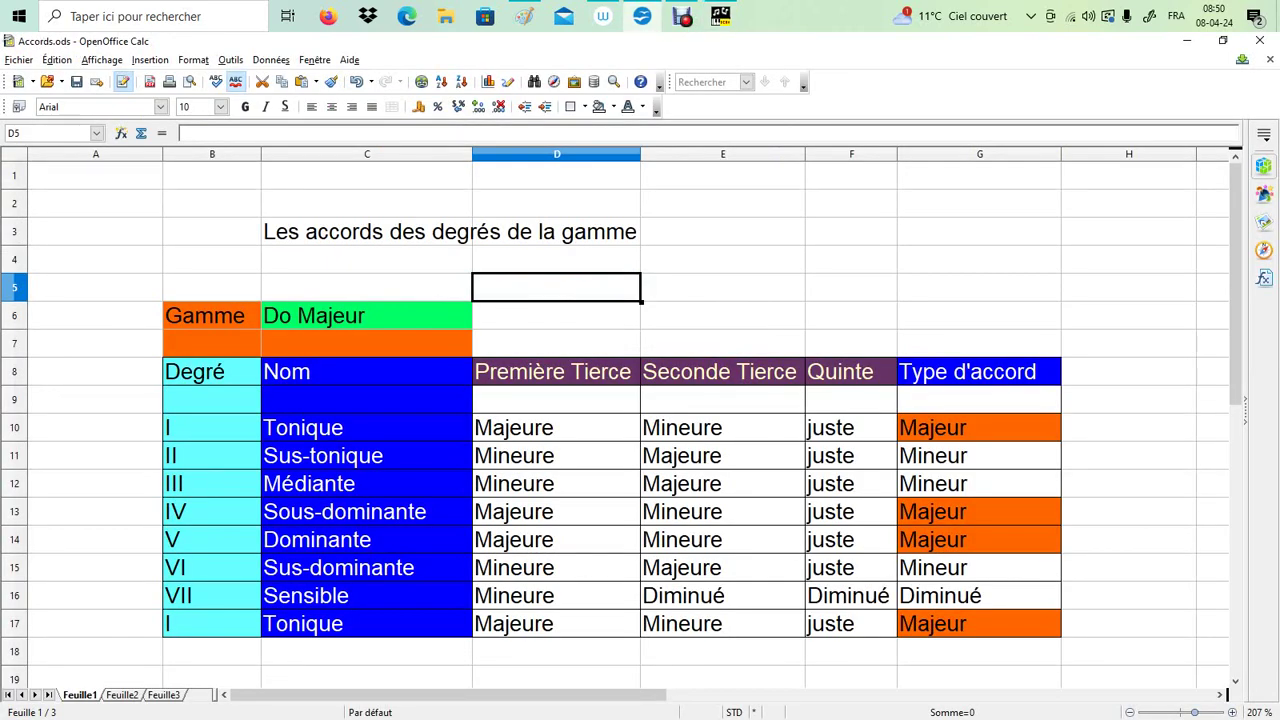
pyautogui.click(366, 427)
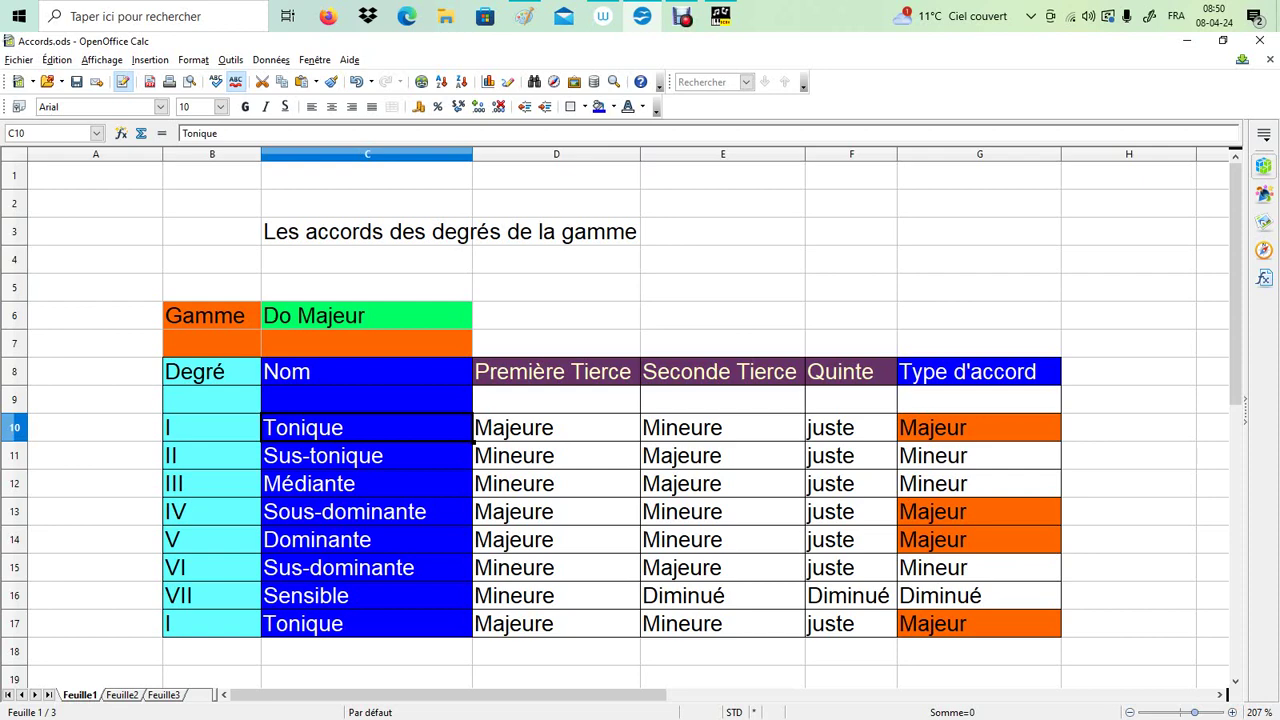
pyautogui.click(556, 428)
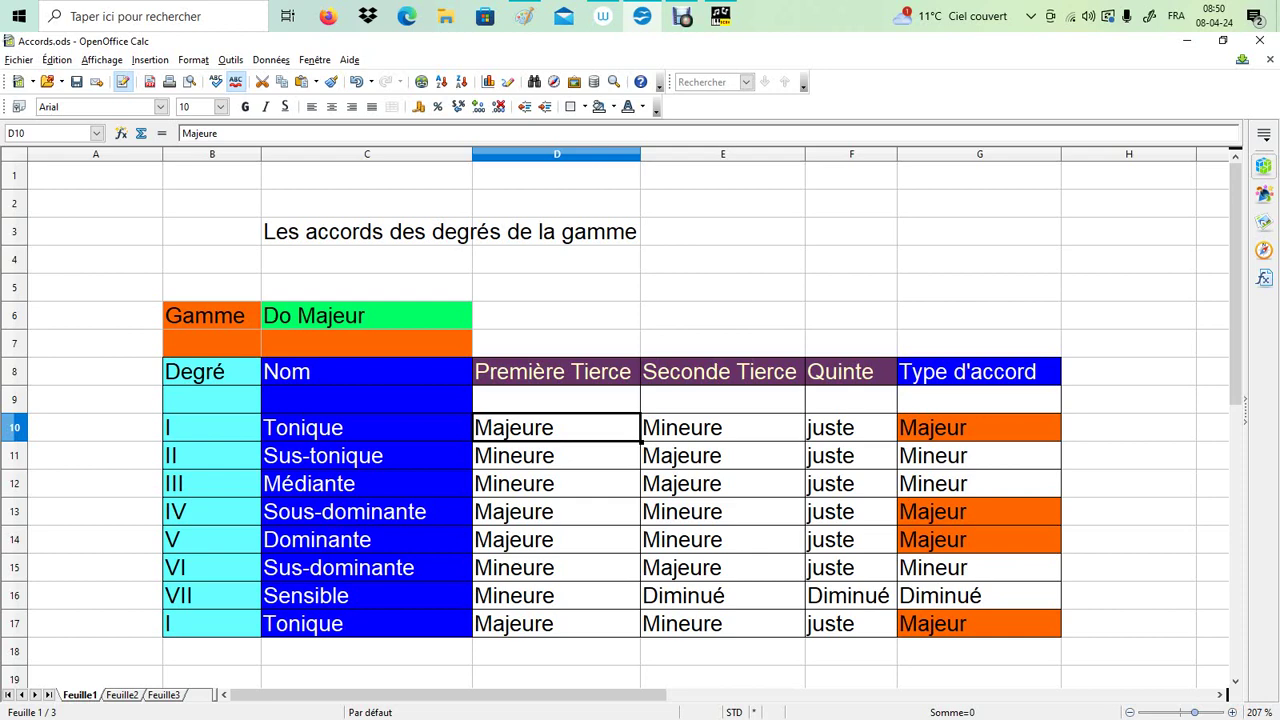
pyautogui.click(722, 427)
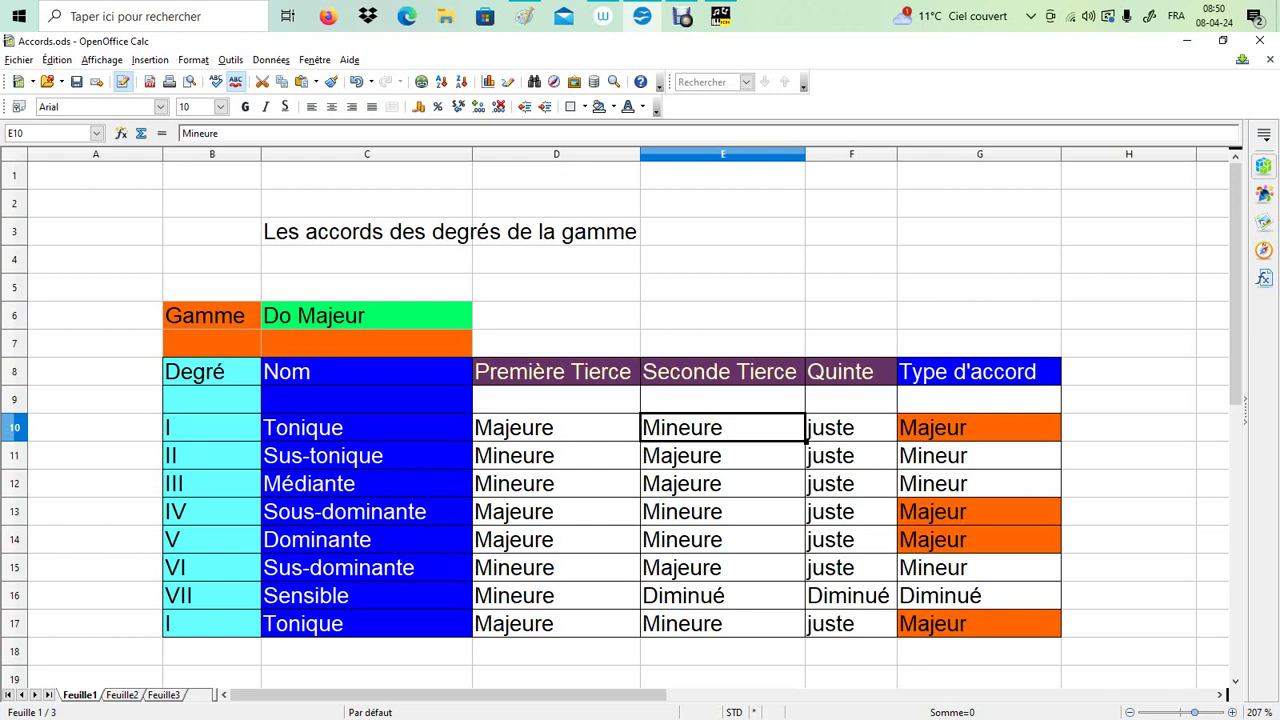
pyautogui.click(556, 427)
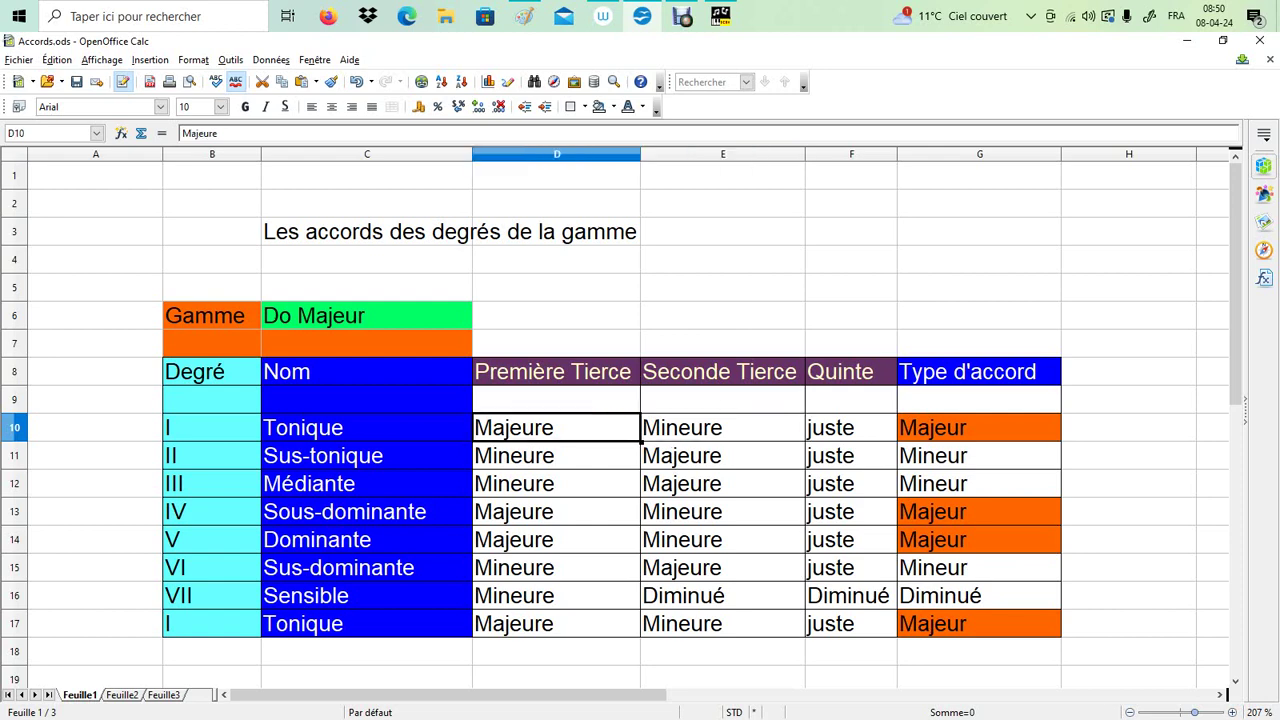
pyautogui.click(722, 427)
pyautogui.click(851, 427)
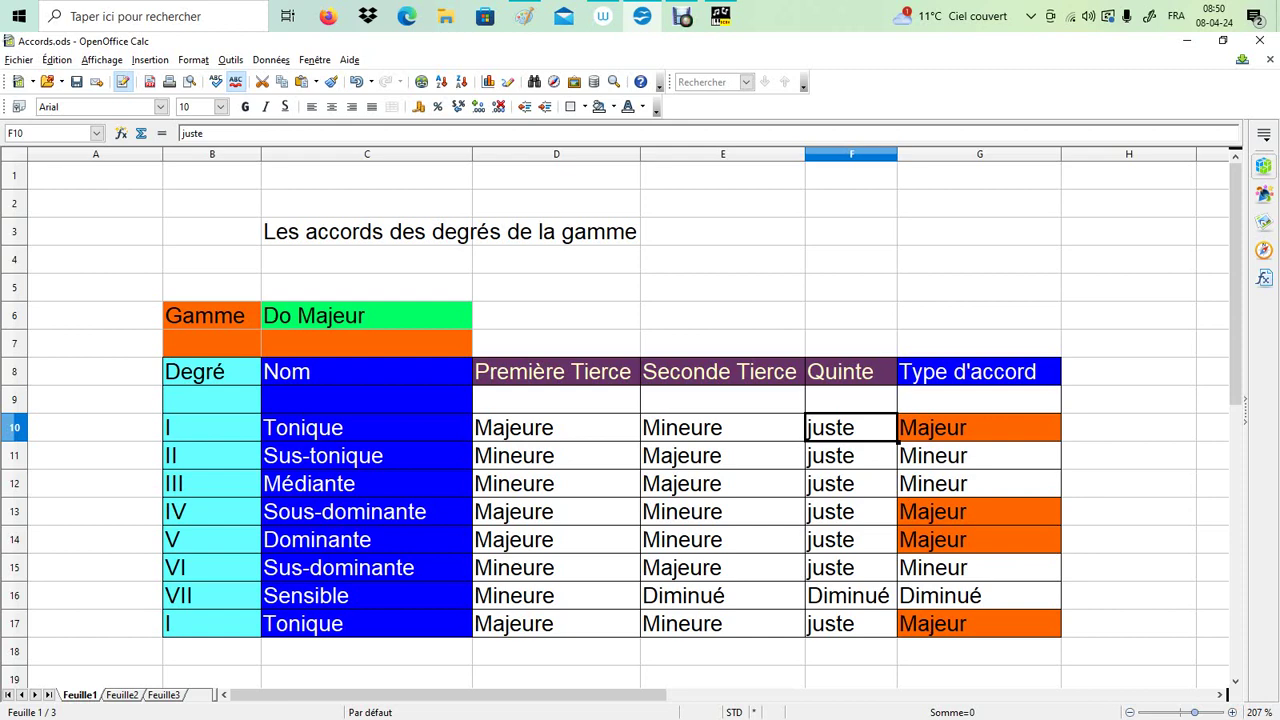
pyautogui.click(524, 16)
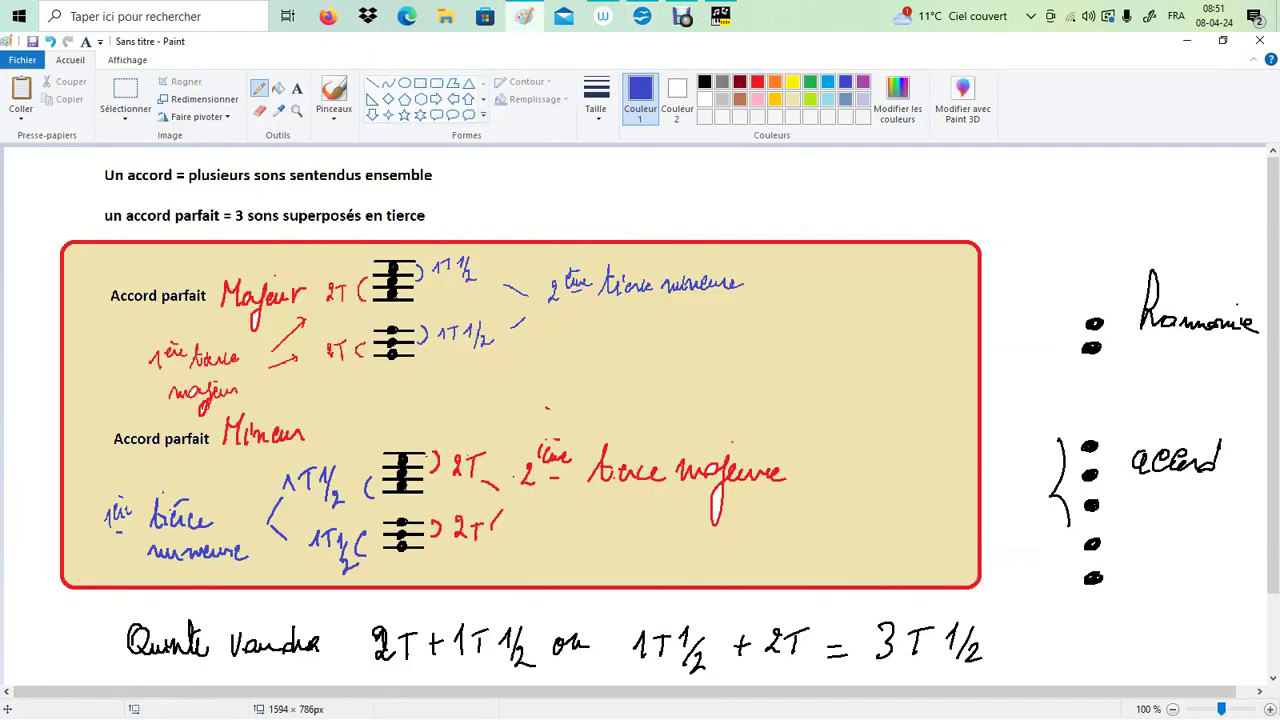
pyautogui.hotkey('alt', 'Tab')
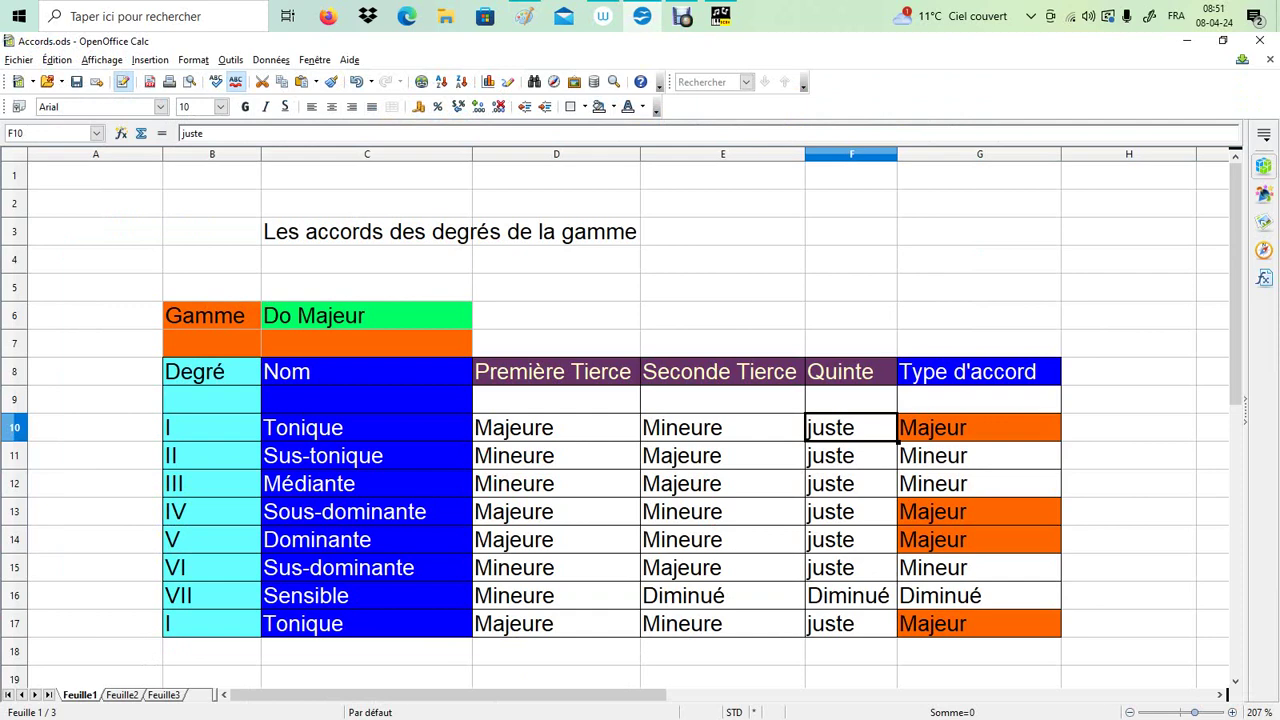
pyautogui.click(979, 427)
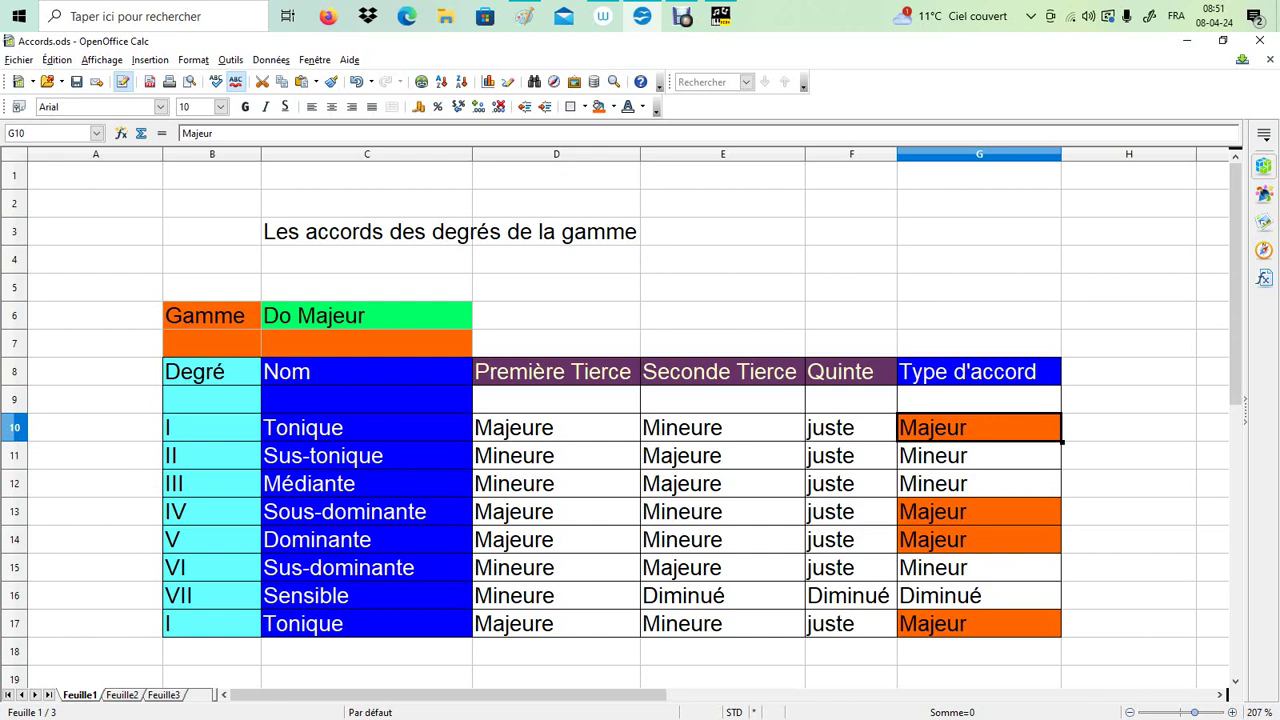
# Step: Return to NoteWorthy Composer and add a quarter-note C-E-G chord after the final rest on the left-hand staff
pyautogui.click(720, 16)
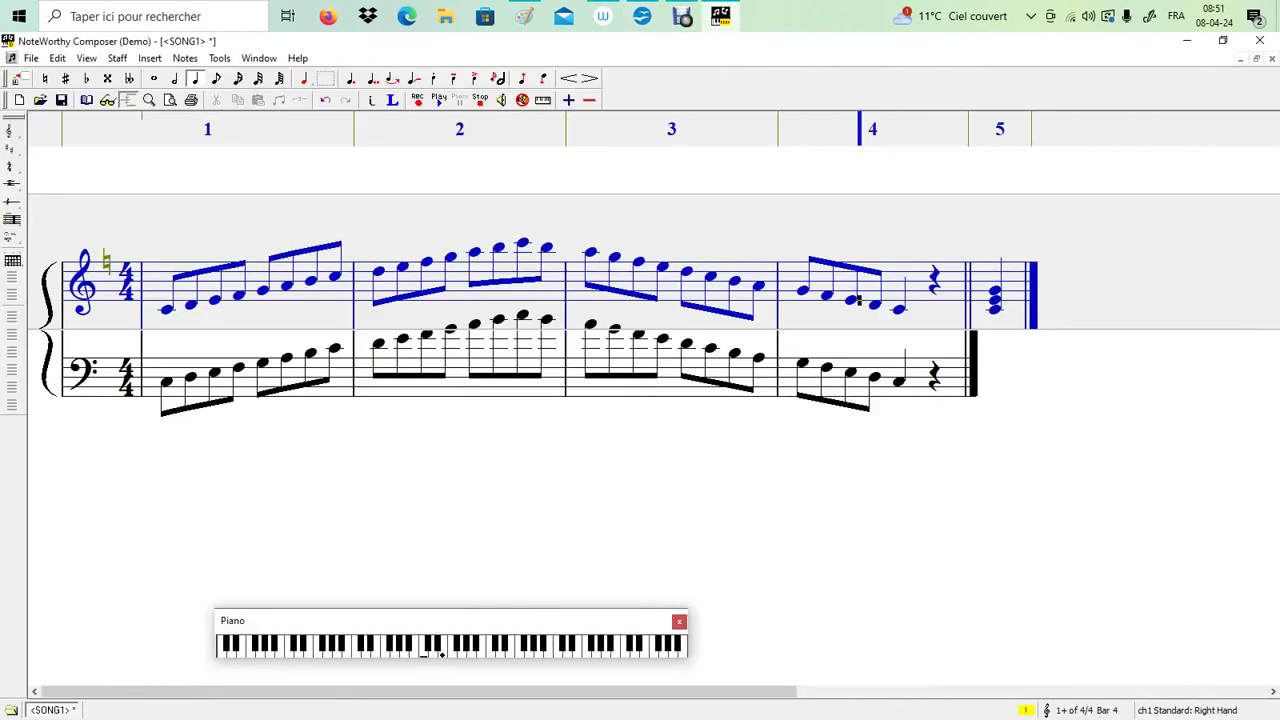
pyautogui.click(940, 378)
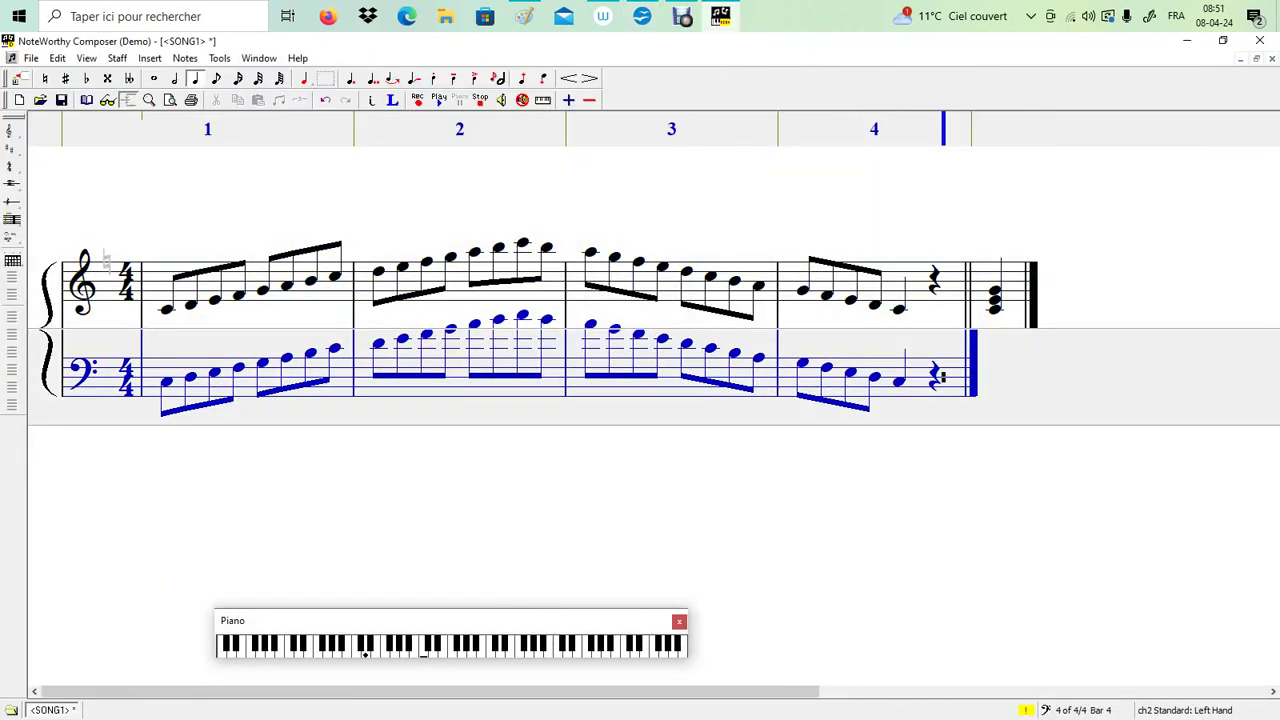
pyautogui.hscroll(2, 640, 330)
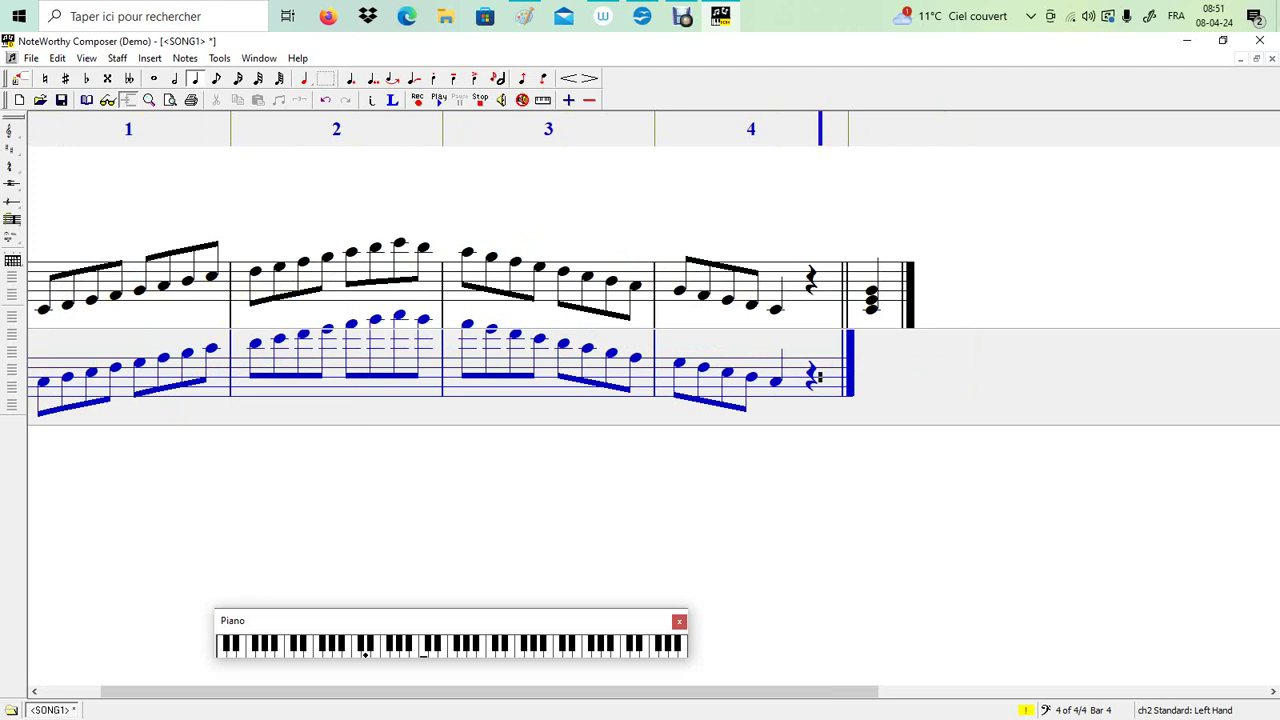
pyautogui.hscroll(2, 640, 330)
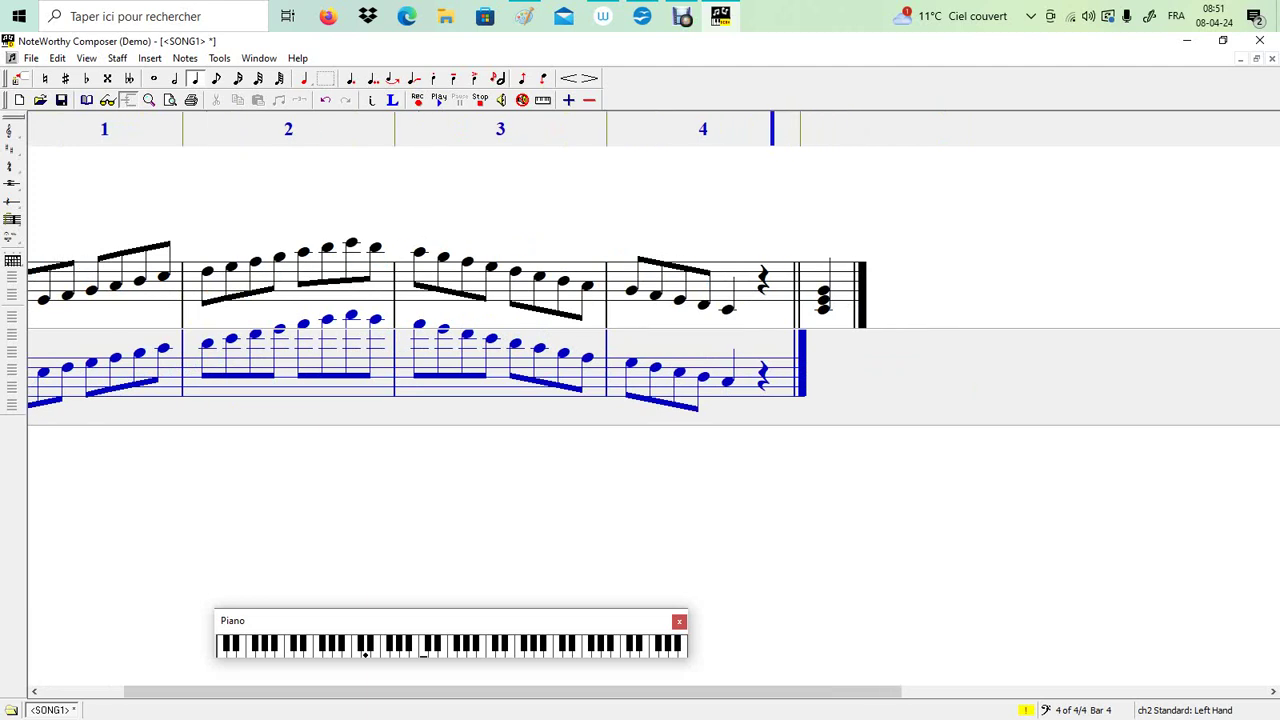
pyautogui.hscroll(-3, 640, 330)
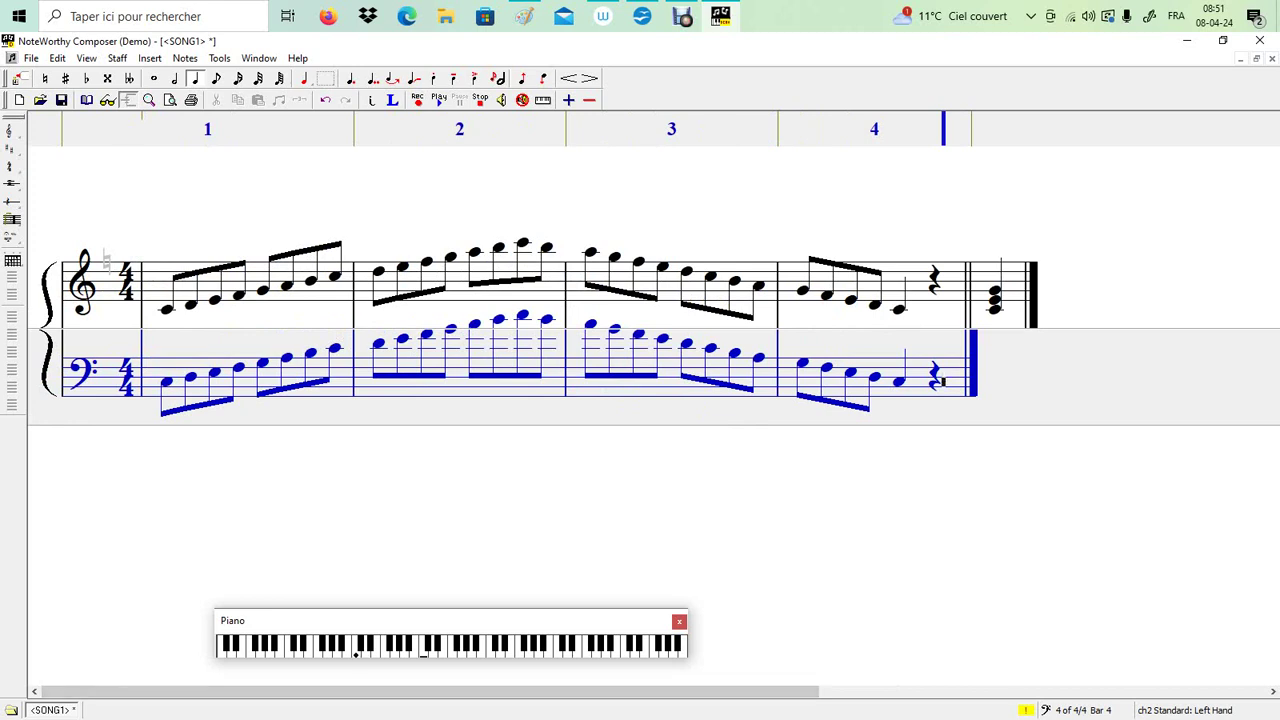
pyautogui.press('Return')
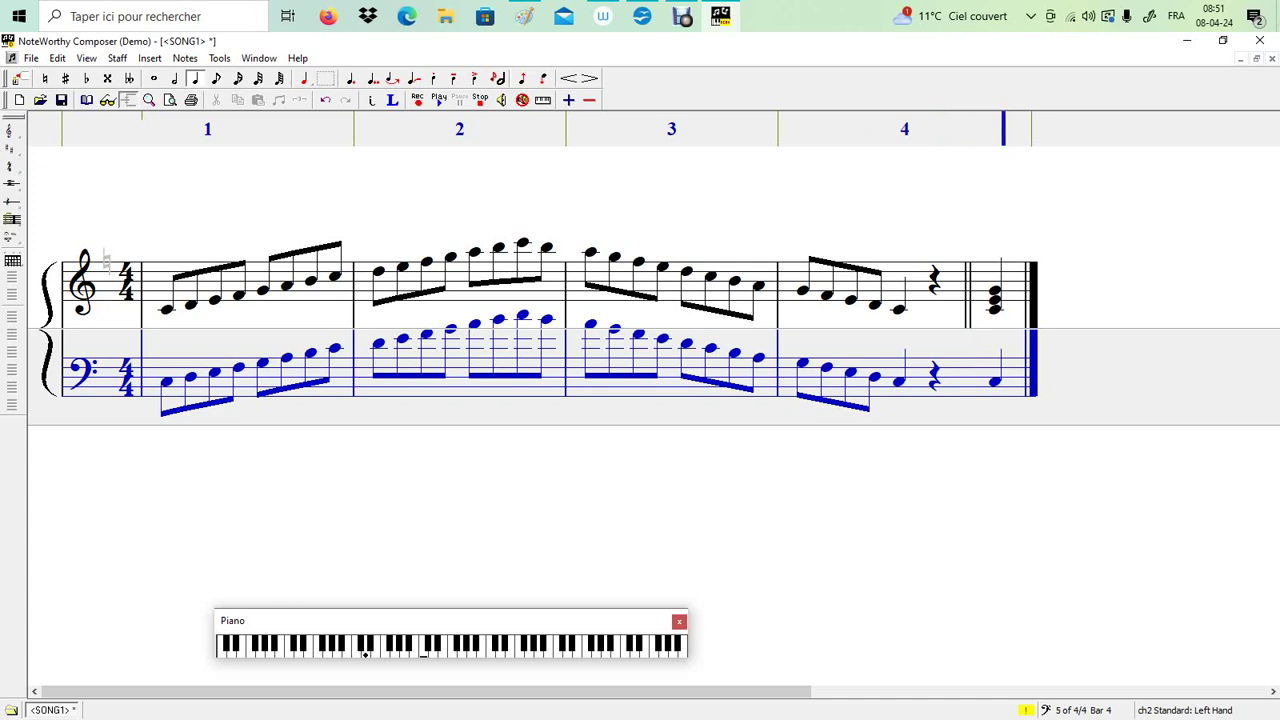
pyautogui.press('Up')
pyautogui.press('Up')
pyautogui.hotkey('ctrl', 'Return')
pyautogui.hotkey('ctrl', 'Return')
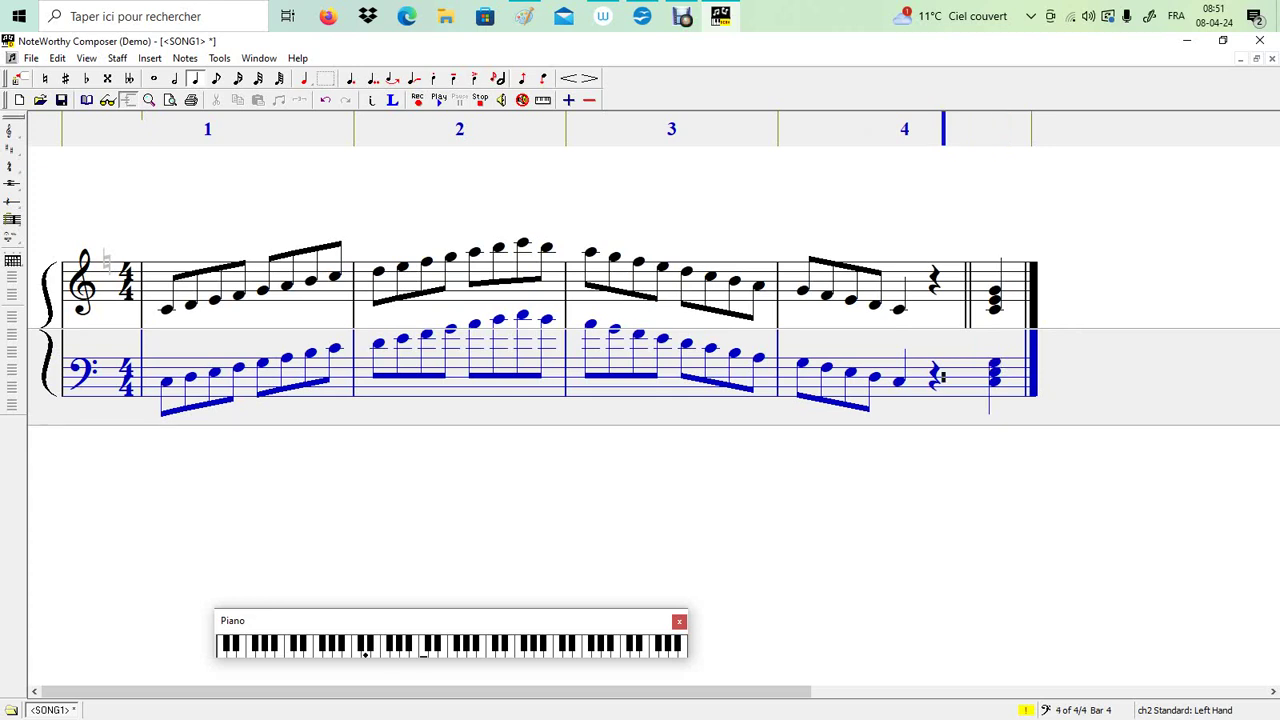
# Step: Insert a Double-style bar line between the quarter rest and the C-E-G chord on the left-hand staff
pyautogui.click(943, 378)
pyautogui.click(149, 58)
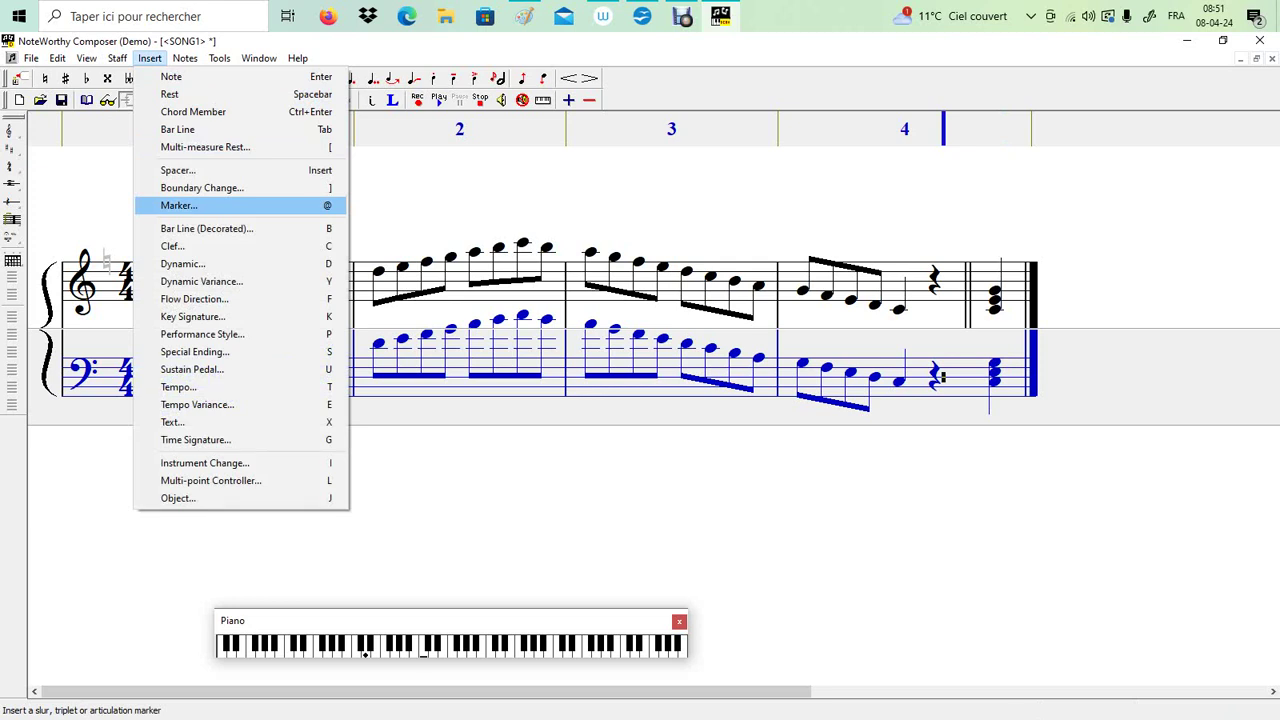
pyautogui.press('Down')
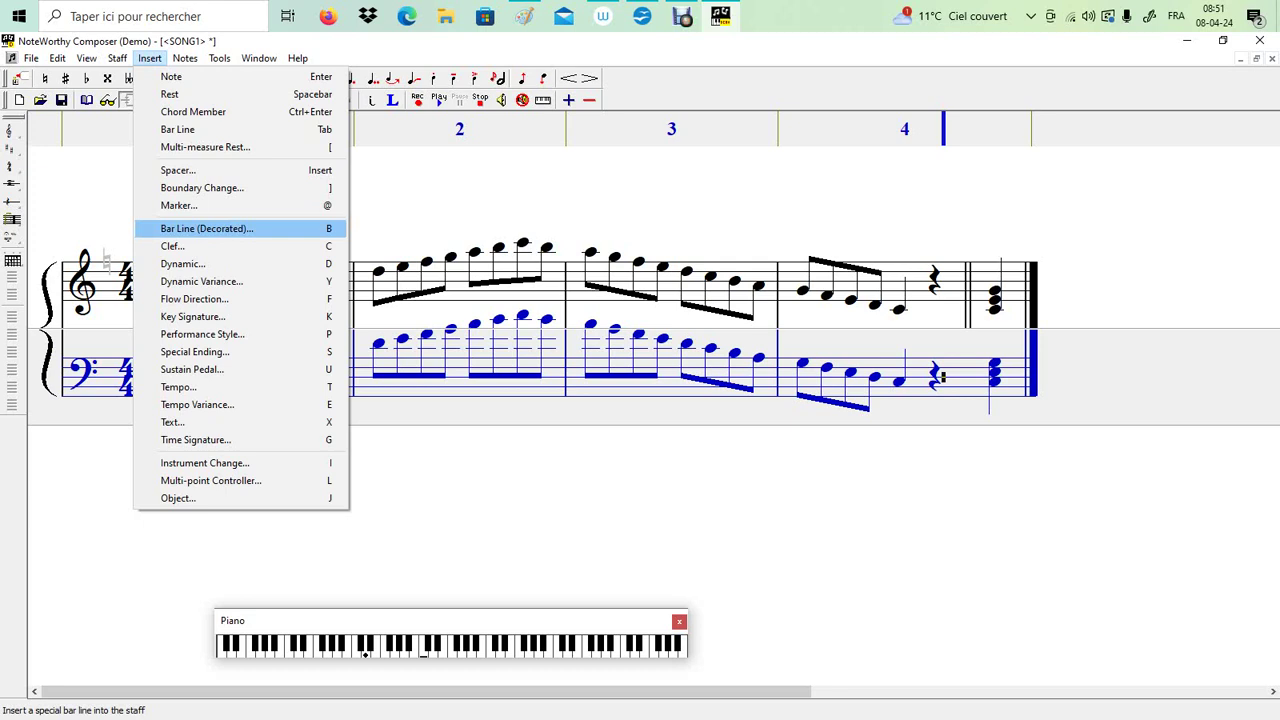
pyautogui.press('Return')
pyautogui.press('Return')
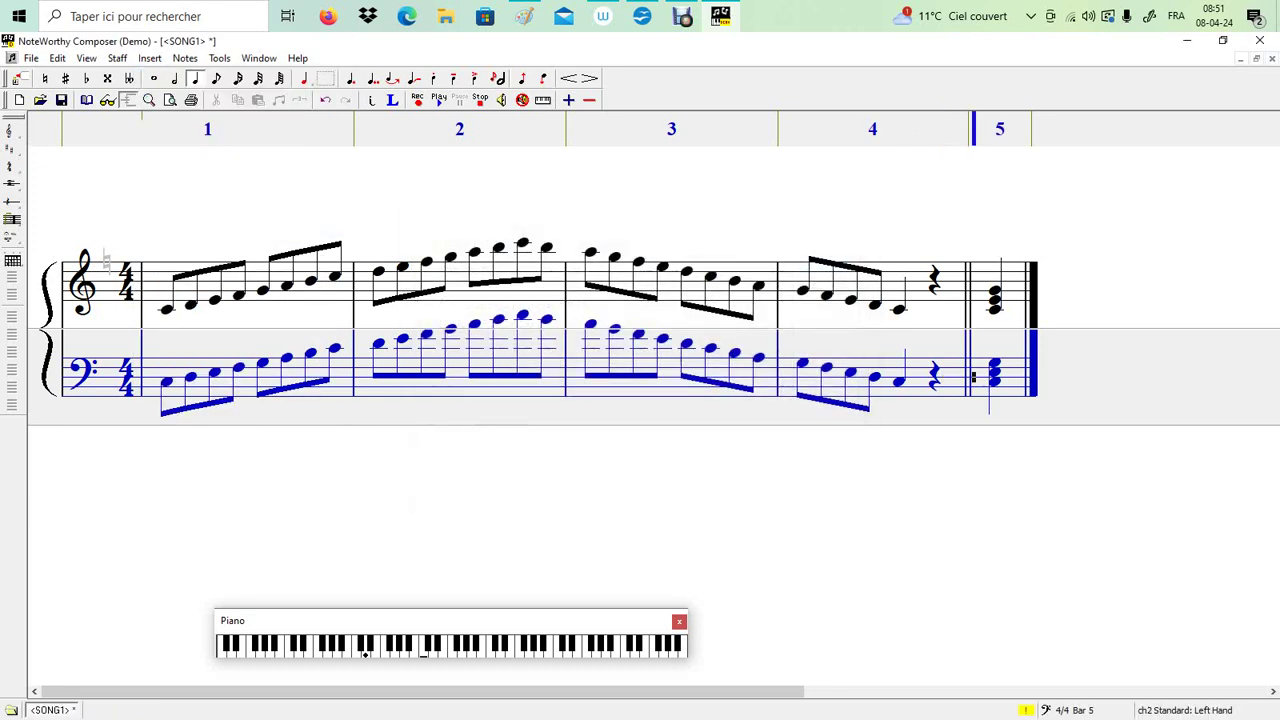
# Step: Add a quarter-note D-F-A chord after the C-E-G chord on the right-hand staff, and activate the left-hand staff
pyautogui.click(907, 516)
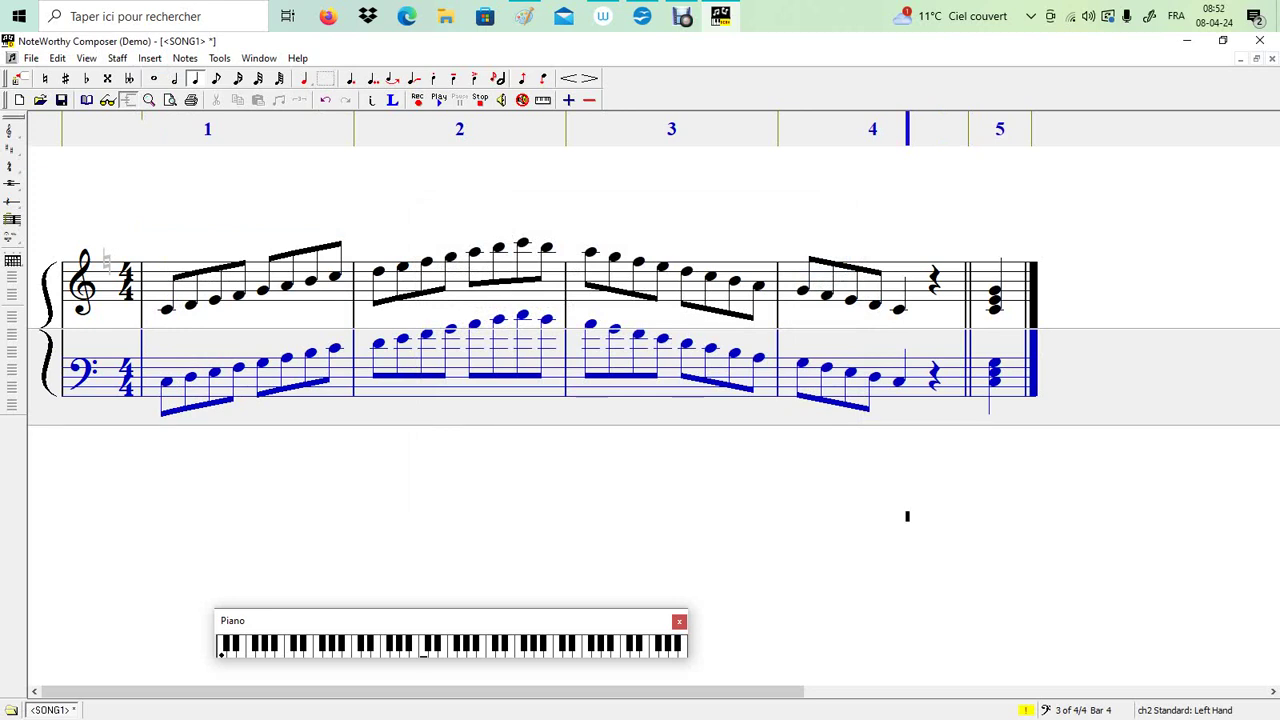
pyautogui.hotkey('ctrl', 'Up')
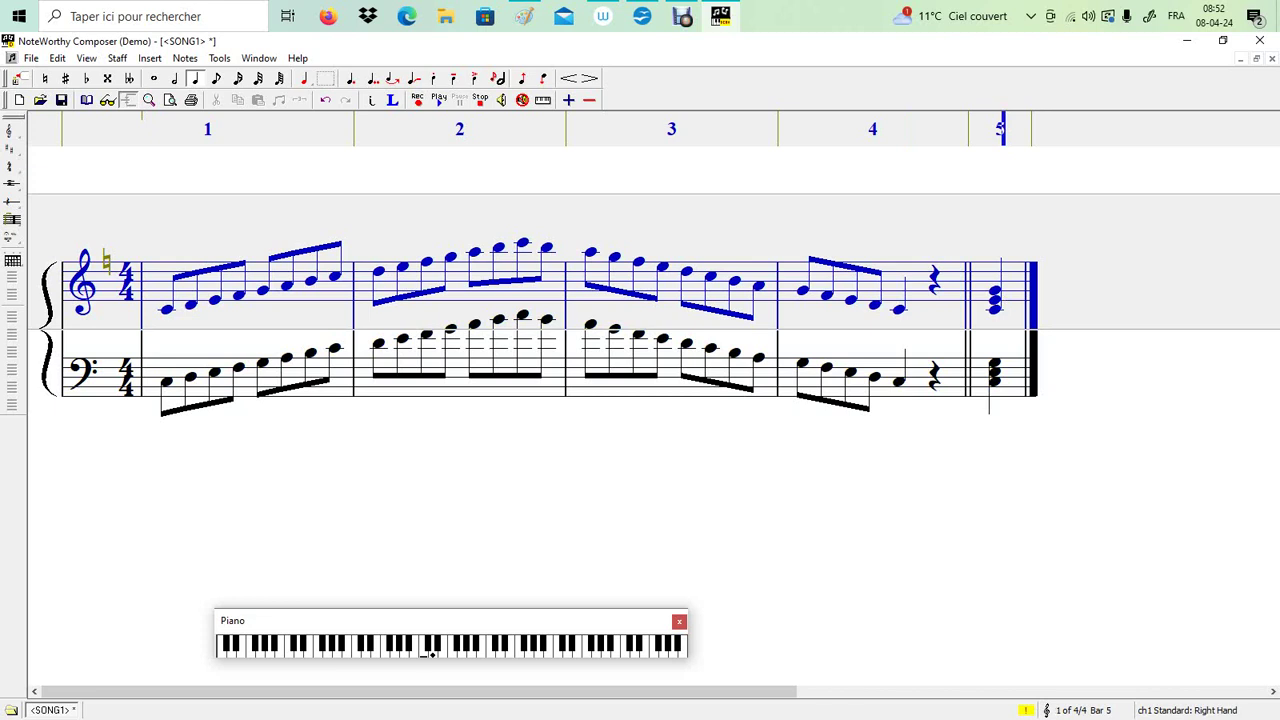
pyautogui.press('Return')
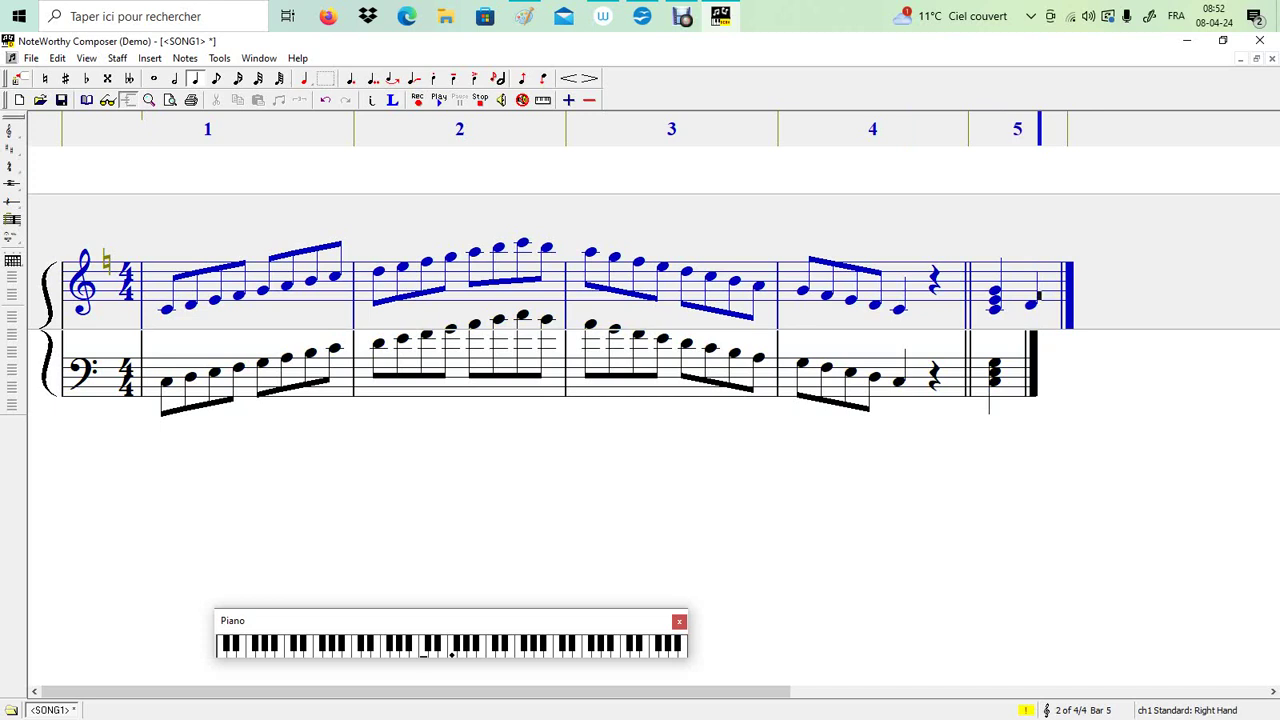
pyautogui.press('Up')
pyautogui.press('Up')
pyautogui.press('Up')
pyautogui.hotkey('ctrl', 'Return')
pyautogui.hotkey('ctrl', 'Down')
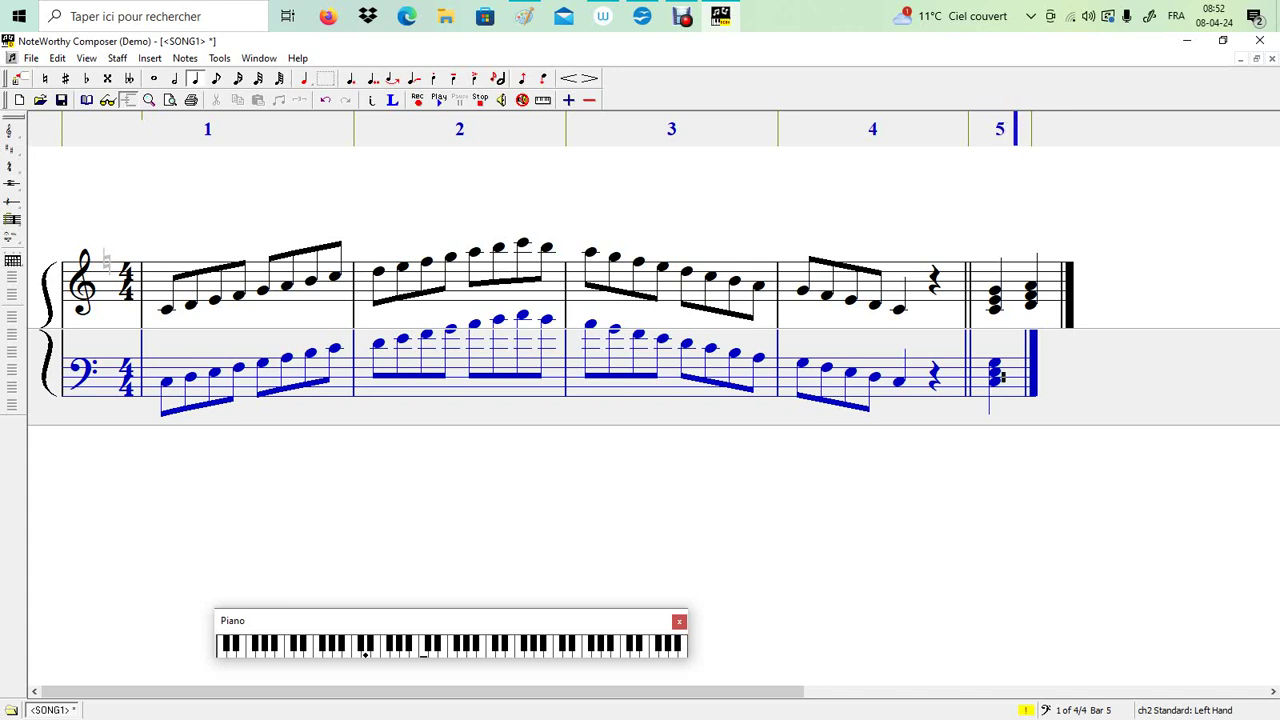
# Step: Try adding D as a chord member at the left-hand C-E-G chord, and undo that insertion
pyautogui.hotkey('ctrl', 'Return')
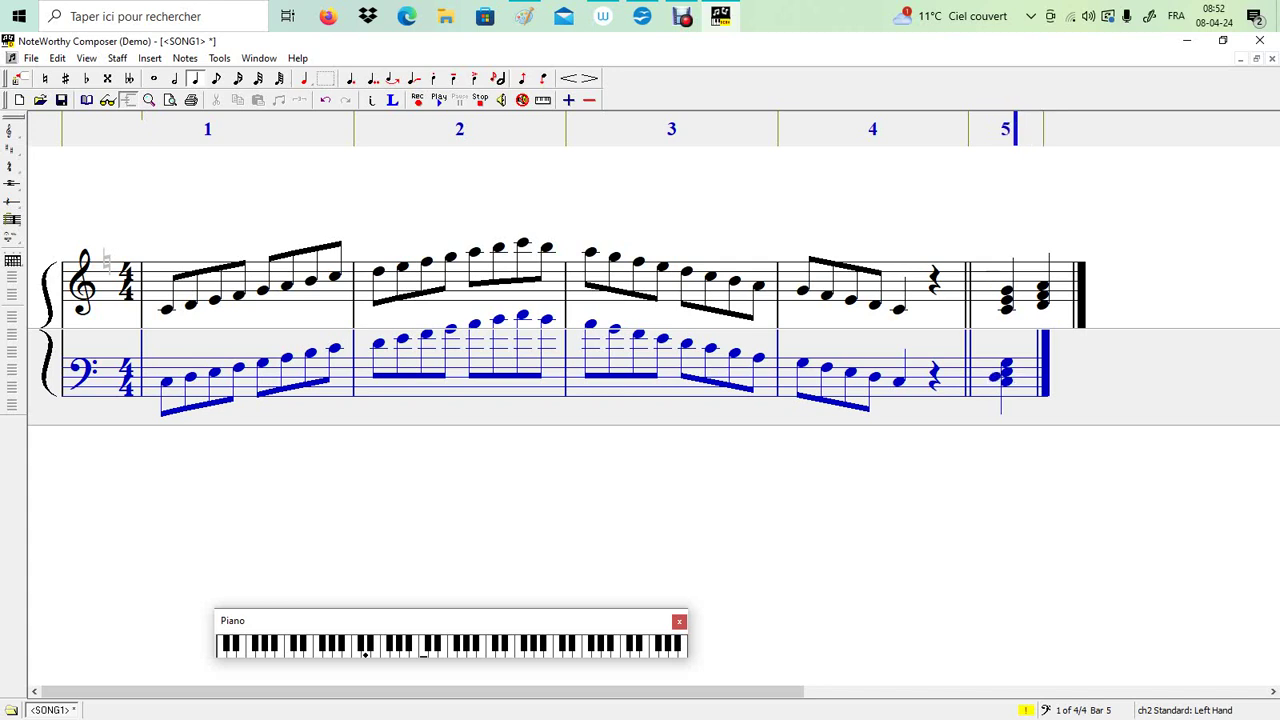
pyautogui.hotkey('alt', 'e')
pyautogui.press('Down')
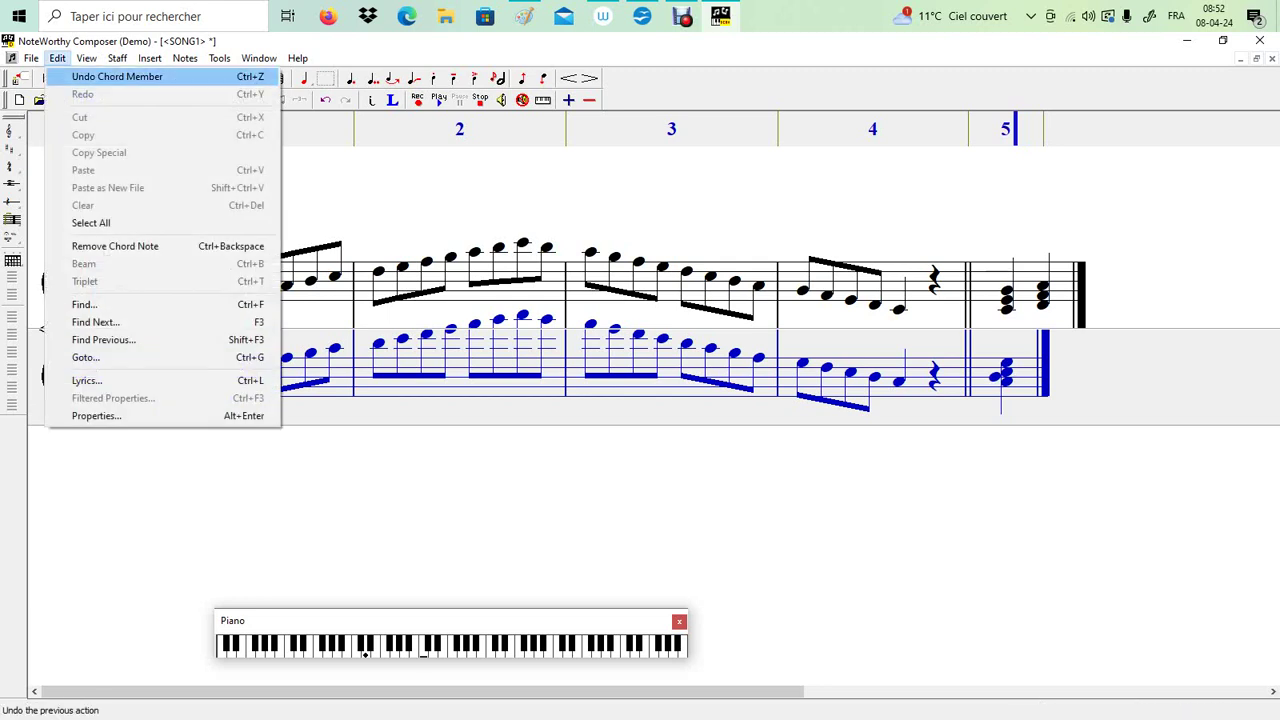
pyautogui.press('Return')
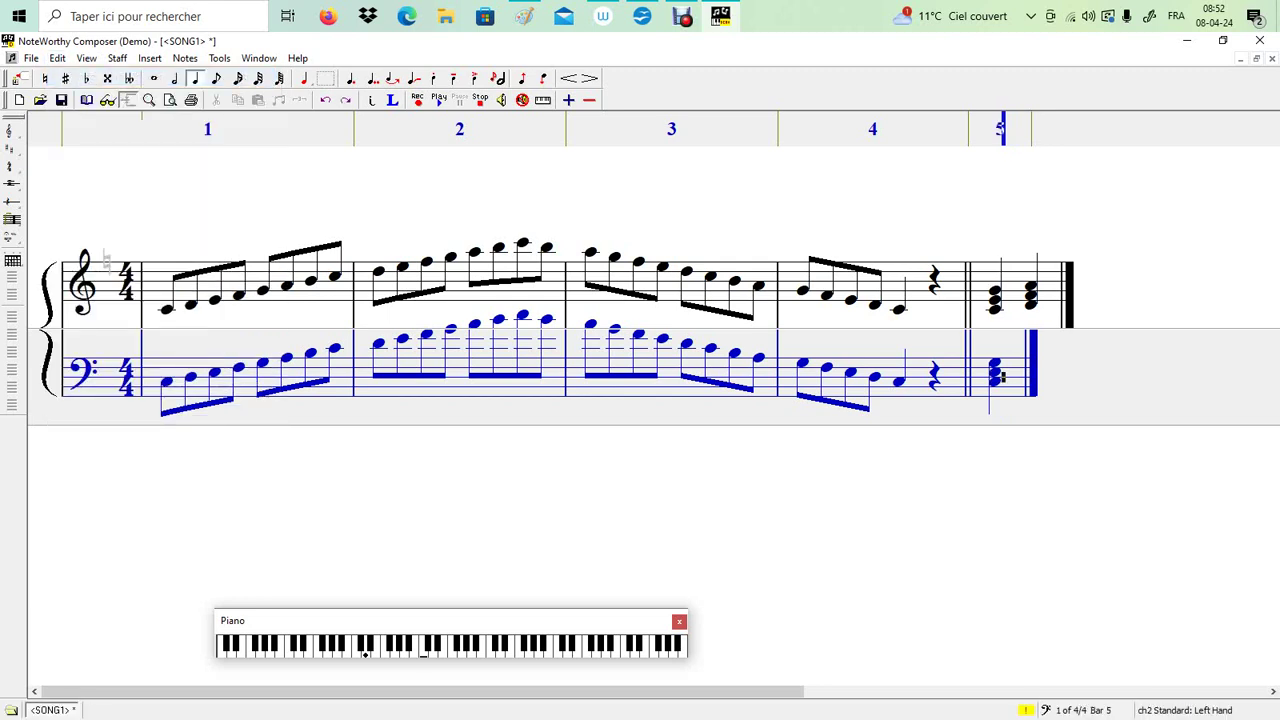
# Step: Add a quarter-note D-F-A chord after the C-E-G chord in measure 5 of the left-hand staff
pyautogui.hscroll(1, 653, 330)
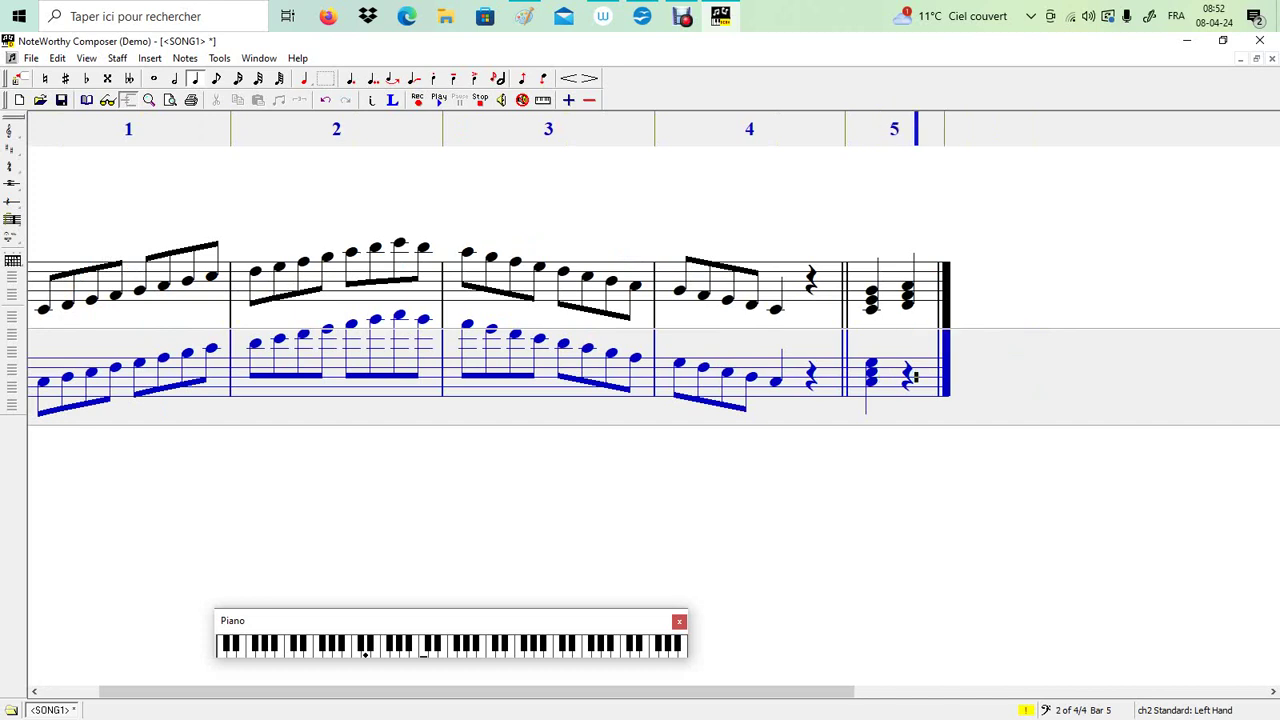
pyautogui.press('Return')
pyautogui.hotkey('ctrl', 'Return')
pyautogui.hotkey('ctrl', 'Up')
pyautogui.hotkey('ctrl', 'Down')
pyautogui.press('Up')
pyautogui.press('Up')
pyautogui.hotkey('ctrl', 'Return')
pyautogui.hscroll(-3, 640, 330)
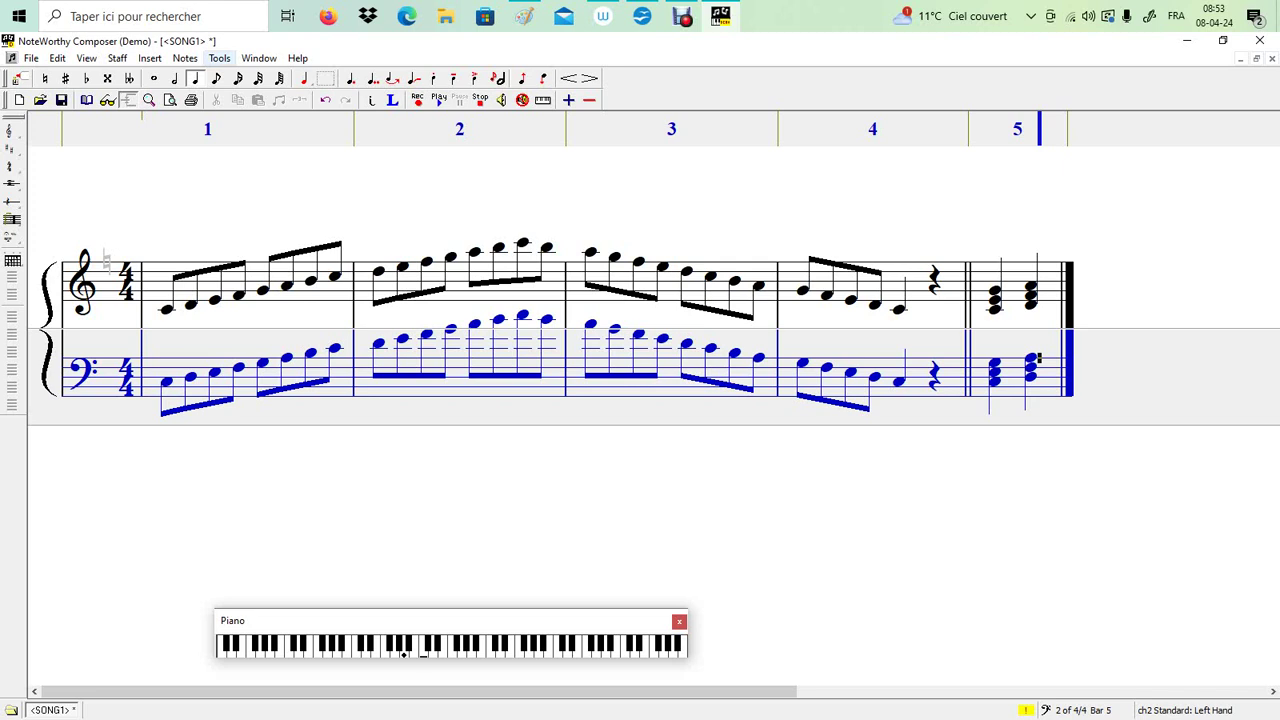
# Step: Insert the text "Accords parfaits des degrés de la gamme de" above measure 1 of the right-hand staff
pyautogui.click(247, 185)
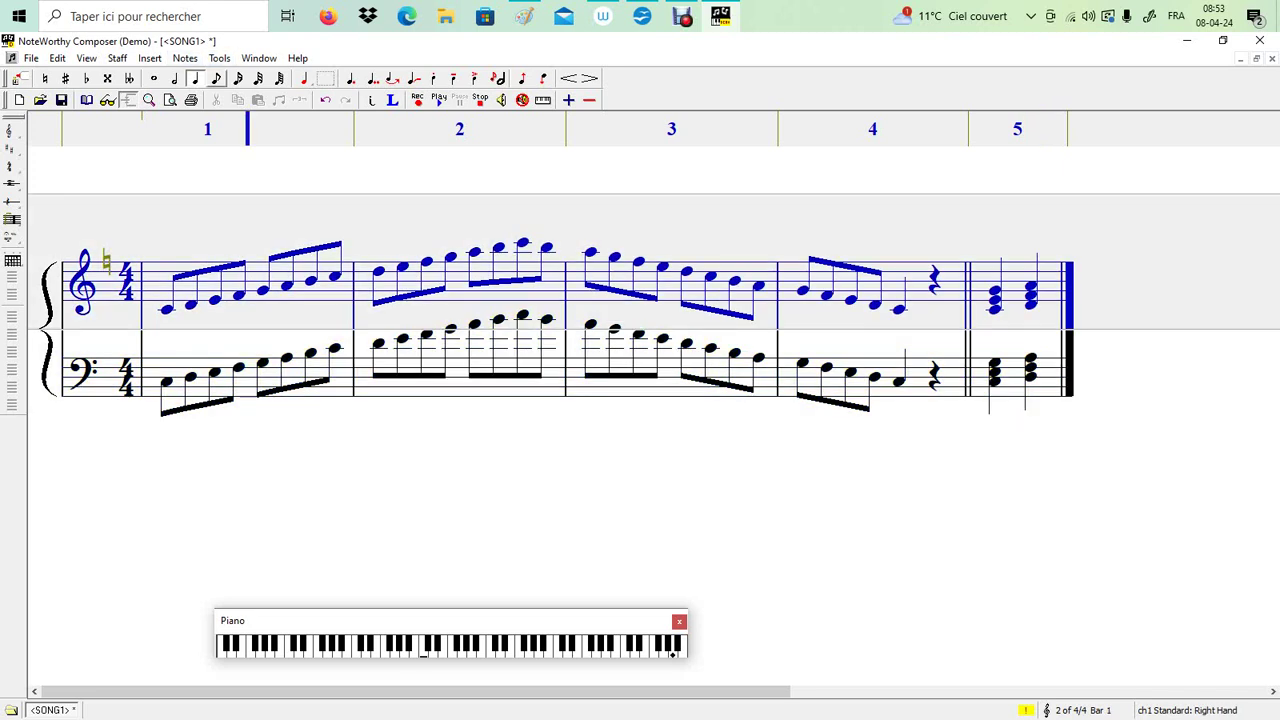
pyautogui.click(149, 58)
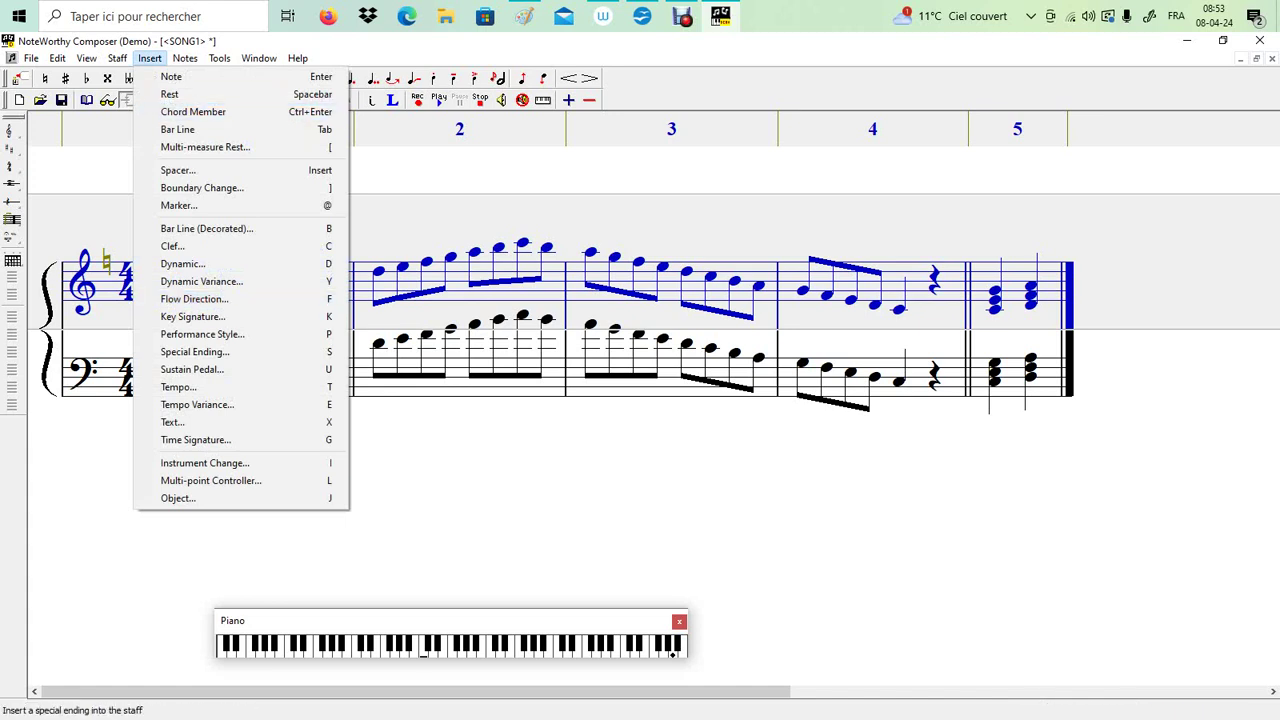
pyautogui.press('Up')
pyautogui.press('Up')
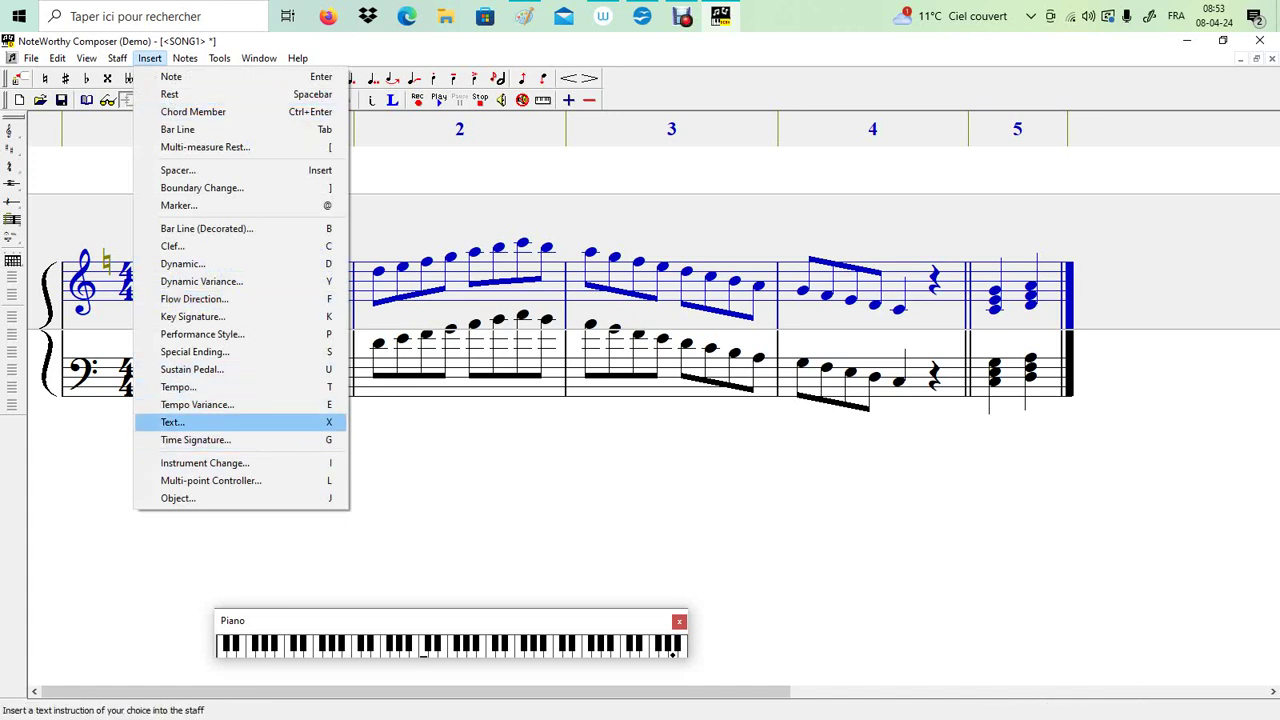
pyautogui.press('Return')
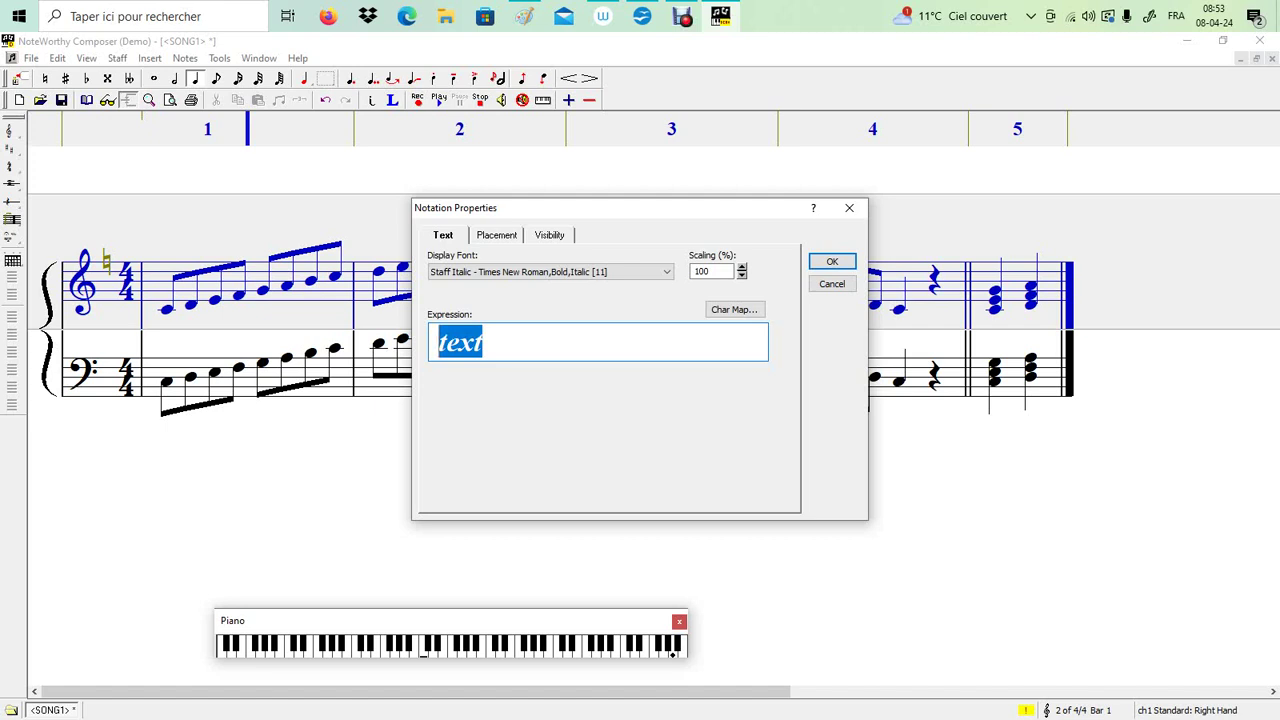
pyautogui.write('Ac')
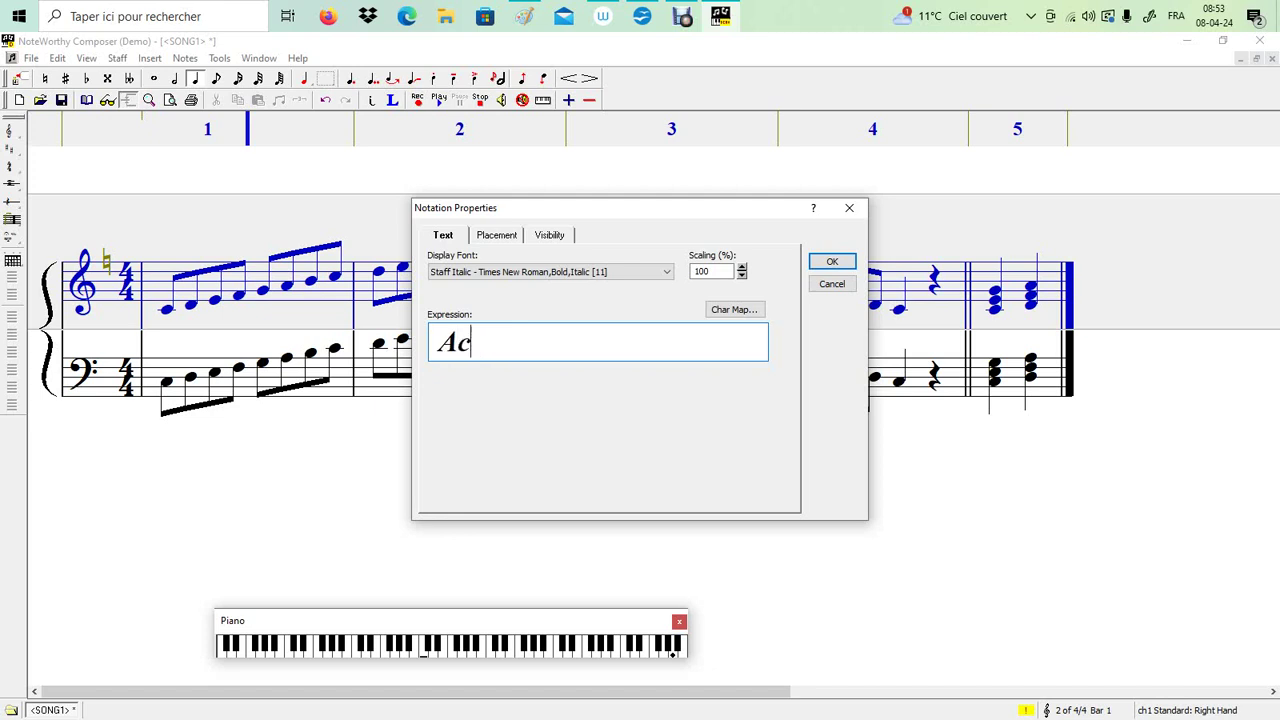
pyautogui.write('cords parfa')
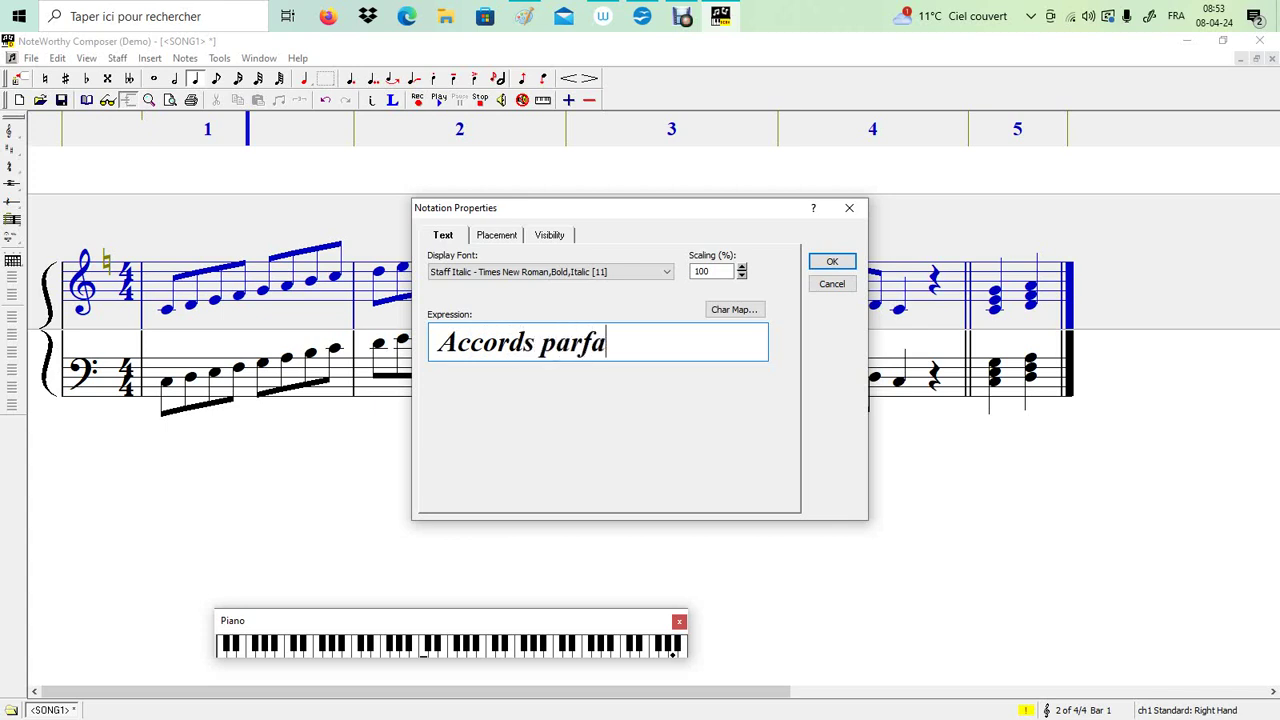
pyautogui.write('its des degré')
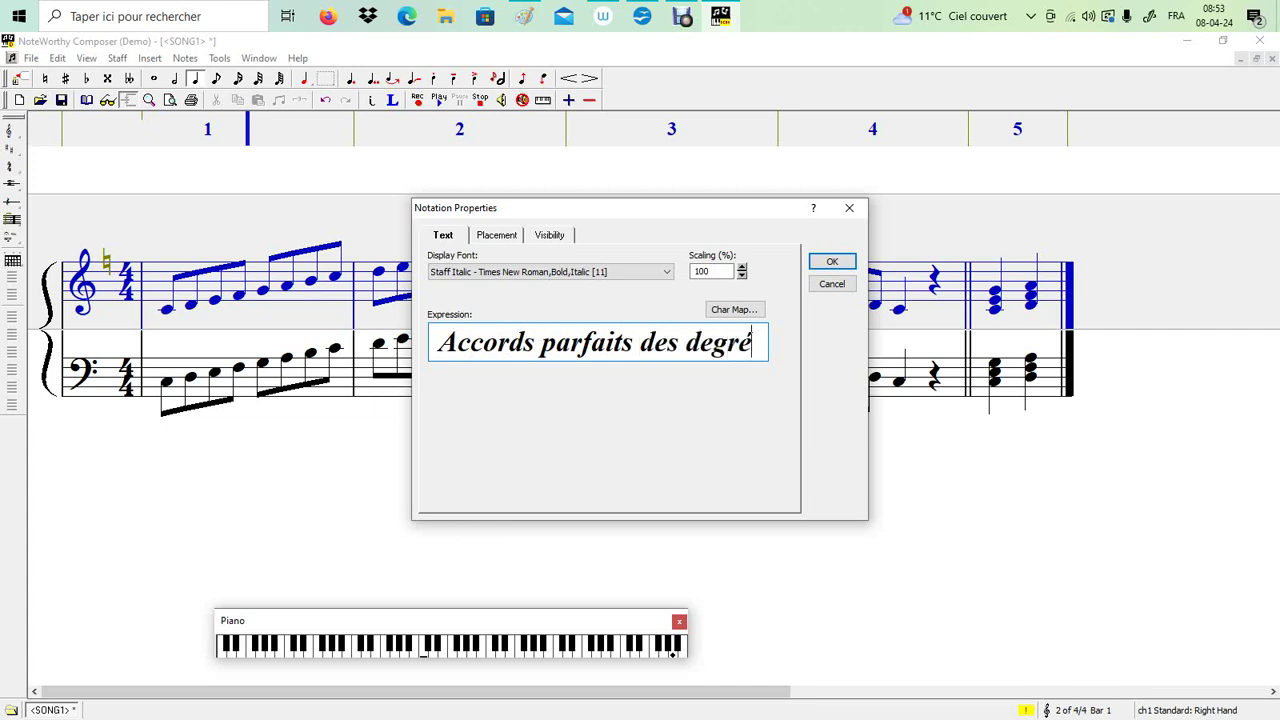
pyautogui.write('s de la')
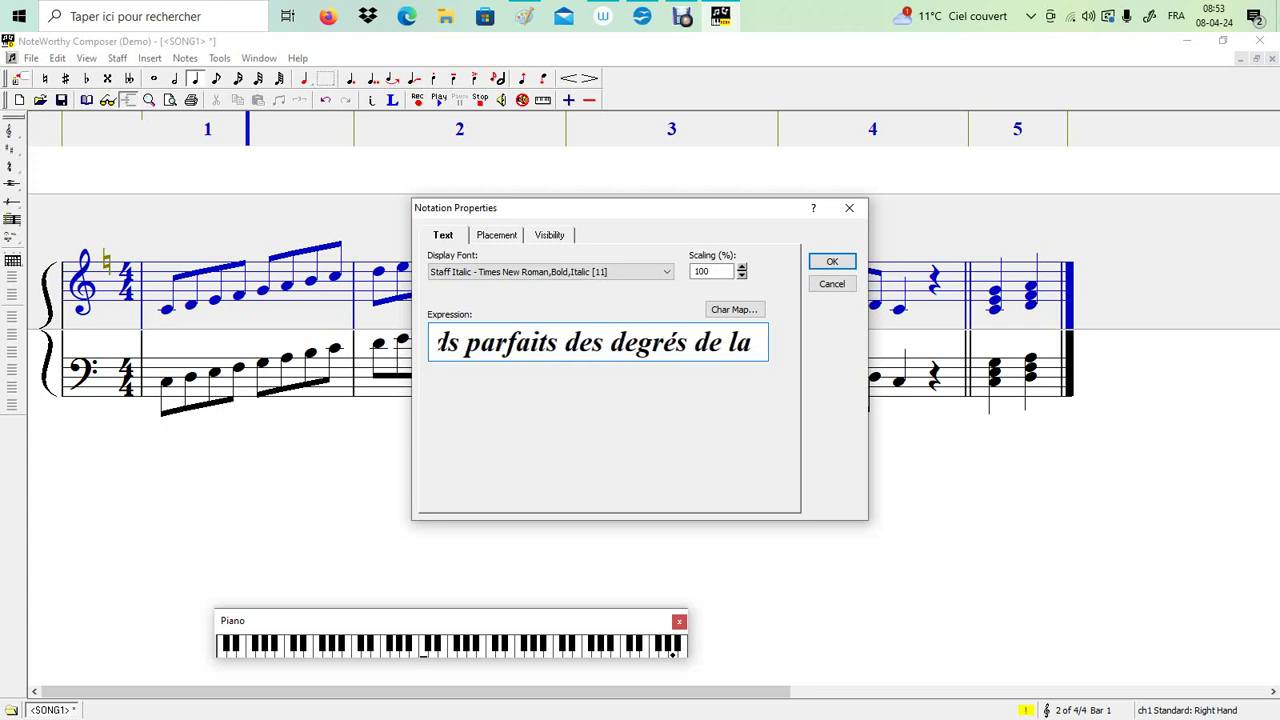
pyautogui.write(' gamme de')
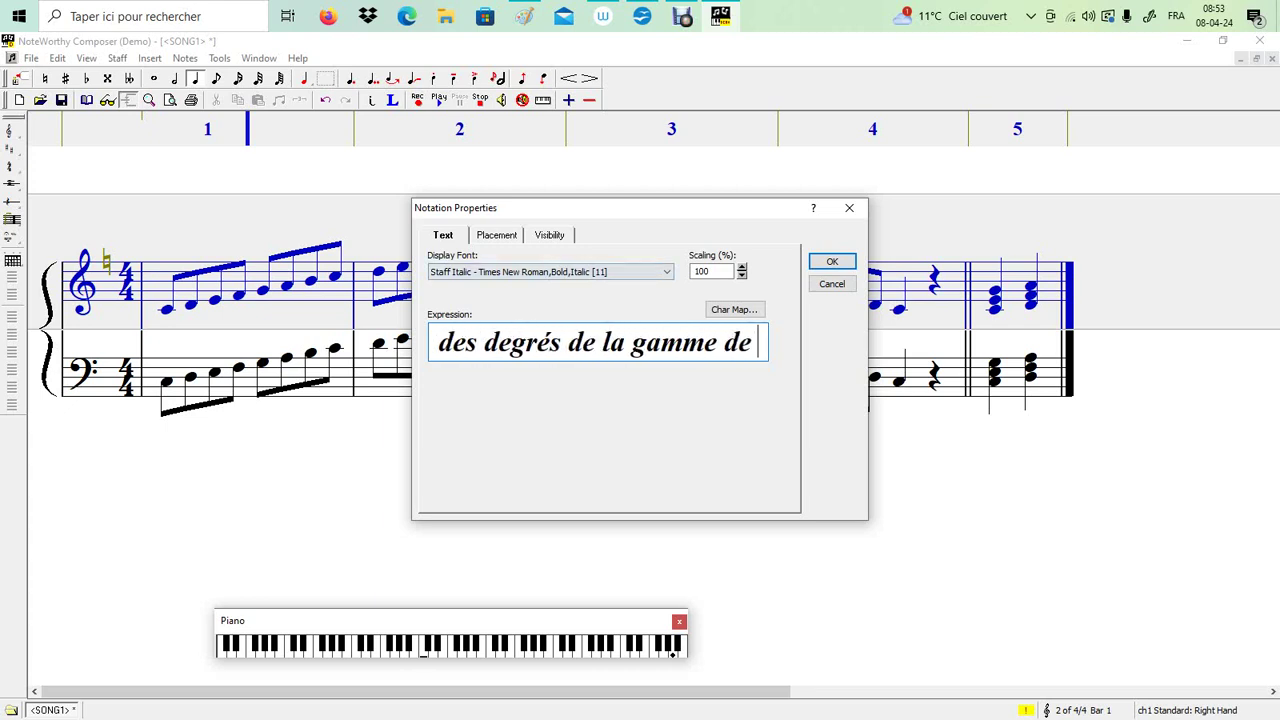
pyautogui.press('Return')
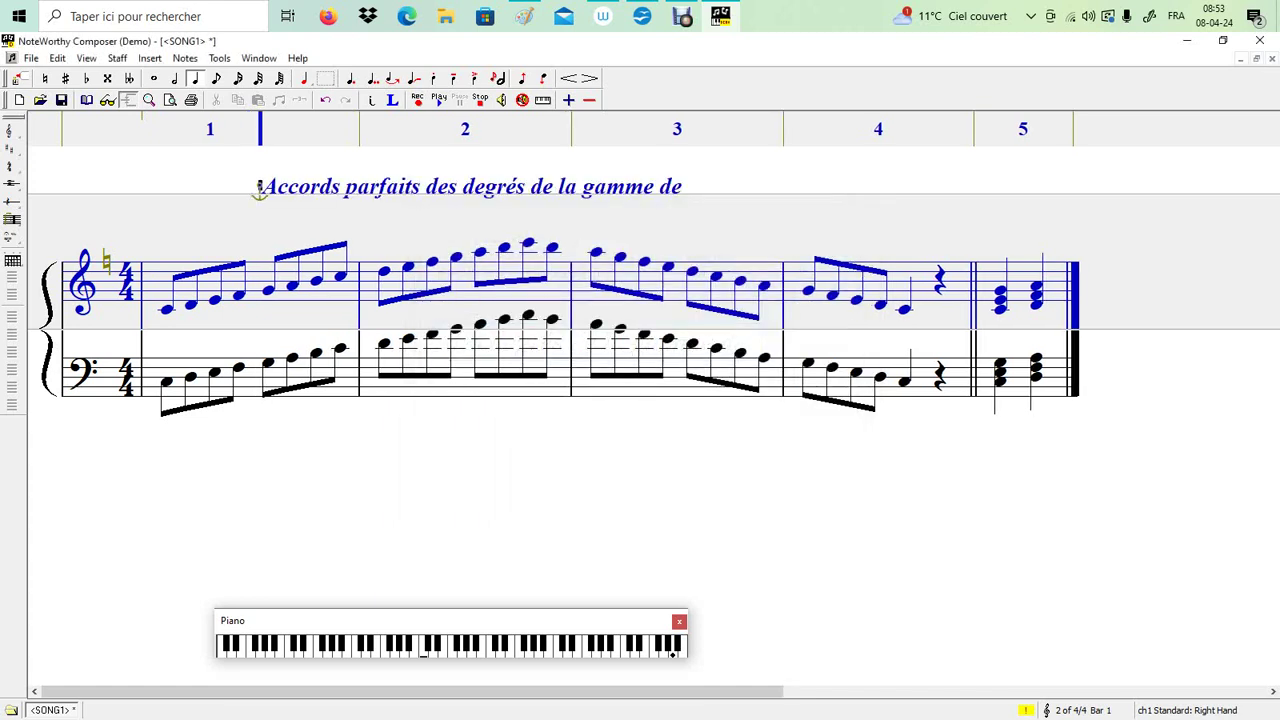
# Step: Insert the text "Do Majeur" above the end of measure 3 on the right-hand staff, in line with the first text
pyautogui.click(773, 190)
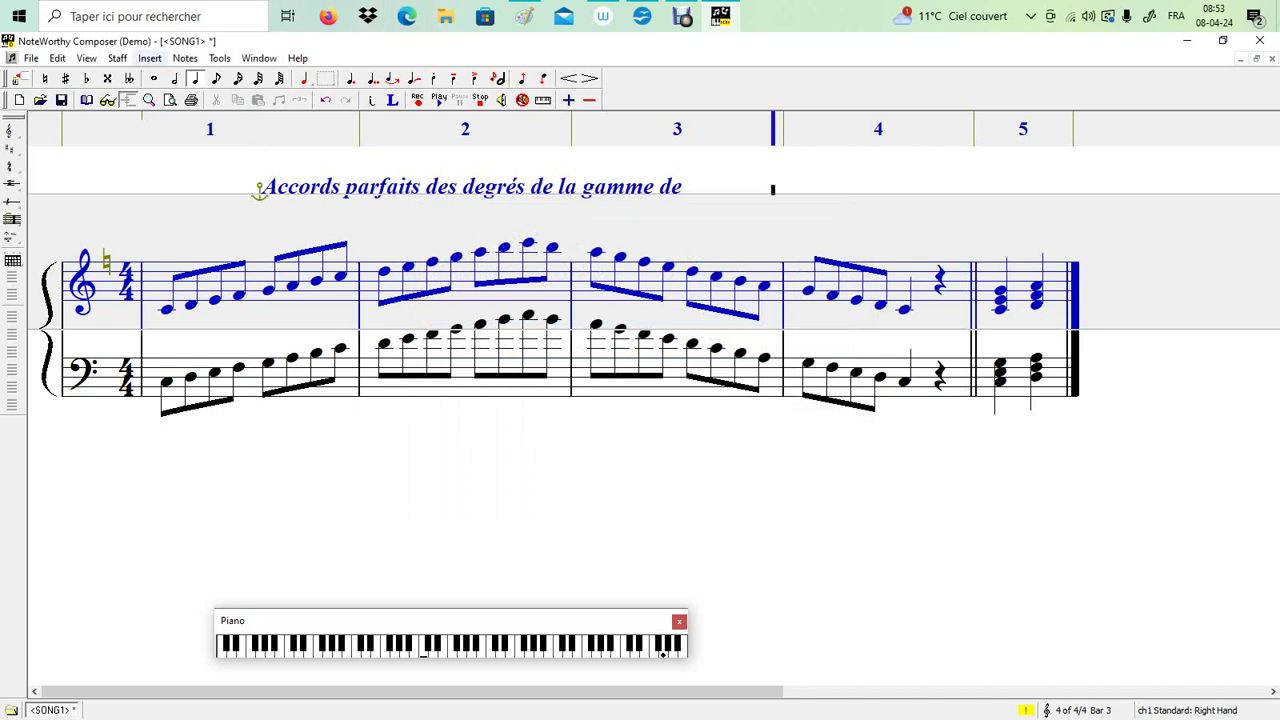
pyautogui.hotkey('alt', 'i')
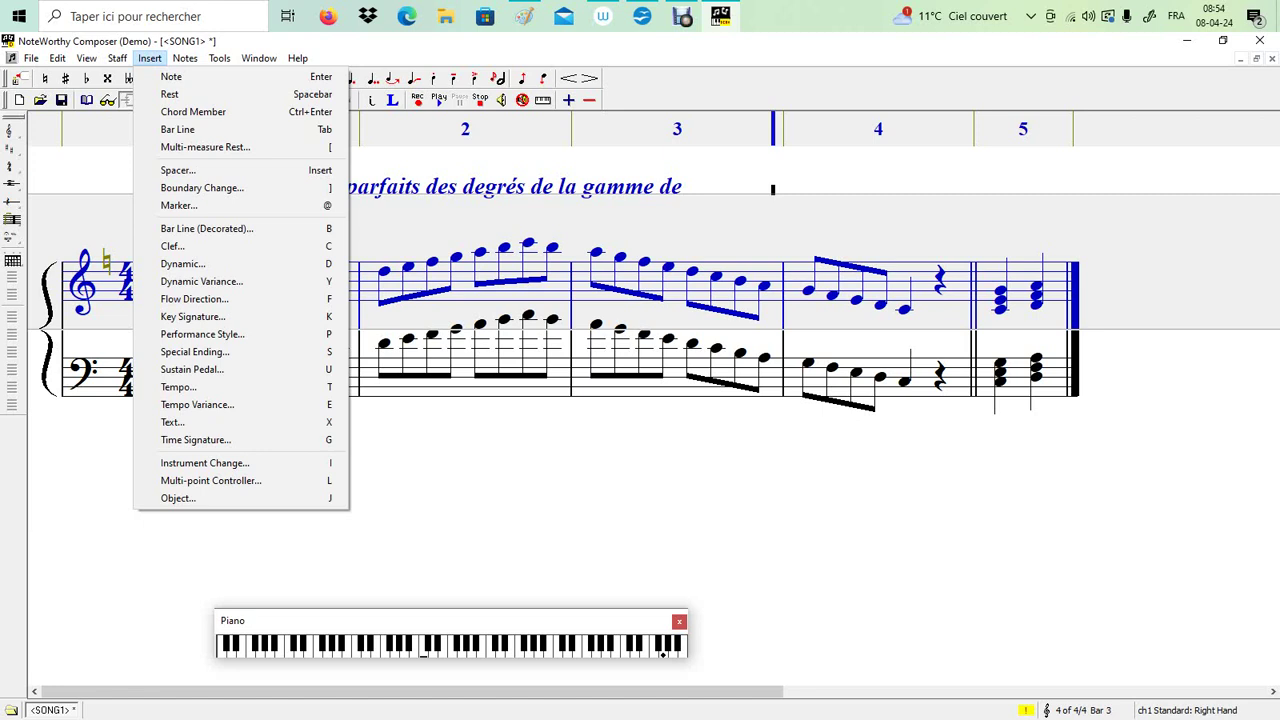
pyautogui.press('Down')
pyautogui.press('Down')
pyautogui.press('Down')
pyautogui.press('Down')
pyautogui.press('Down')
pyautogui.press('Down')
pyautogui.press('Down')
pyautogui.press('Down')
pyautogui.press('Down')
pyautogui.press('Down')
pyautogui.press('Down')
pyautogui.press('Down')
pyautogui.press('Down')
pyautogui.press('Down')
pyautogui.press('Down')
pyautogui.press('Down')
pyautogui.press('Down')
pyautogui.press('Down')
pyautogui.press('Down')
pyautogui.press('Down')
pyautogui.press('Return')
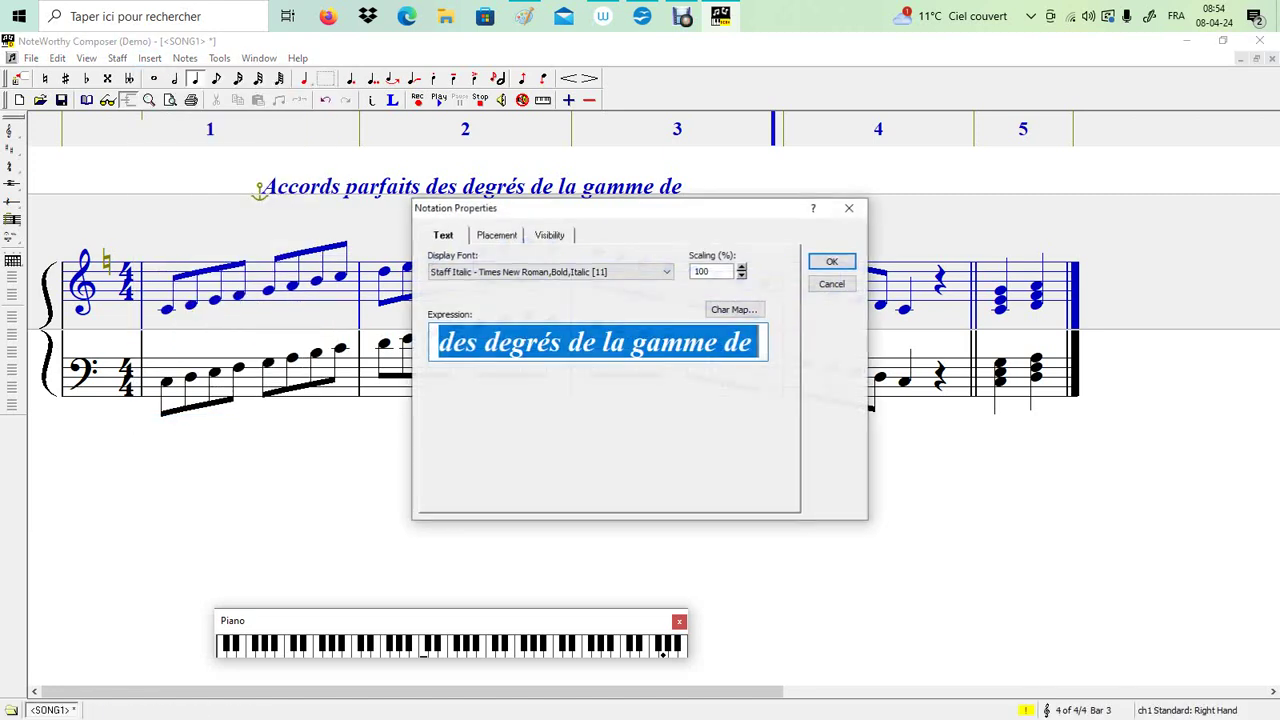
pyautogui.press('Delete')
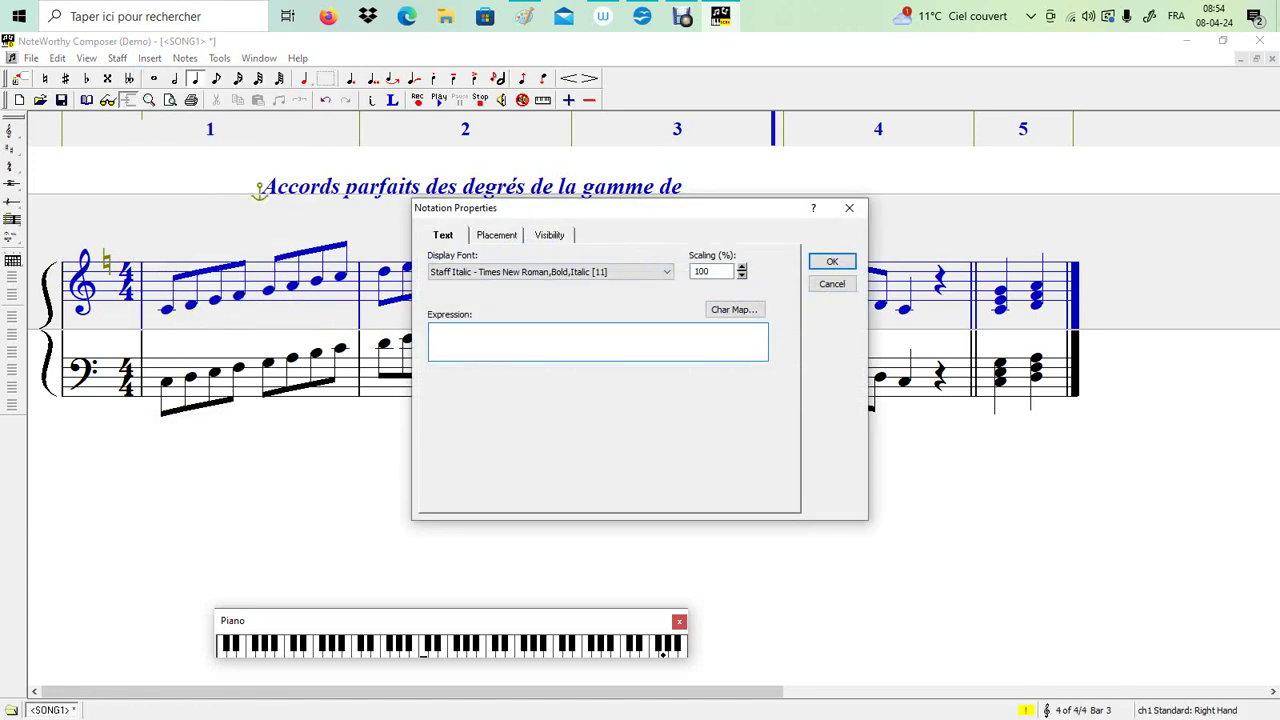
pyautogui.write('DO Ma')
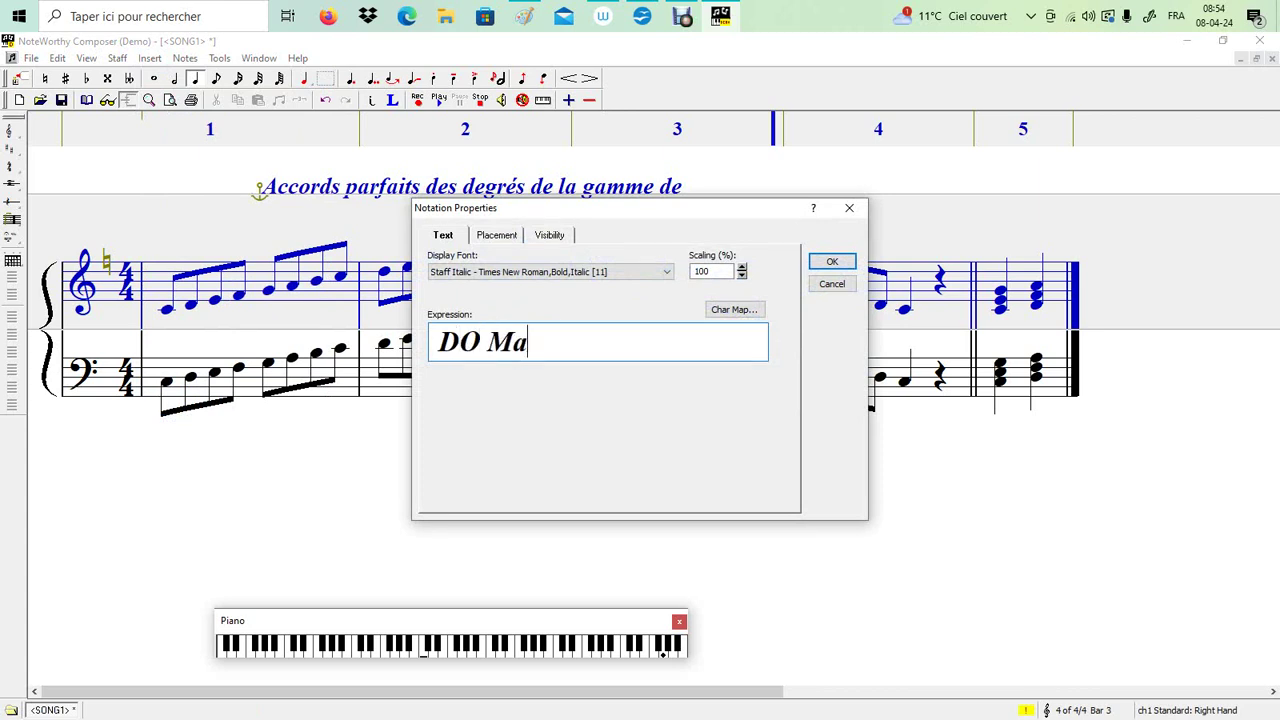
pyautogui.write('jeur')
pyautogui.click(481, 341)
pyautogui.press('BackSpace')
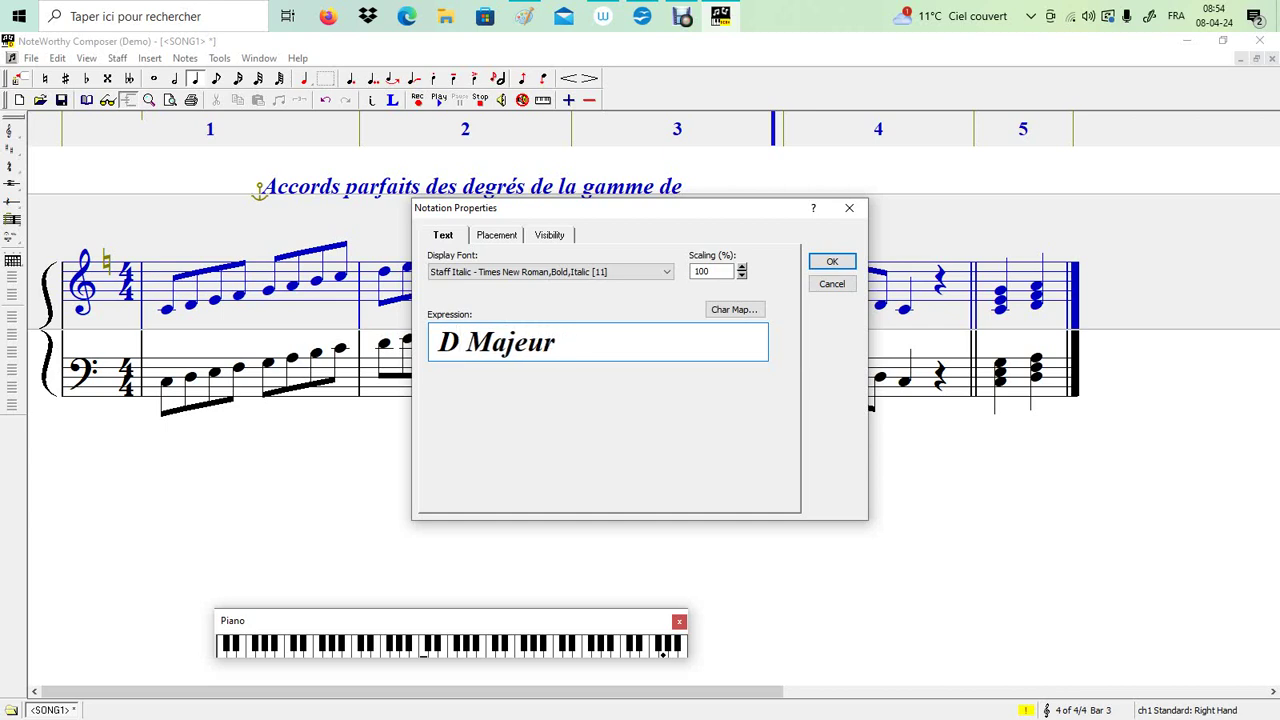
pyautogui.write('o')
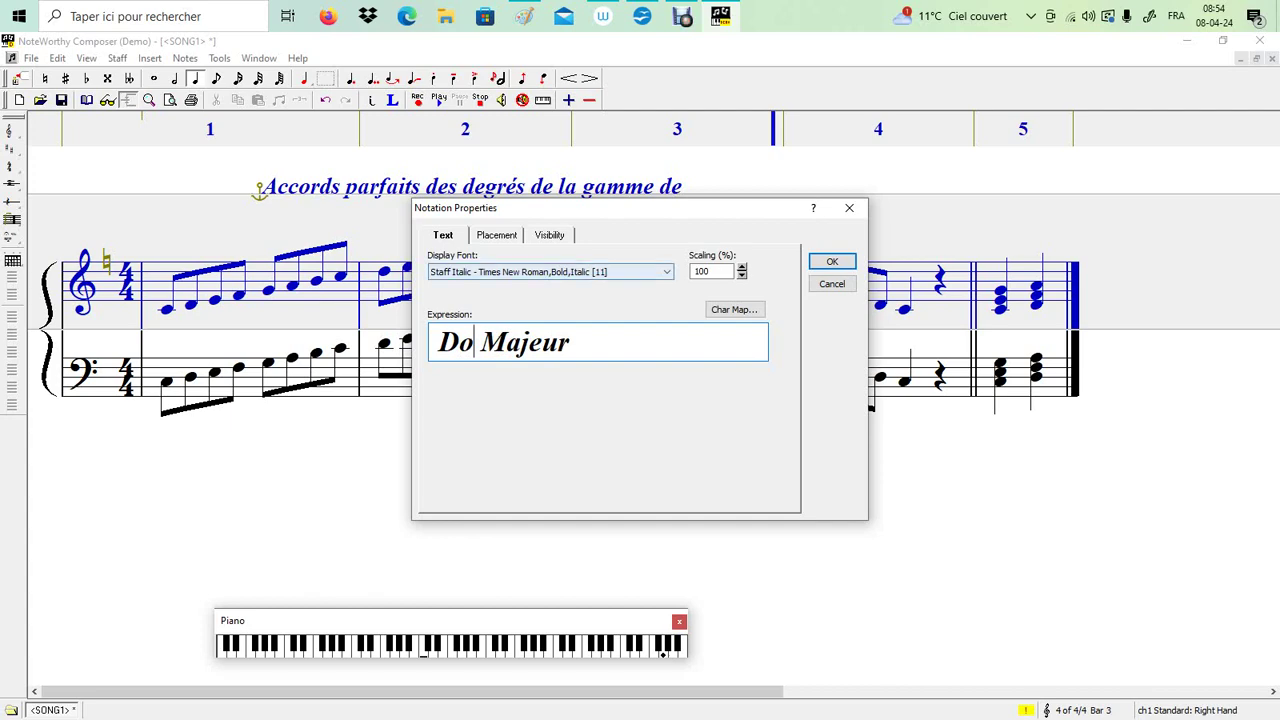
pyautogui.press('Return')
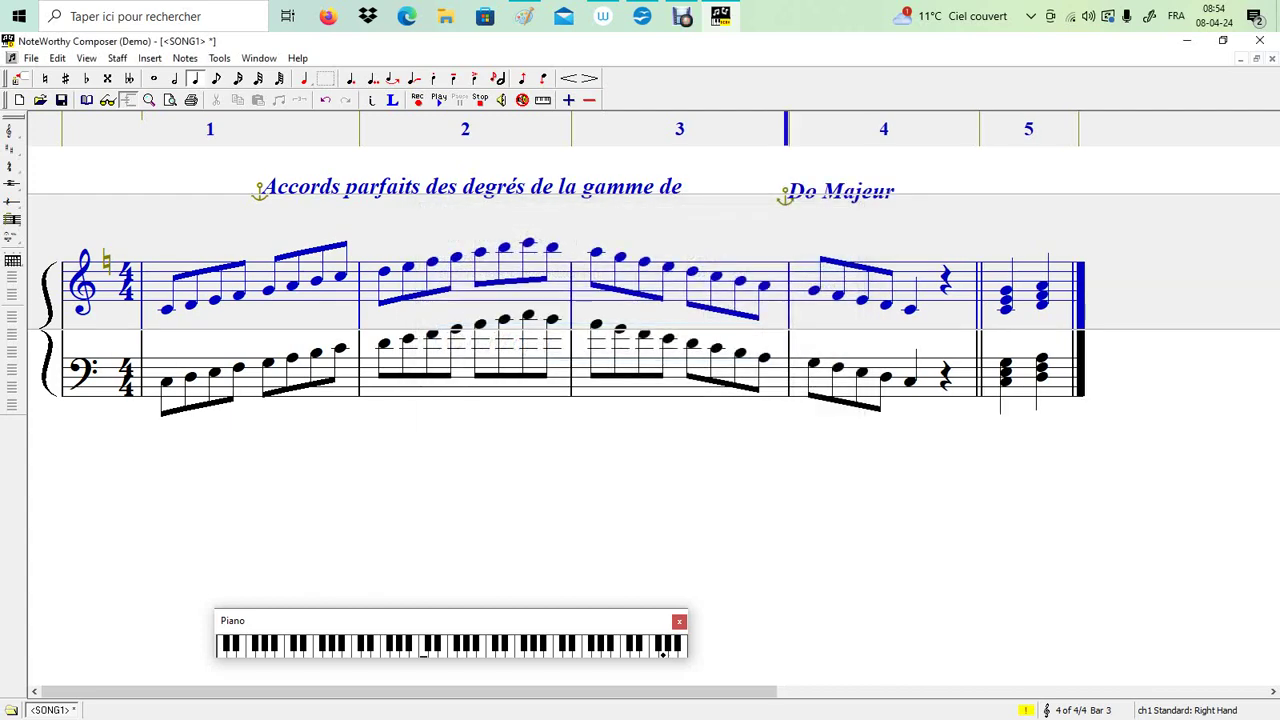
# Step: Switch to OpenOffice Calc and examine the thirds, fifth and chord type of degree II in B11:G11
pyautogui.hotkey('ctrl', 'Down')
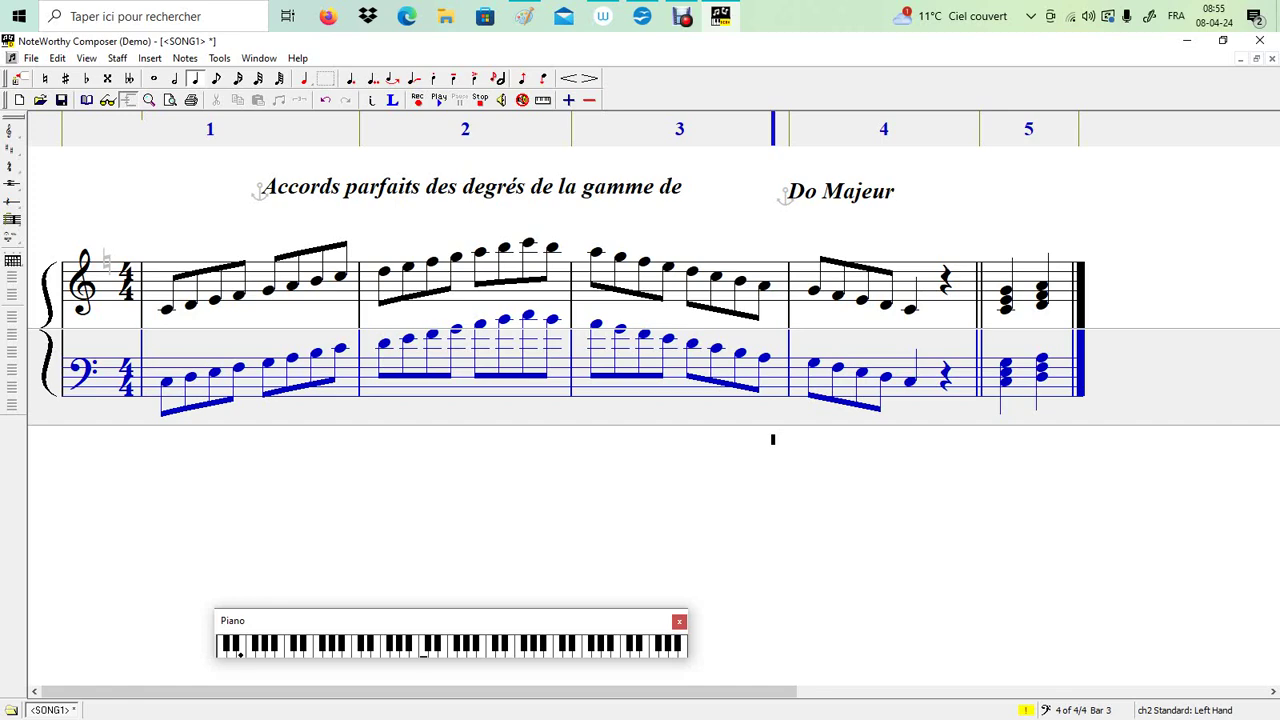
pyautogui.click(642, 16)
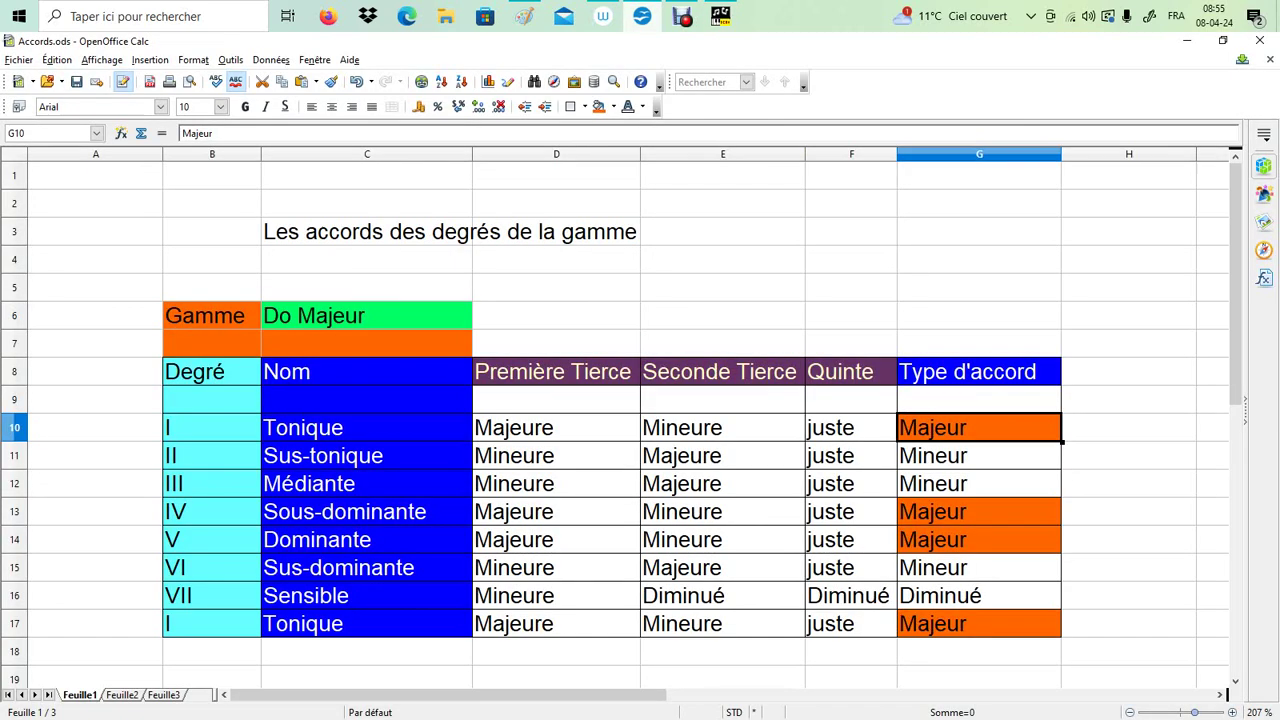
pyautogui.moveTo(211, 455); pyautogui.dragTo(556, 455)
pyautogui.hotkey('shift', 'Right')
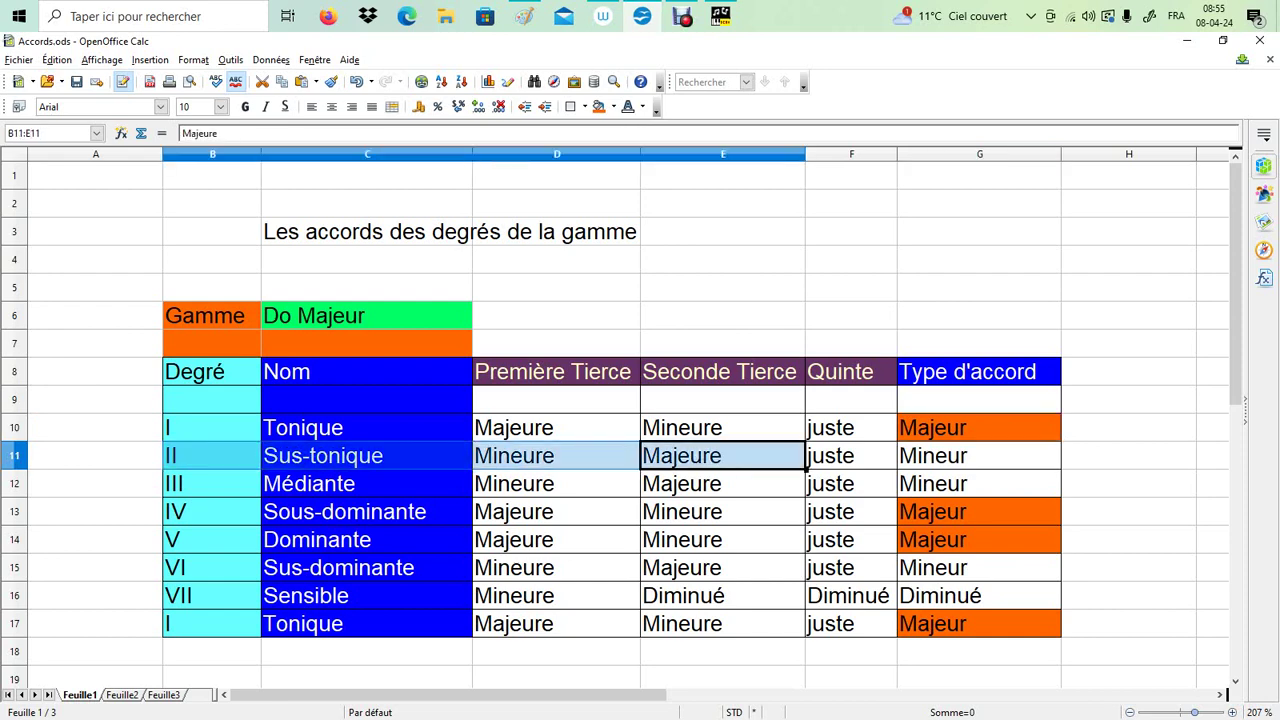
pyautogui.hotkey('shift', 'Right')
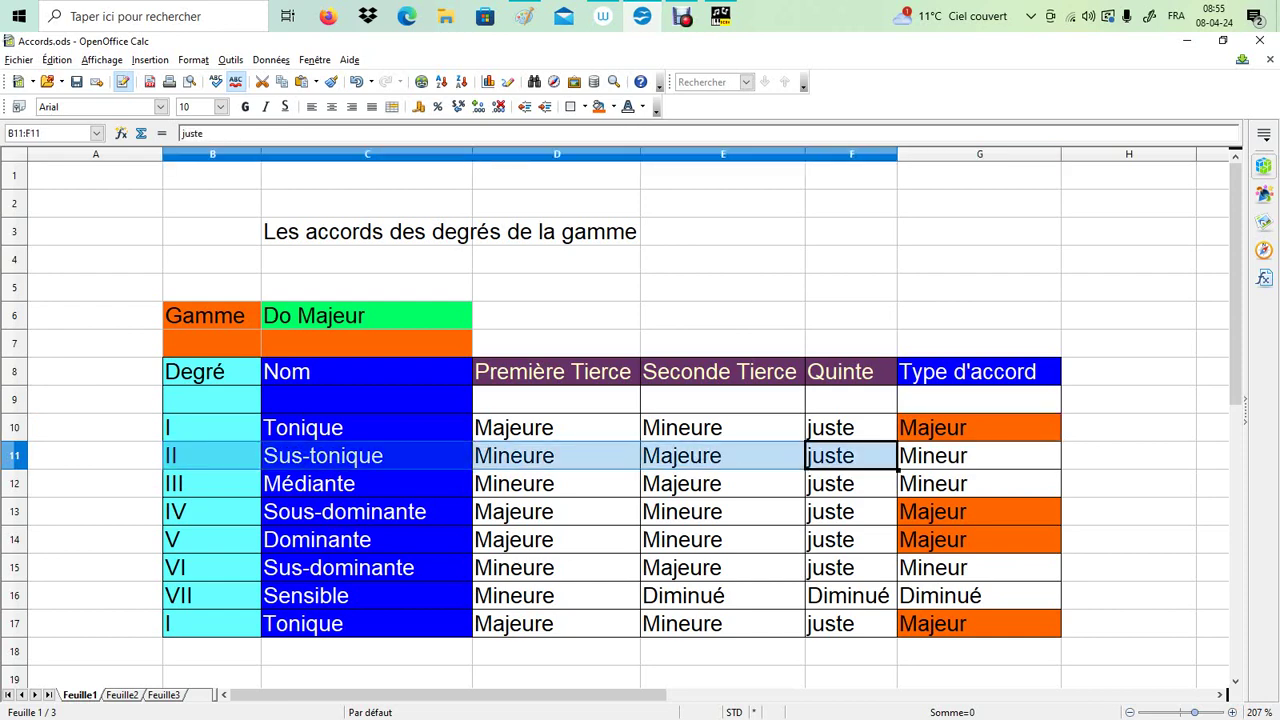
pyautogui.hotkey('shift', 'Right')
pyautogui.hotkey('shift', 'Up')
pyautogui.hotkey('shift', 'Down')
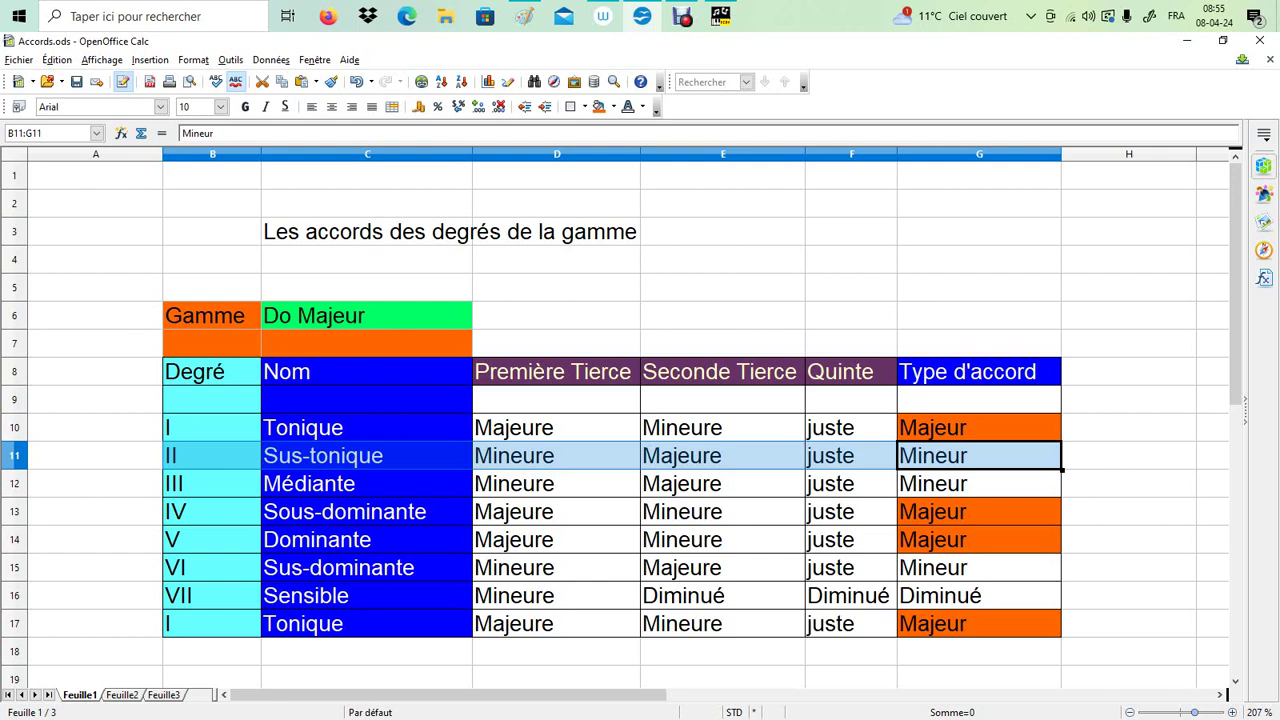
# Step: Change the sheet title in C3 to "Les accords parfaits des degrés de la gamme"
pyautogui.click(366, 231)
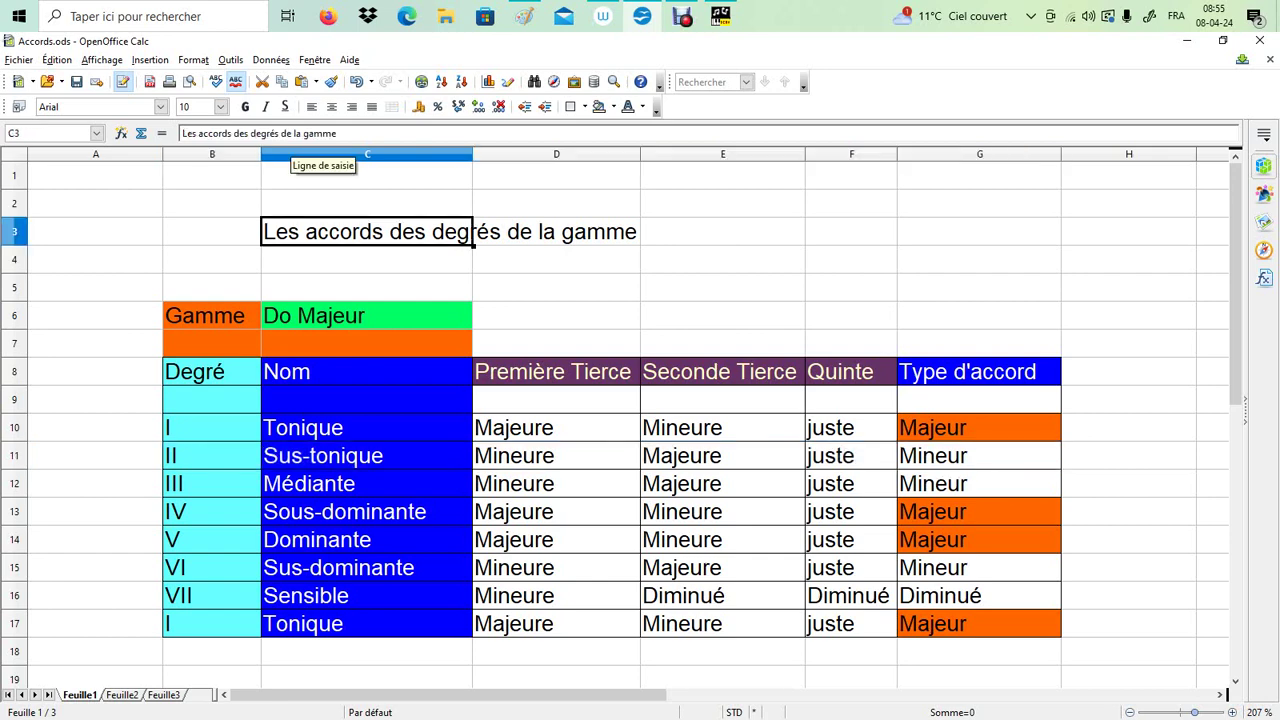
pyautogui.click(233, 133)
pyautogui.write('par')
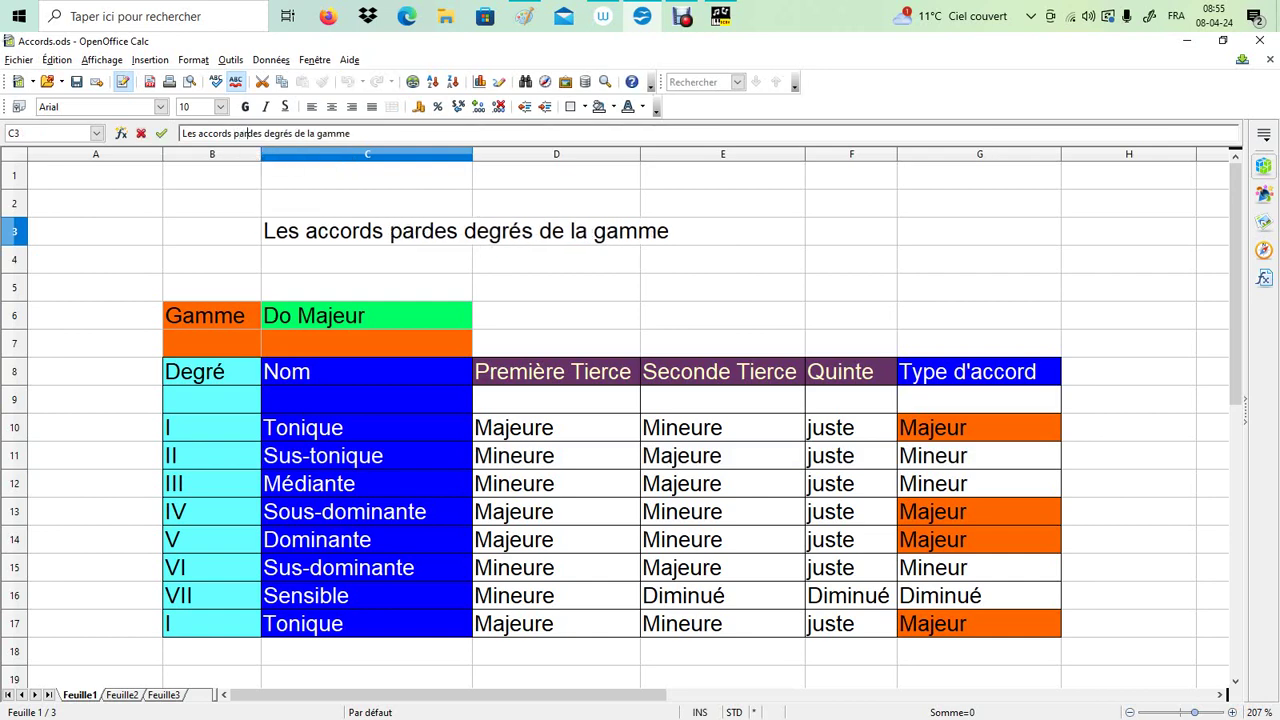
pyautogui.write('faits')
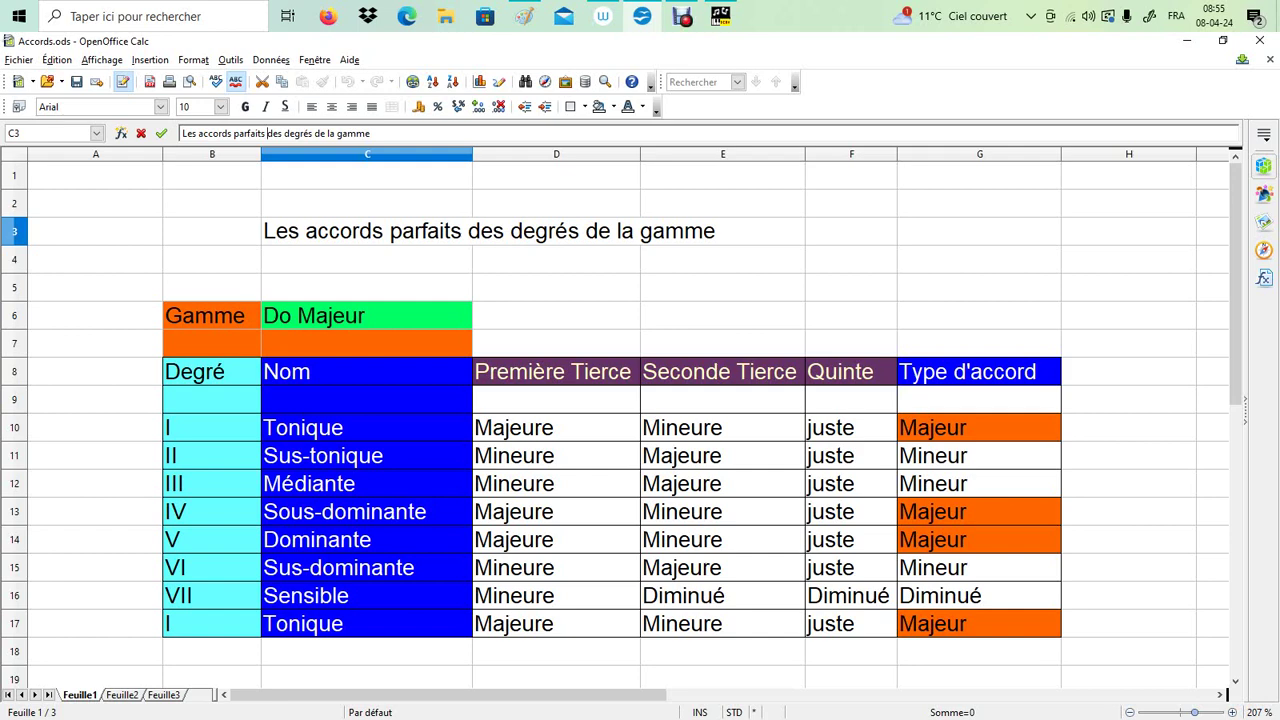
# Step: Change the heading in G8 to "Type d'accord parfait" and widen column G to fit it
pyautogui.click(979, 371)
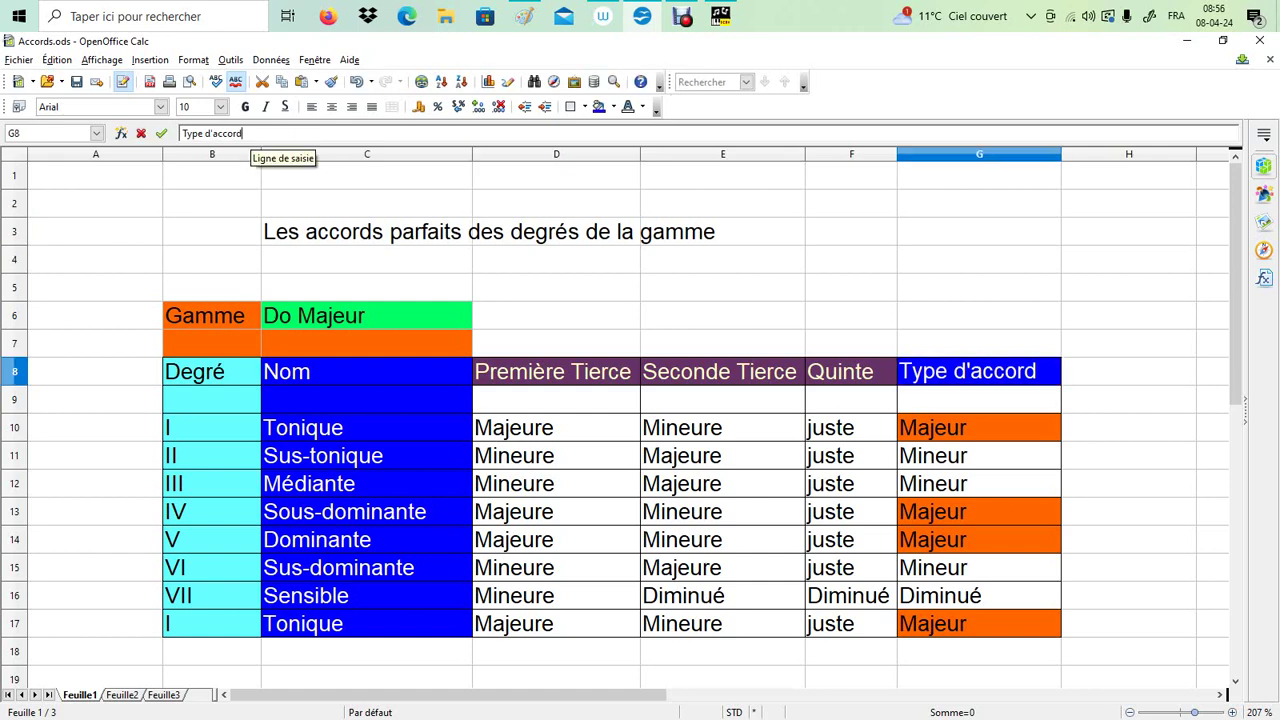
pyautogui.click(245, 133)
pyautogui.write('parfait')
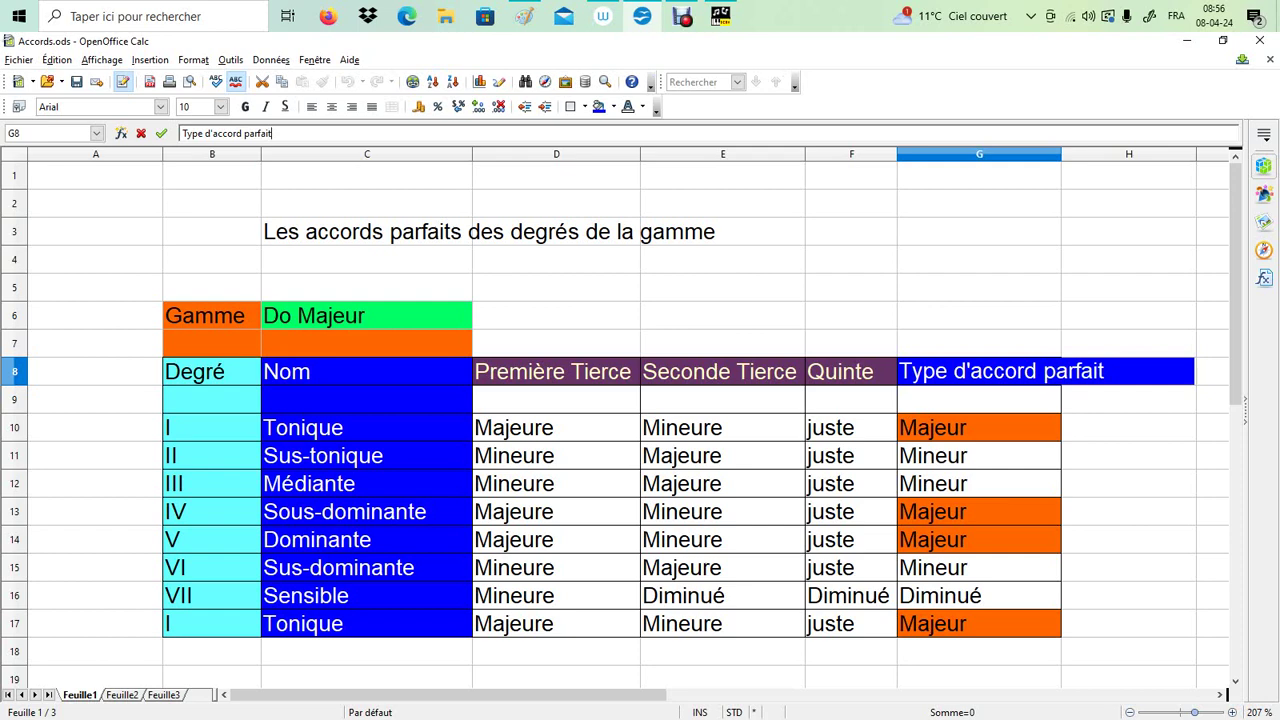
pyautogui.press('Return')
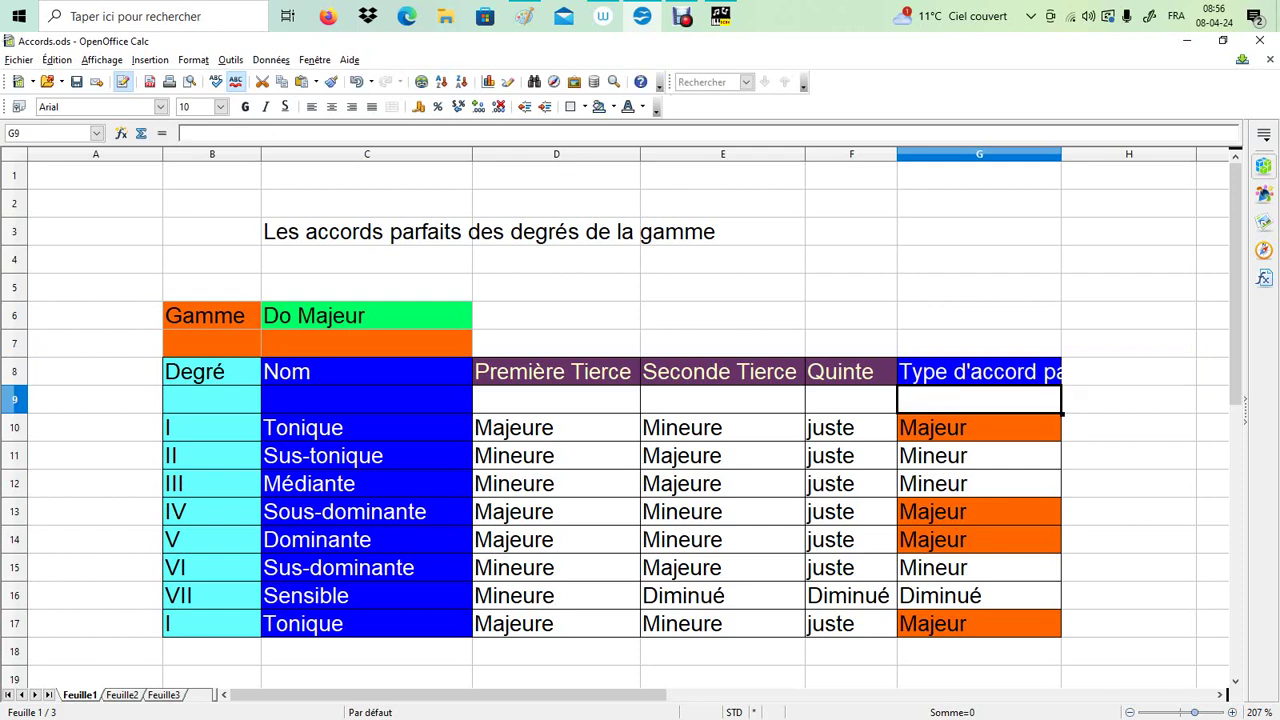
pyautogui.moveTo(1061, 153); pyautogui.dragTo(1201, 153)
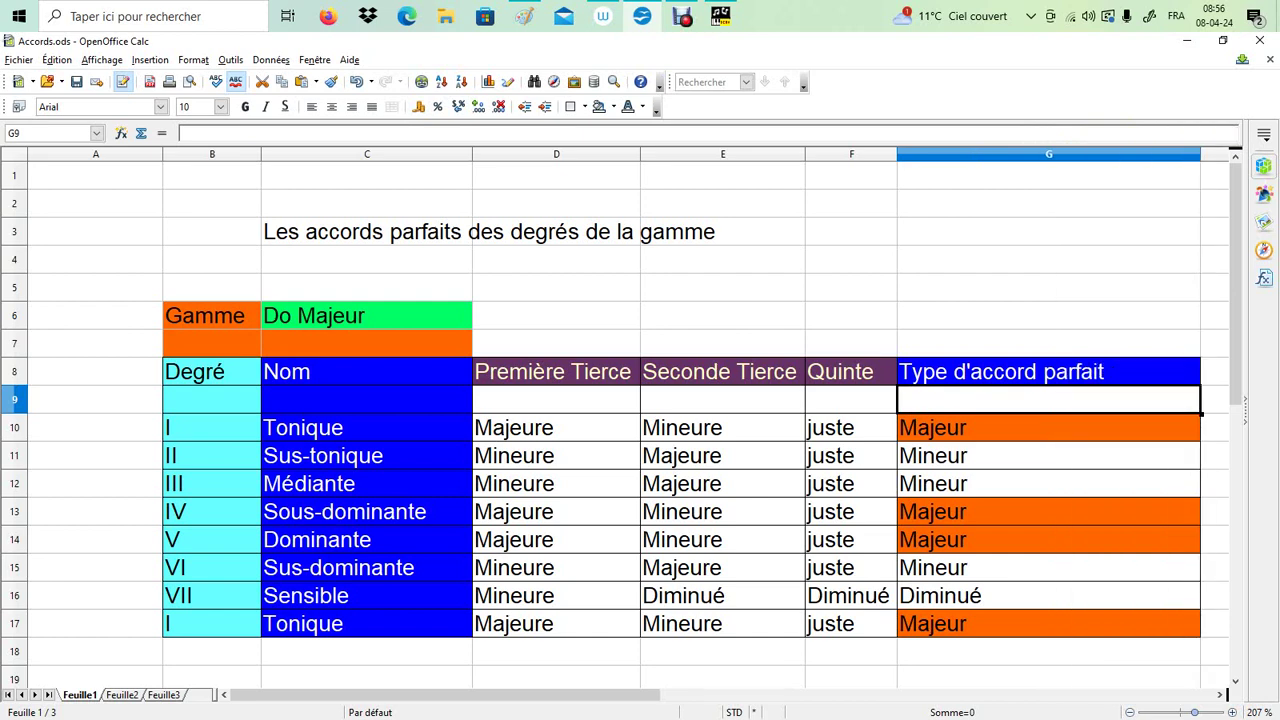
pyautogui.click(1080, 231)
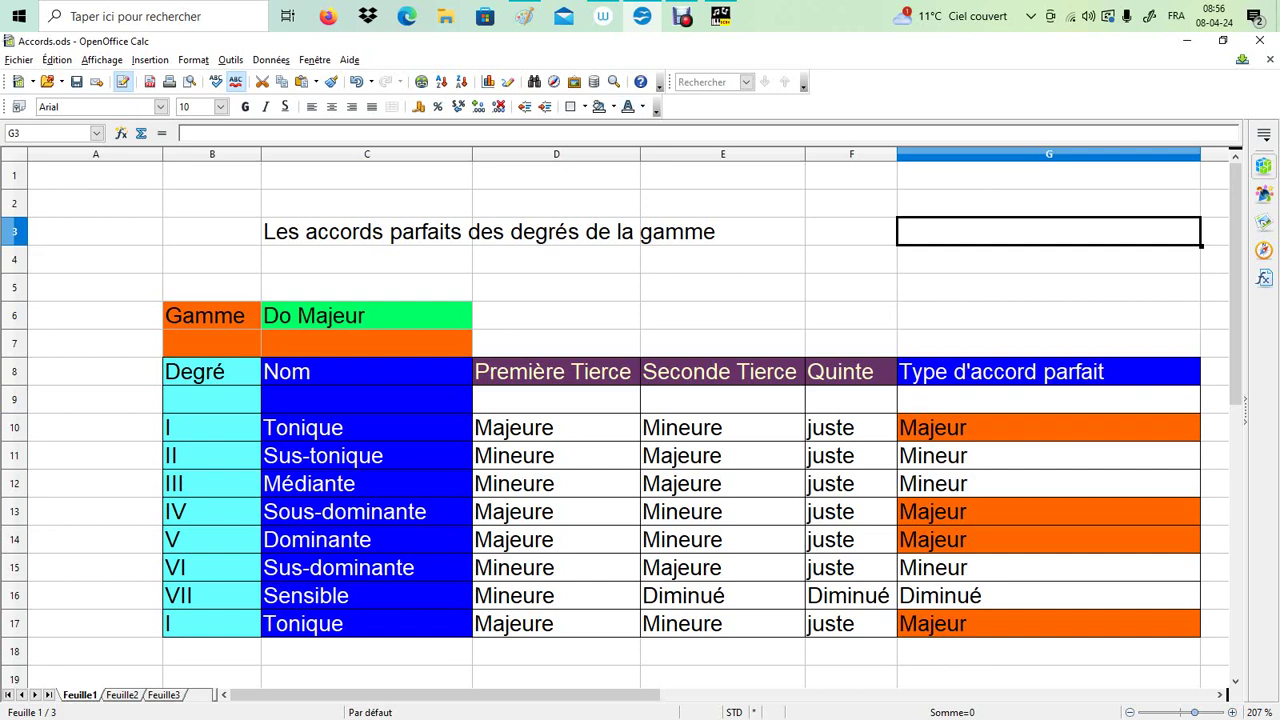
# Step: Switch to NoteWorthy Composer and add a quarter-note E-G-B chord after the D-F-A chord on the right-hand staff
pyautogui.hotkey('alt', 'Tab')
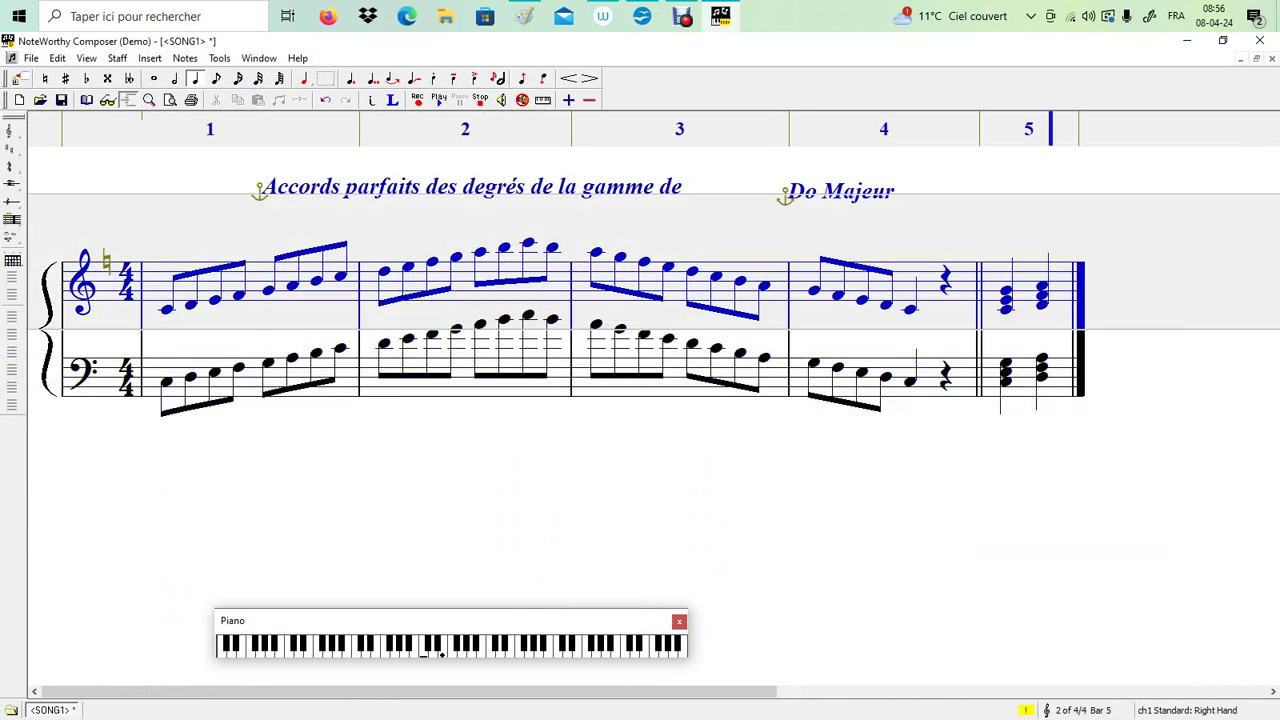
pyautogui.press('Return')
pyautogui.press('Return')
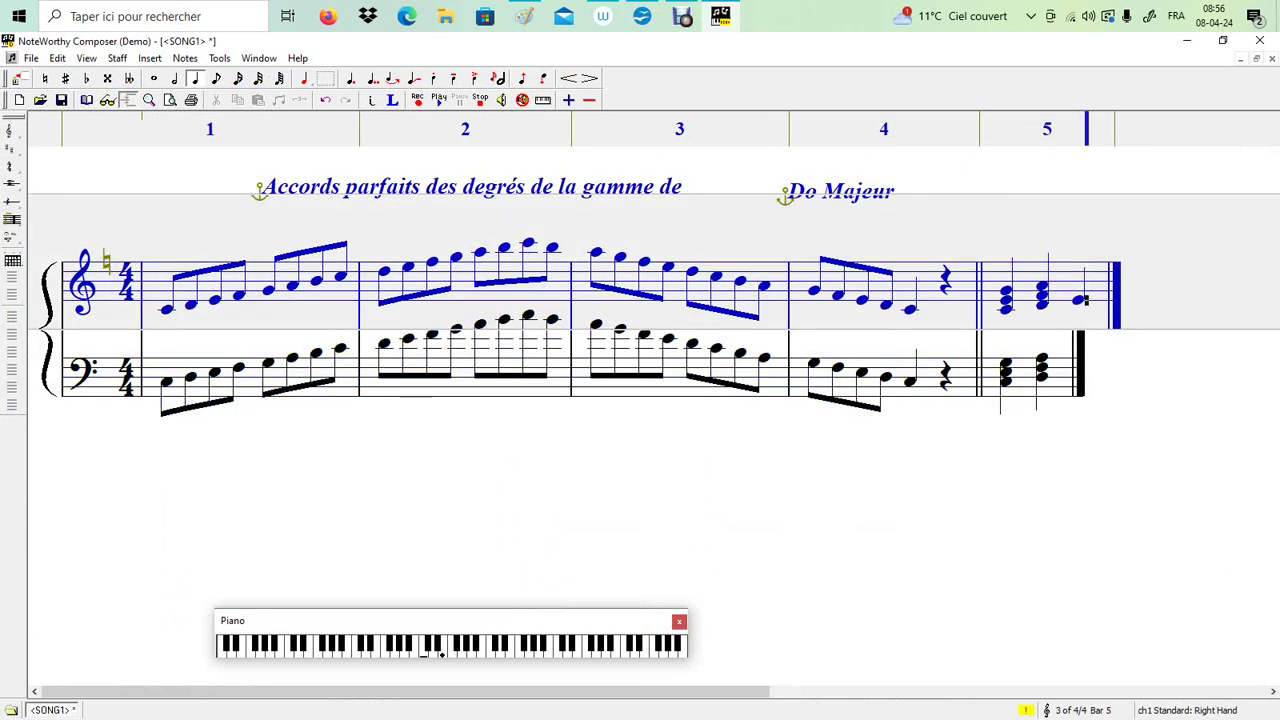
pyautogui.press('Up')
pyautogui.press('Up')
pyautogui.hotkey('shift', 'Return')
pyautogui.press('Down')
pyautogui.press('Down')
pyautogui.press('Down')
pyautogui.hotkey('shift', 'Return')
# Step: Add a quarter-note E-G-B chord after the D-F-A chord on the left-hand staff
pyautogui.hotkey('ctrl', 'Down')
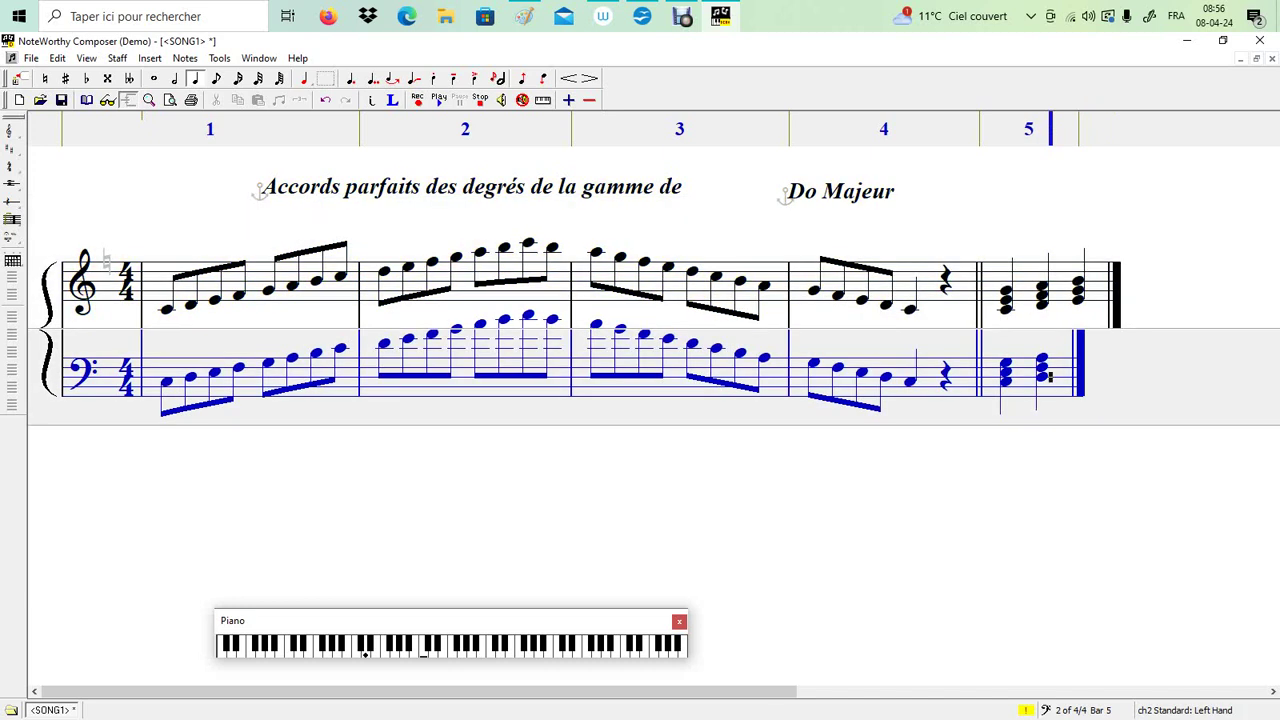
pyautogui.press('Up')
pyautogui.press('Return')
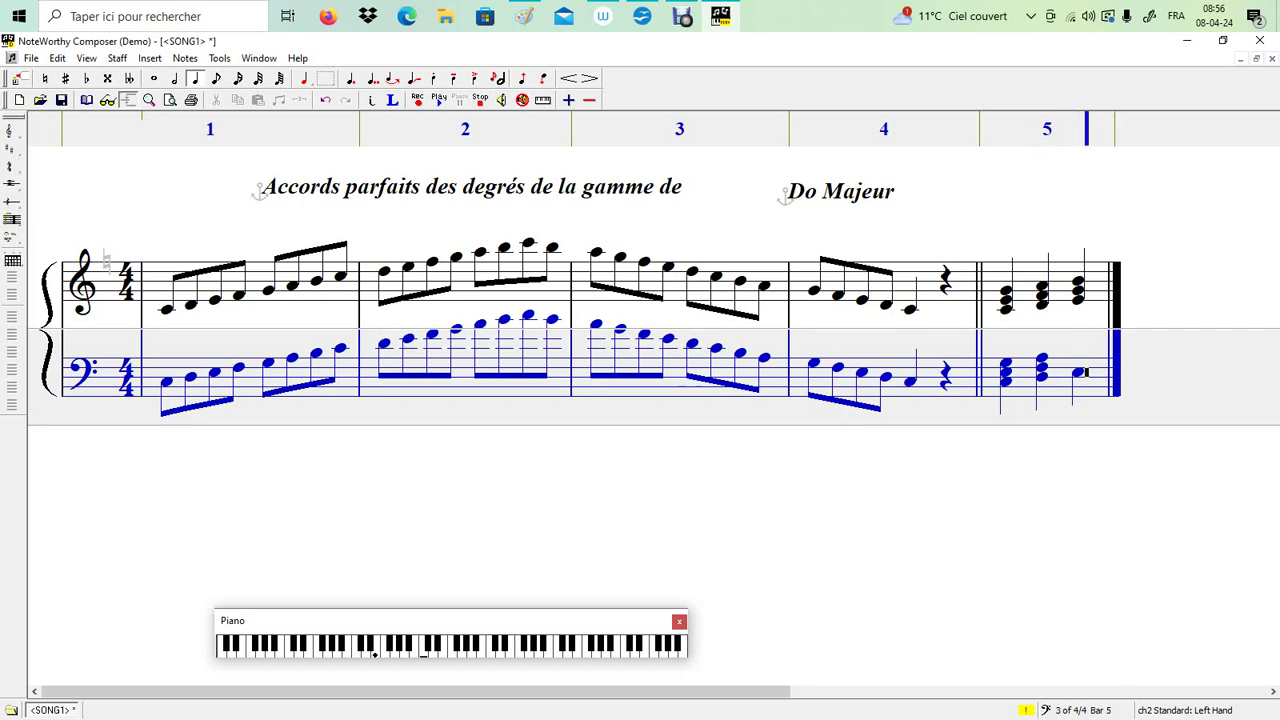
pyautogui.press('Up')
pyautogui.press('Up')
pyautogui.hotkey('ctrl', 'Return')
pyautogui.press('Up')
pyautogui.press('Up')
pyautogui.hotkey('ctrl', 'Return')
# Step: Select the three chords of bar 5 on the right-hand staff one by one and examine their notes on the piano keyboard
pyautogui.click(985, 295)
pyautogui.hotkey('shift', 'Right')
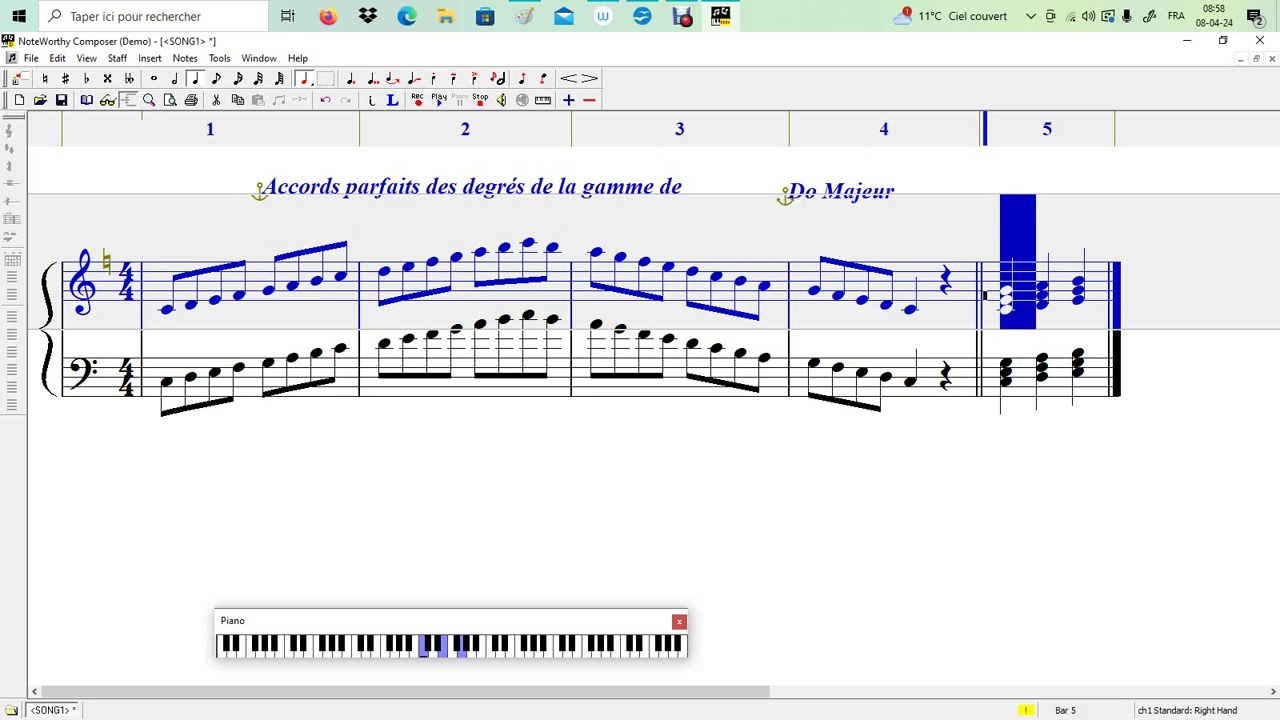
pyautogui.press('Right')
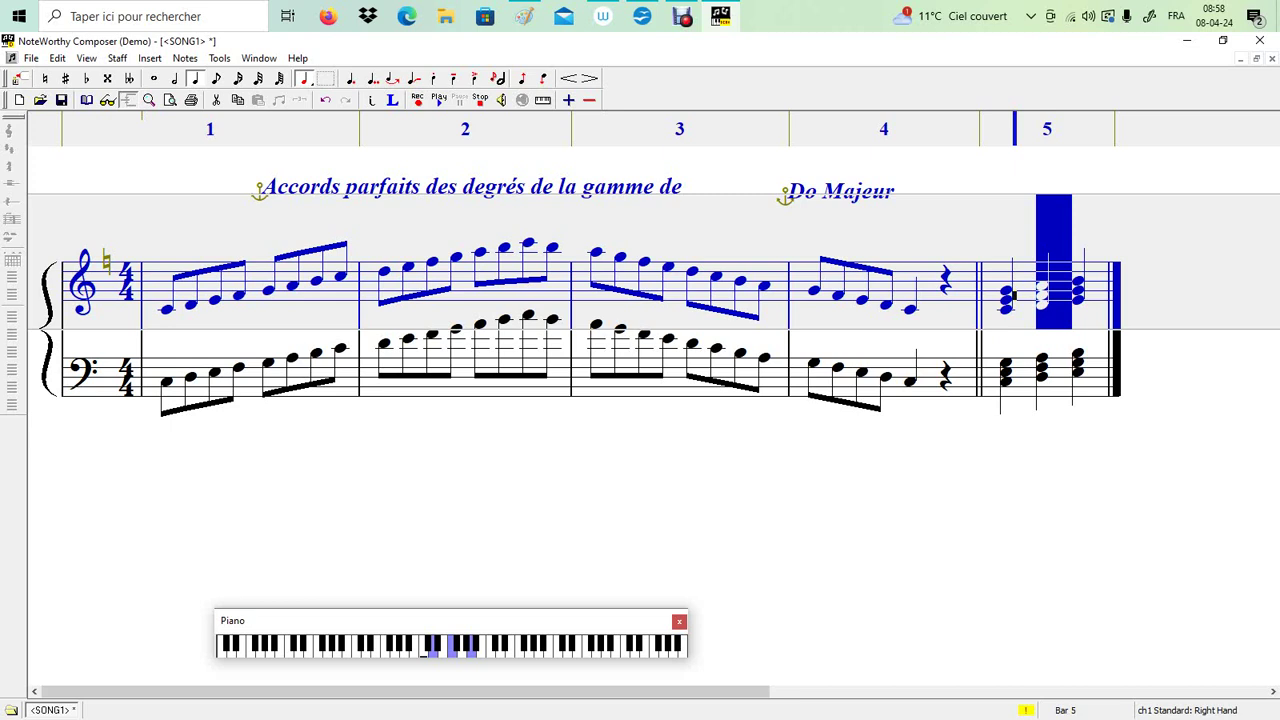
pyautogui.press('Right')
pyautogui.press('Right')
pyautogui.hotkey('shift', 'Left')
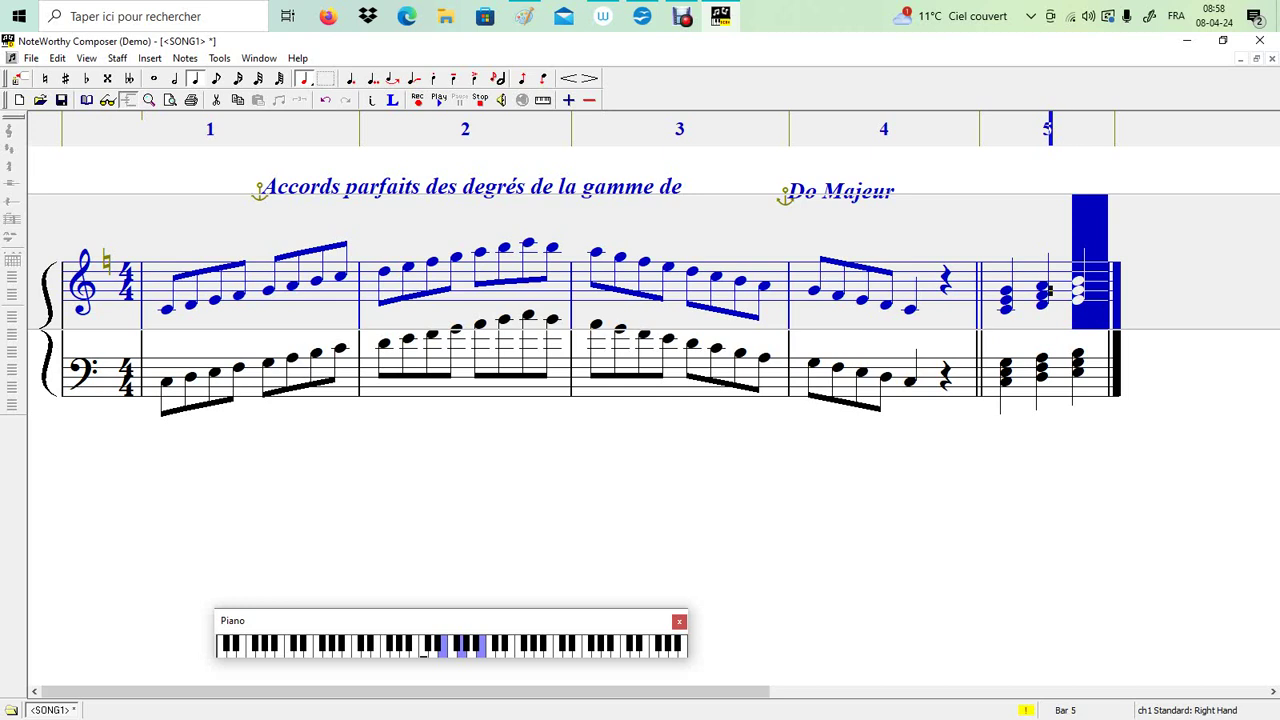
# Step: Switch to OpenOffice Calc and review the Tonique, Sus-tonique and Médiante rows of the degree table
pyautogui.moveTo(720, 16)
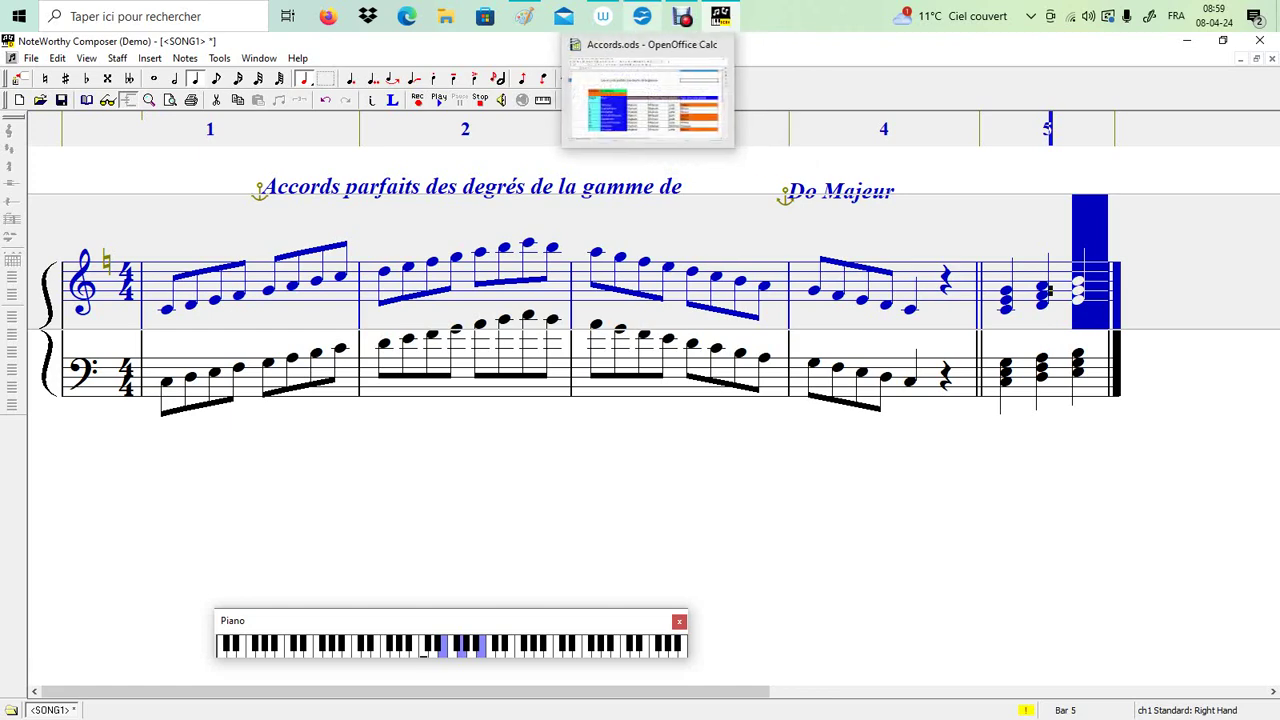
pyautogui.click(642, 16)
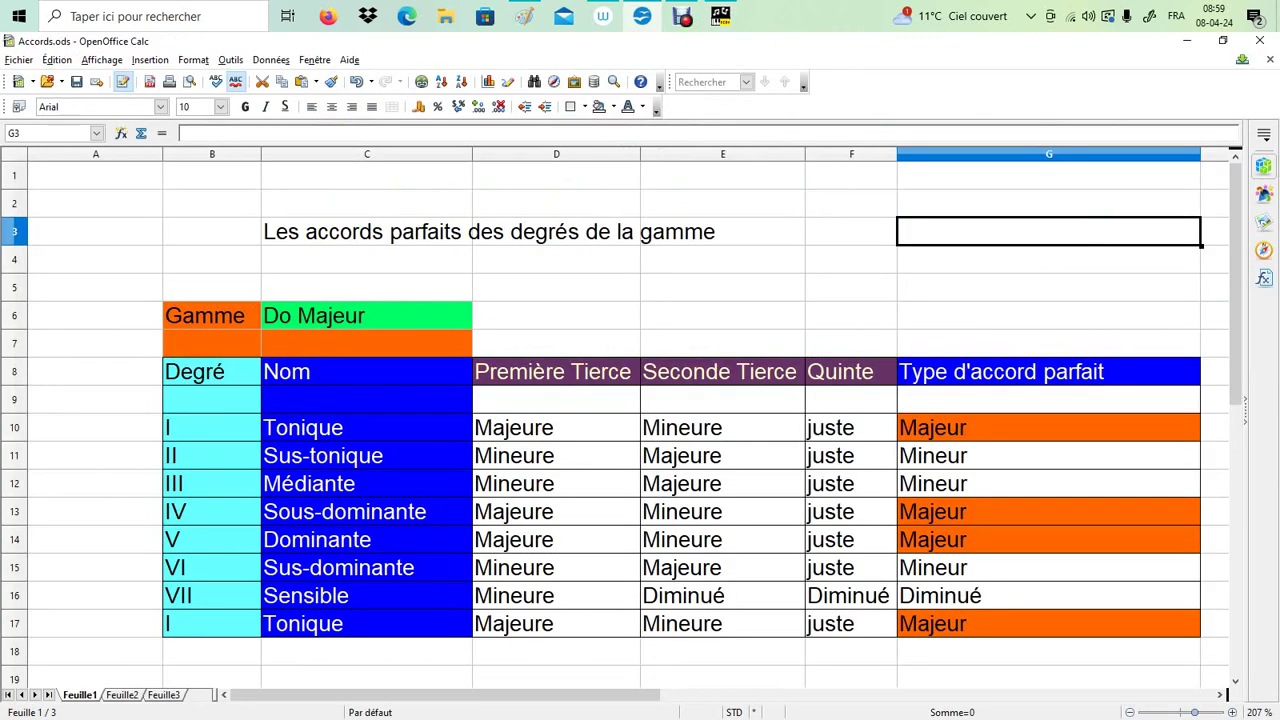
pyautogui.moveTo(310, 483); pyautogui.dragTo(540, 483)
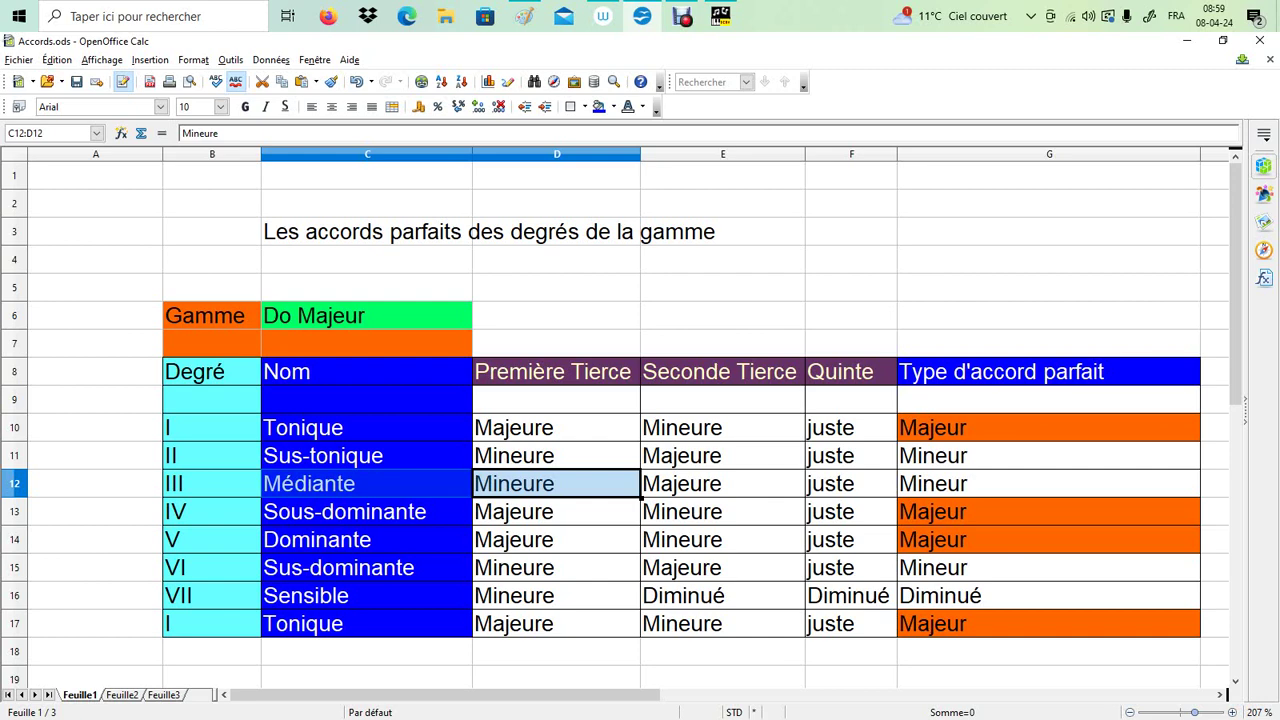
pyautogui.click(366, 427)
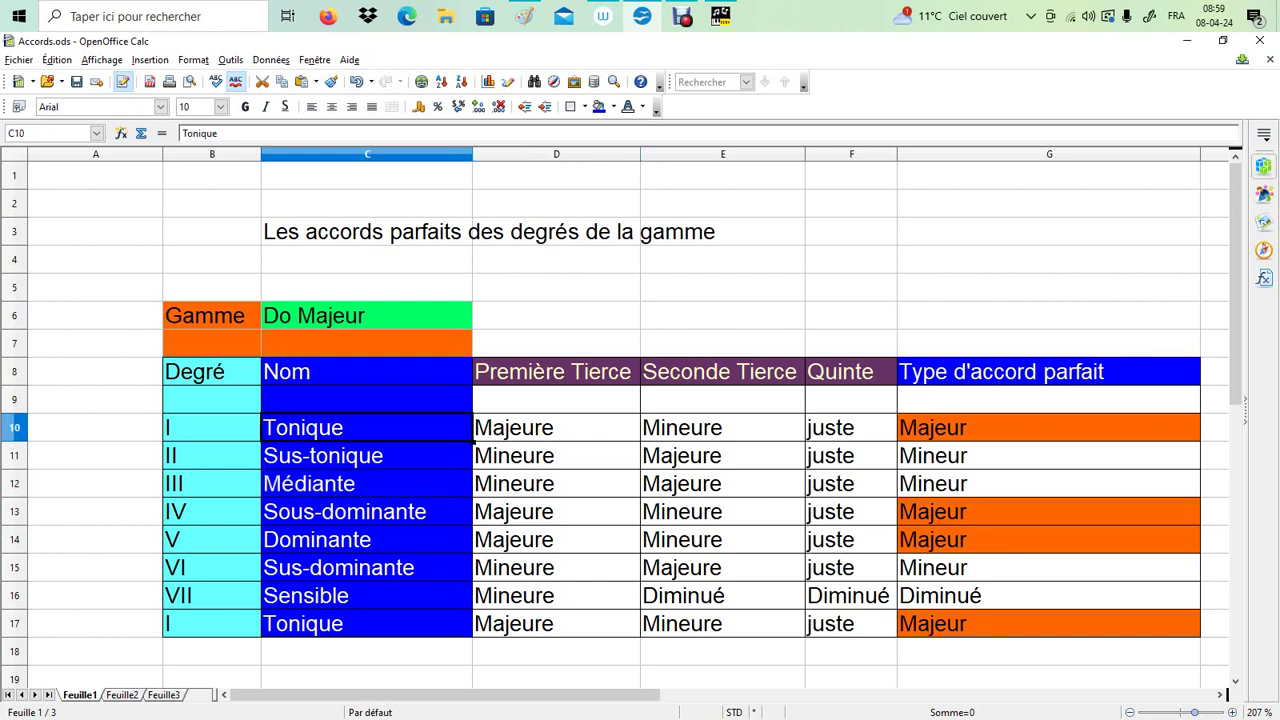
pyautogui.click(366, 455)
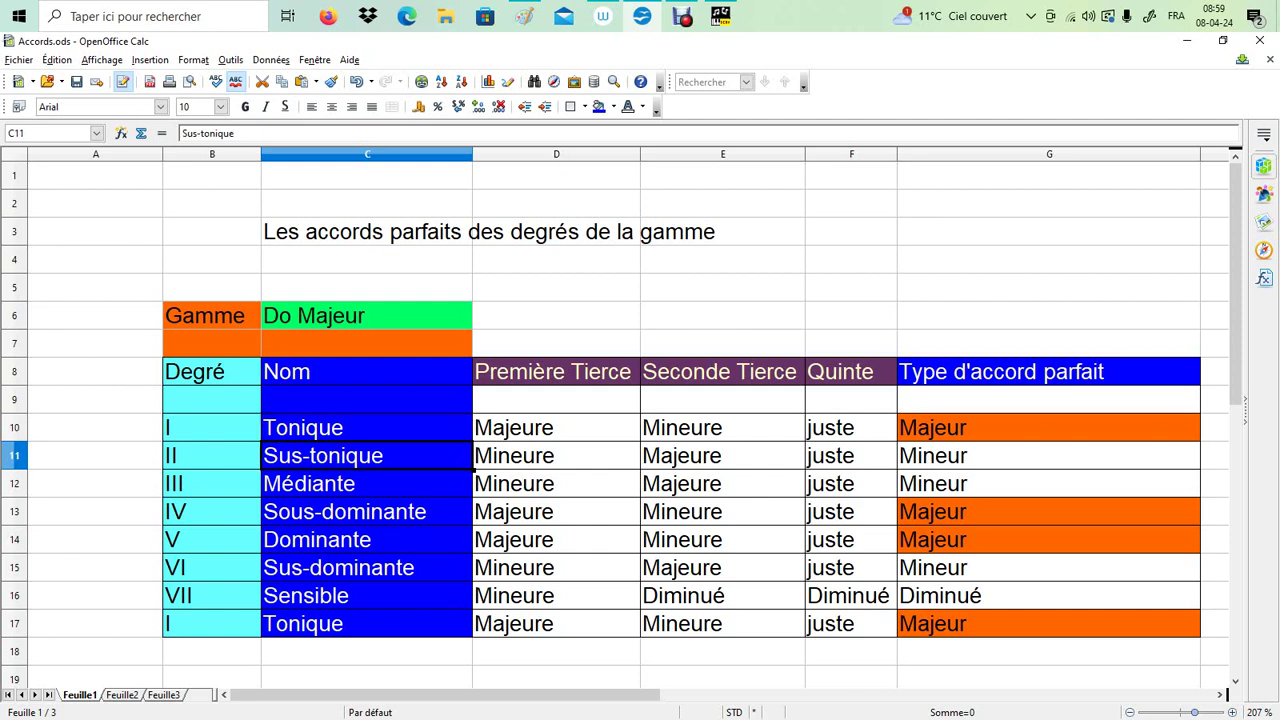
pyautogui.click(366, 483)
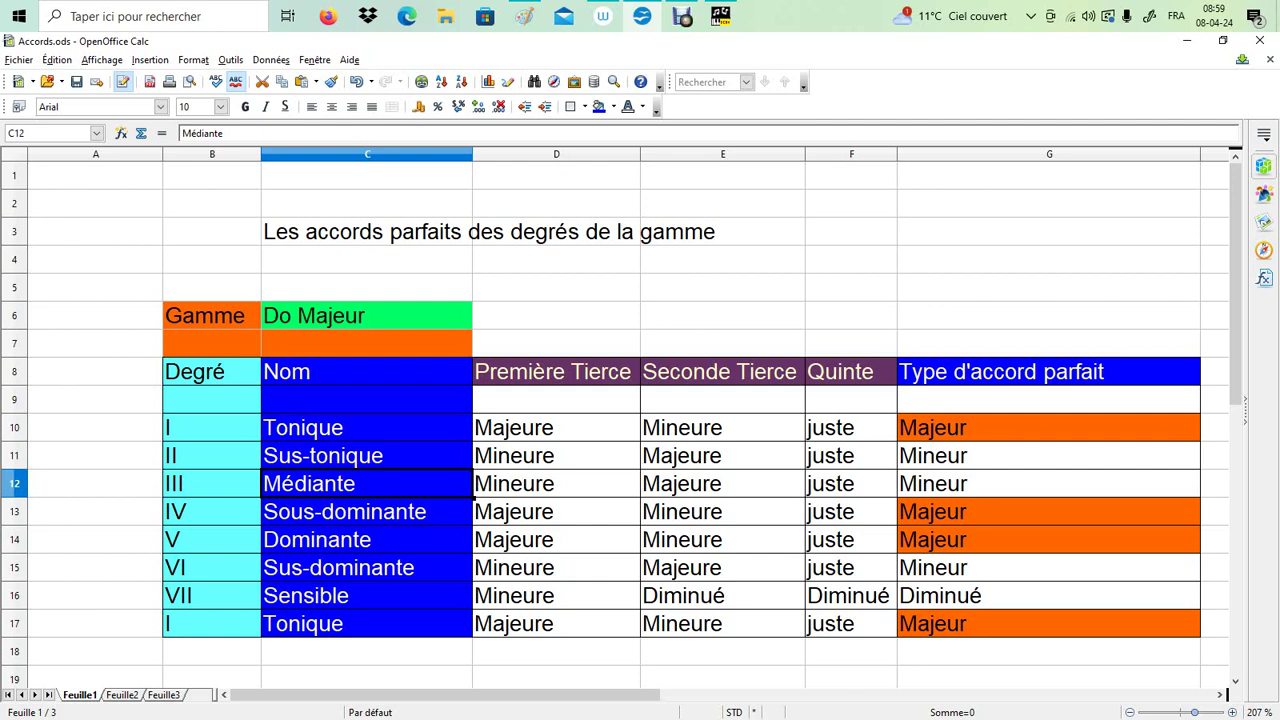
# Step: Fill cell A10, beside degree I, with the Rouge 3 background color
pyautogui.click(160, 436)
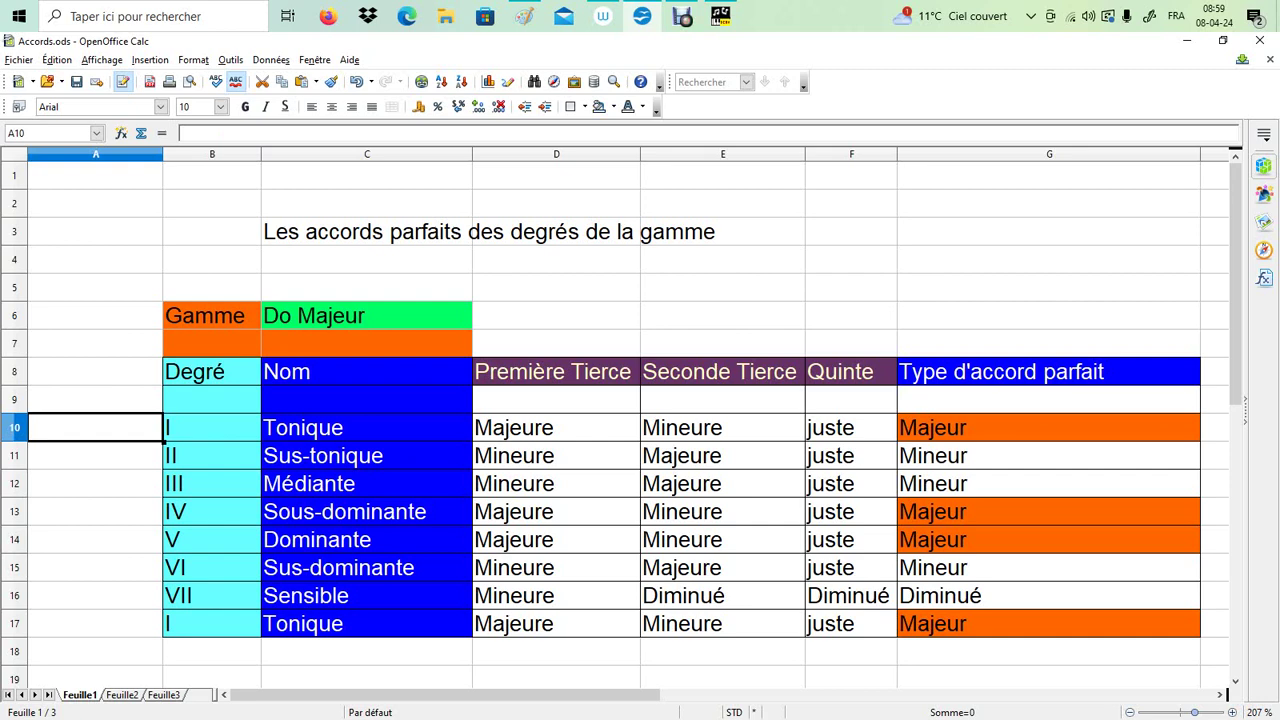
pyautogui.click(611, 107)
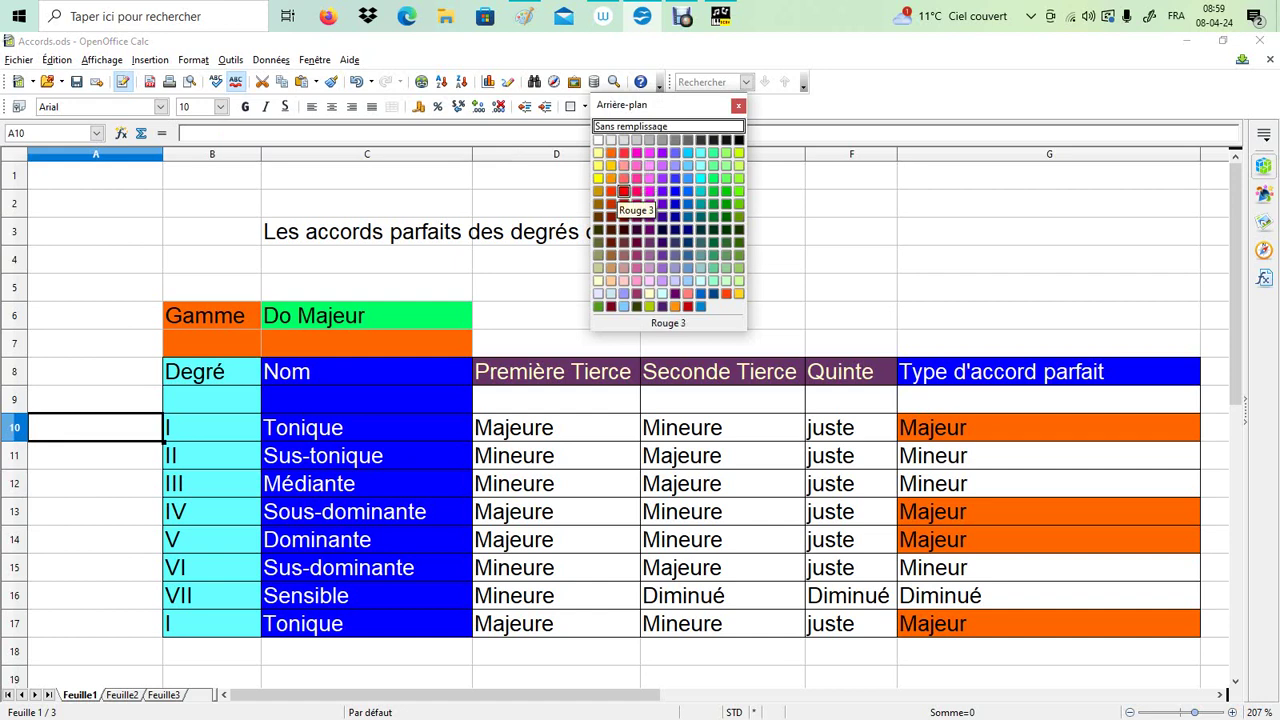
pyautogui.click(624, 191)
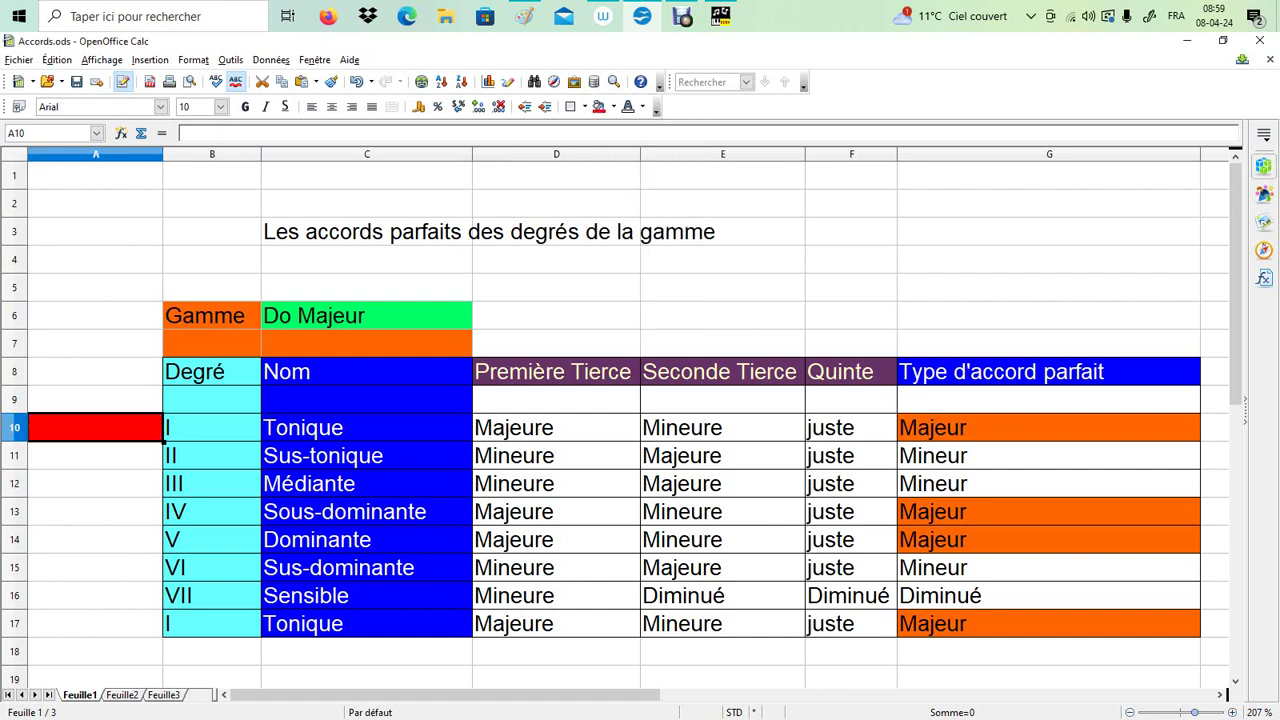
# Step: Fill cell A13, beside degree IV, with the Orange 3 background color
pyautogui.click(95, 511)
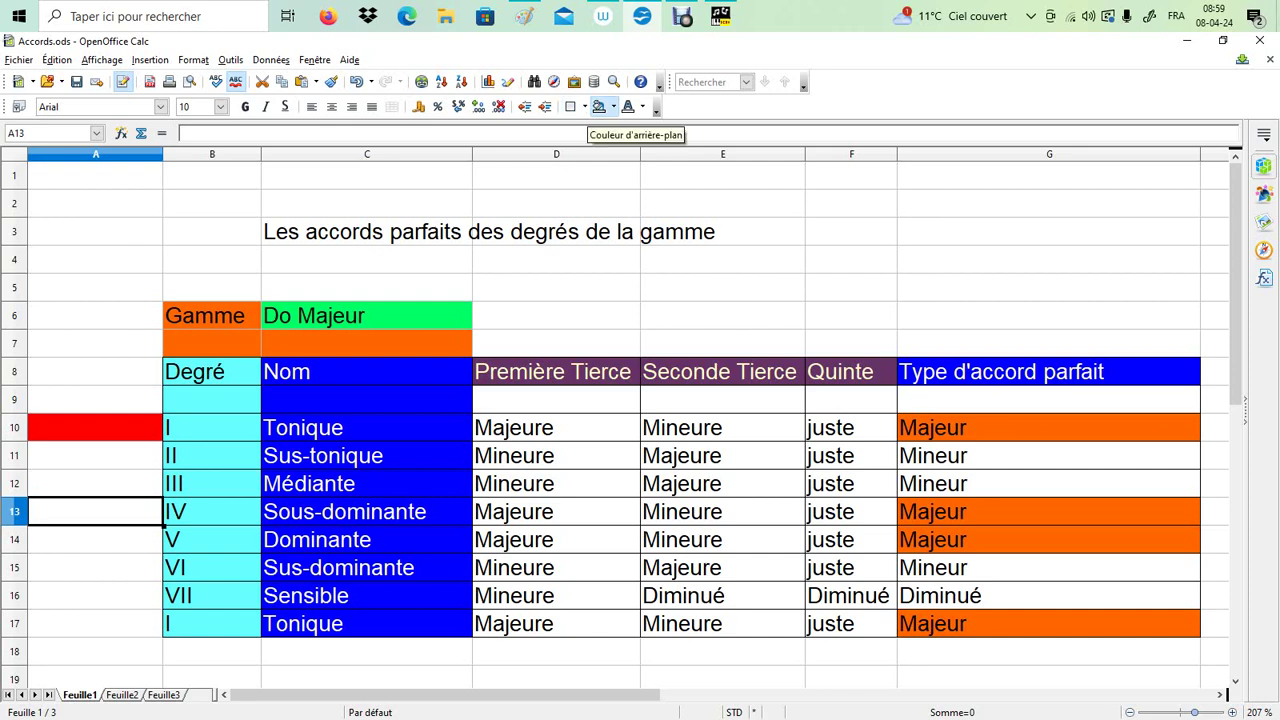
pyautogui.click(613, 107)
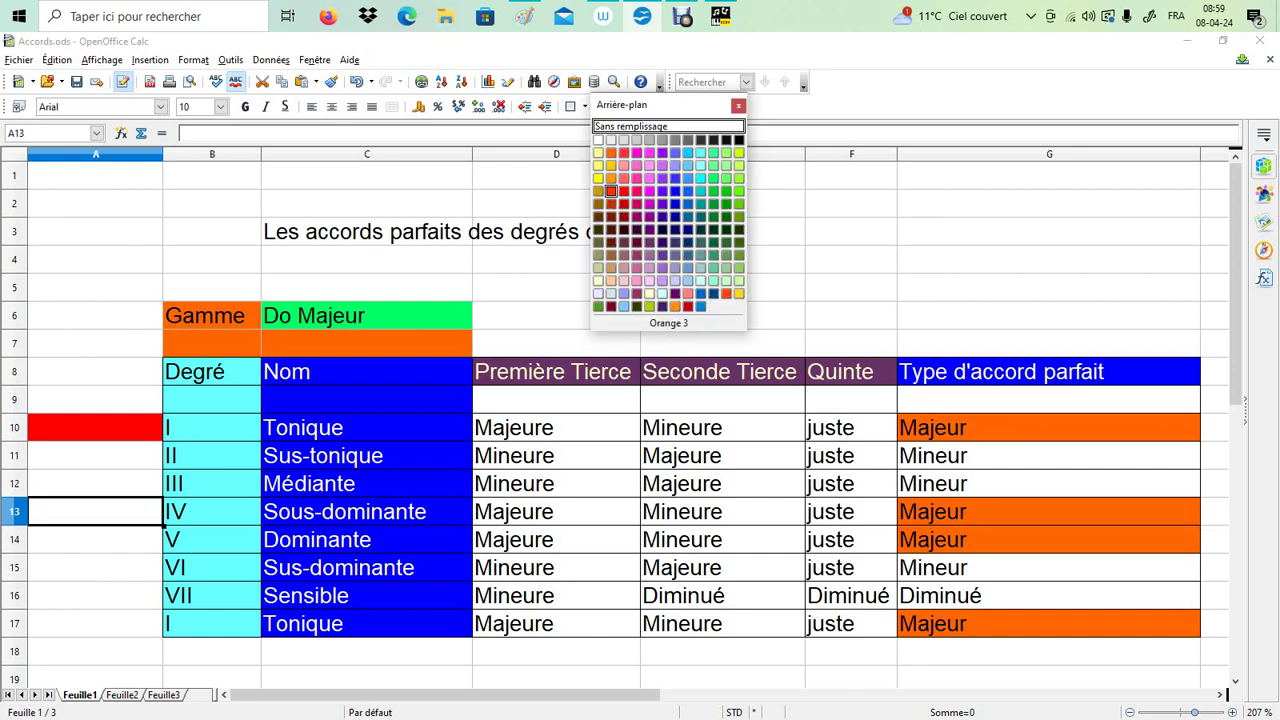
pyautogui.click(611, 191)
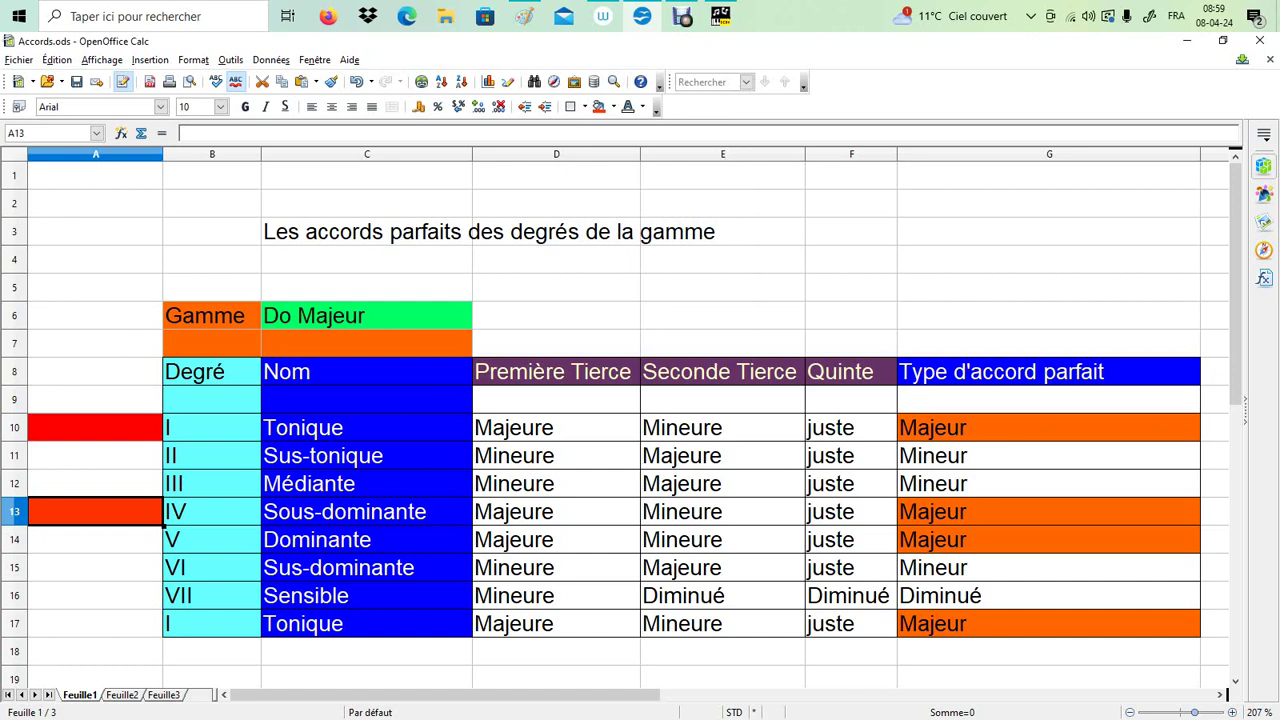
pyautogui.click(95, 540)
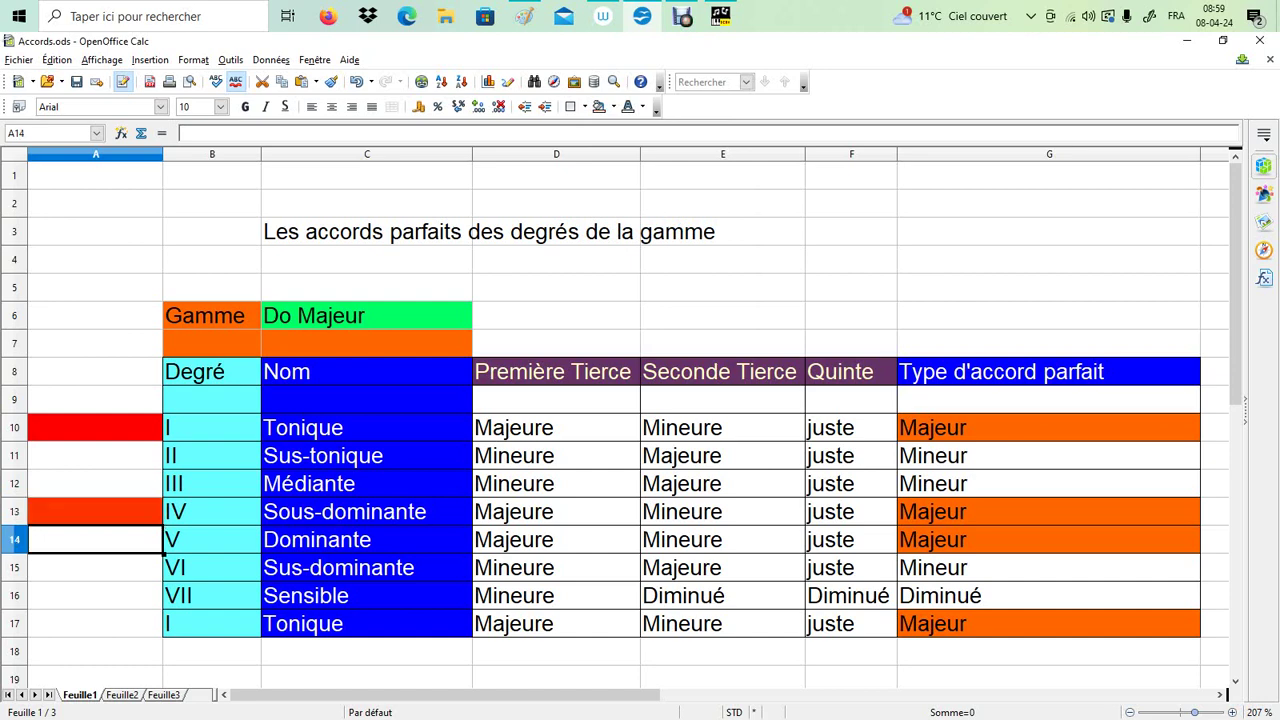
# Step: Reapply the Rouge 3 background to A10 and try to choose a different background color for A13
pyautogui.click(95, 428)
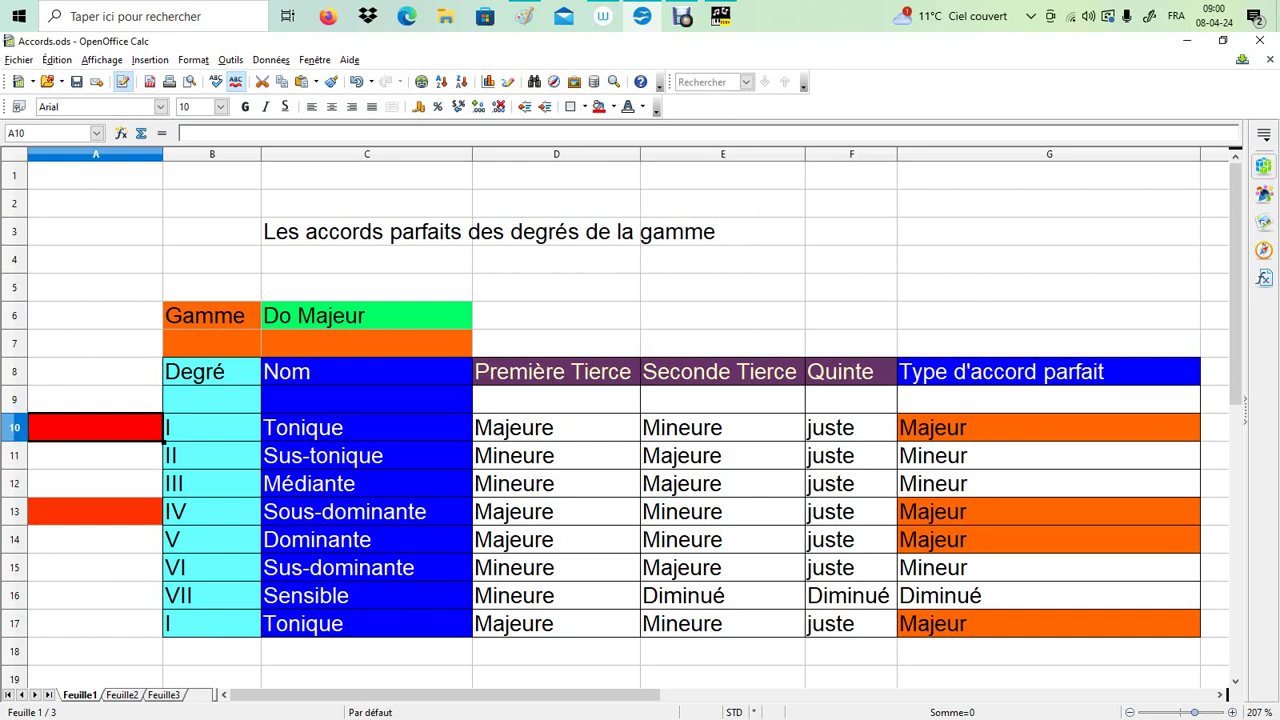
pyautogui.click(610, 107)
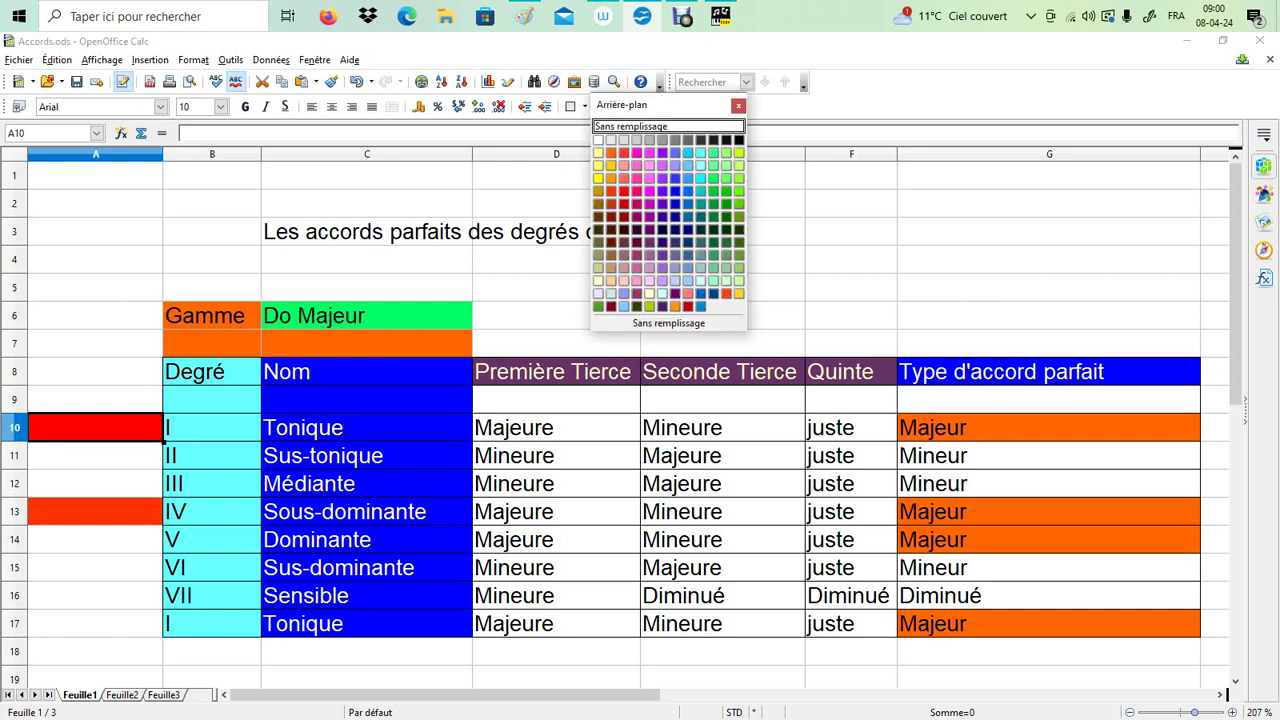
pyautogui.click(624, 192)
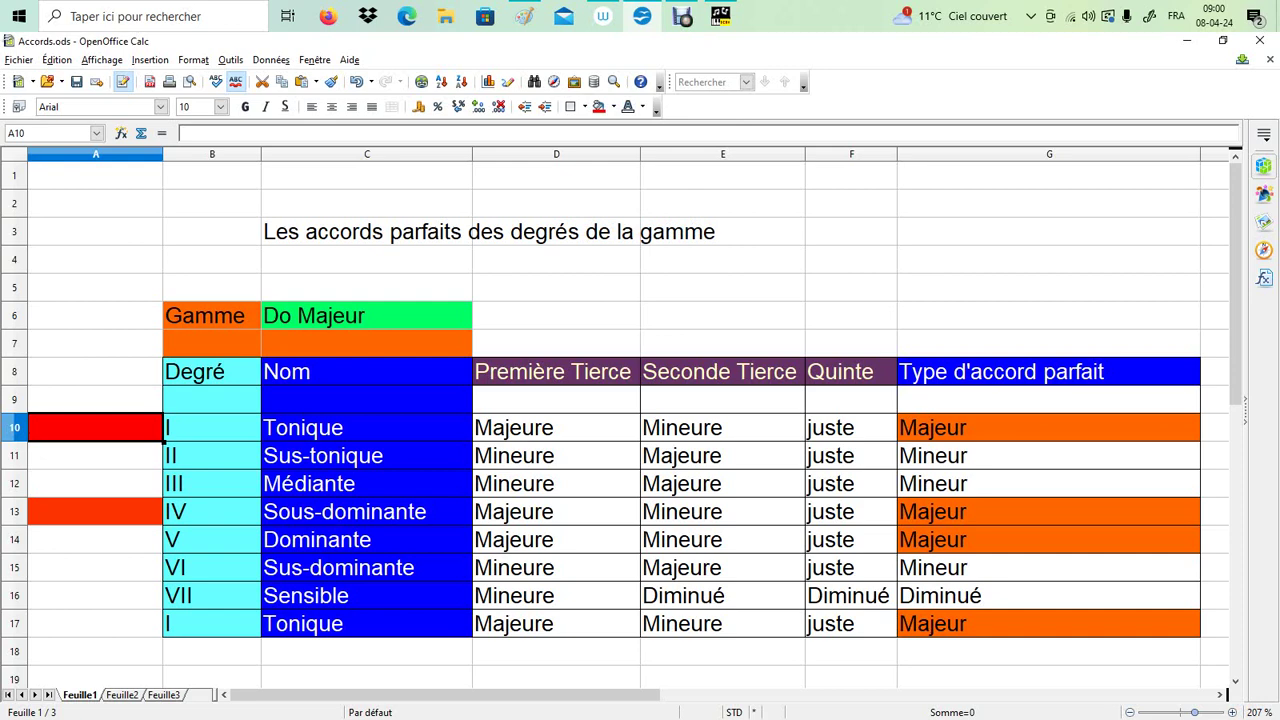
pyautogui.click(95, 511)
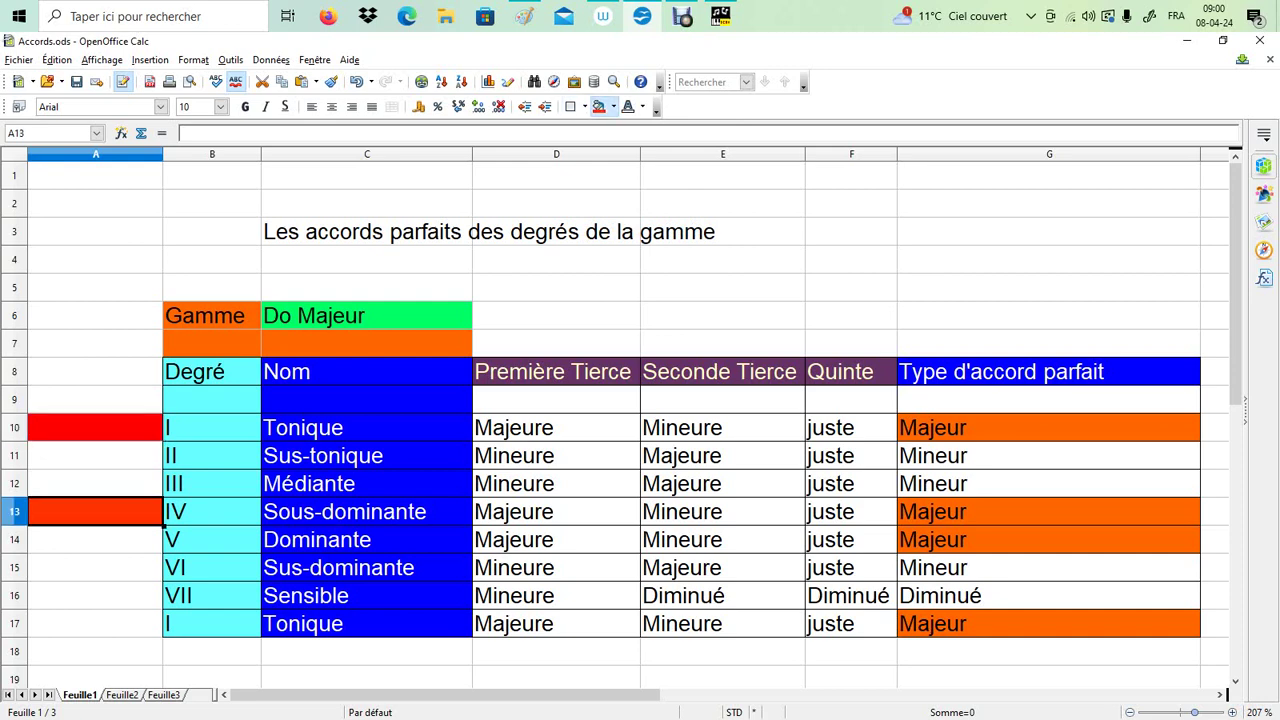
pyautogui.click(610, 107)
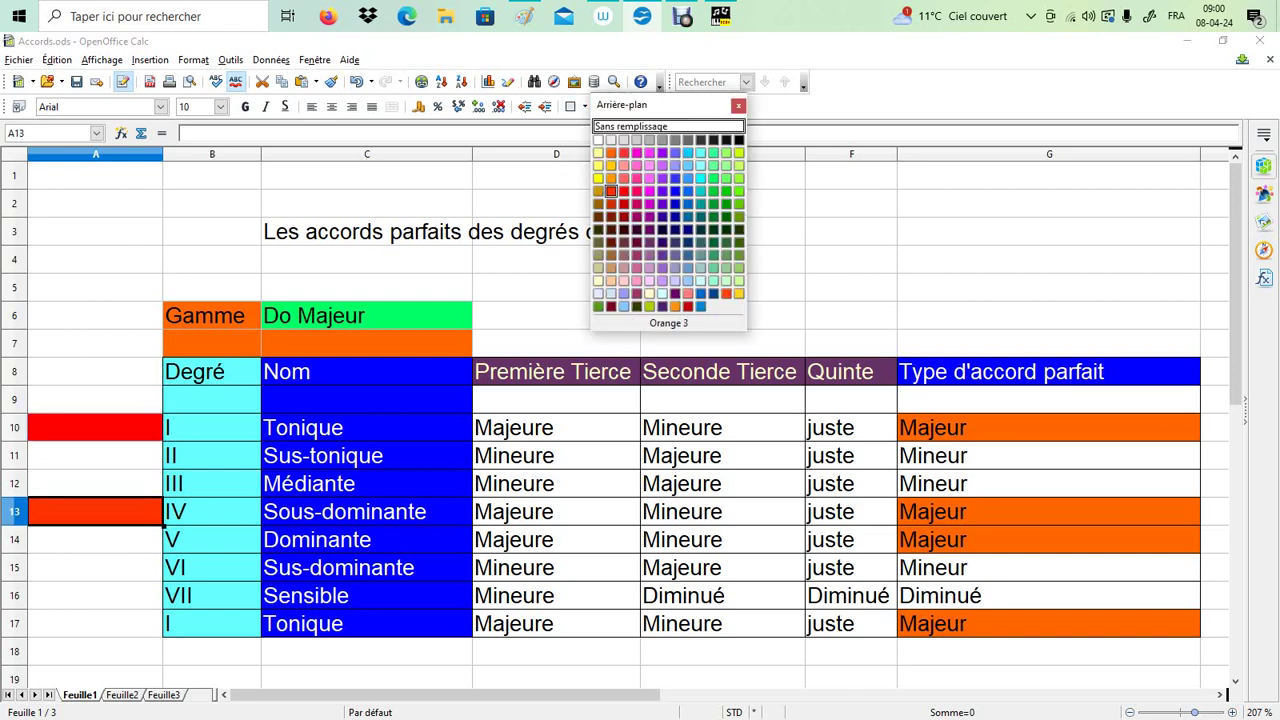
pyautogui.click(610, 178)
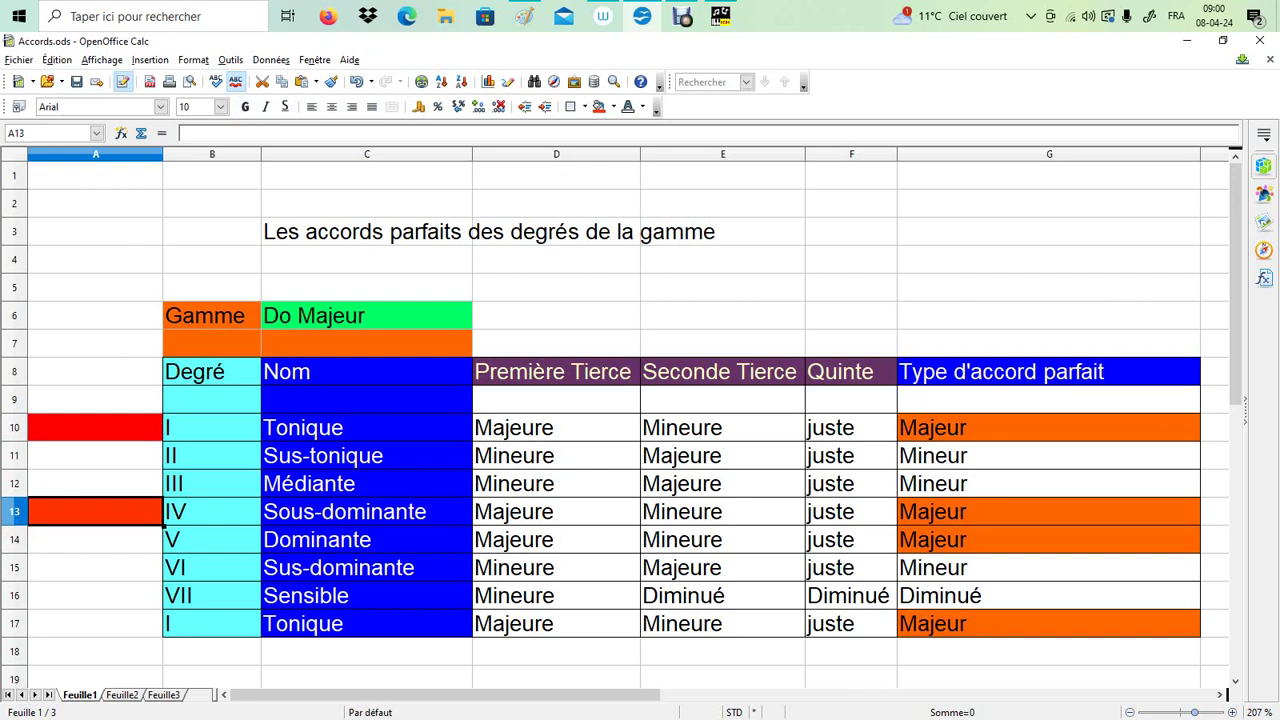
# Step: Copy the red cell formatting of A10 onto cells A13 and A14, beside degrees IV and V
pyautogui.click(95, 427)
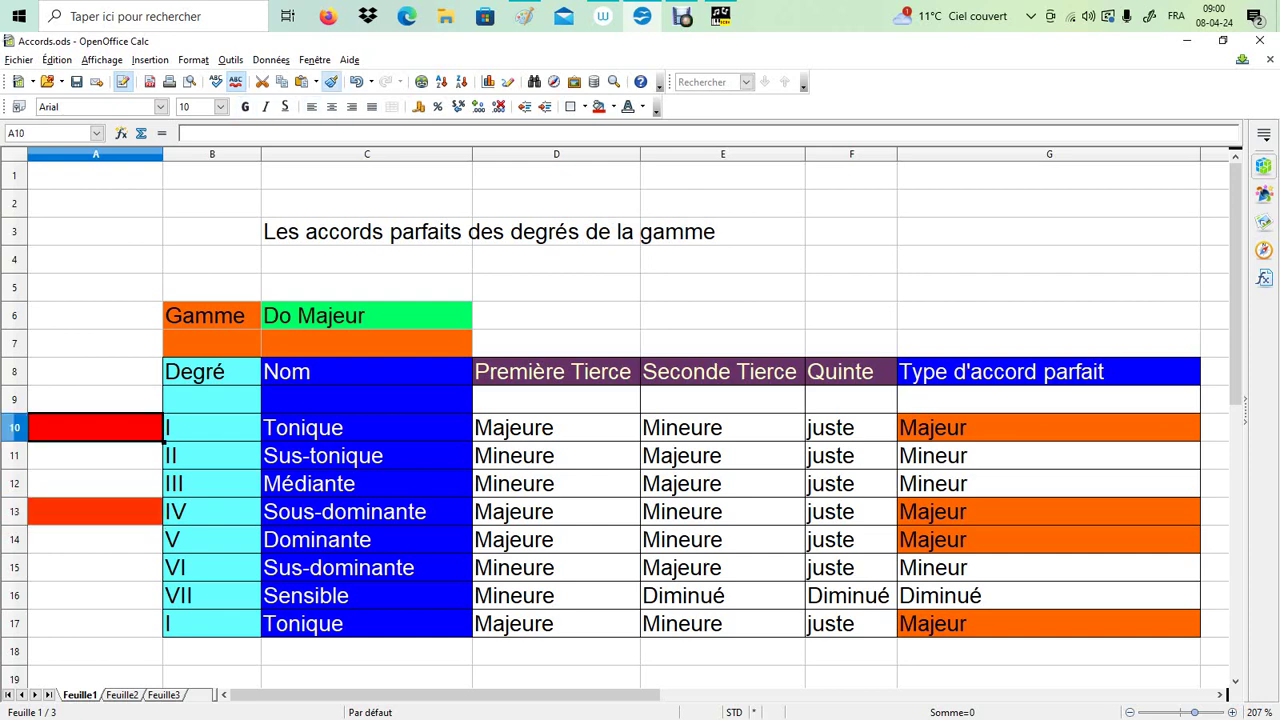
pyautogui.click(331, 81)
pyautogui.click(331, 82)
pyautogui.click(95, 511)
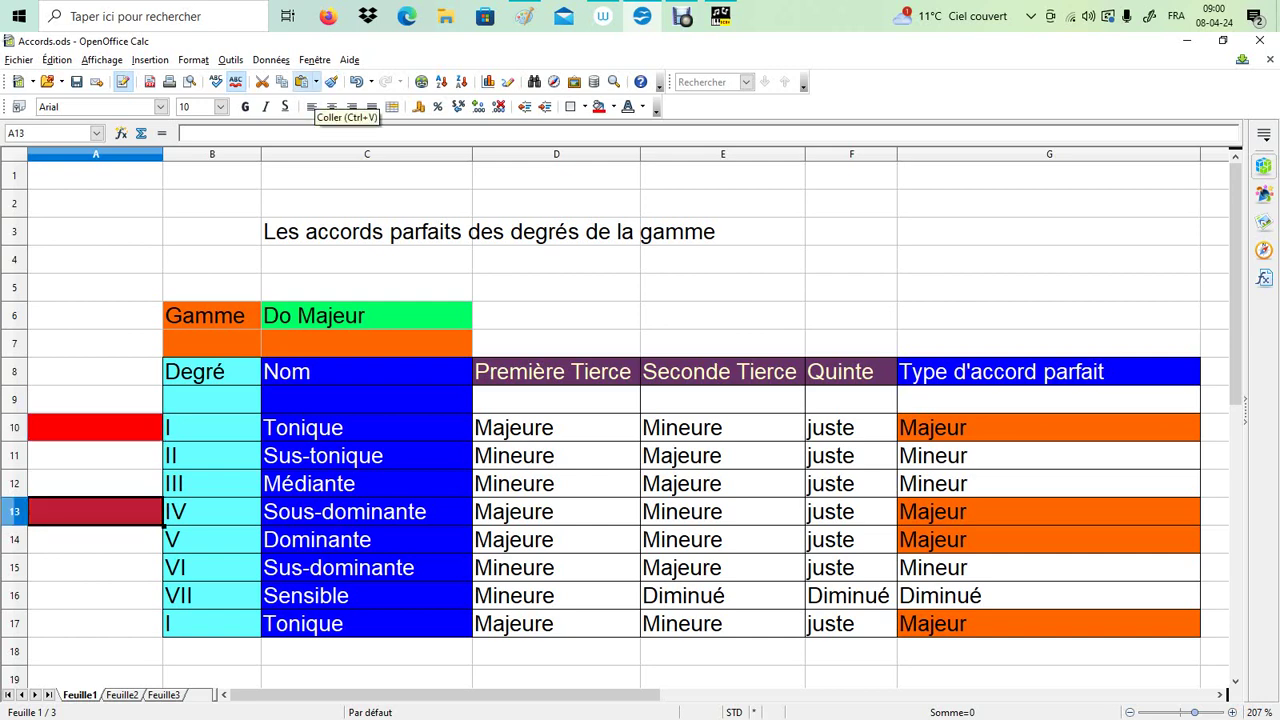
pyautogui.click(331, 82)
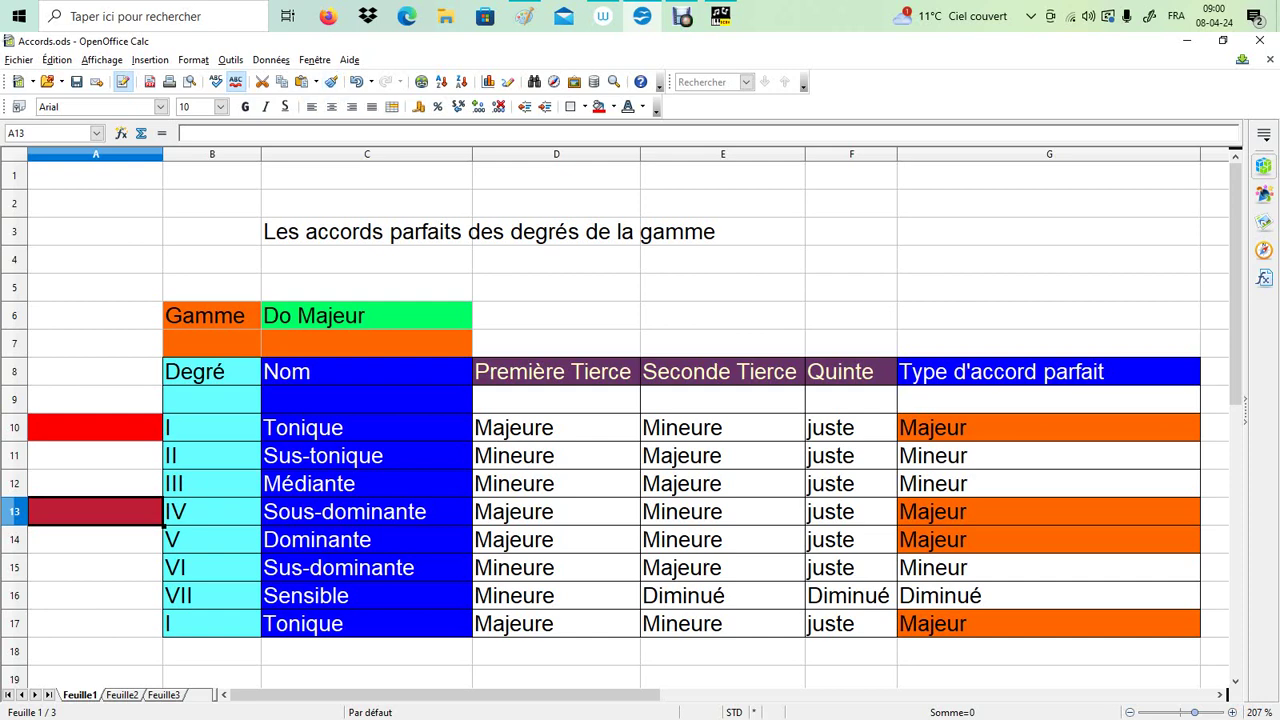
pyautogui.moveTo(95, 511); pyautogui.dragTo(95, 539)
pyautogui.click(95, 651)
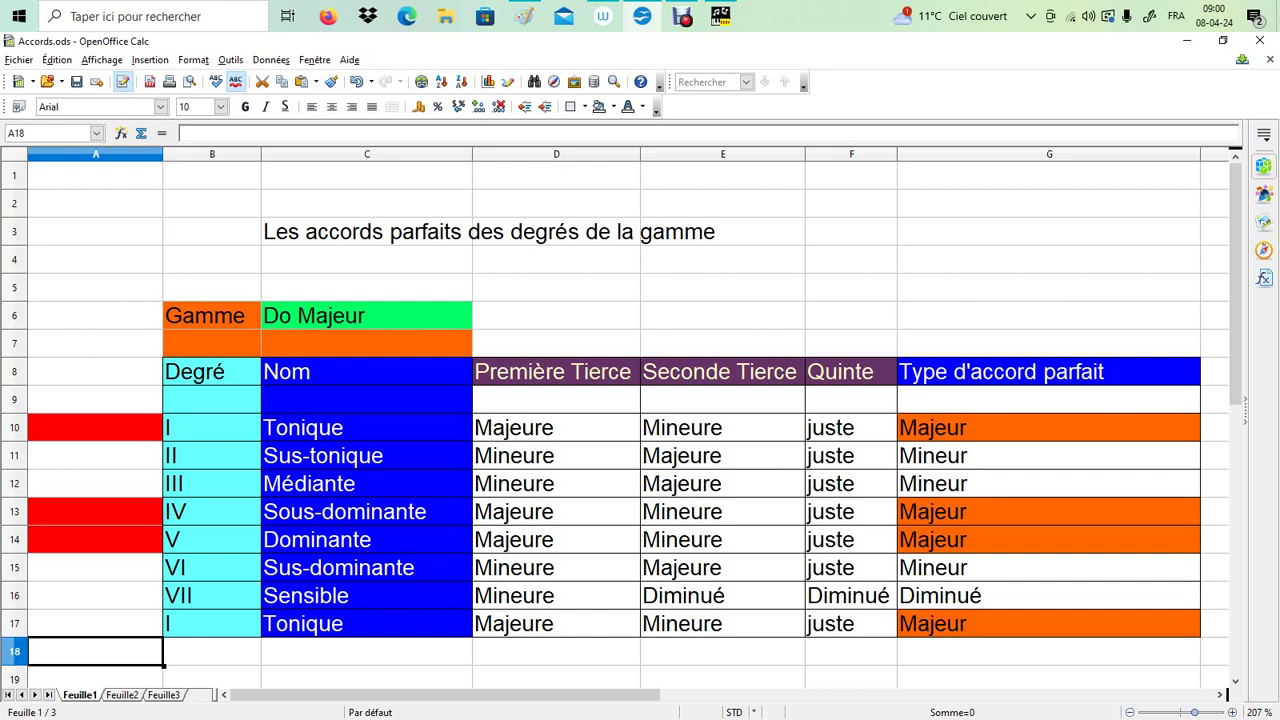
# Step: Change the sheet title in C3 to "Les accords parfaits des degrés de la gamme majeure"
pyautogui.click(366, 231)
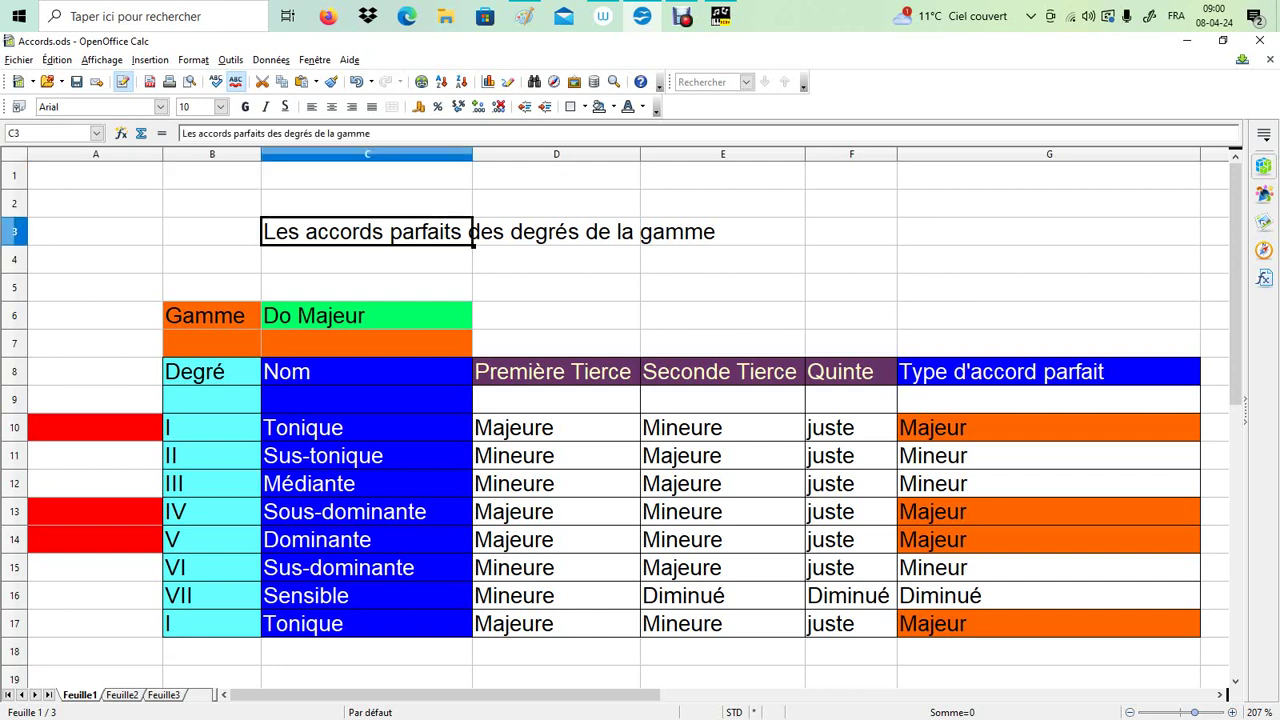
pyautogui.click(400, 133)
pyautogui.write('maj')
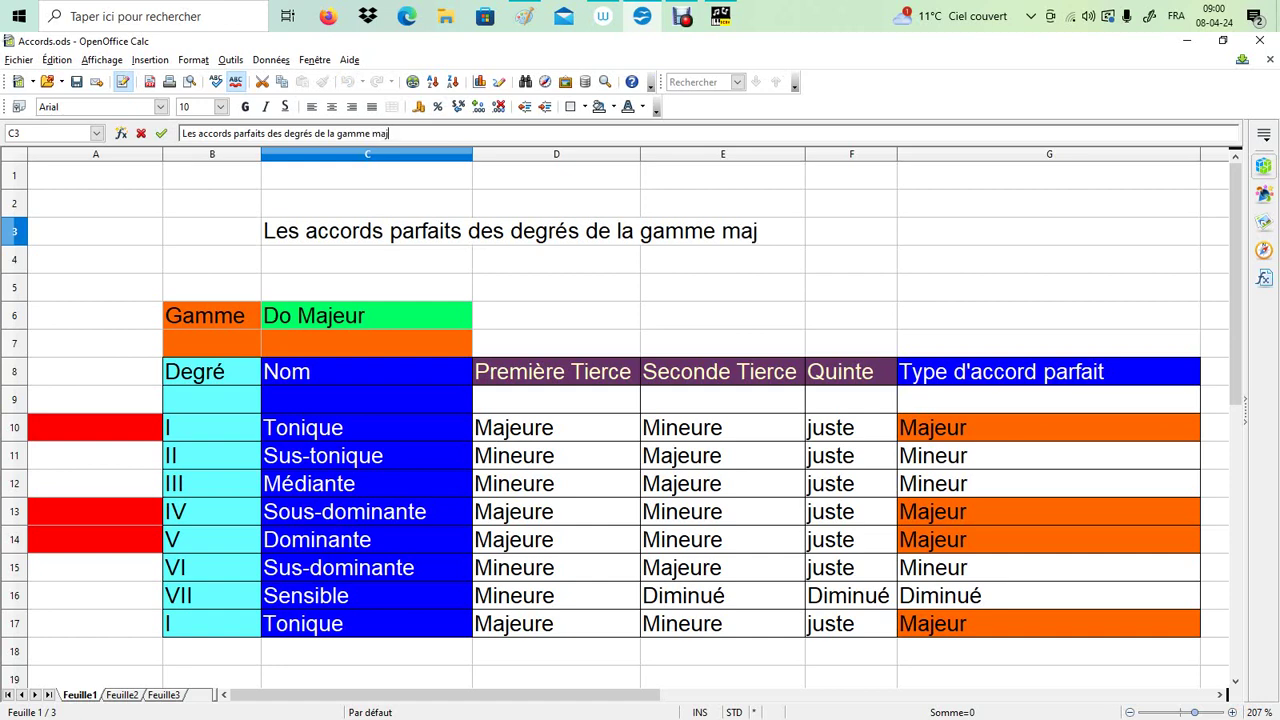
pyautogui.write('eure')
# Step: Switch to NoteWorthy Composer and add a quarter-note F-A-C chord after the E-G-B chord on both the right-hand and left-hand staves
pyautogui.hotkey('alt', 'Tab')
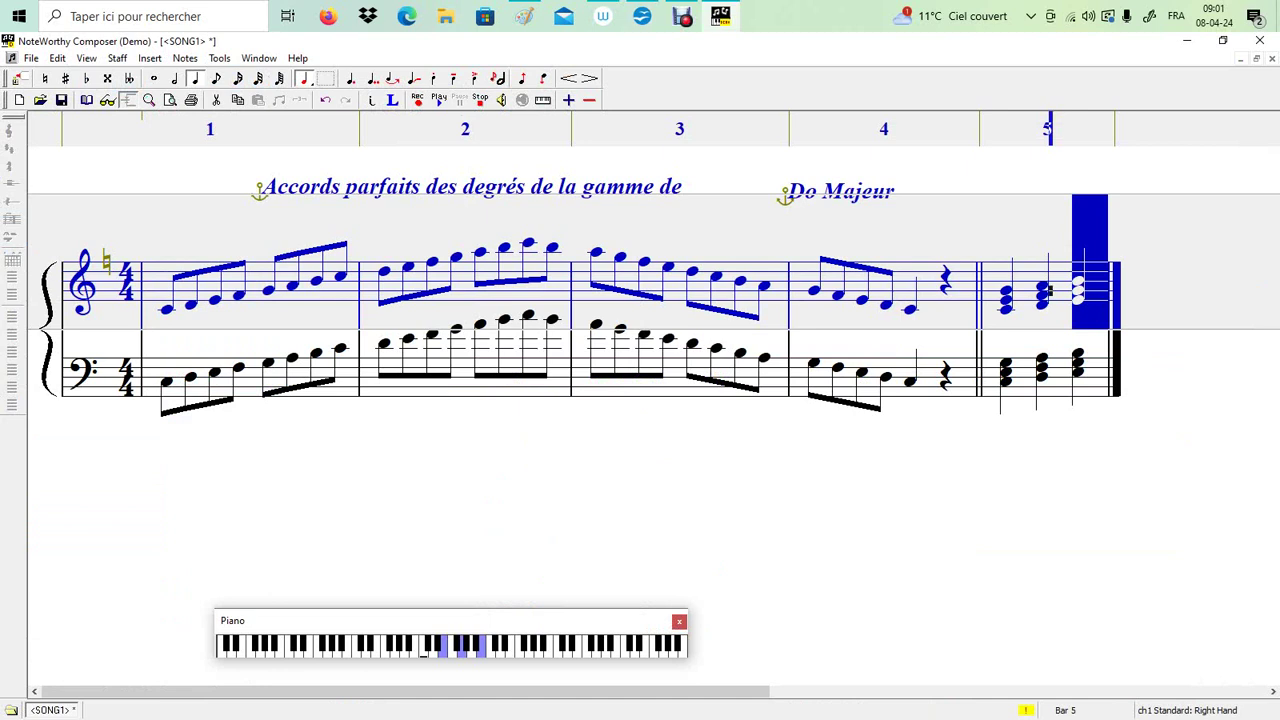
pyautogui.press('Right')
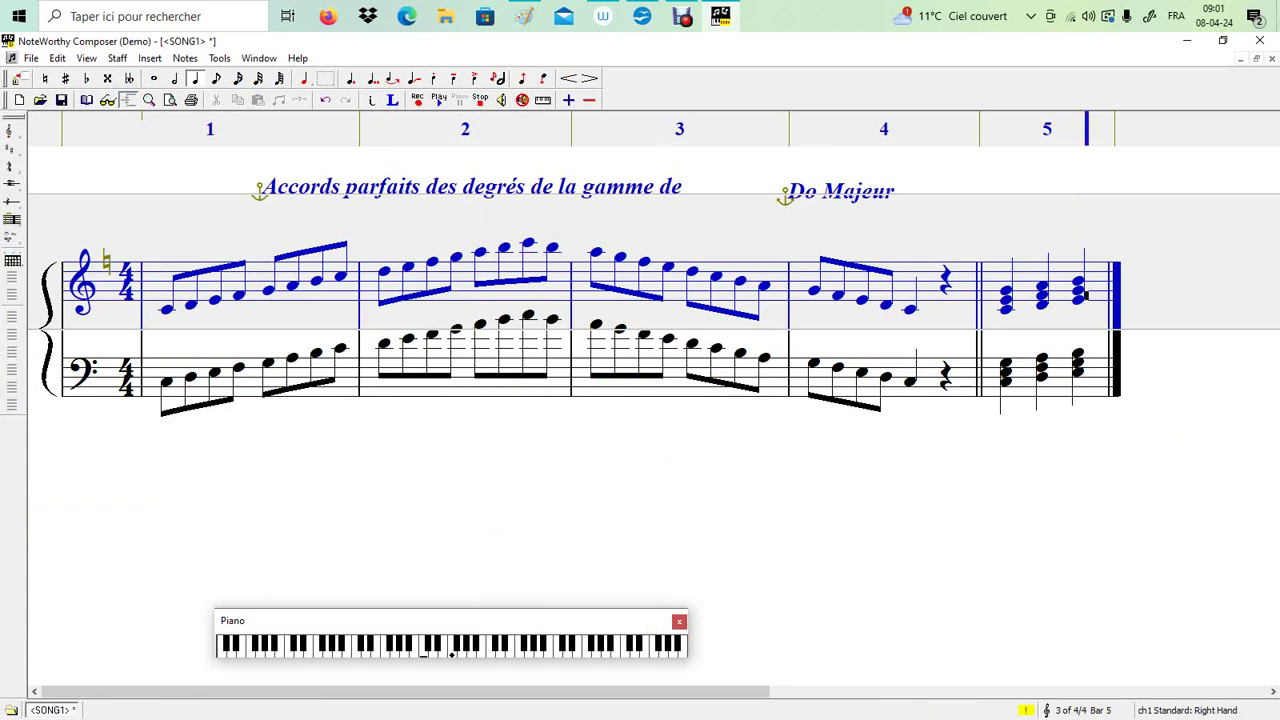
pyautogui.press('Return')
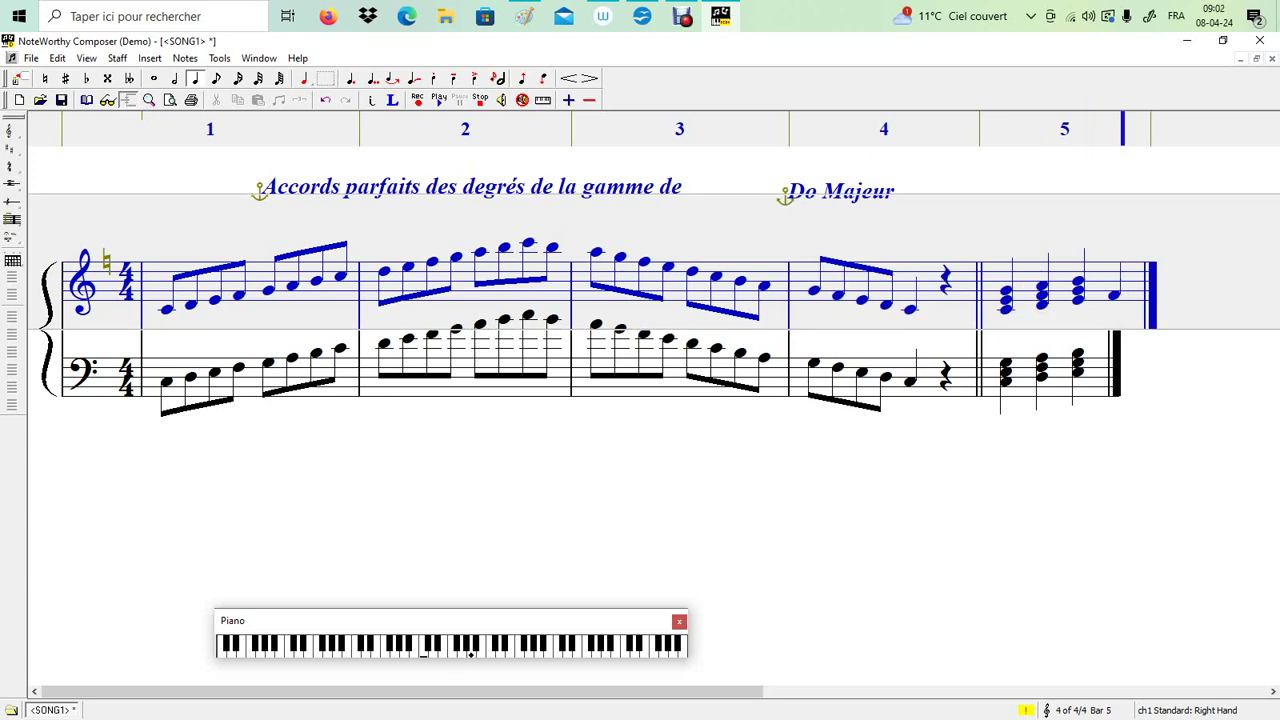
pyautogui.hotkey('shift', 'Return')
pyautogui.hotkey('shift', 'Return')
pyautogui.hotkey('ctrl', 'Down')
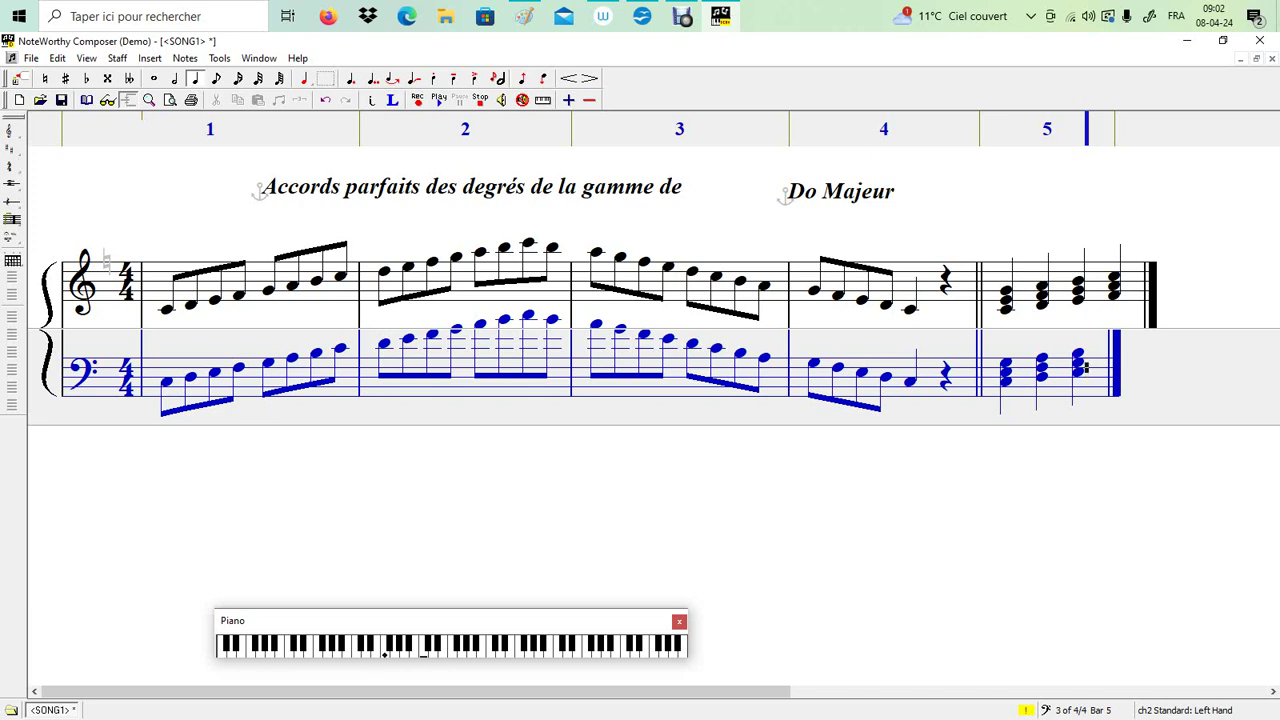
pyautogui.press('Return')
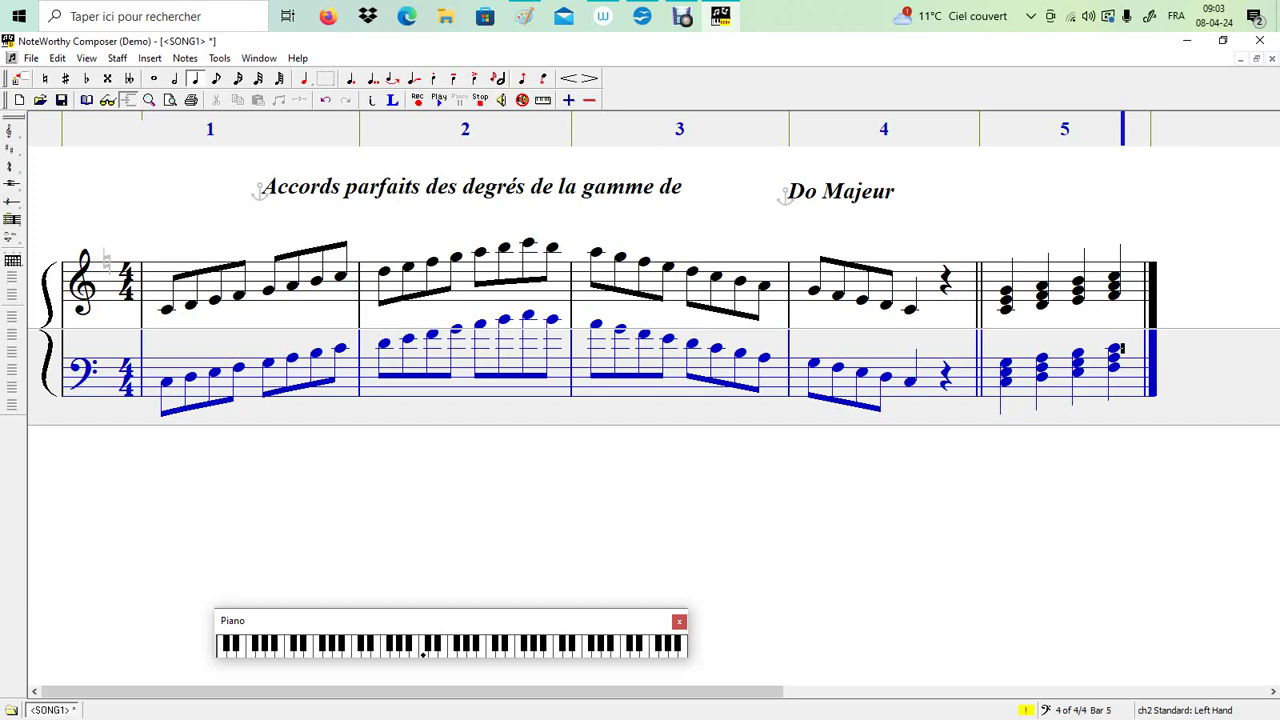
# Step: Consult the perfect-chord notes in Paint, then return to the right-hand staff in NoteWorthy Composer
pyautogui.click(525, 16)
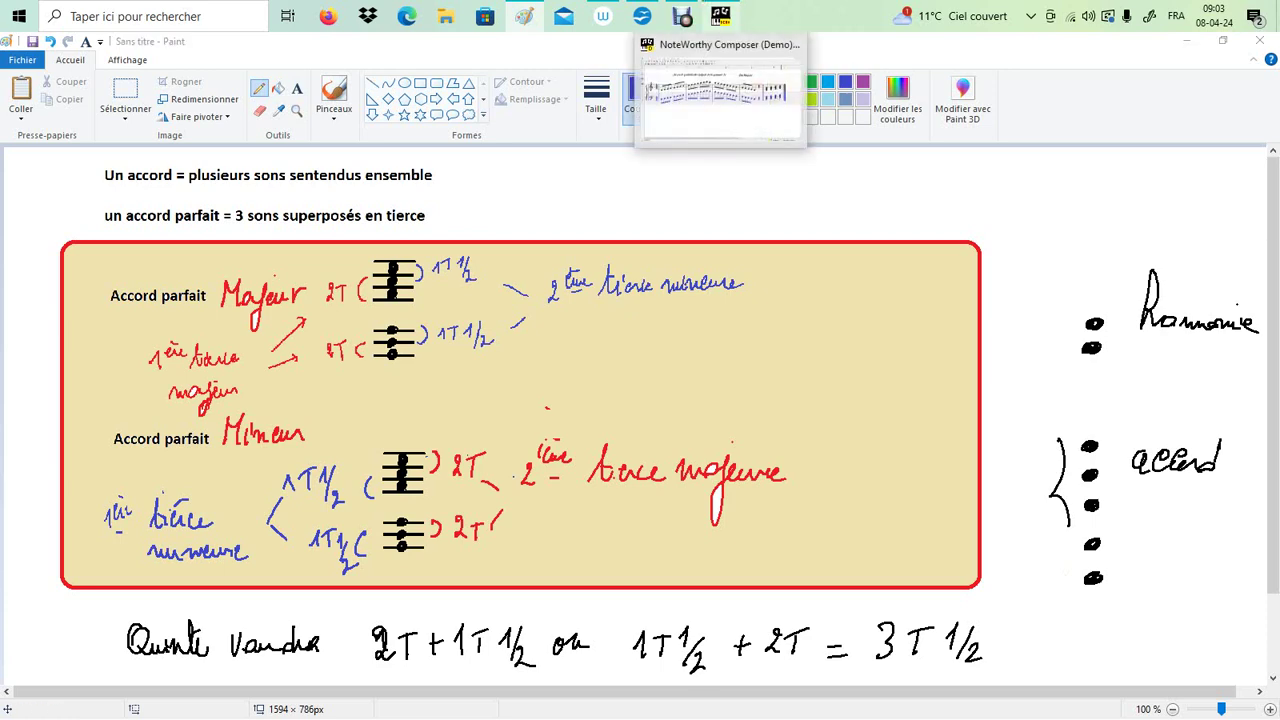
pyautogui.click(720, 16)
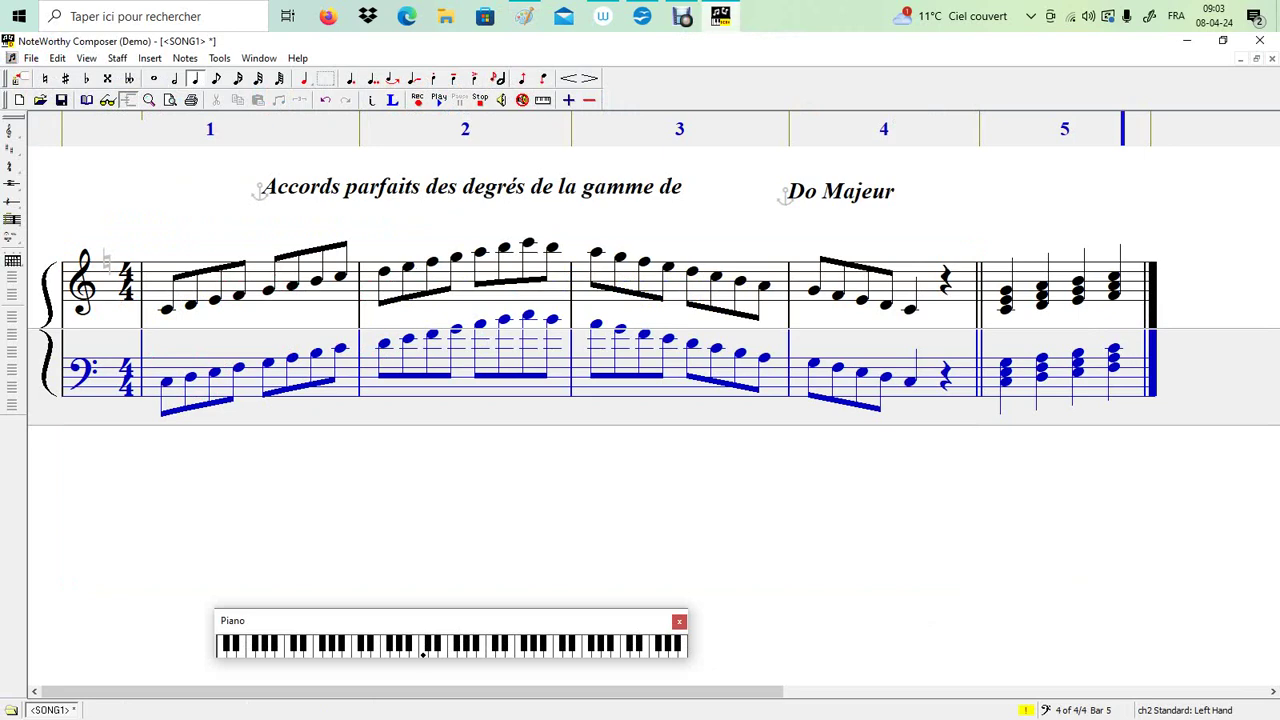
pyautogui.click(642, 16)
pyautogui.hotkey('ctrl', 'Up')
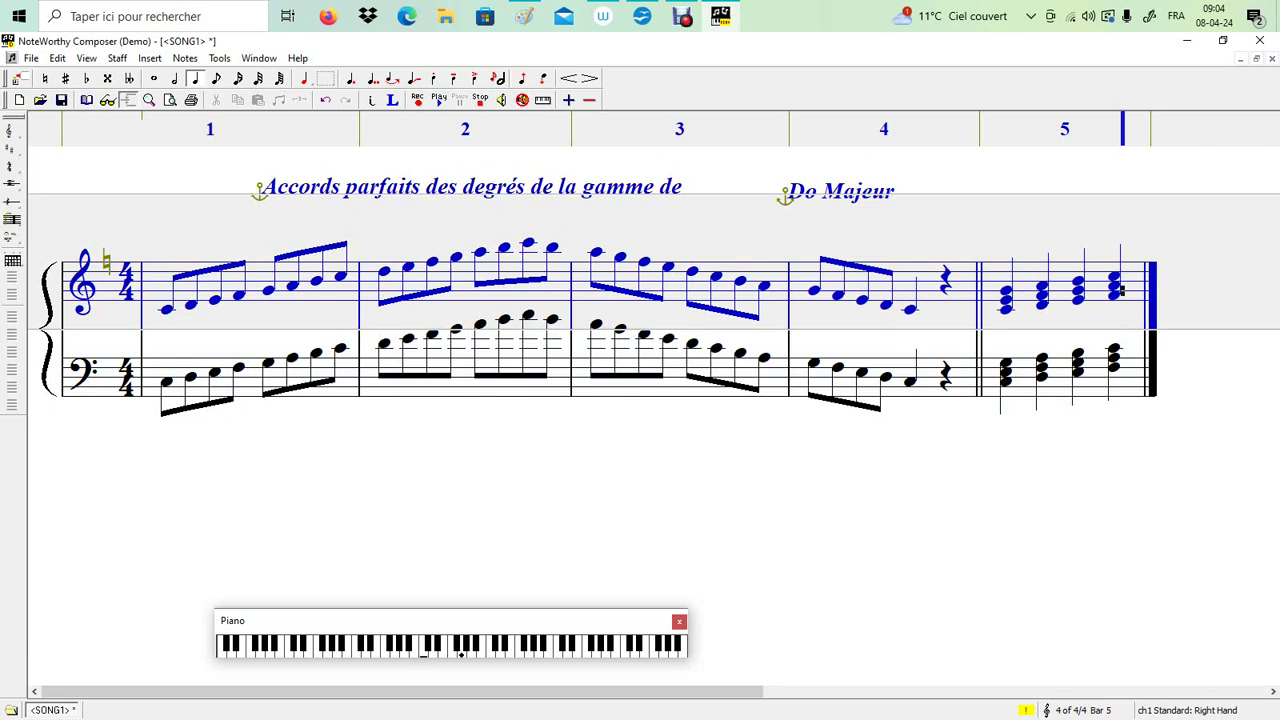
pyautogui.press('Return')
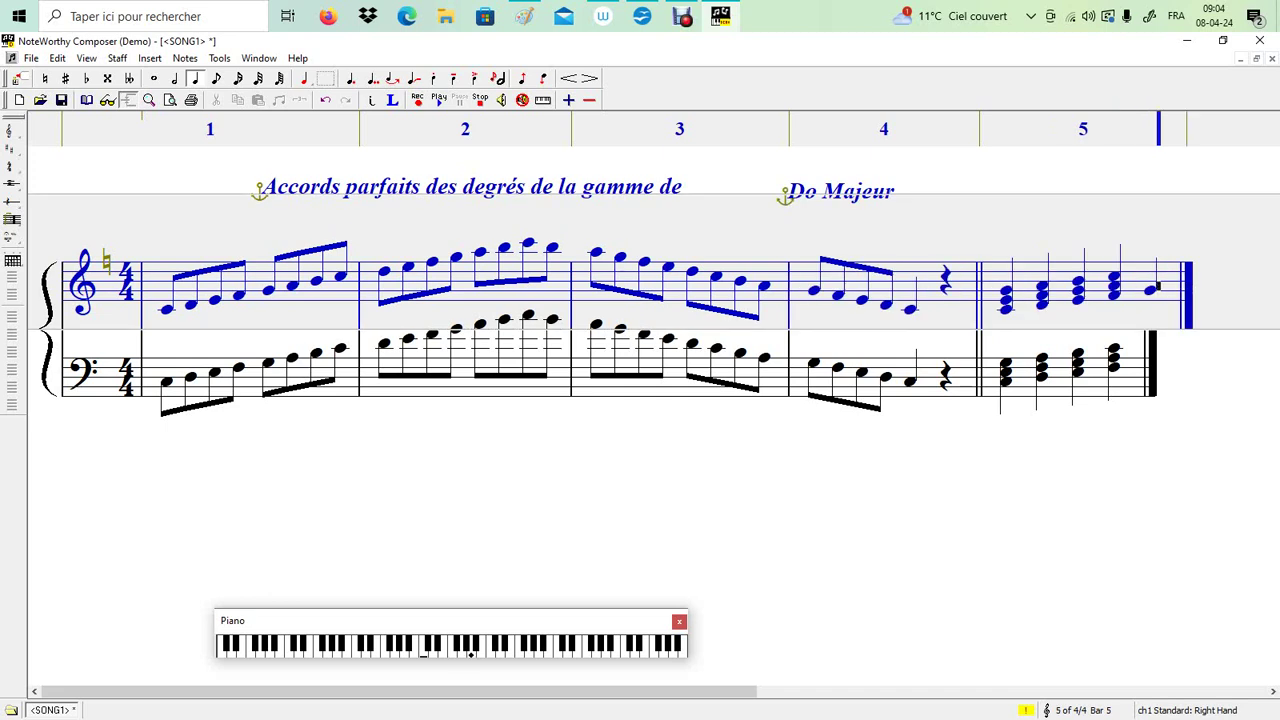
pyautogui.press('.')
pyautogui.press('BackSpace')
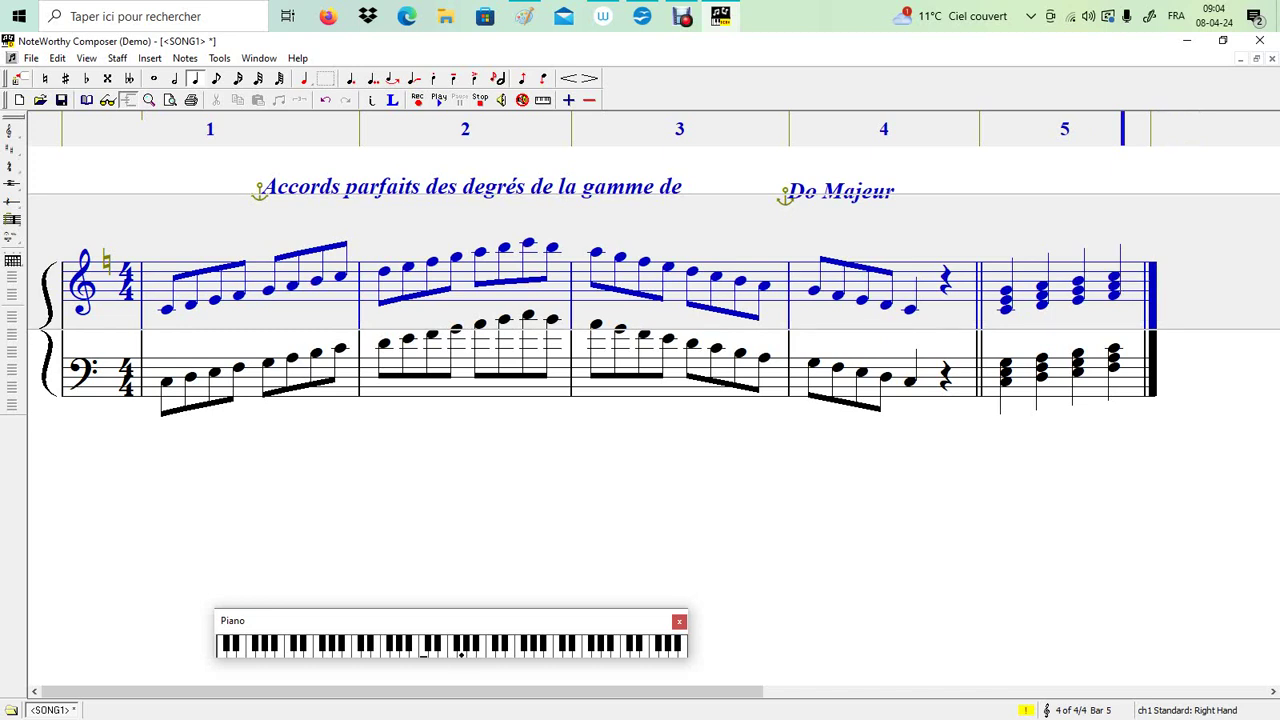
# Step: Add a quarter-note G-B-D chord after the F-A-C chord on the right-hand staff
pyautogui.press('Return')
pyautogui.press('Up')
pyautogui.press('Up')
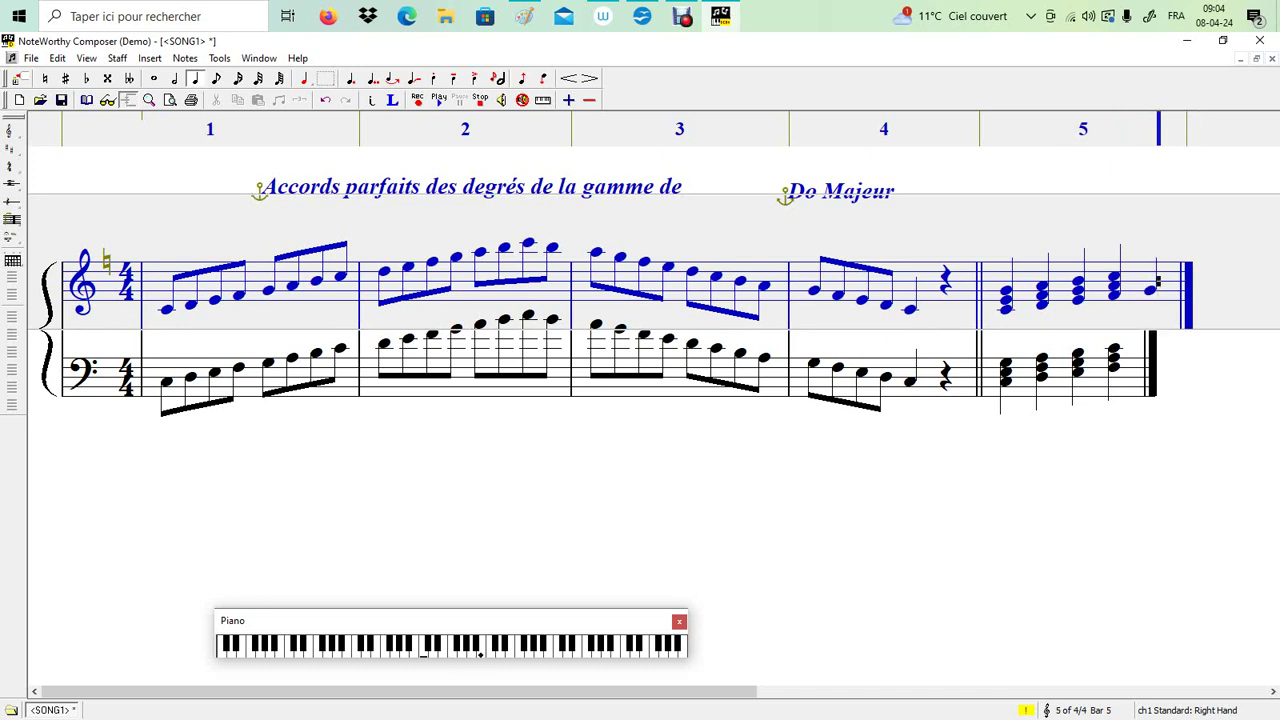
pyautogui.hotkey('shift', 'Return')
pyautogui.press('Up')
pyautogui.press('Up')
pyautogui.hotkey('shift', 'Return')
# Step: Select all five right-hand chords in bar 5
pyautogui.hotkey('ctrl', 'Left')
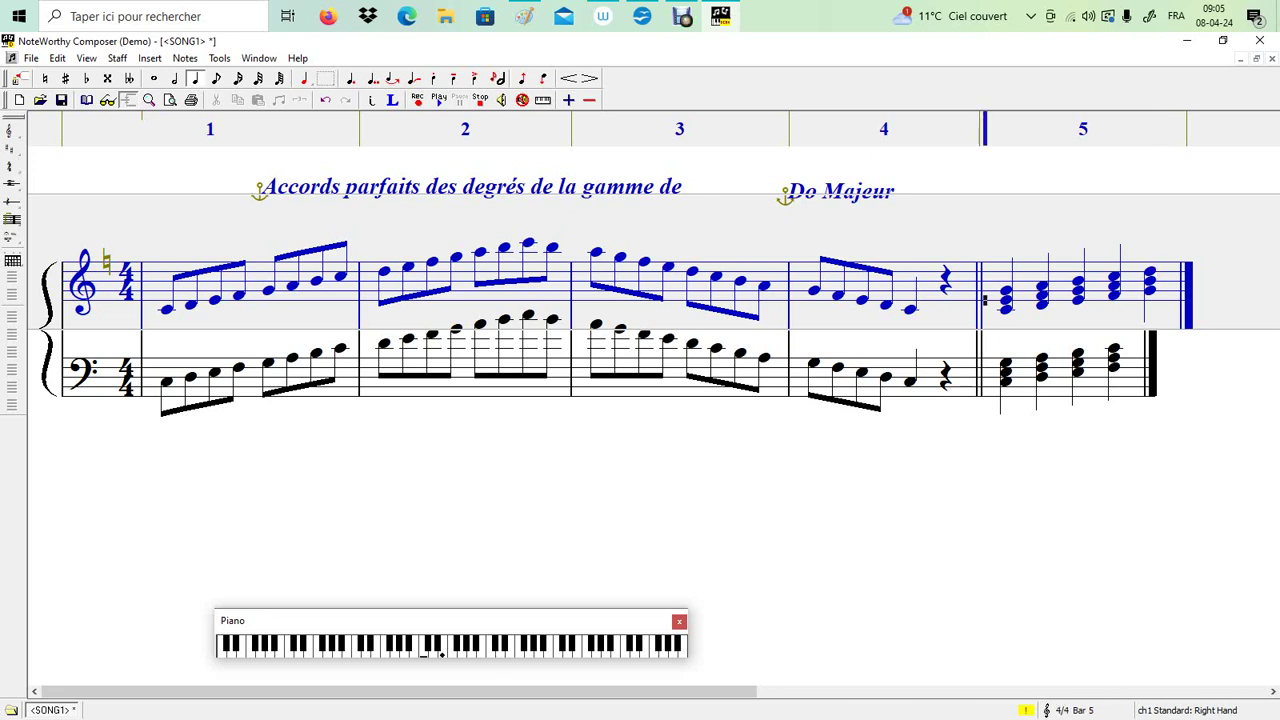
pyautogui.hotkey('shift', 'Right')
pyautogui.hotkey('shift', 'Right')
pyautogui.hotkey('shift', 'Right')
pyautogui.hotkey('shift', 'Right')
pyautogui.hotkey('shift', 'Right')
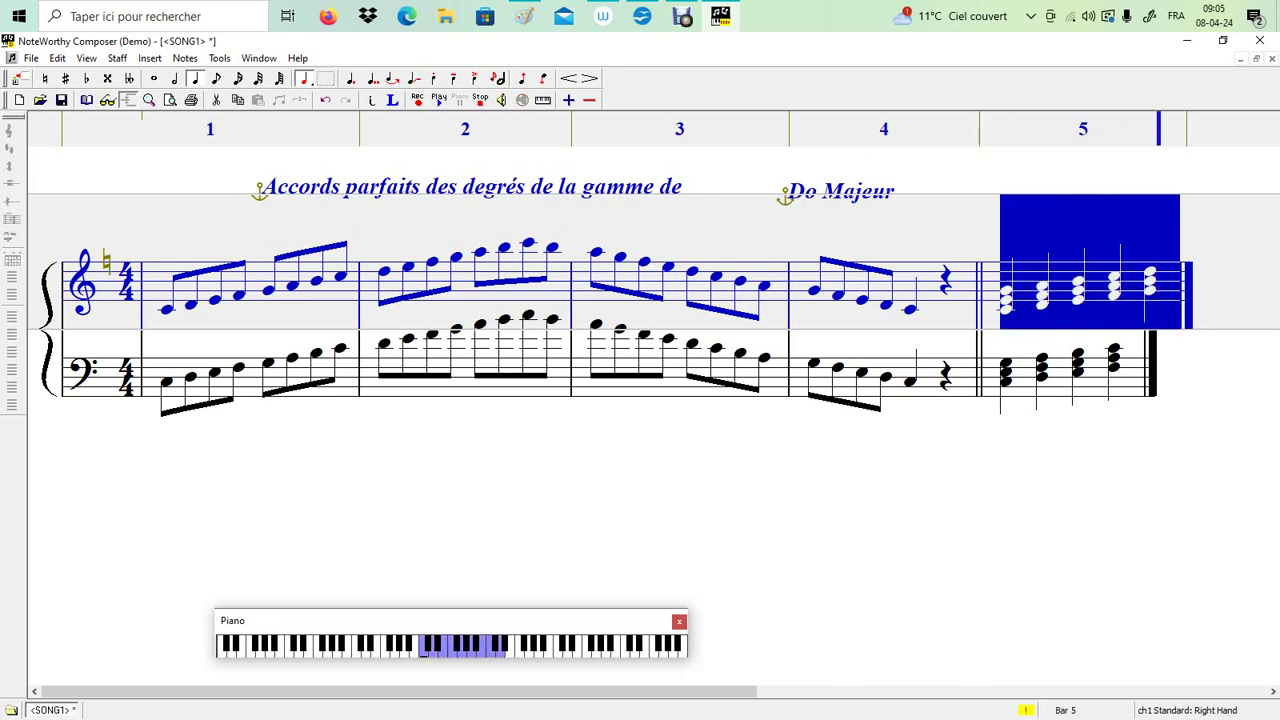
# Step: Switch to OpenOffice Calc and select the Quinte cells F10:F15 for degrees I to VI
pyautogui.hotkey('alt', 'Tab')
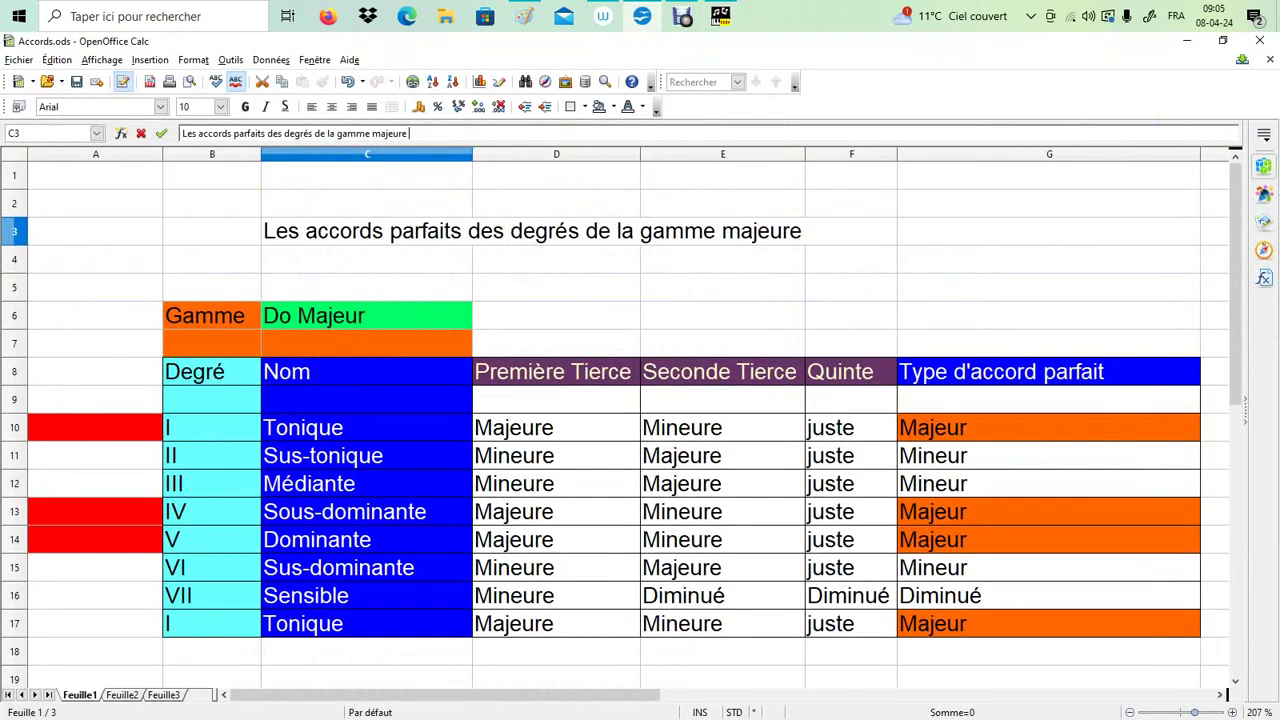
pyautogui.moveTo(851, 427); pyautogui.dragTo(851, 539)
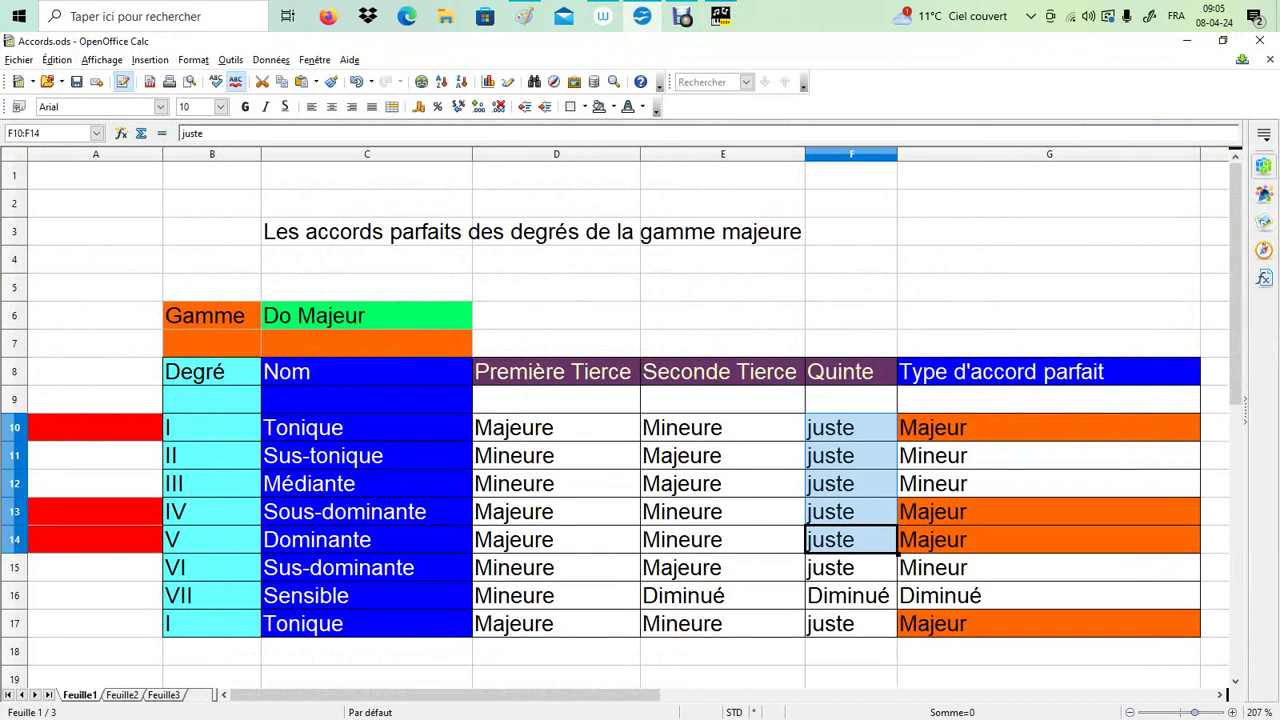
pyautogui.hotkey('shift', 'Down')
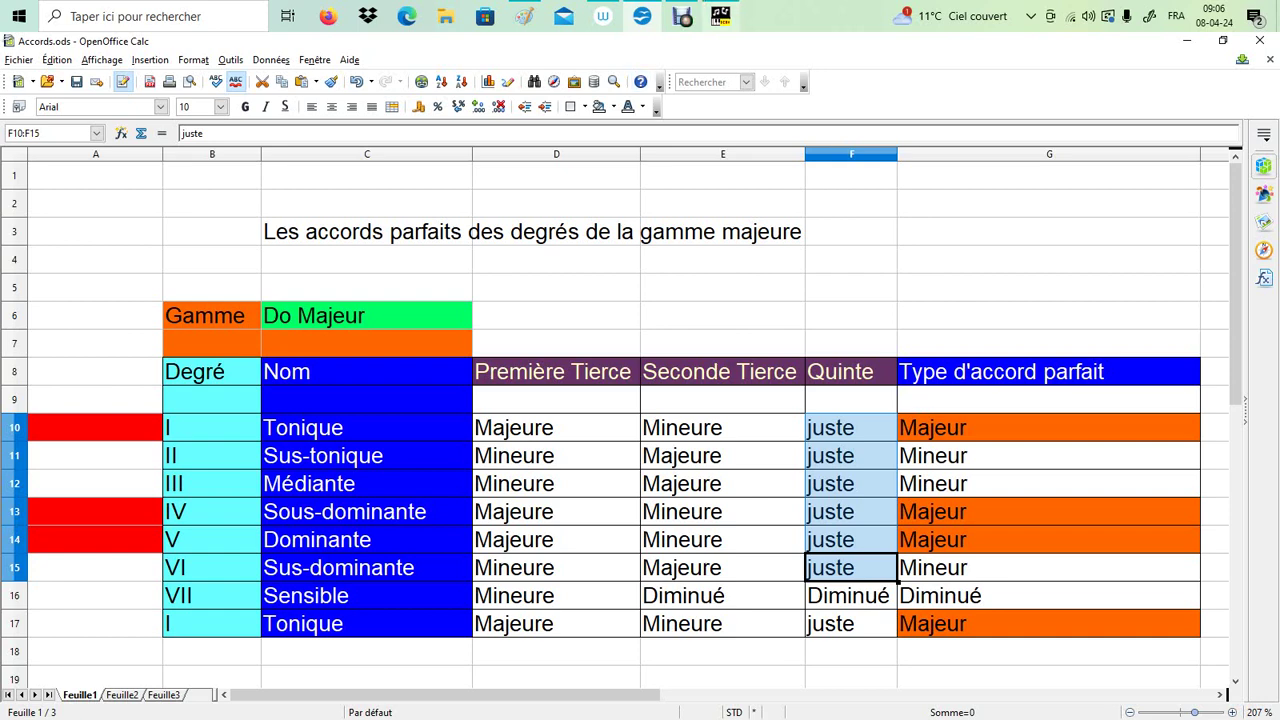
# Step: Switch to NoteWorthy Composer and add a quarter-note G-B-D chord after the F-A-C chord on the left-hand staff
pyautogui.click(720, 16)
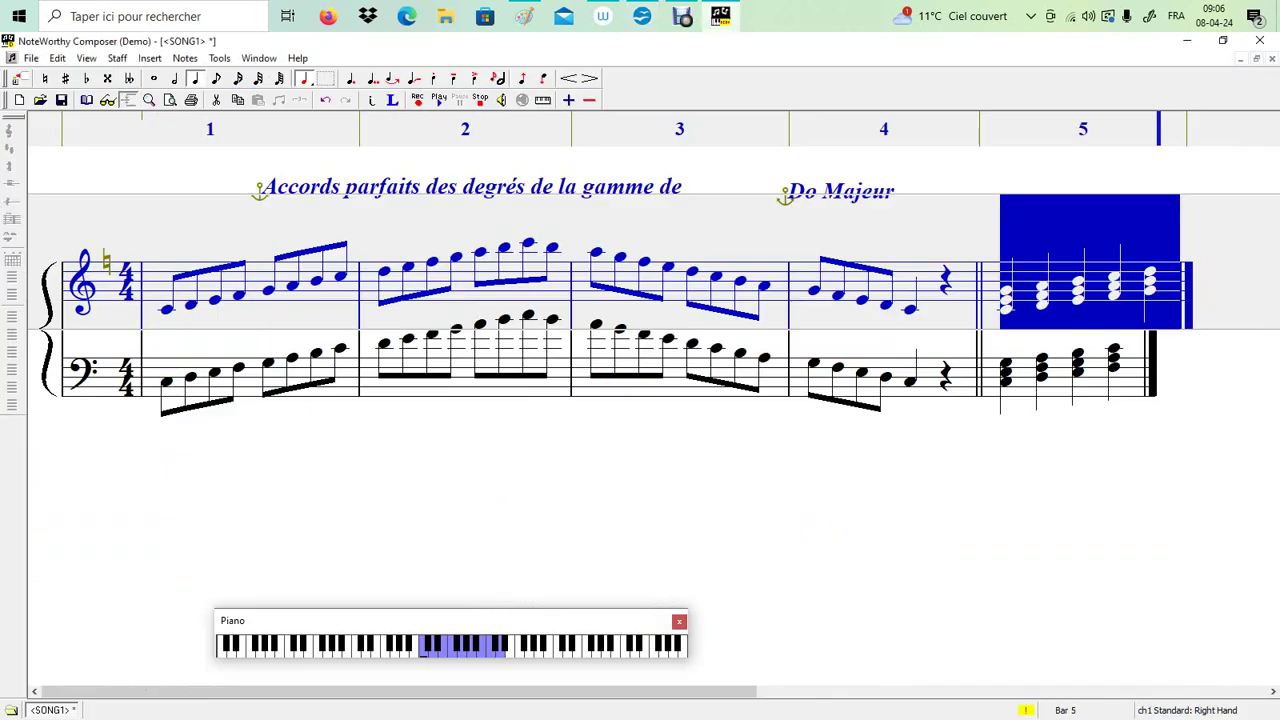
pyautogui.press('pagedown')
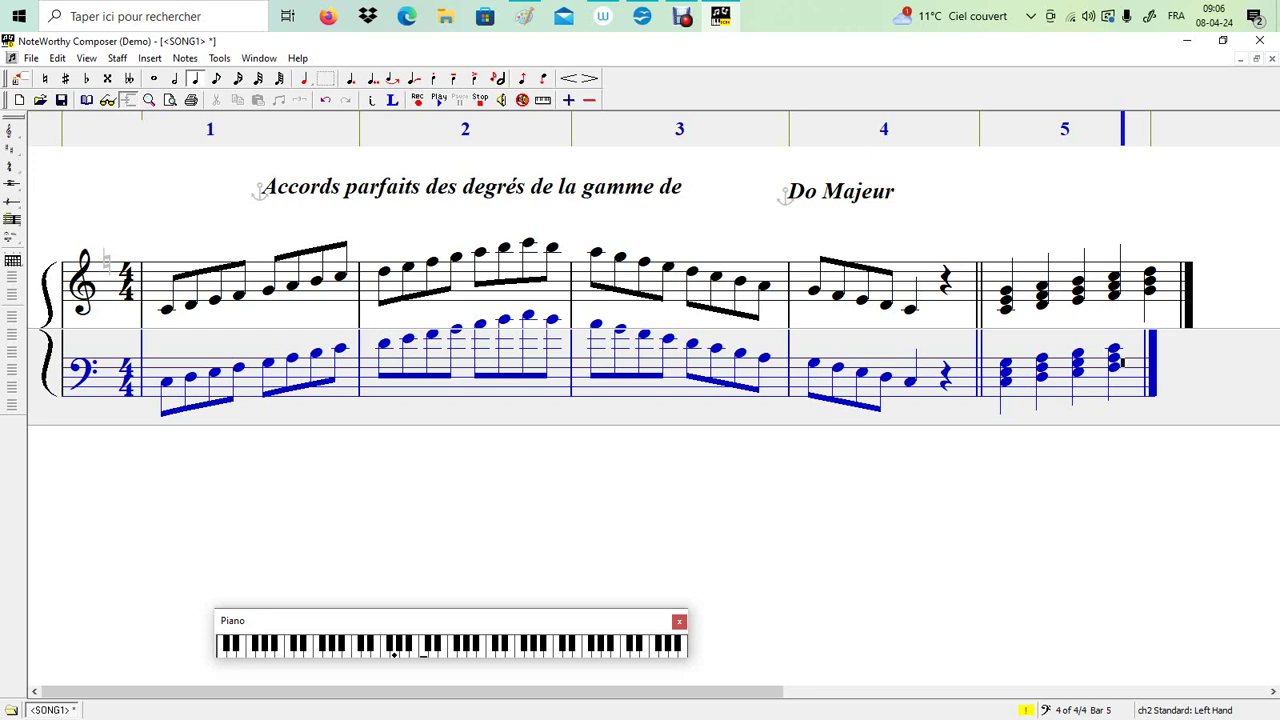
pyautogui.press('Return')
pyautogui.press('Up')
pyautogui.press('Up')
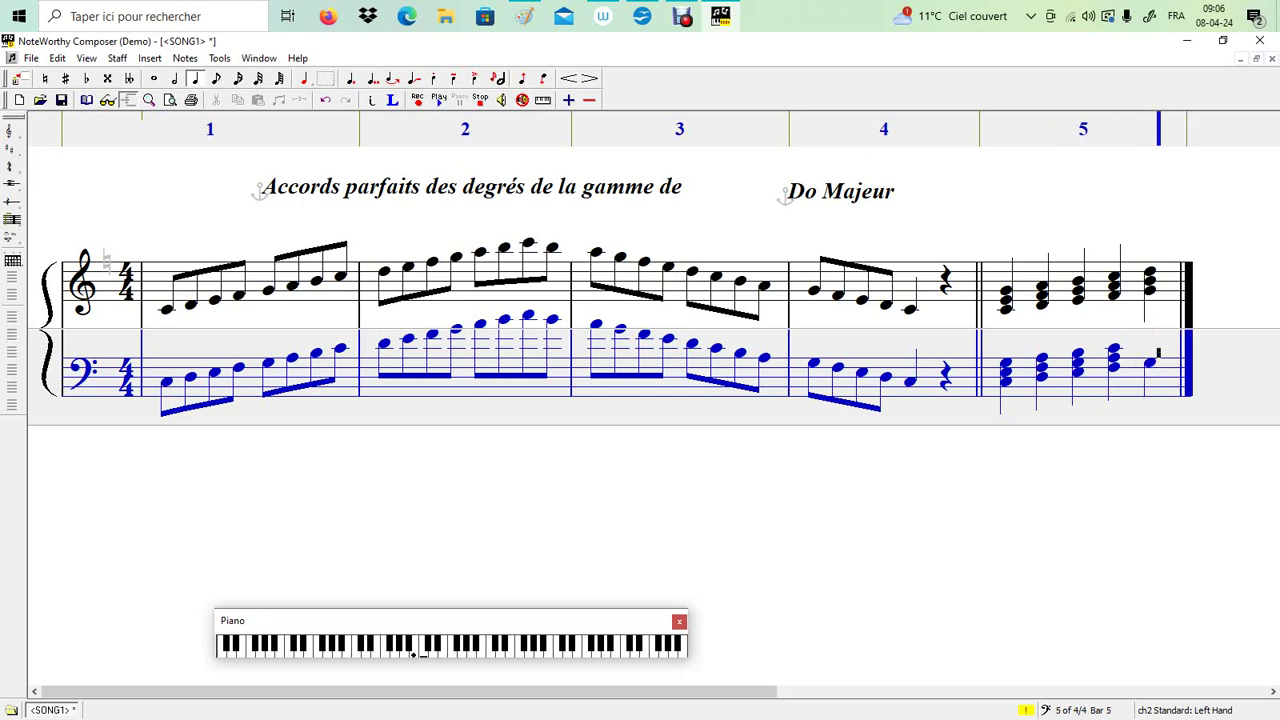
pyautogui.hotkey('shift', 'Return')
pyautogui.press('Up')
pyautogui.hotkey('shift', 'Return')
# Step: Step through the five right-hand chords of bar 5 one at a time to examine each on the piano keyboard
pyautogui.hotkey('ctrl', 'Up')
pyautogui.press('Right')
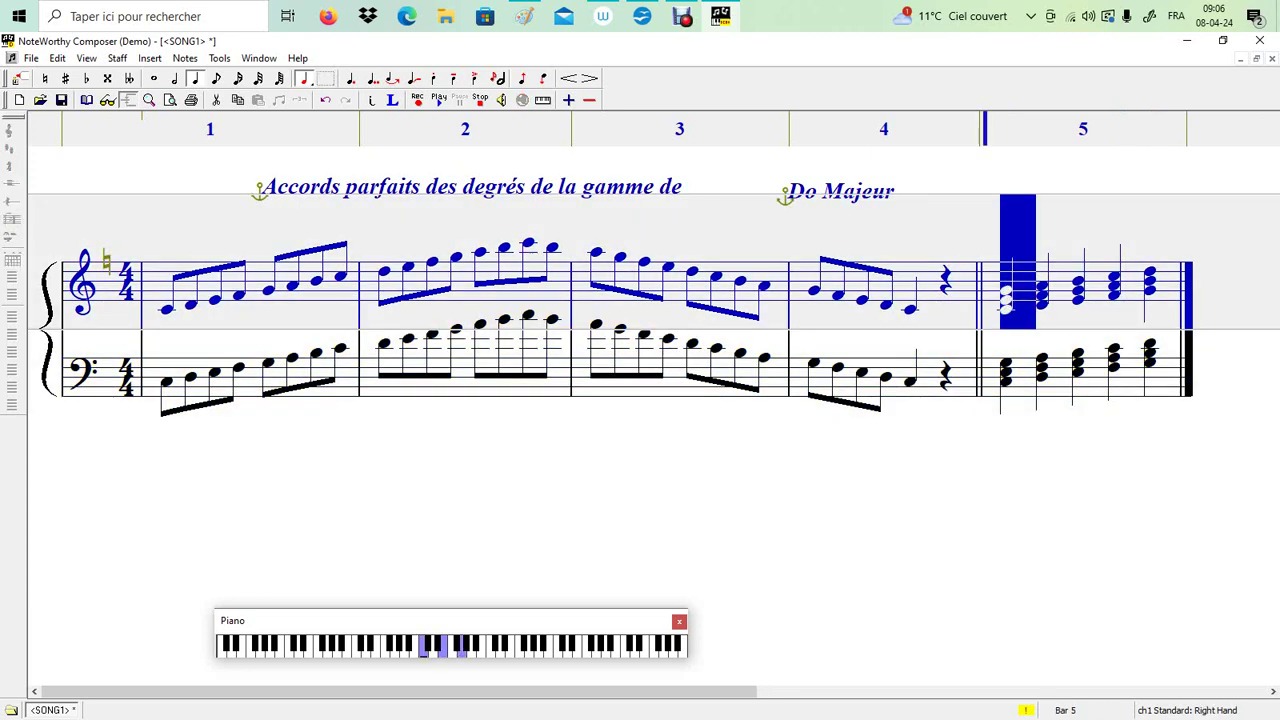
pyautogui.press('Right')
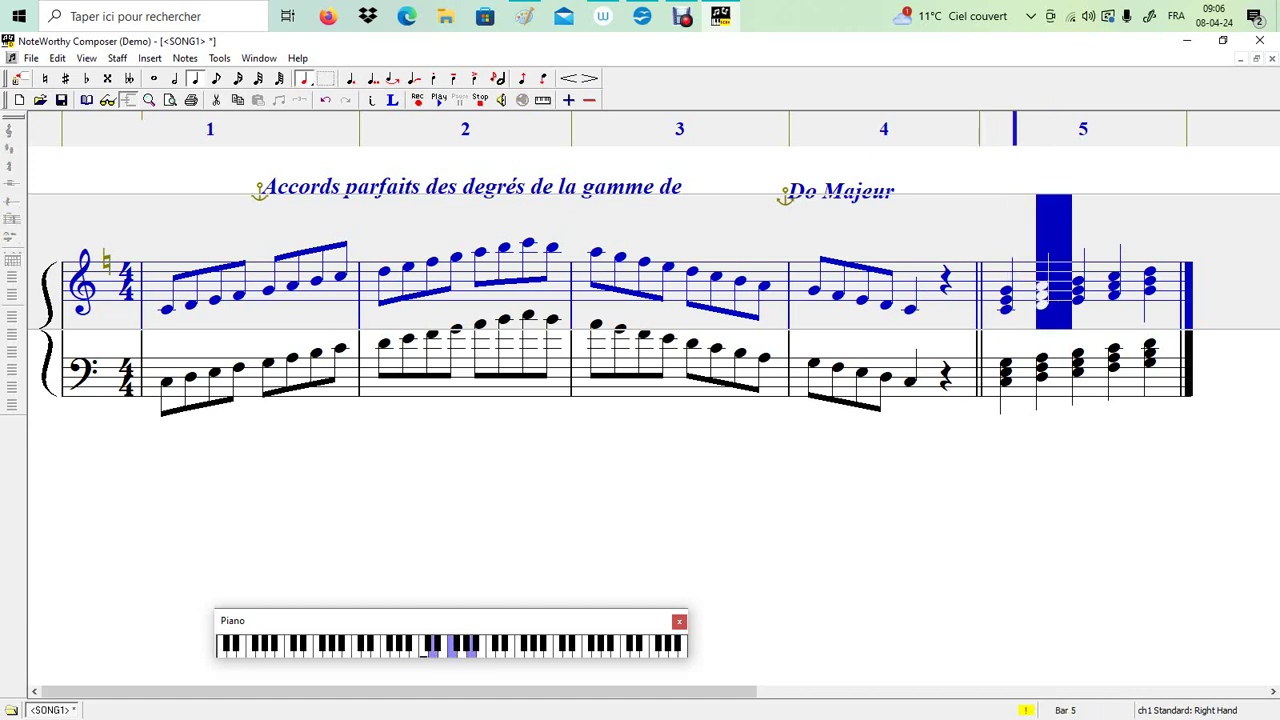
pyautogui.press('Right')
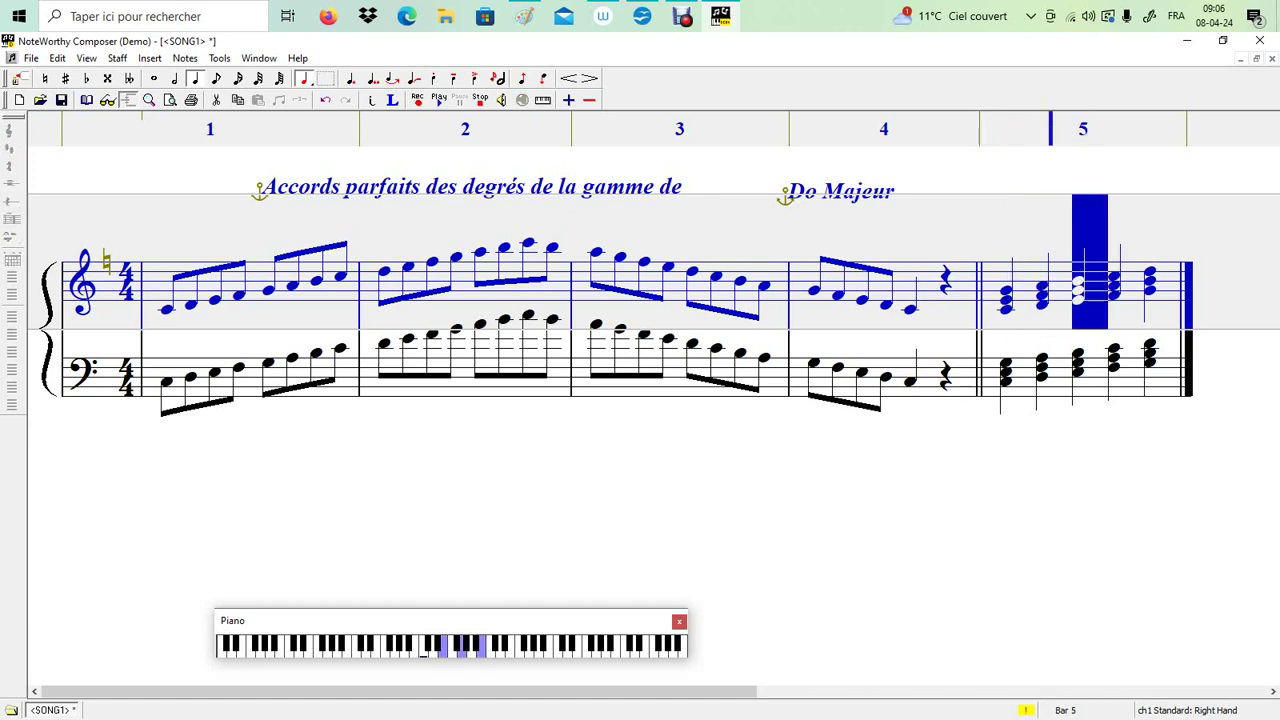
pyautogui.press('Right')
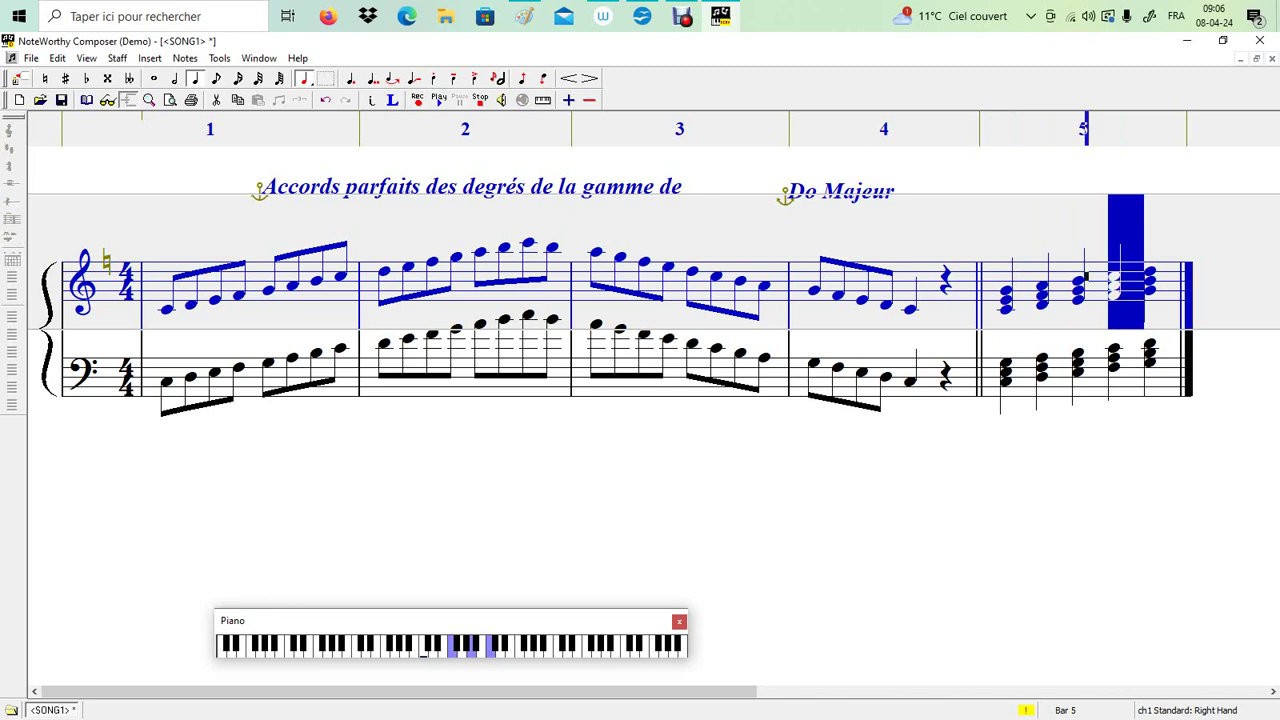
pyautogui.press('Right')
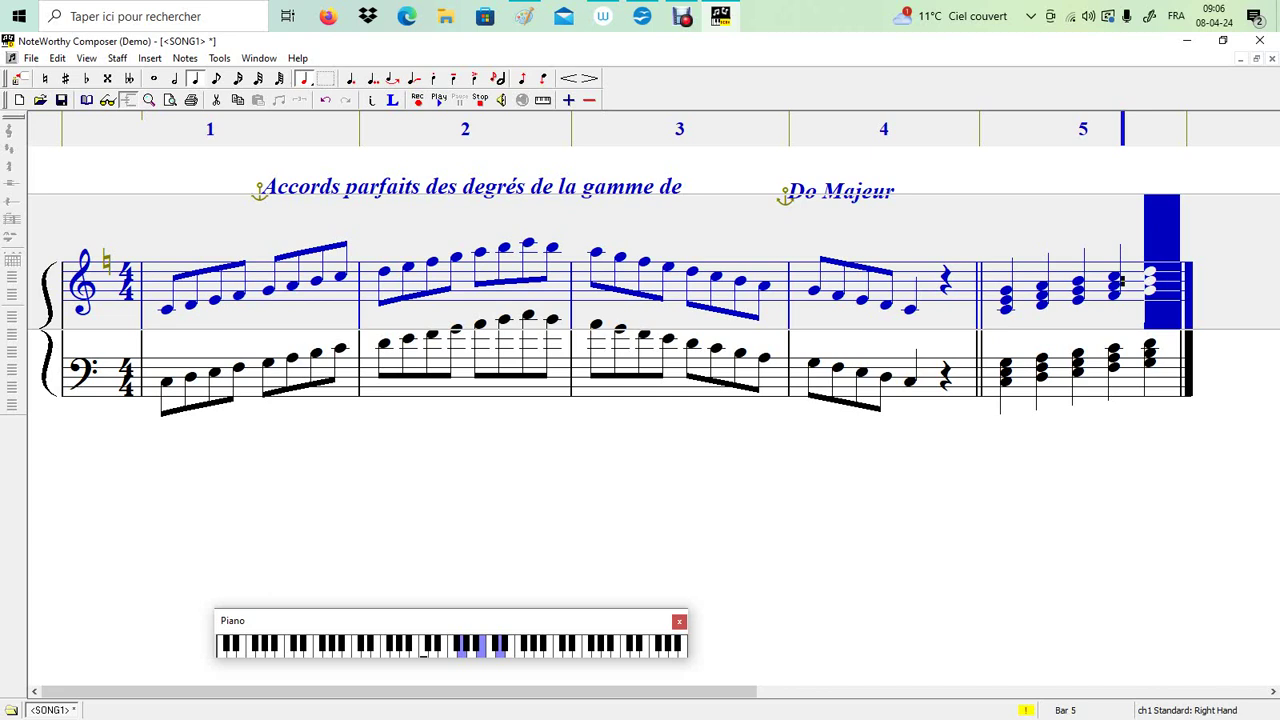
# Step: Add a quarter-note A-C-E chord after the G-B-D chord on the right-hand staff
pyautogui.press('Return')
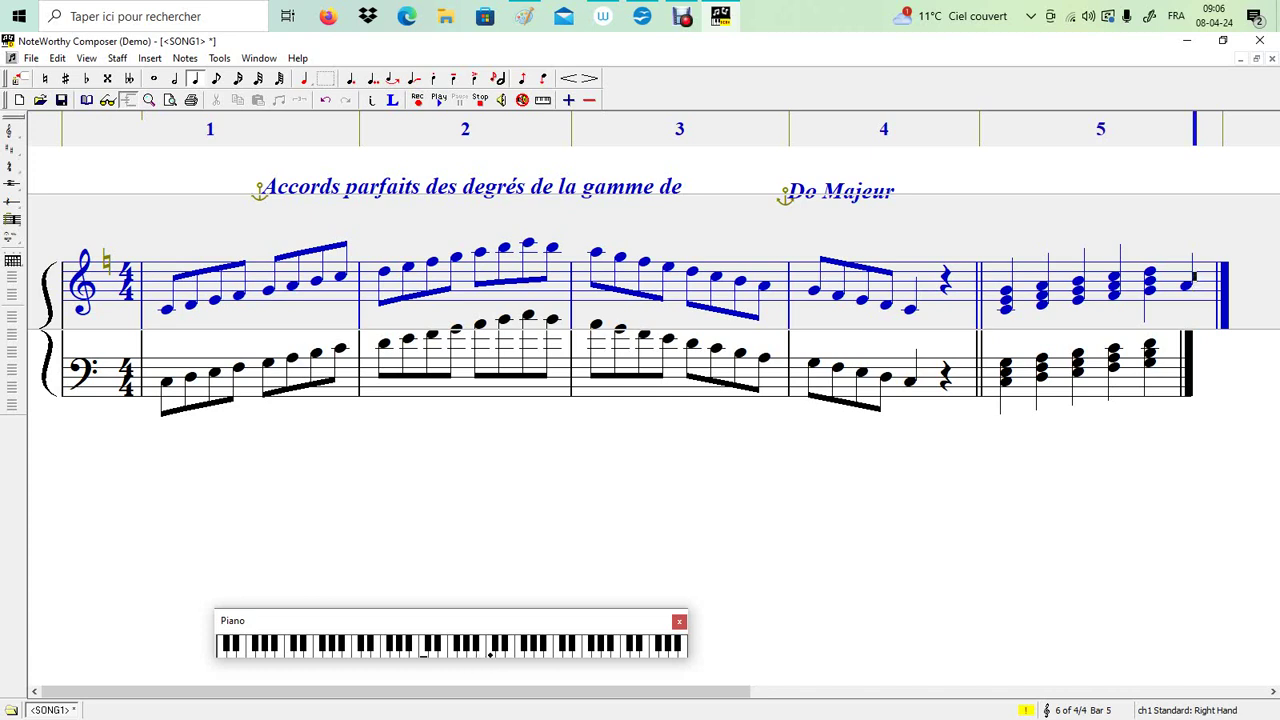
pyautogui.hotkey('shift', 'Return')
pyautogui.press('Up')
pyautogui.press('Up')
# Step: Add a quarter-note A-C-E chord after the G-B-D chord on the left-hand staff
pyautogui.hotkey('ctrl', 'Down')
pyautogui.press('Return')
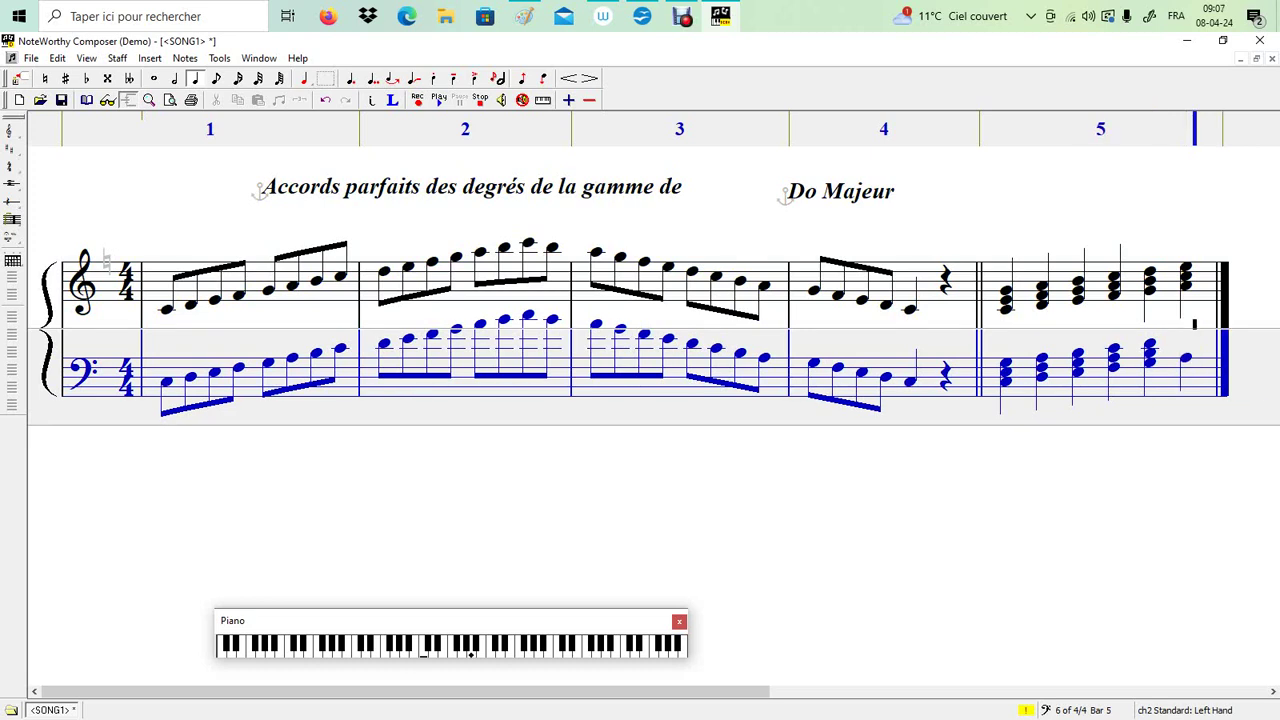
pyautogui.press('Down')
pyautogui.press('Down')
pyautogui.press('Down')
pyautogui.press('Down')
pyautogui.press('Down')
pyautogui.press('Down')
pyautogui.hotkey('ctrl', 'Return')
pyautogui.press('Up')
pyautogui.press('Up')
pyautogui.hotkey('ctrl', 'Return')
# Step: Switch to OpenOffice Calc and select the degree VI row, B15:G15, to review its thirds, fifth and chord type
pyautogui.moveTo(720, 16)
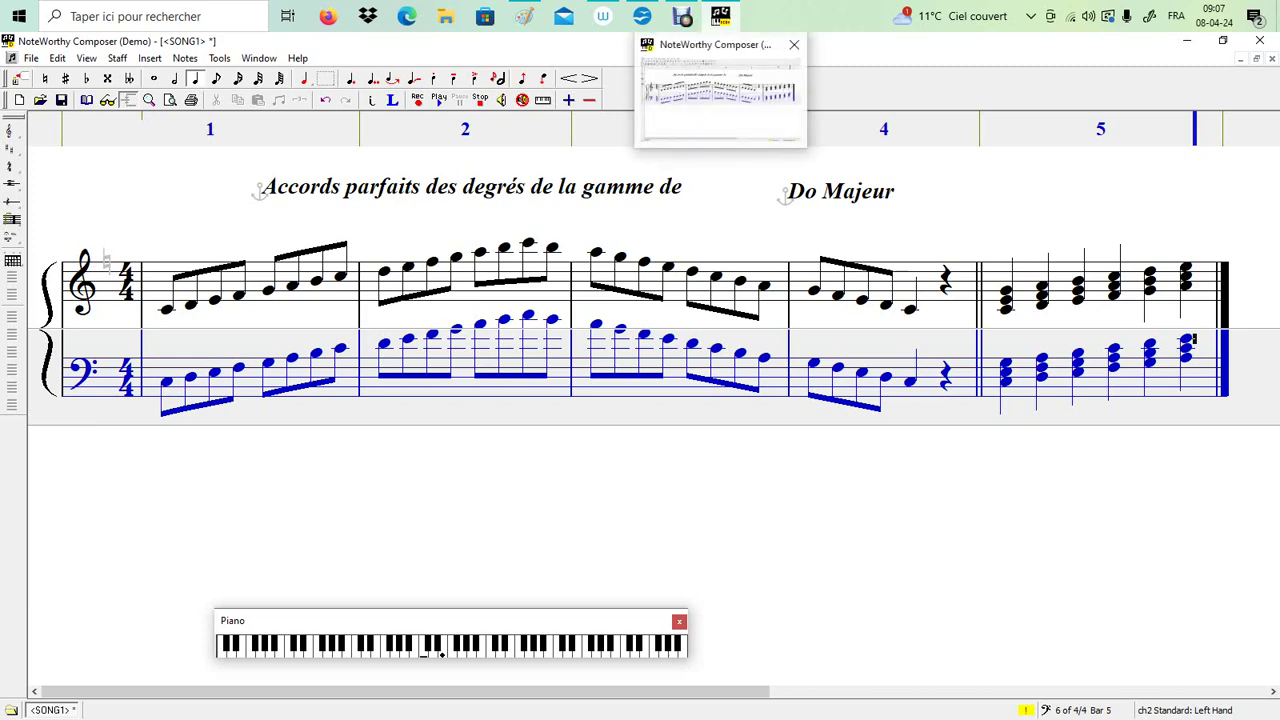
pyautogui.click(642, 16)
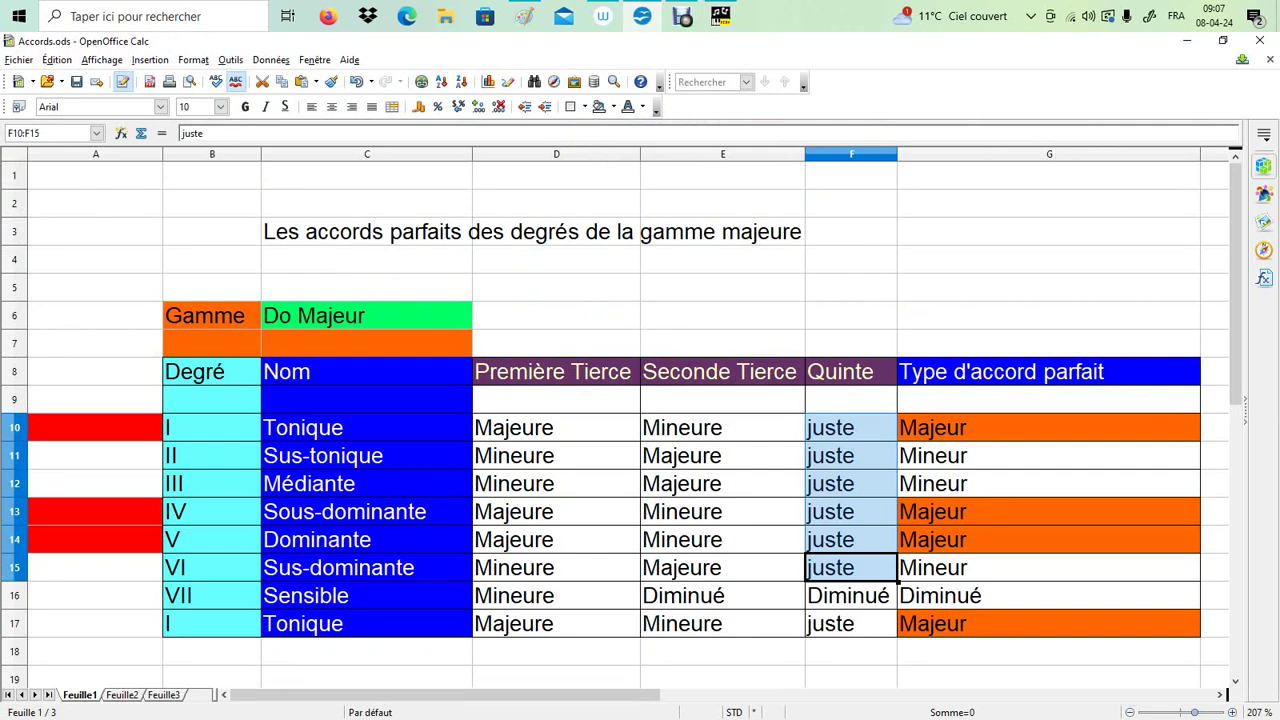
pyautogui.moveTo(212, 567); pyautogui.dragTo(1000, 567)
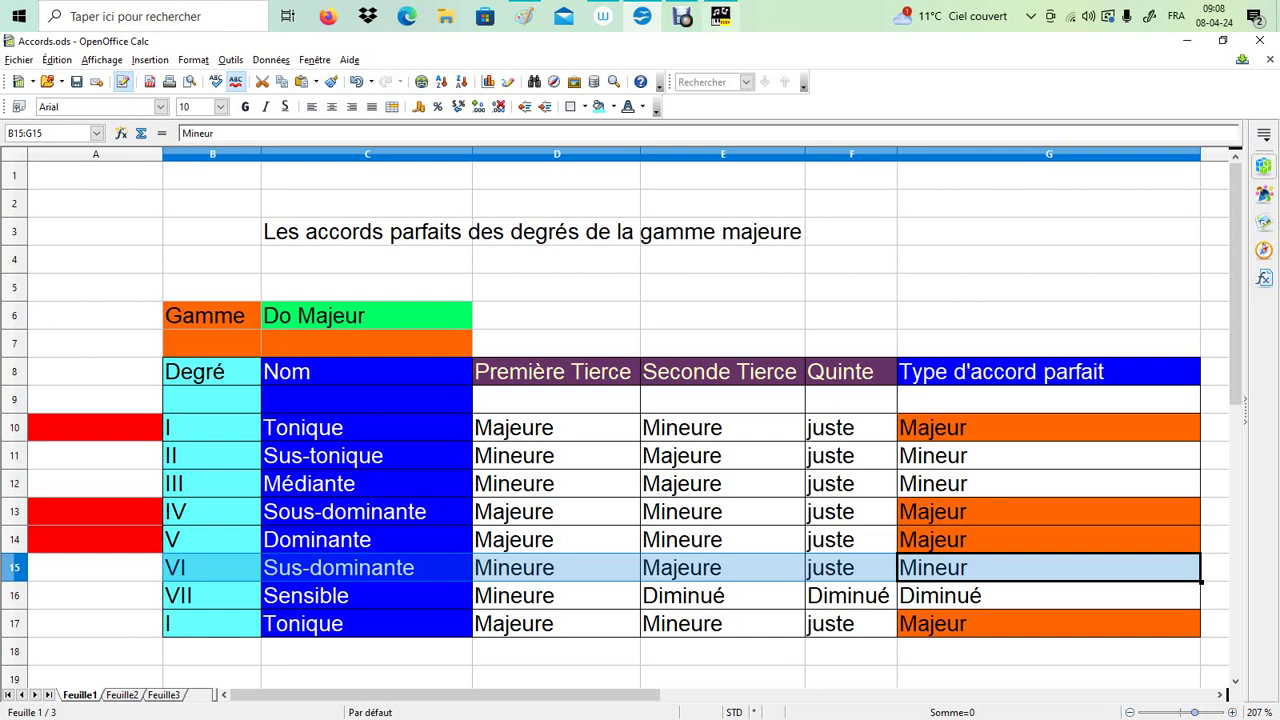
# Step: Switch to NoteWorthy Composer and add a quarter-note B-D-F chord after the A-C-E chord on the right-hand staff
pyautogui.click(720, 16)
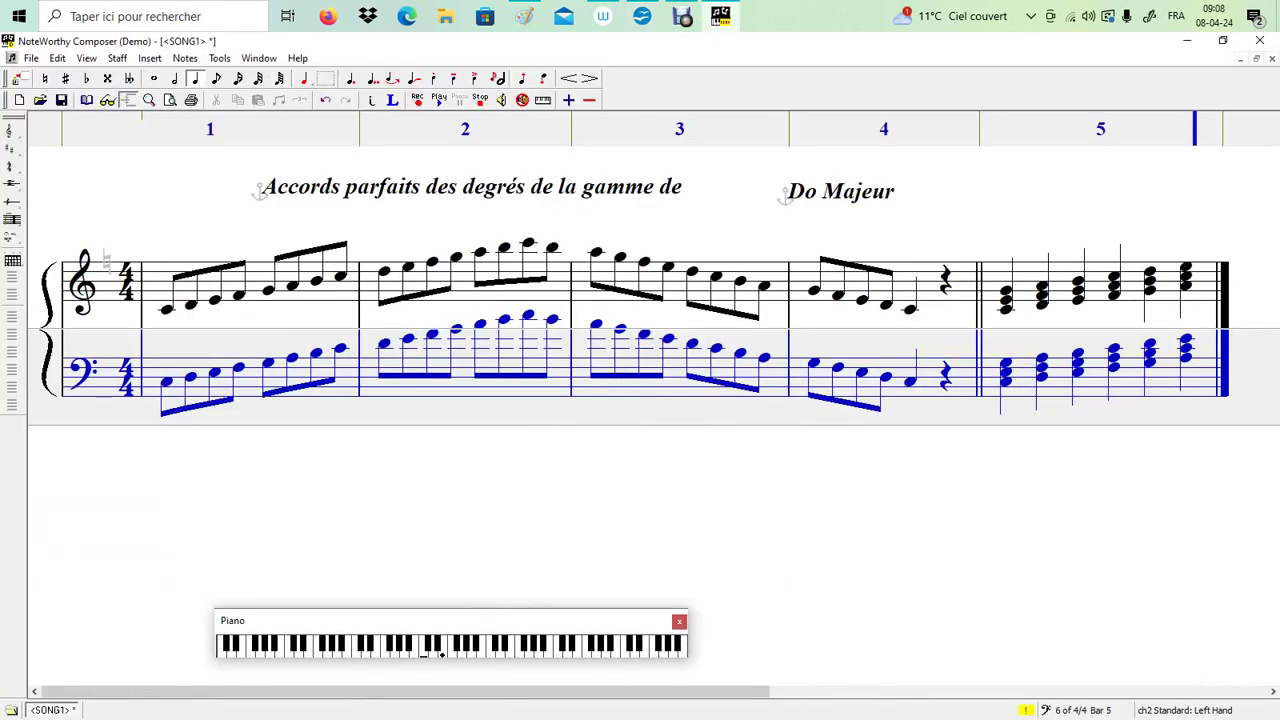
pyautogui.click(1193, 282)
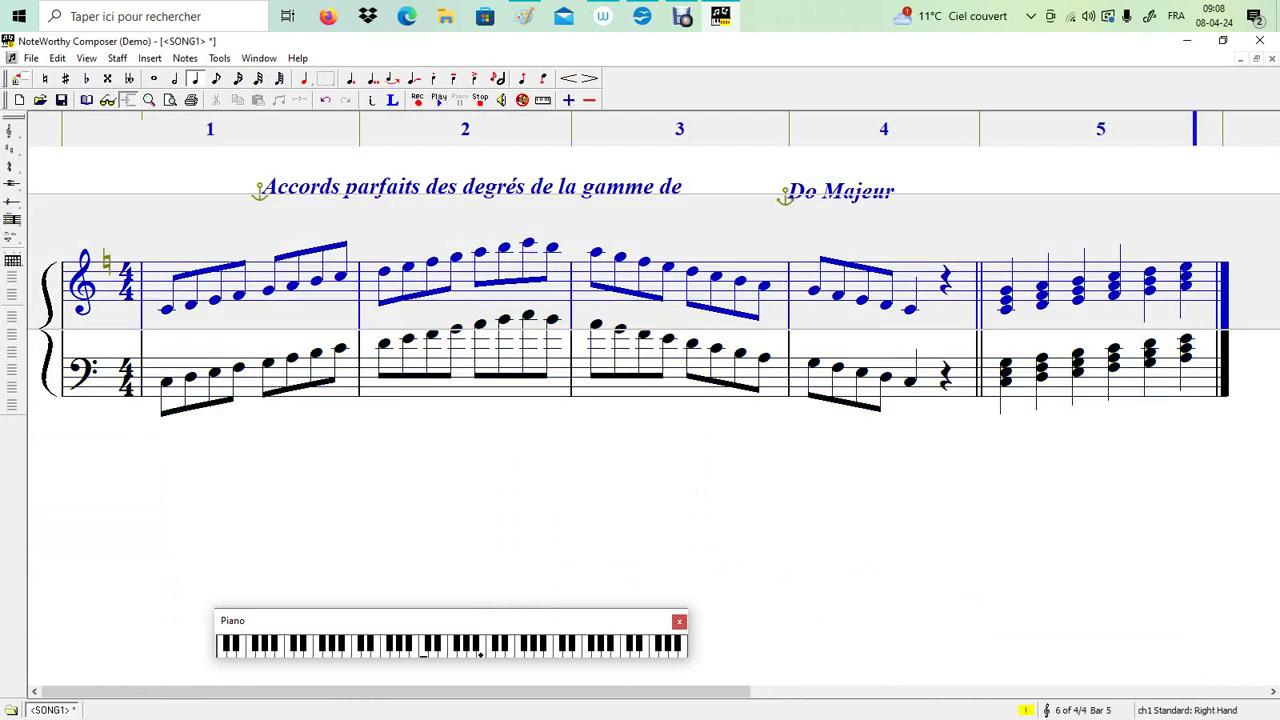
pyautogui.hscroll(2, 640, 320)
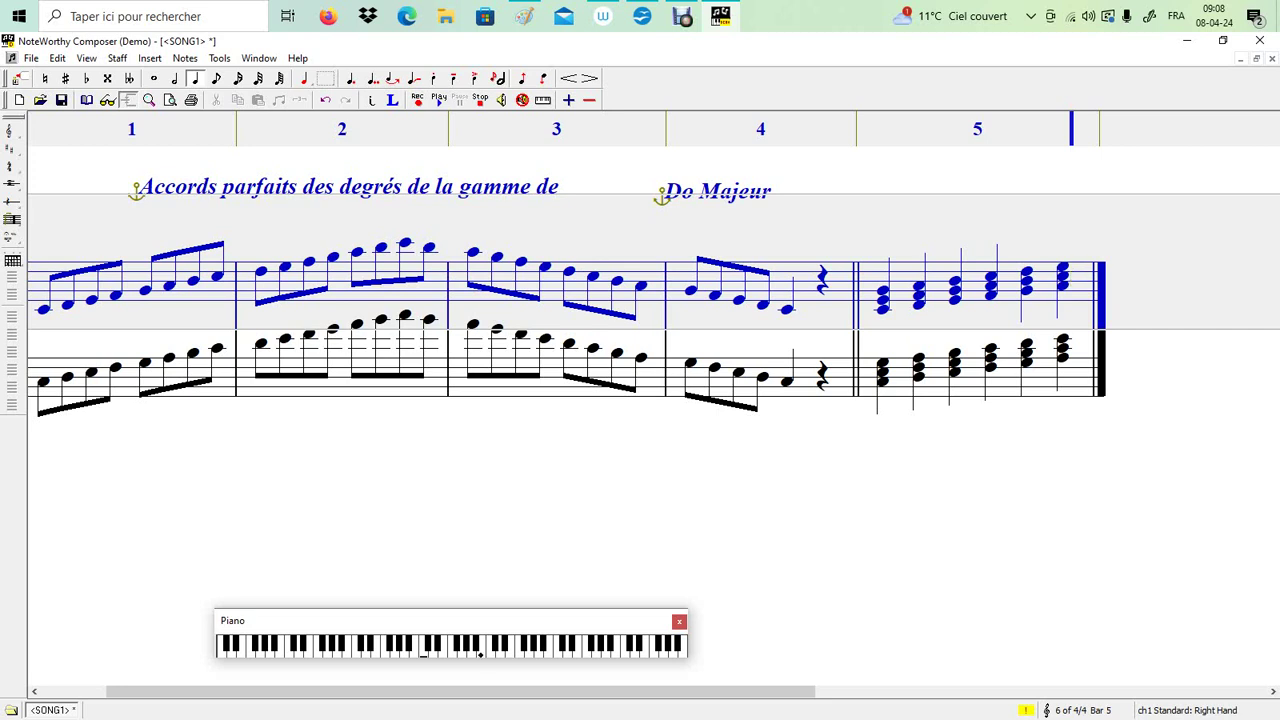
pyautogui.press('Return')
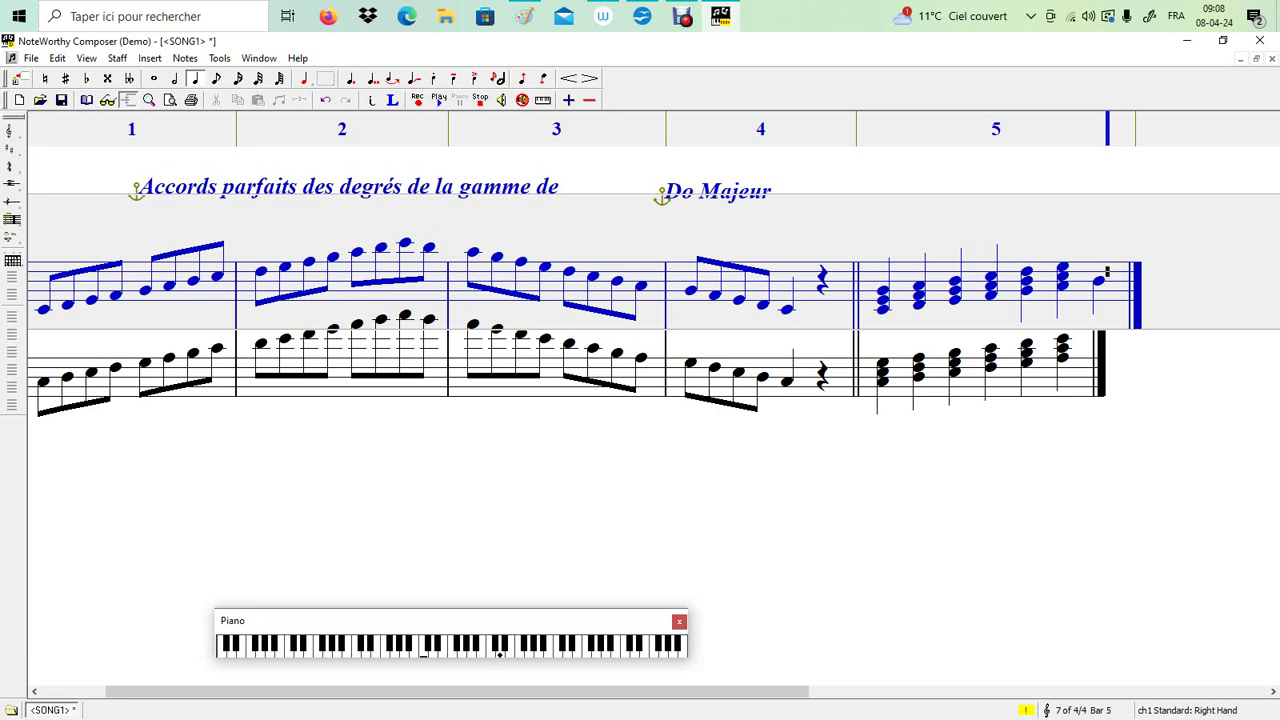
pyautogui.press('Up')
pyautogui.press('Up')
pyautogui.hotkey('shift', 'Return')
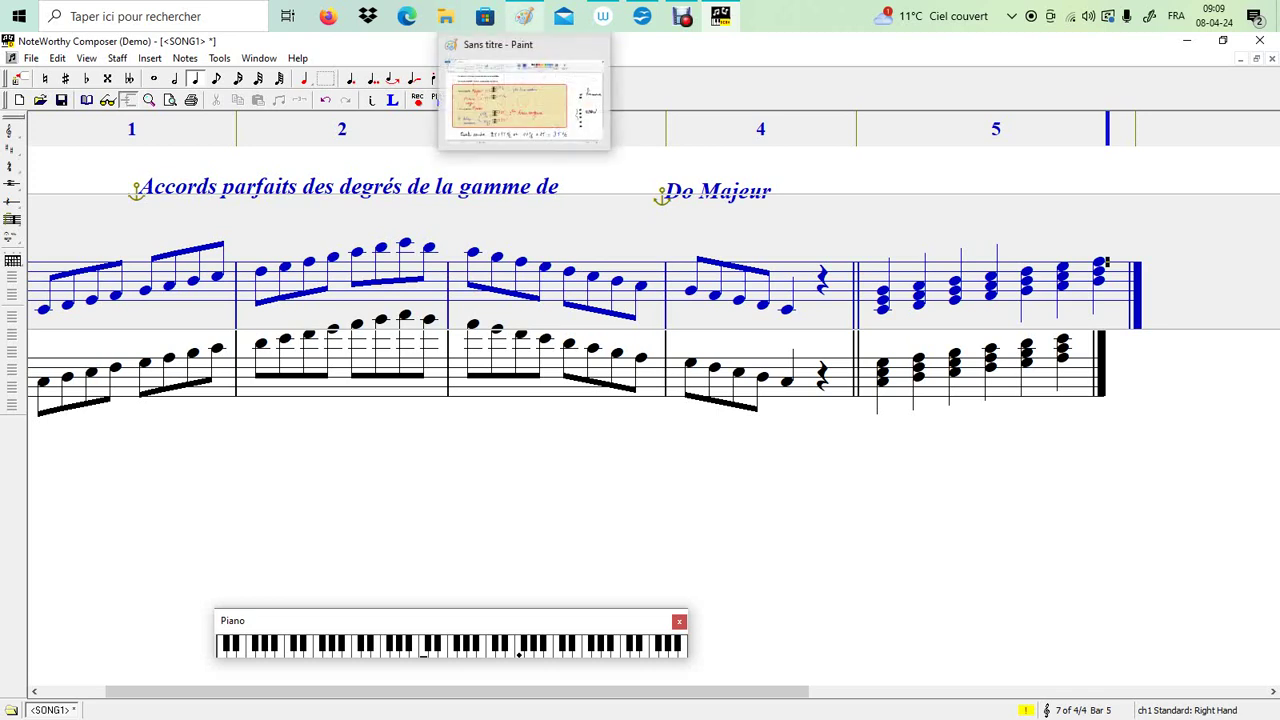
# Step: Open a new blank Paint window and set up the Pencil with the third line thickness
pyautogui.click(524, 16)
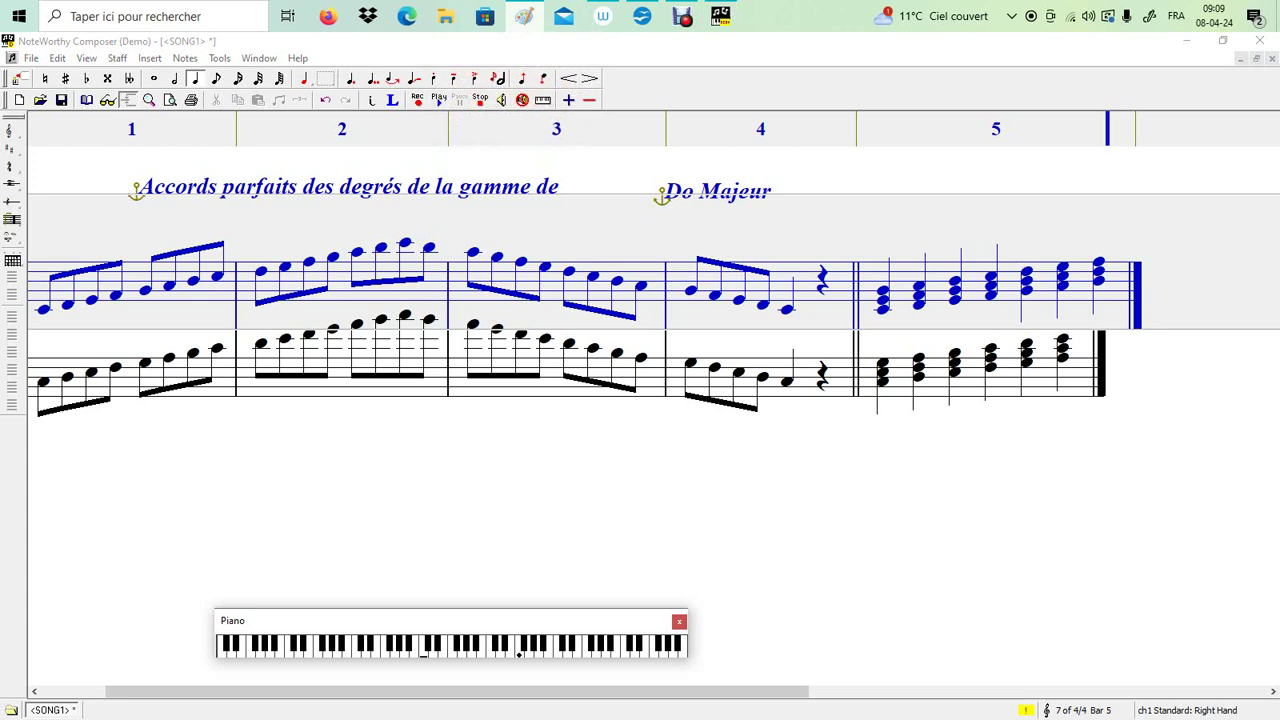
pyautogui.rightClick(524, 16)
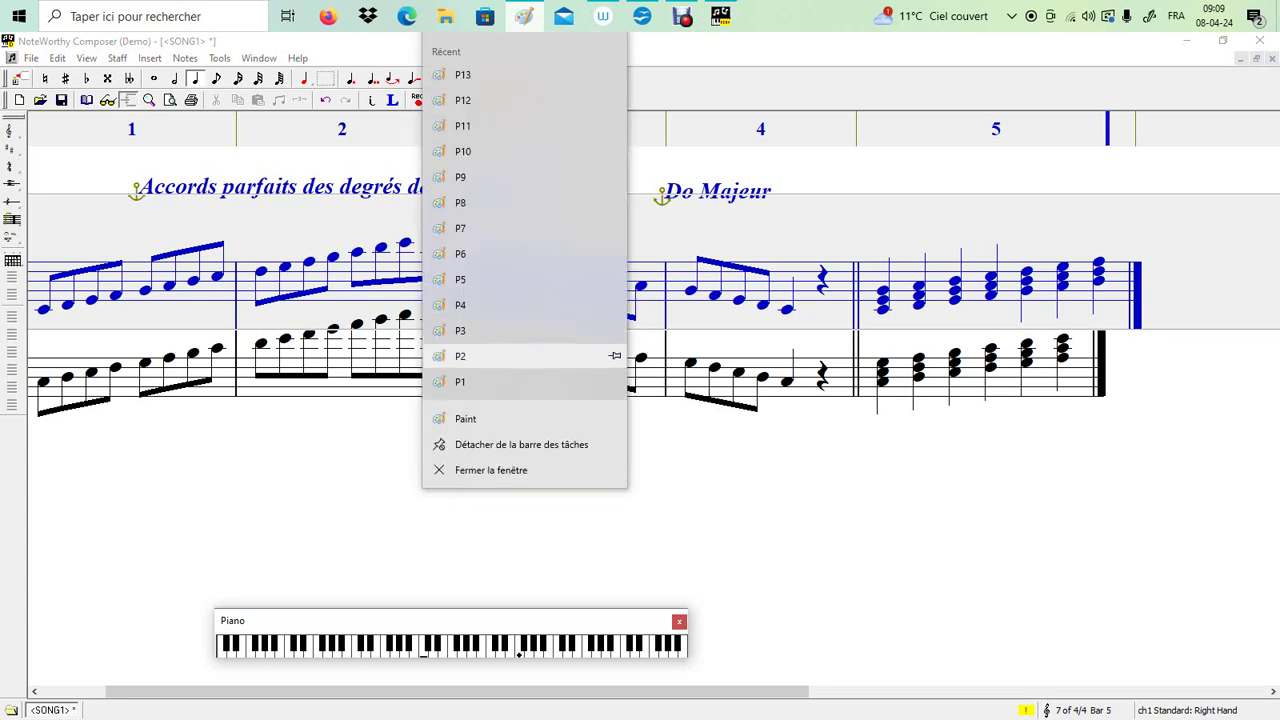
pyautogui.click(466, 418)
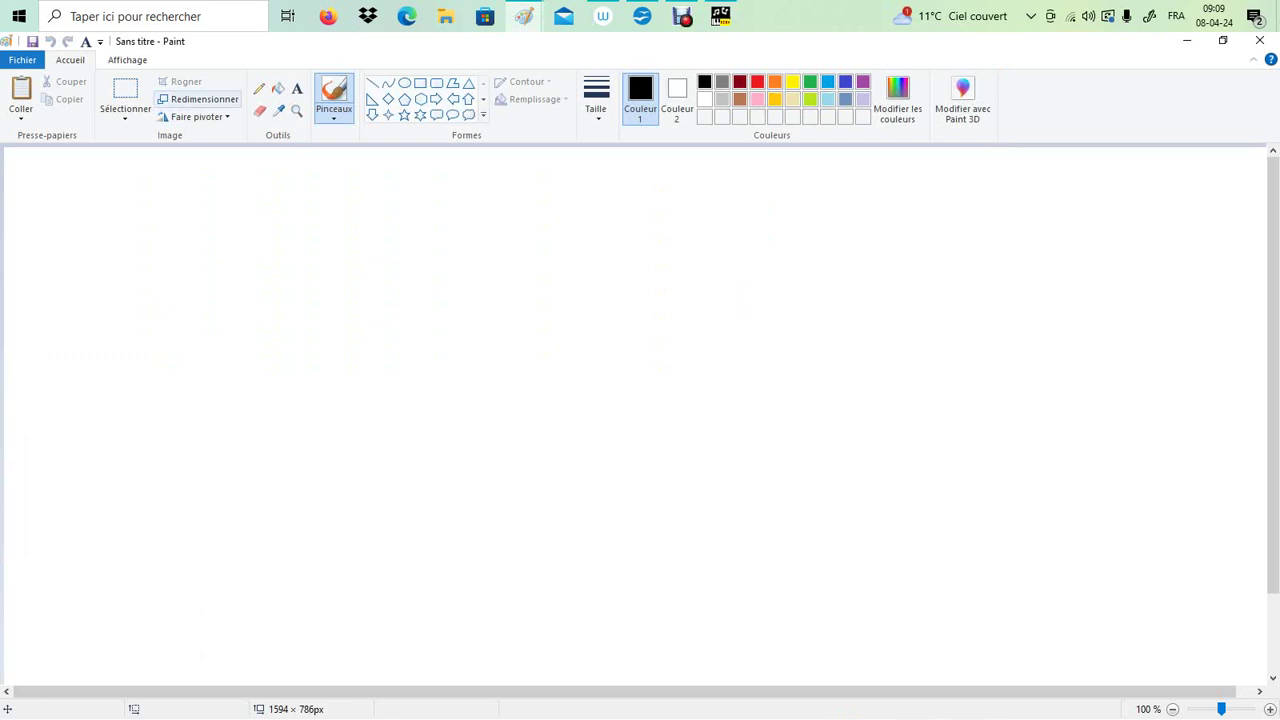
pyautogui.click(259, 88)
pyautogui.click(596, 100)
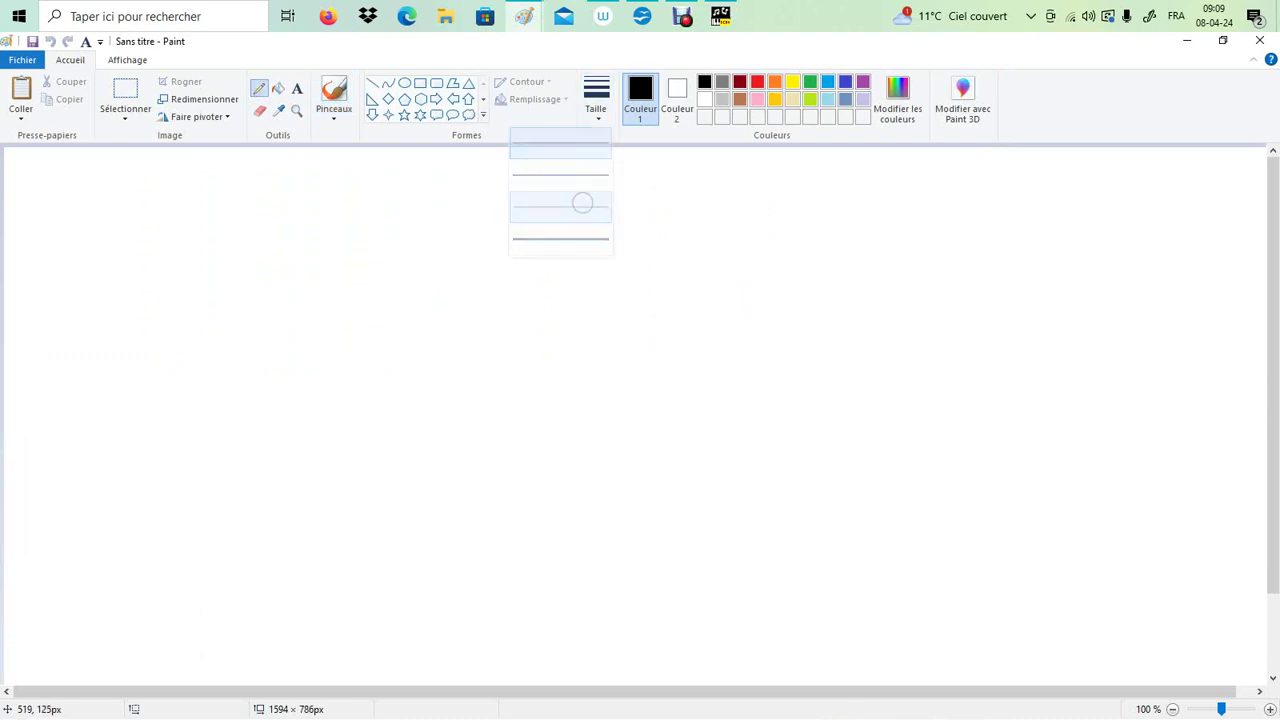
pyautogui.click(596, 203)
# Step: Handwrite the note names "si", "ré" and "fa" in a row in black and circle each one
pyautogui.moveTo(266, 257)
pyautogui.mouseDown()
pyautogui.moveTo(257, 289)
pyautogui.moveTo(297, 288)
pyautogui.moveTo(299, 271)
pyautogui.mouseUp()
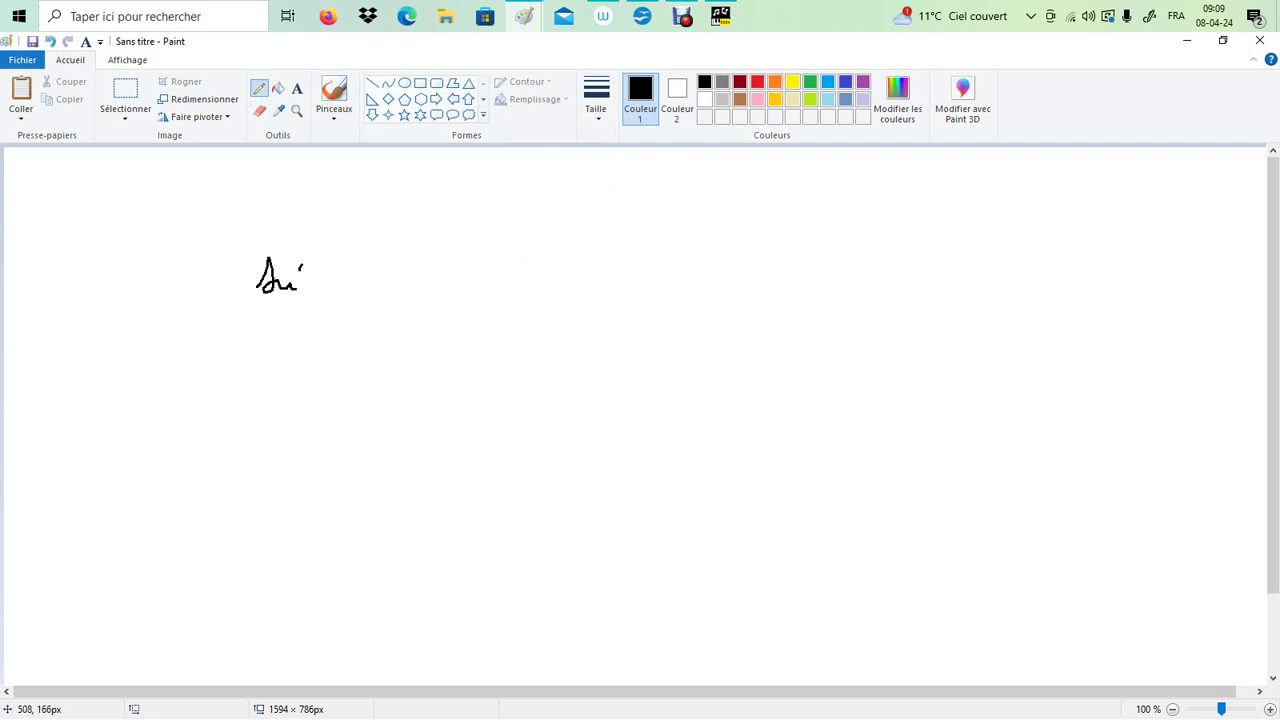
pyautogui.moveTo(449, 285)
pyautogui.mouseDown()
pyautogui.moveTo(483, 282)
pyautogui.moveTo(479, 257)
pyautogui.mouseUp()
pyautogui.moveTo(604, 255)
pyautogui.mouseDown()
pyautogui.moveTo(598, 335)
pyautogui.moveTo(641, 282)
pyautogui.mouseUp()
pyautogui.moveTo(268, 235); pyautogui.dragTo(248, 241)
pyautogui.moveTo(455, 230)
pyautogui.mouseDown()
pyautogui.moveTo(430, 264)
pyautogui.moveTo(436, 236)
pyautogui.mouseUp()
pyautogui.moveTo(582, 214)
pyautogui.mouseDown()
pyautogui.moveTo(678, 248)
pyautogui.moveTo(600, 210)
pyautogui.moveTo(697, 338)
pyautogui.mouseUp()
# Step: Select the circled "fa" and move it farther away from "ré"
pyautogui.click(125, 95)
pyautogui.moveTo(624, 262); pyautogui.dragTo(700, 277)
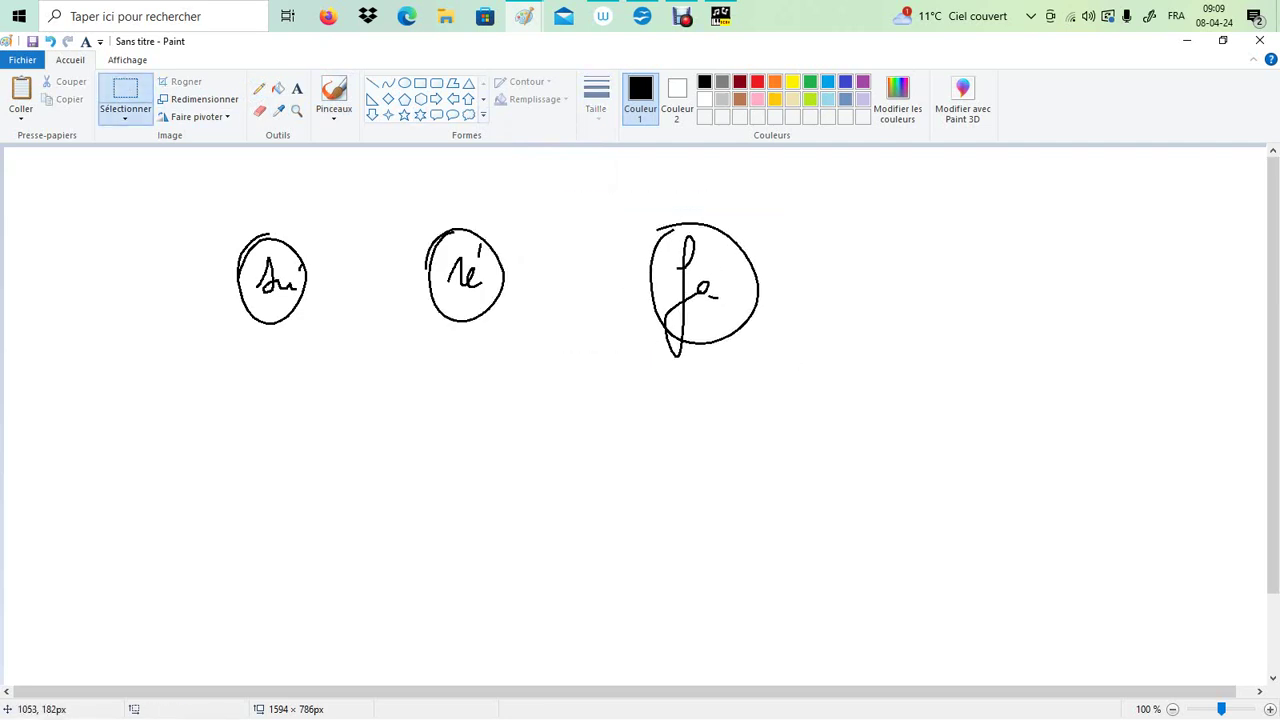
# Step: In red with the Pencil, write "do" between "si" and "ré" and mark the gaps as 1/2 T and 1 T
pyautogui.click(757, 81)
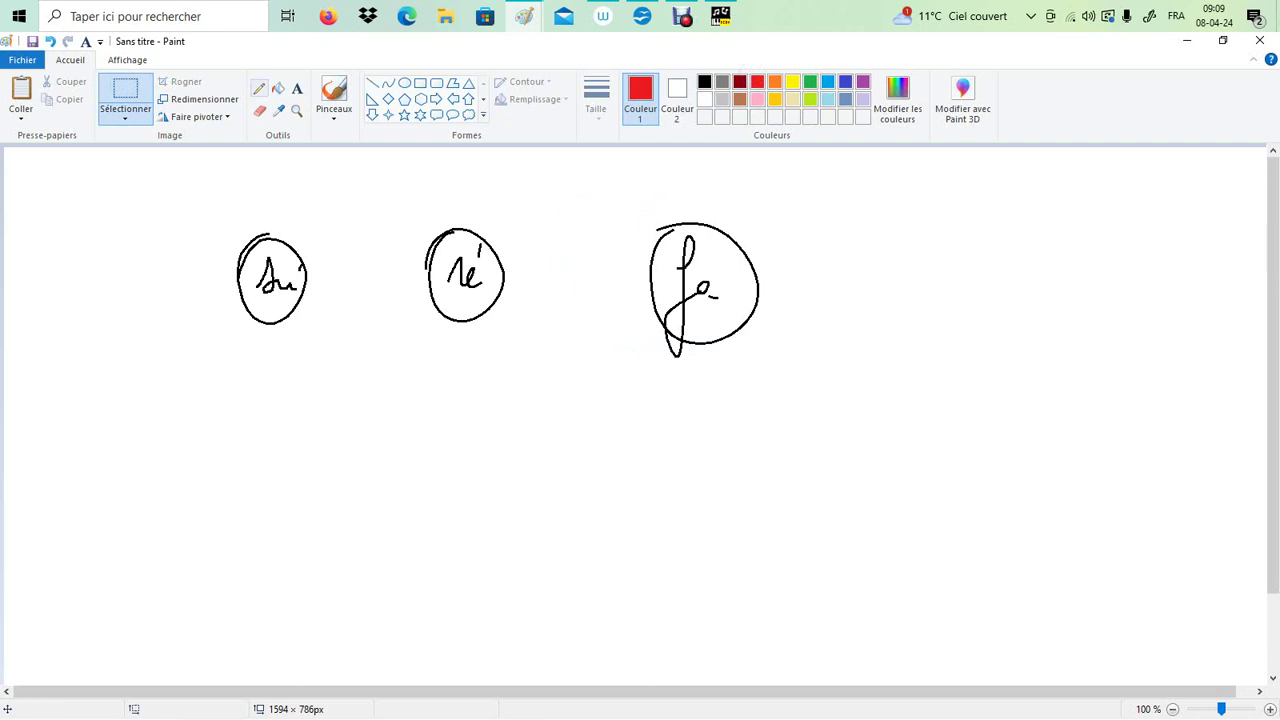
pyautogui.click(259, 88)
pyautogui.moveTo(357, 265)
pyautogui.mouseDown()
pyautogui.moveTo(359, 293)
pyautogui.moveTo(371, 264)
pyautogui.mouseUp()
pyautogui.moveTo(296, 316); pyautogui.dragTo(344, 308)
pyautogui.moveTo(288, 424); pyautogui.dragTo(300, 438)
pyautogui.moveTo(312, 410)
pyautogui.mouseDown()
pyautogui.moveTo(318, 446)
pyautogui.moveTo(341, 456)
pyautogui.mouseUp()
pyautogui.moveTo(337, 418); pyautogui.dragTo(357, 410)
pyautogui.moveTo(352, 414); pyautogui.dragTo(353, 442)
pyautogui.moveTo(373, 222)
pyautogui.mouseDown()
pyautogui.moveTo(372, 246)
pyautogui.moveTo(463, 200)
pyautogui.mouseUp()
pyautogui.moveTo(489, 176)
pyautogui.mouseDown()
pyautogui.moveTo(488, 203)
pyautogui.moveTo(503, 170)
pyautogui.mouseUp()
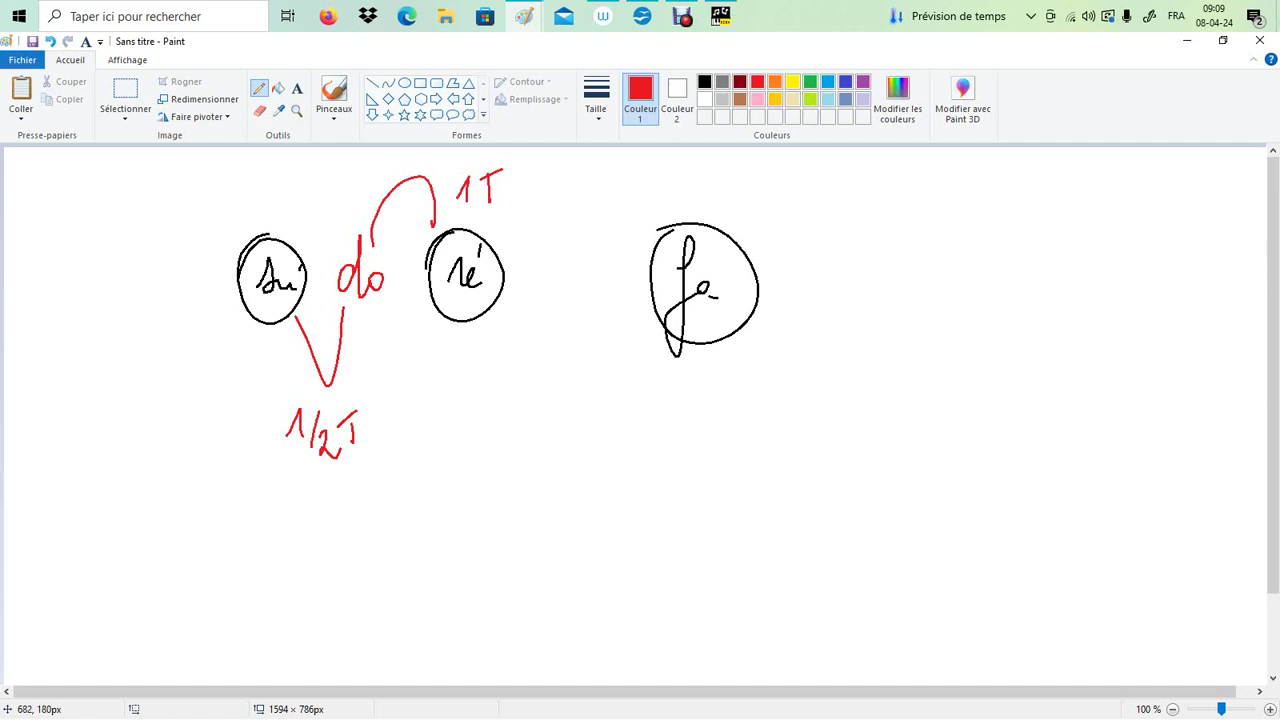
# Step: Write "mi" in red between "ré" and "fa", and mark the gaps as 1 T and 1/2 T
pyautogui.moveTo(551, 266)
pyautogui.mouseDown()
pyautogui.moveTo(580, 294)
pyautogui.moveTo(600, 288)
pyautogui.mouseUp()
pyautogui.moveTo(595, 266); pyautogui.dragTo(597, 272)
pyautogui.moveTo(486, 320)
pyautogui.mouseDown()
pyautogui.moveTo(548, 346)
pyautogui.moveTo(558, 316)
pyautogui.mouseUp()
pyautogui.moveTo(516, 402)
pyautogui.mouseDown()
pyautogui.moveTo(520, 432)
pyautogui.moveTo(556, 388)
pyautogui.mouseUp()
pyautogui.moveTo(548, 390); pyautogui.dragTo(547, 422)
pyautogui.moveTo(592, 252); pyautogui.dragTo(640, 242)
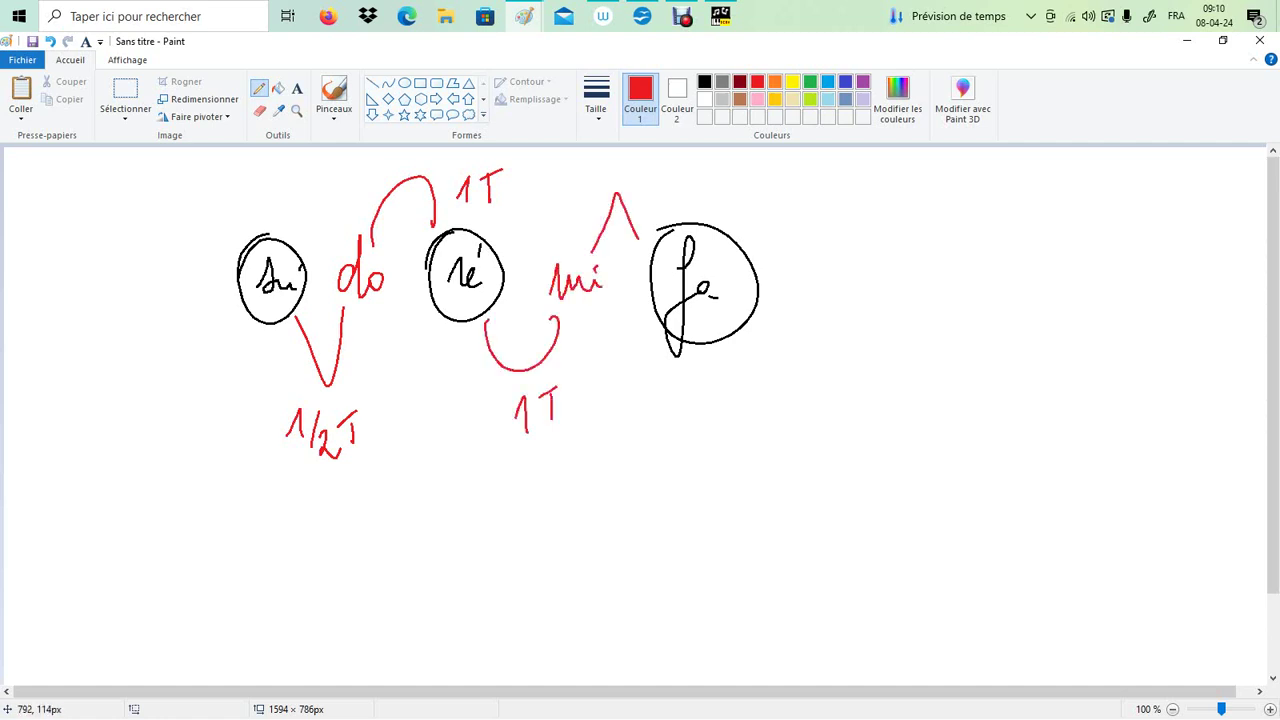
pyautogui.moveTo(646, 180); pyautogui.dragTo(662, 212)
pyautogui.moveTo(676, 192)
pyautogui.mouseDown()
pyautogui.moveTo(692, 206)
pyautogui.moveTo(714, 200)
pyautogui.moveTo(724, 166)
pyautogui.mouseUp()
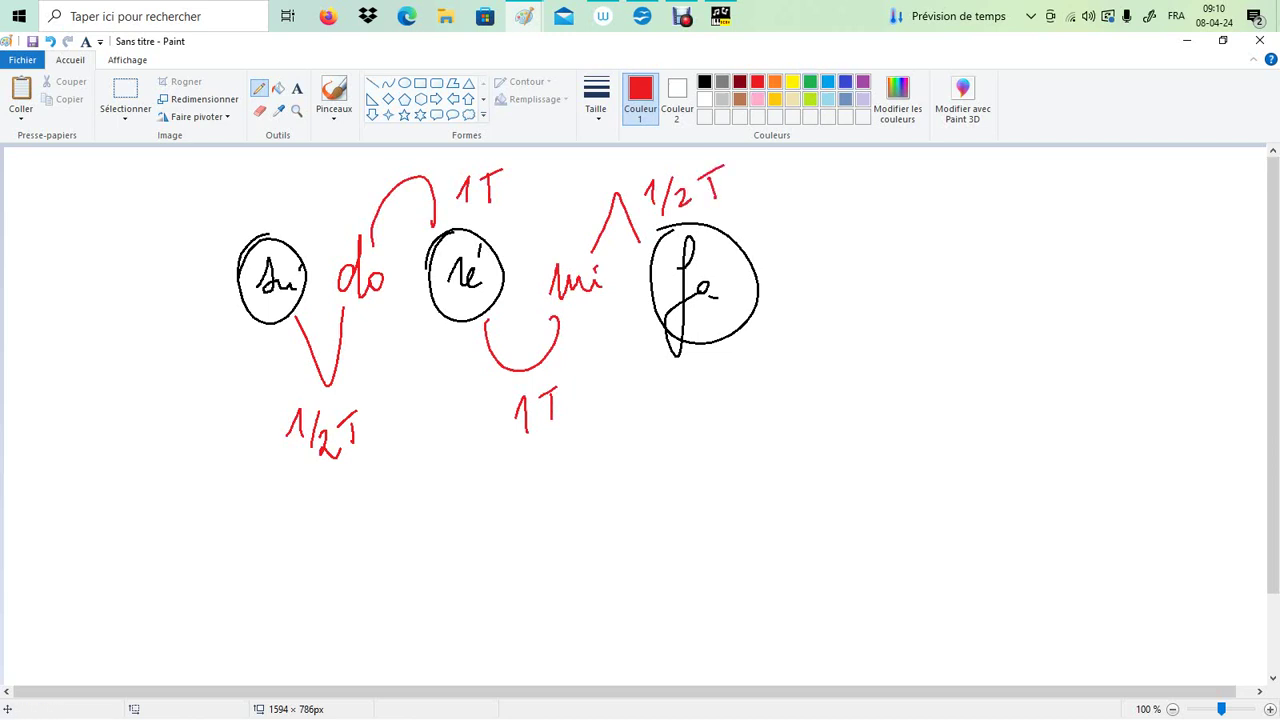
# Step: Frame "si" to "ré" with an indigo rounded rectangle and handwrite "tierce mineure" below in the same colour
pyautogui.click(845, 82)
pyautogui.click(436, 82)
pyautogui.moveTo(201, 206); pyautogui.dragTo(522, 366)
pyautogui.click(259, 88)
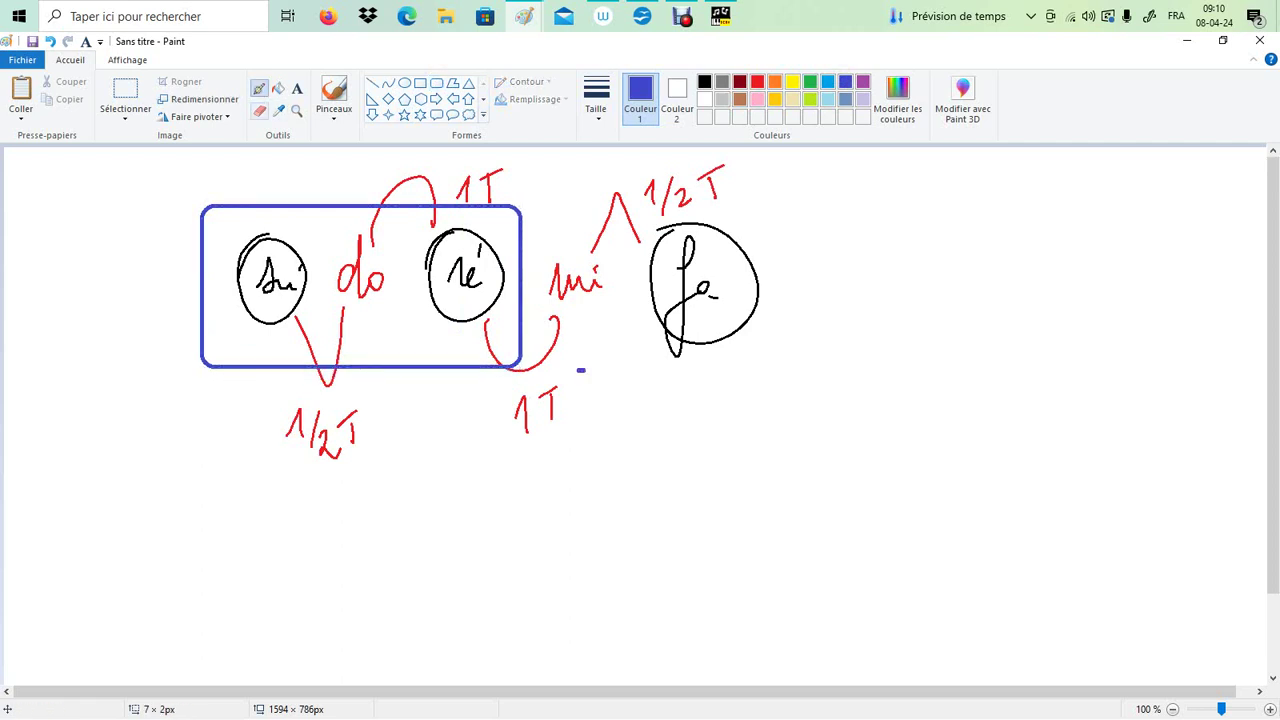
pyautogui.moveTo(209, 542)
pyautogui.mouseDown()
pyautogui.moveTo(298, 506)
pyautogui.moveTo(316, 526)
pyautogui.mouseUp()
pyautogui.click(239, 508)
pyautogui.moveTo(338, 526)
pyautogui.mouseDown()
pyautogui.moveTo(350, 500)
pyautogui.moveTo(384, 518)
pyautogui.moveTo(490, 514)
pyautogui.mouseUp()
pyautogui.click(380, 504)
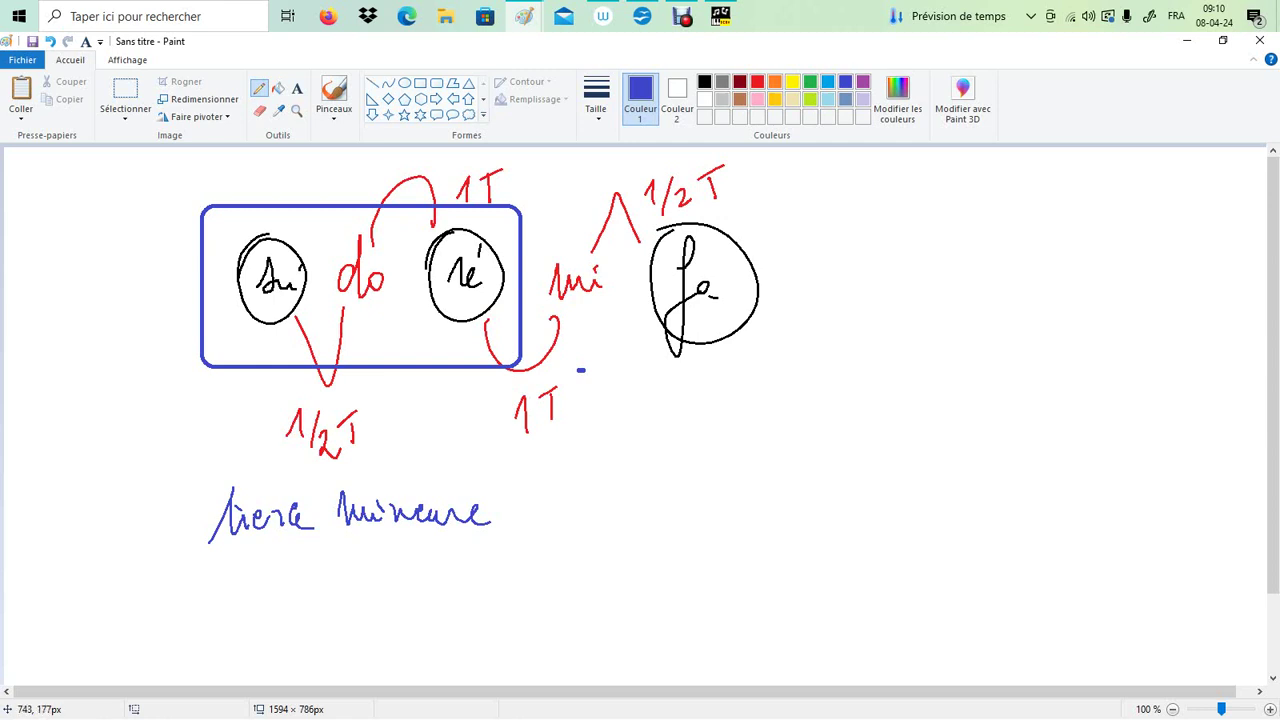
# Step: In indigo, circle the 1 T and 1/2 T between "ré" and "fa", write "1T" below "fa", and underline beneath "si" and "fa"
pyautogui.moveTo(530, 376); pyautogui.dragTo(566, 384)
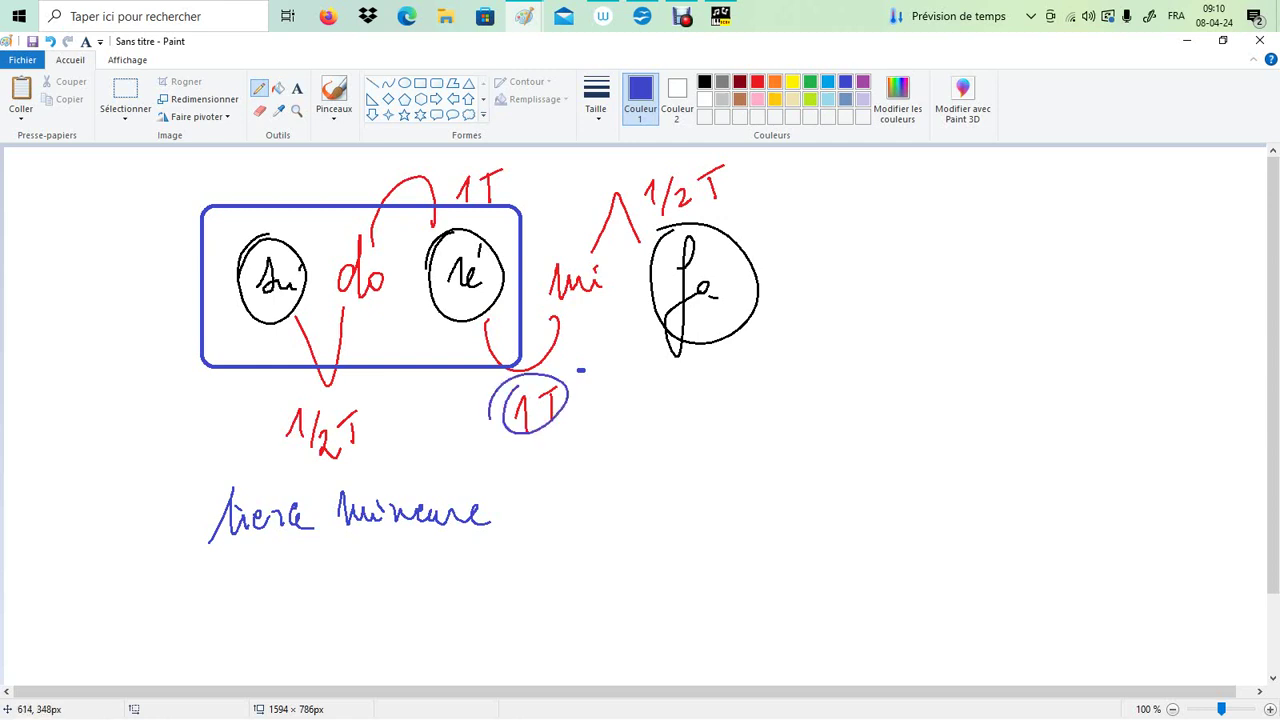
pyautogui.moveTo(655, 419)
pyautogui.mouseDown()
pyautogui.moveTo(679, 386)
pyautogui.moveTo(679, 408)
pyautogui.mouseUp()
pyautogui.moveTo(688, 389); pyautogui.dragTo(710, 387)
pyautogui.moveTo(702, 394); pyautogui.dragTo(702, 416)
pyautogui.moveTo(634, 176)
pyautogui.mouseDown()
pyautogui.moveTo(732, 176)
pyautogui.moveTo(632, 178)
pyautogui.mouseUp()
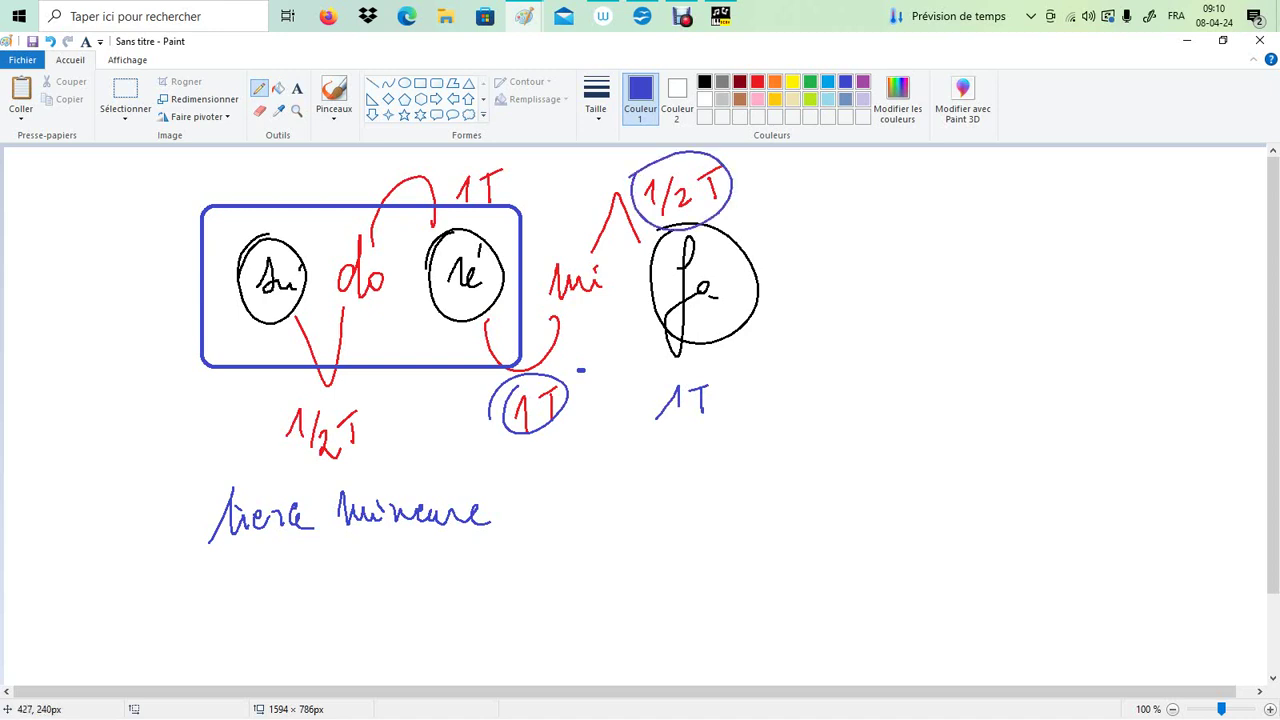
pyautogui.moveTo(258, 340)
pyautogui.mouseDown()
pyautogui.moveTo(336, 328)
pyautogui.moveTo(260, 353)
pyautogui.mouseUp()
pyautogui.moveTo(572, 337)
pyautogui.mouseDown()
pyautogui.moveTo(628, 338)
pyautogui.moveTo(558, 344)
pyautogui.mouseUp()
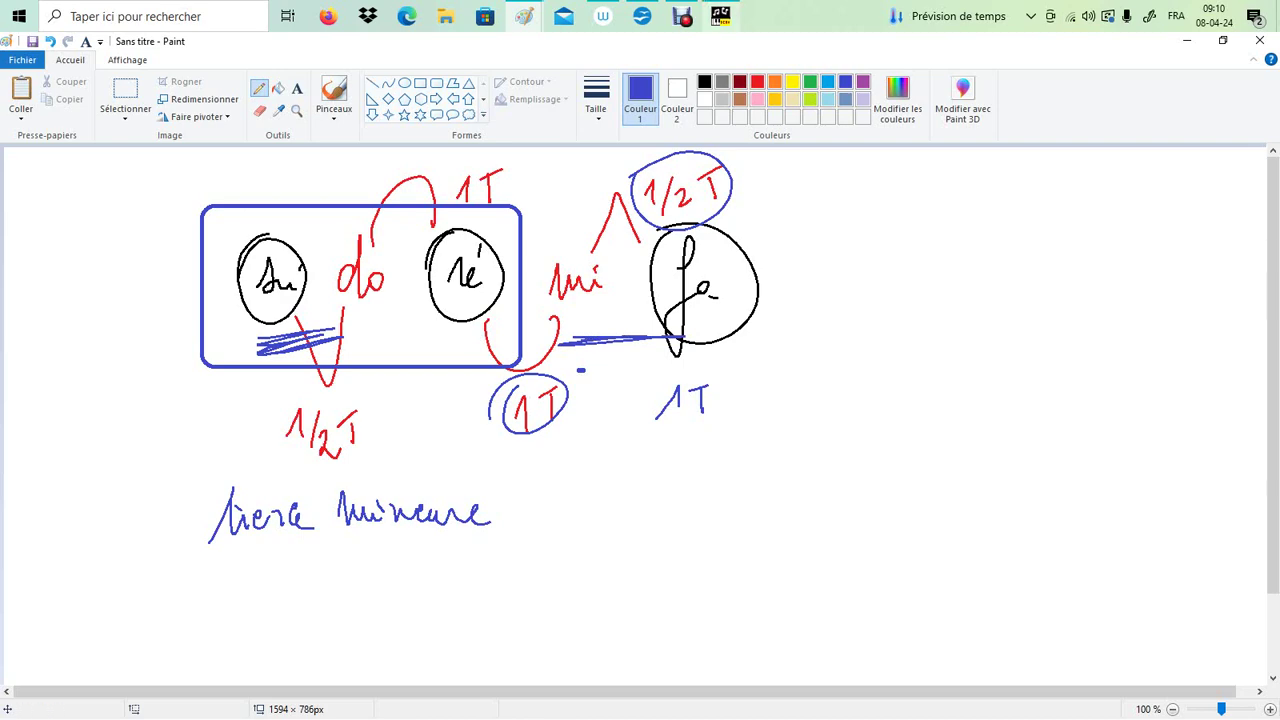
# Step: Switch to the OpenOffice Calc chord spreadsheet and examine the thirds, fifth and chord type of degree VII, Sensible
pyautogui.click(641, 16)
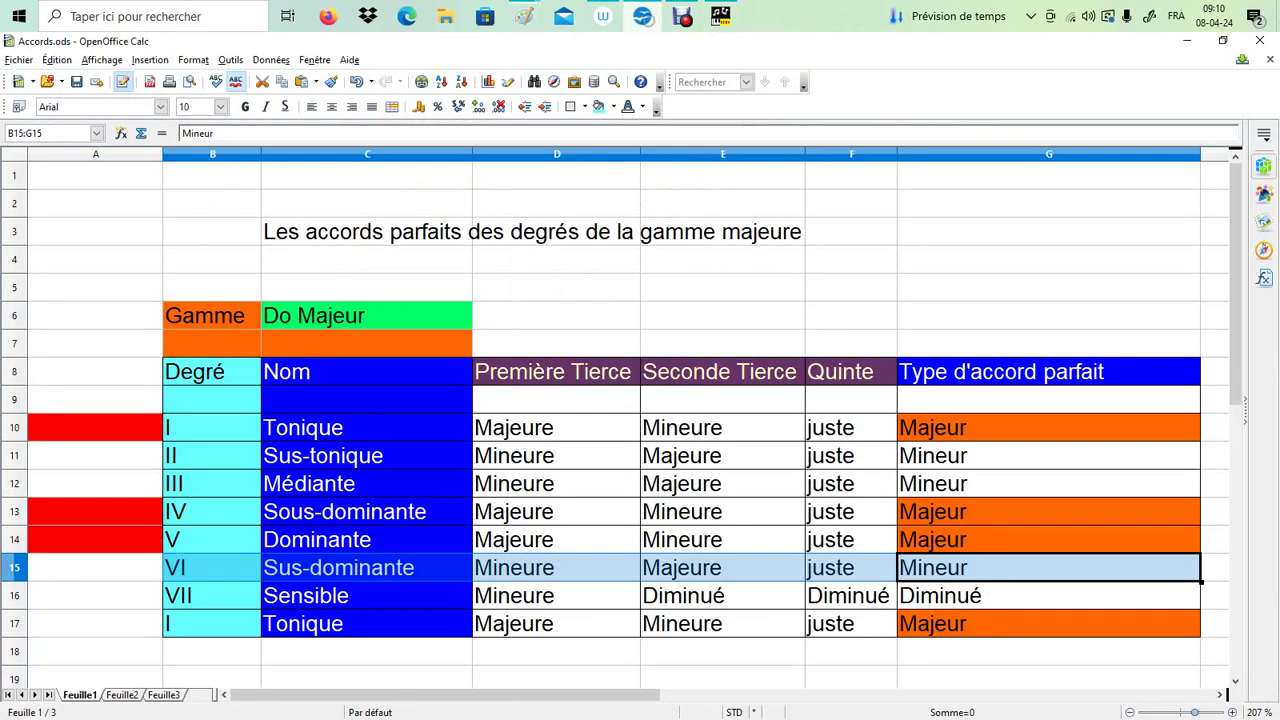
pyautogui.click(556, 596)
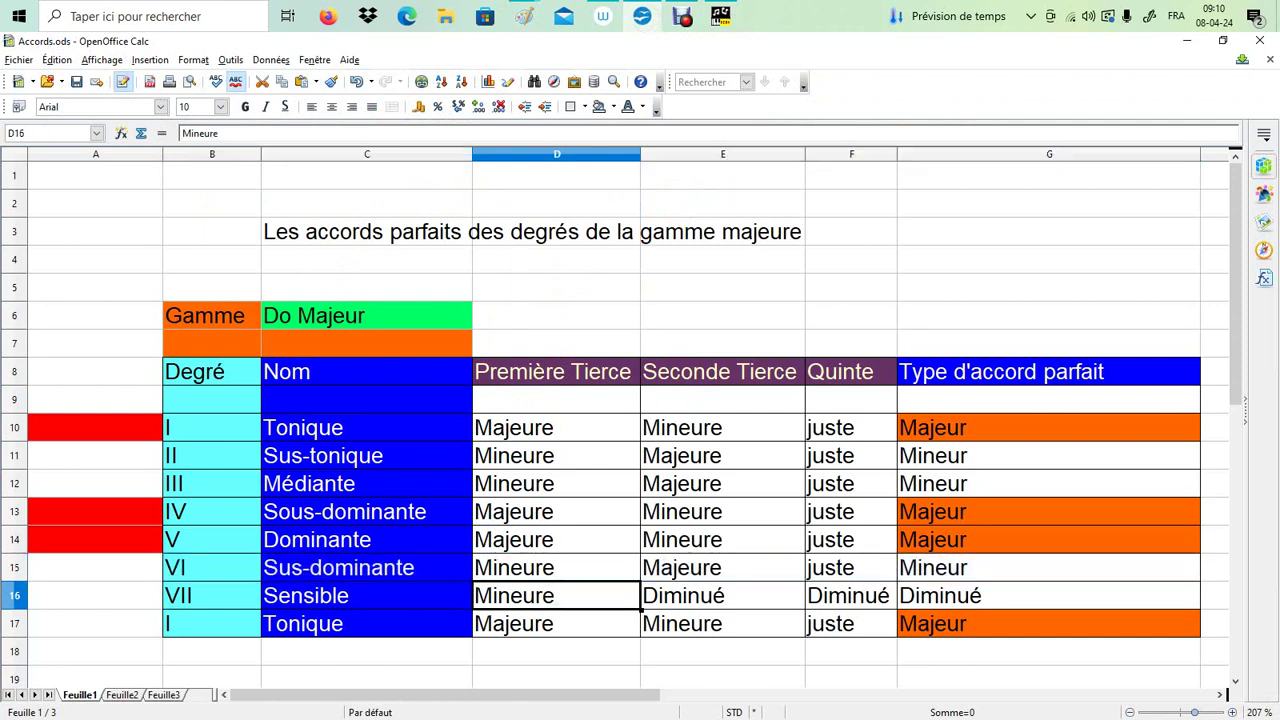
pyautogui.click(723, 596)
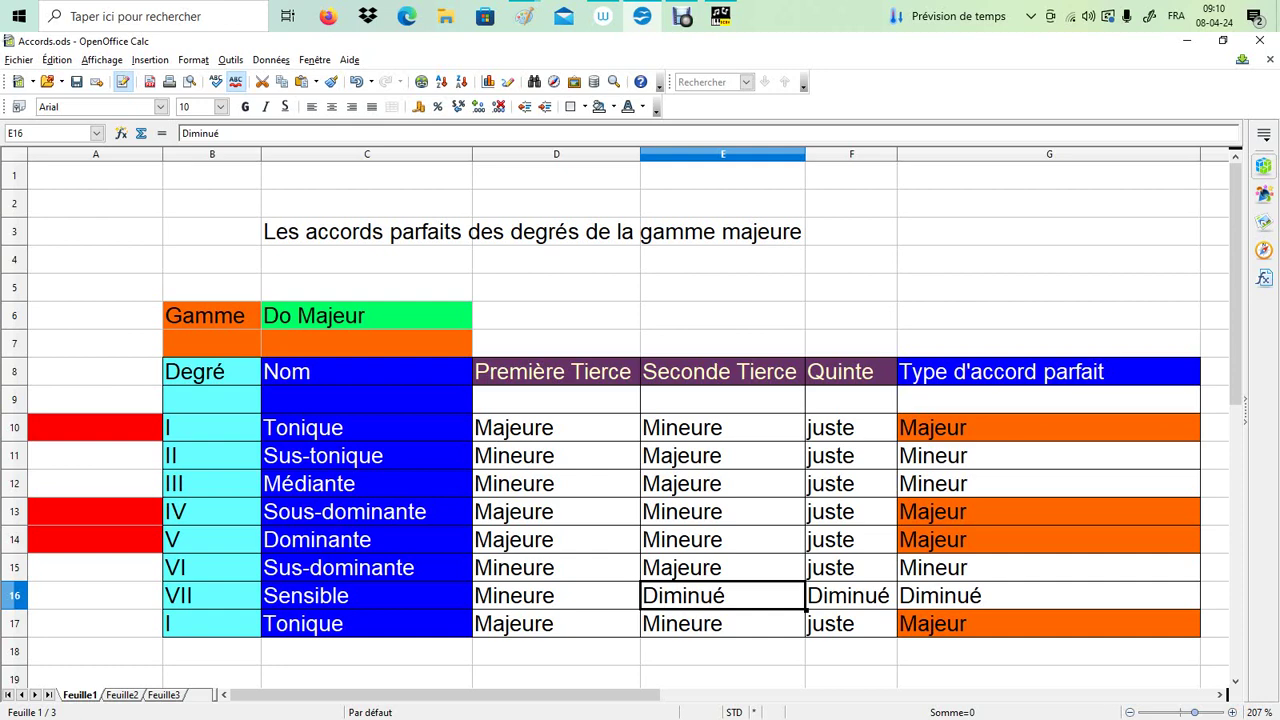
pyautogui.click(851, 596)
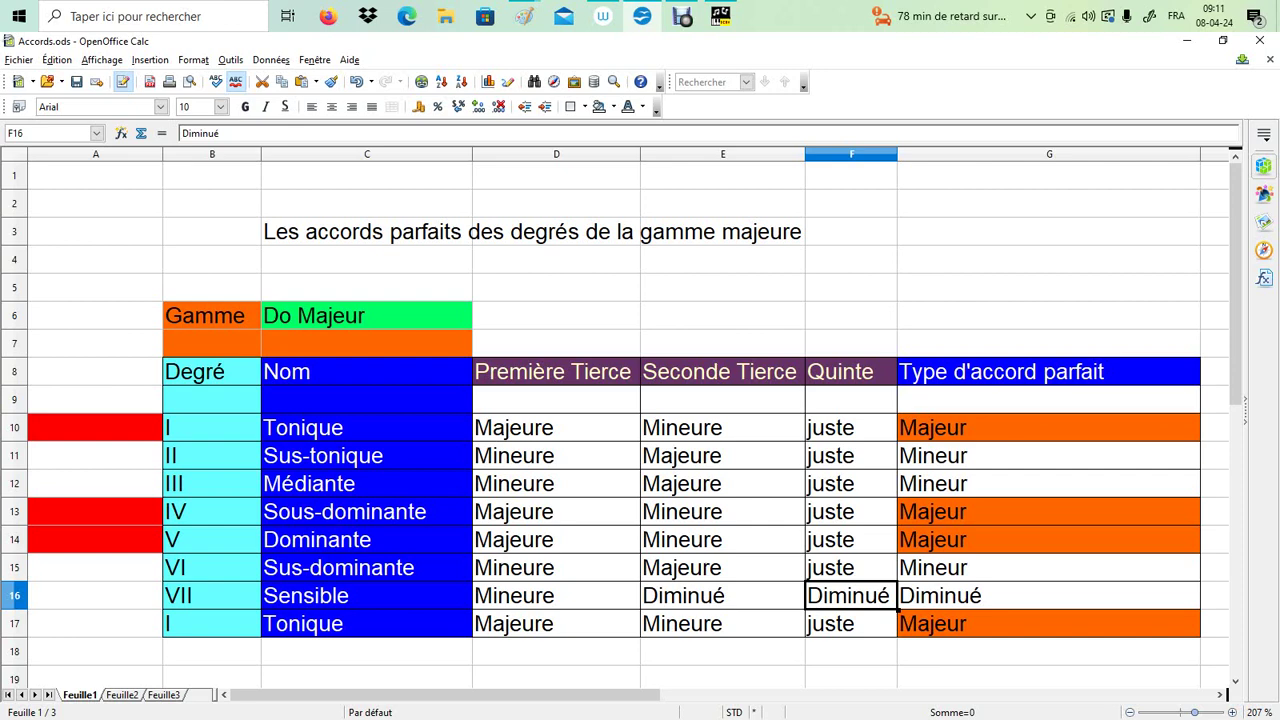
pyautogui.click(1048, 596)
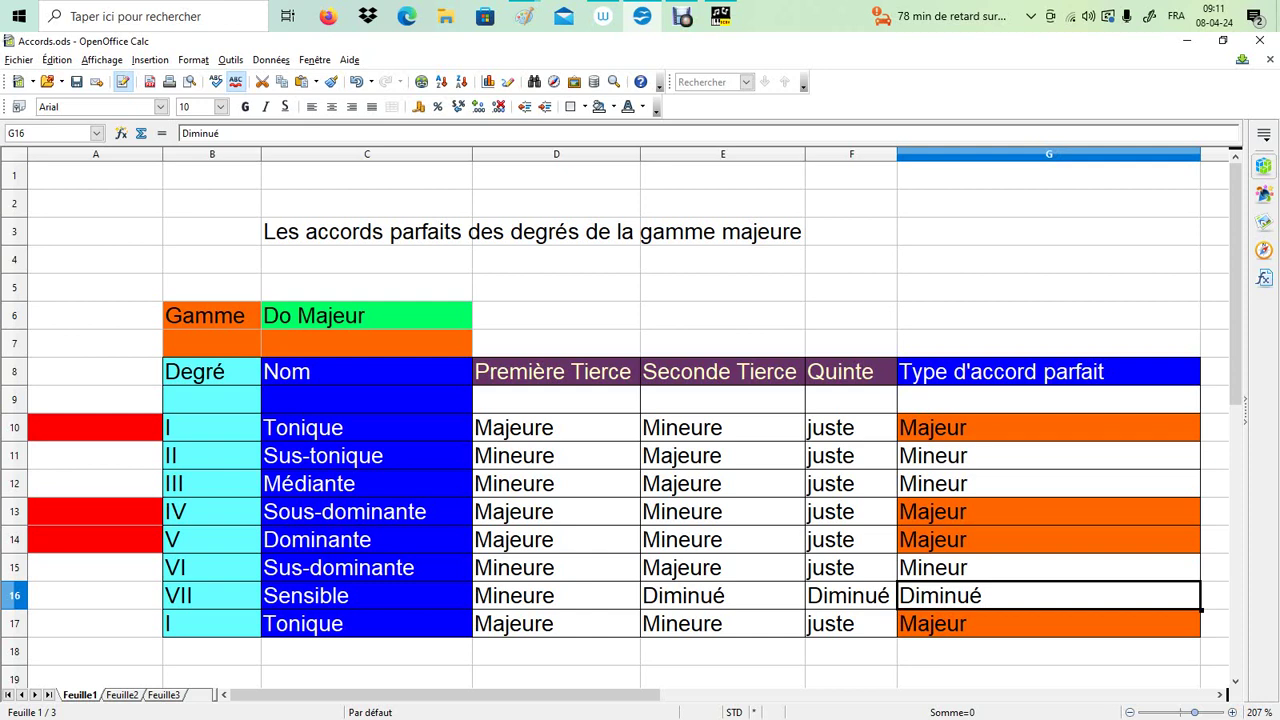
# Step: Go through the chord types from the final Tonique row up to the first Tonique row
pyautogui.press('Down')
pyautogui.press('Down')
pyautogui.press('Up')
pyautogui.press('Up')
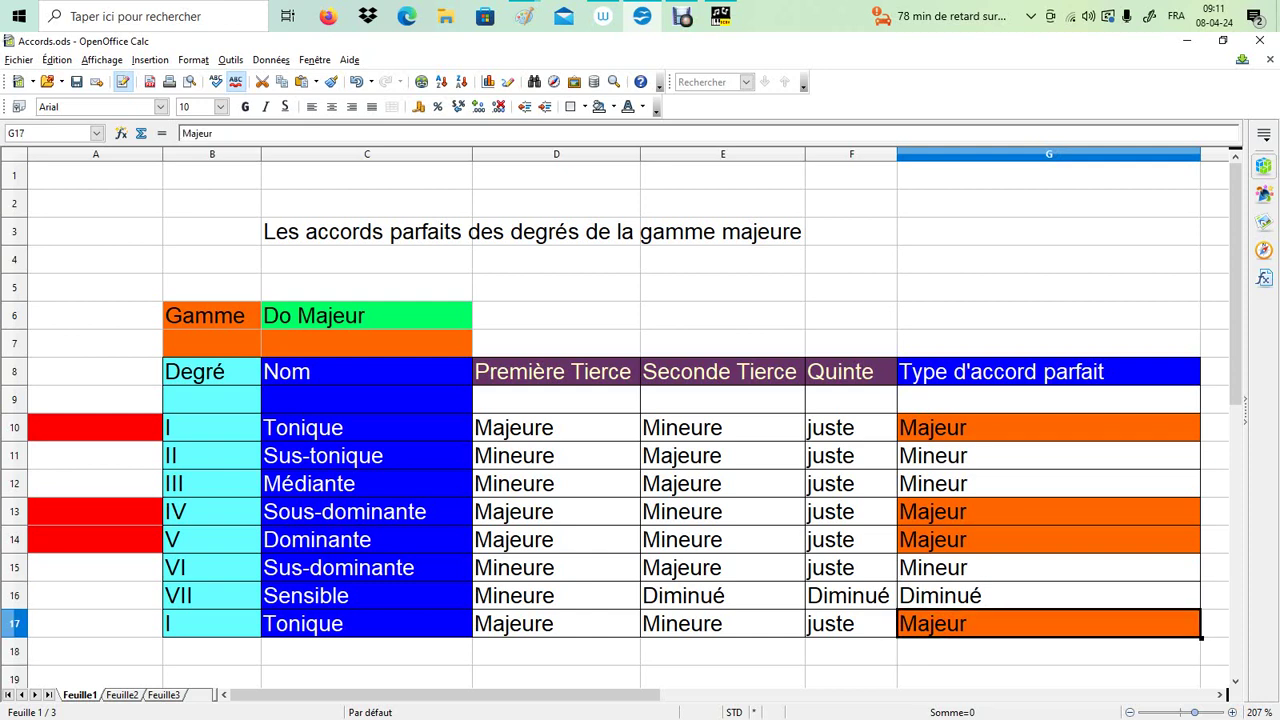
pyautogui.press('Up')
pyautogui.press('Up')
pyautogui.press('Up')
pyautogui.press('Up')
pyautogui.press('Up')
pyautogui.press('Up')
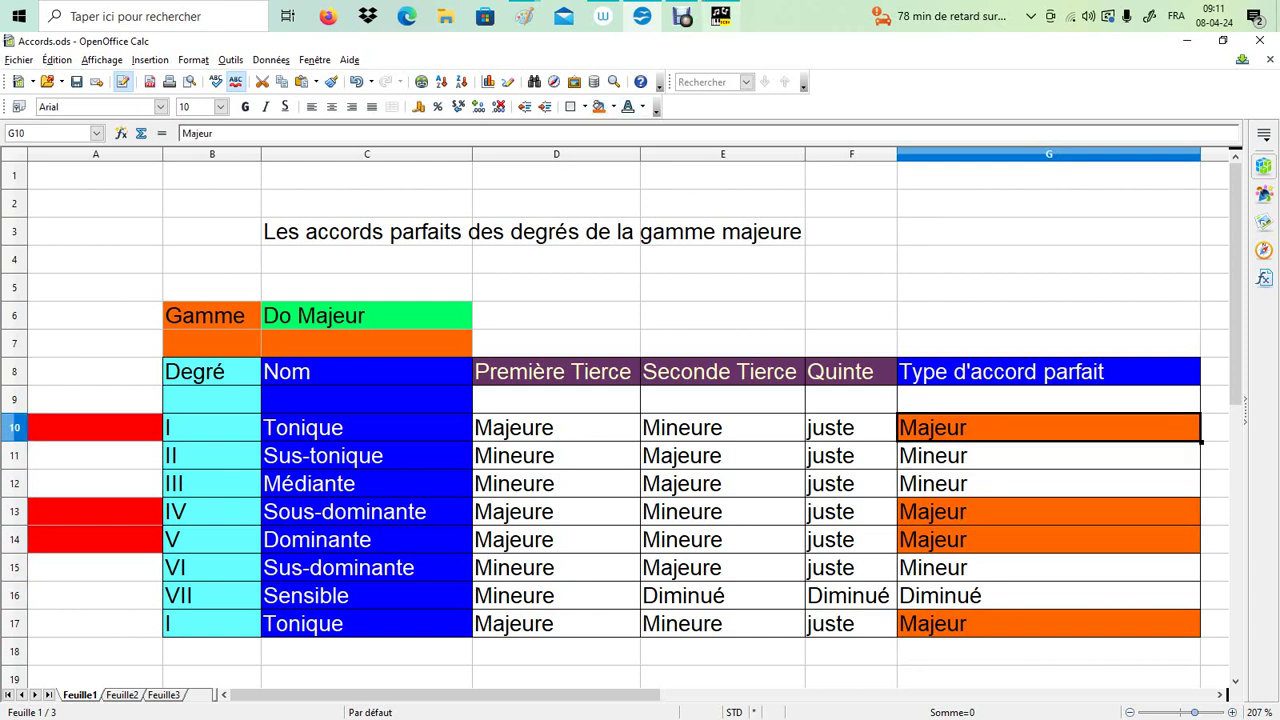
# Step: Switch to NoteWorthy Composer and add a quarter-note B-D-F chord after the last chord on the left-hand staff
pyautogui.hotkey('alt', 'Tab')
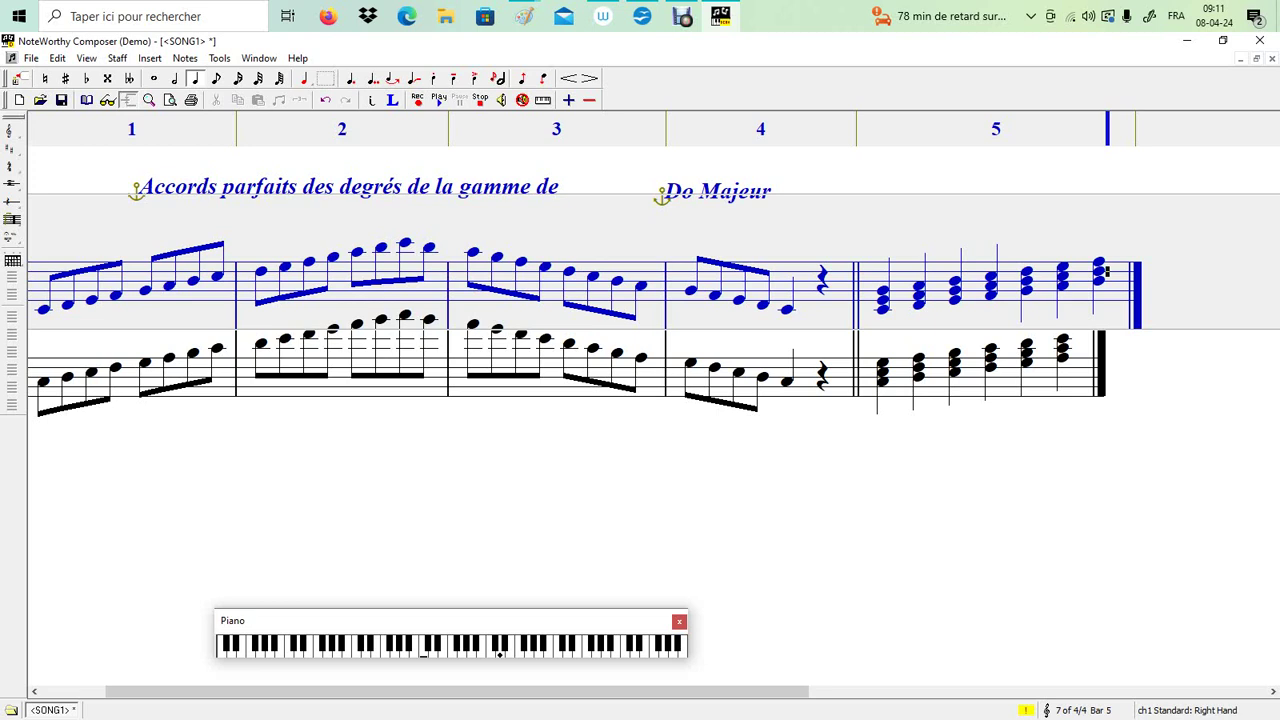
pyautogui.click(1070, 357)
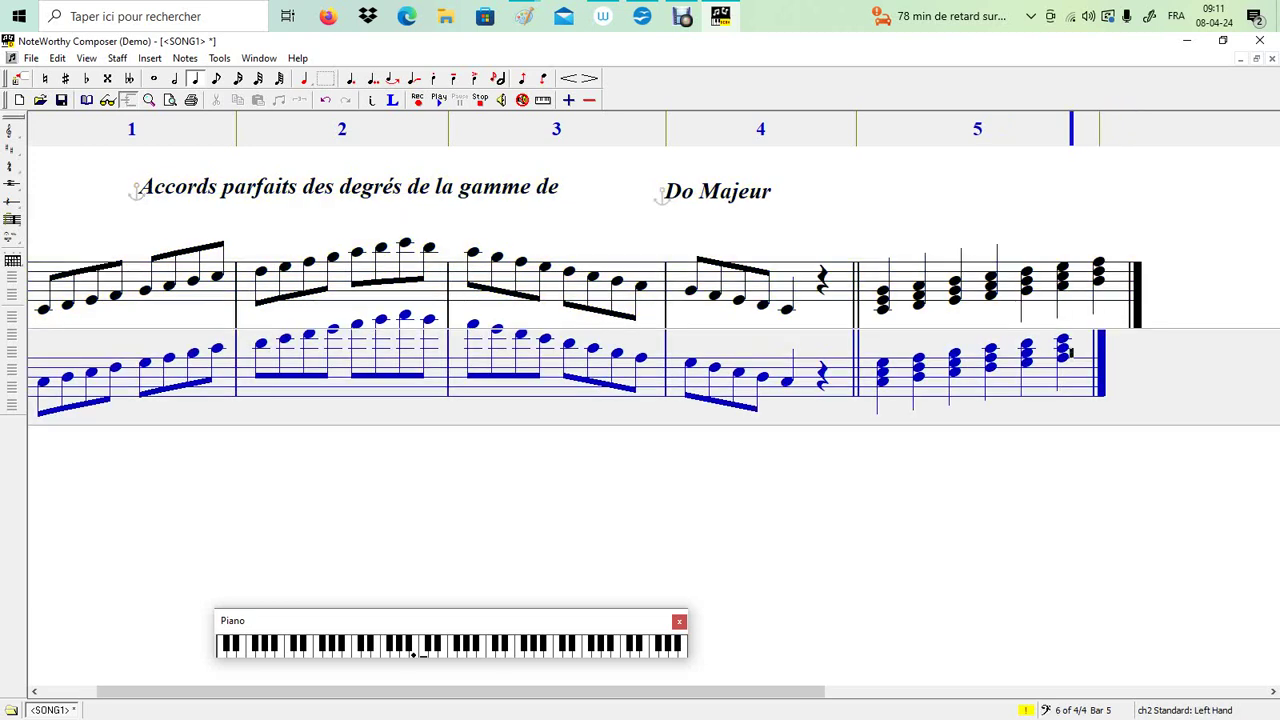
pyautogui.press('Return')
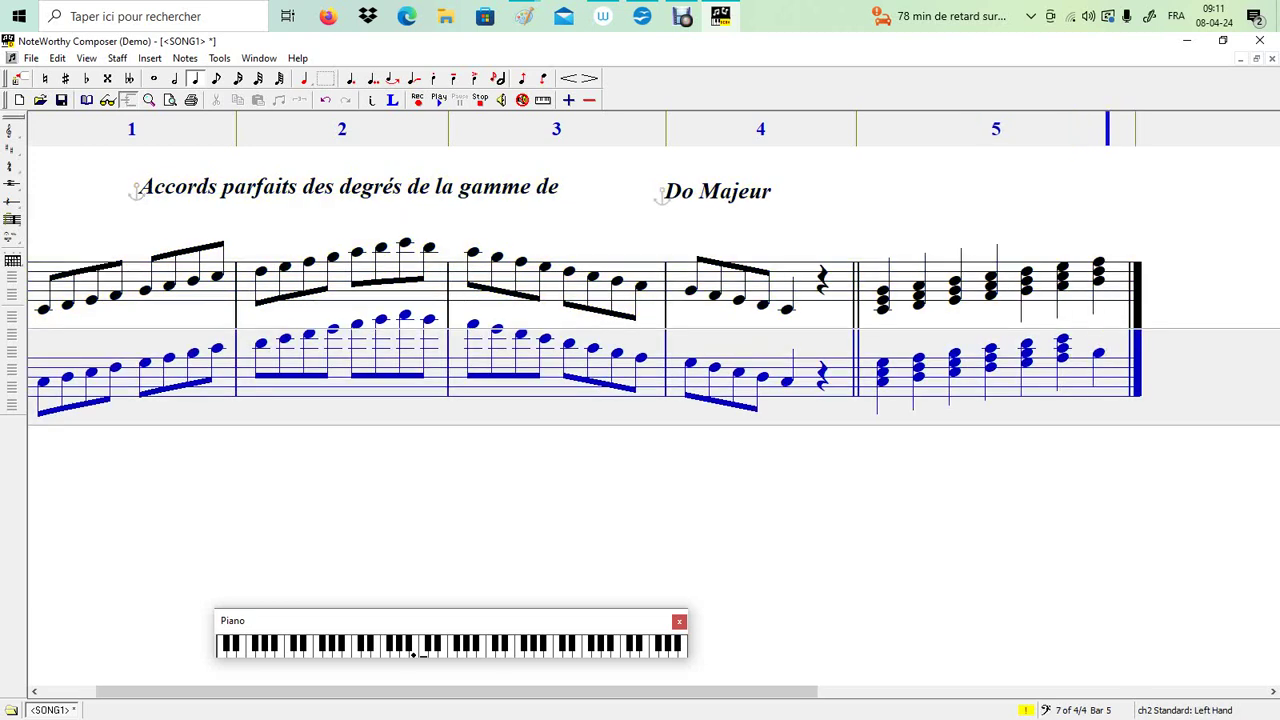
pyautogui.hscroll(1, 640, 340)
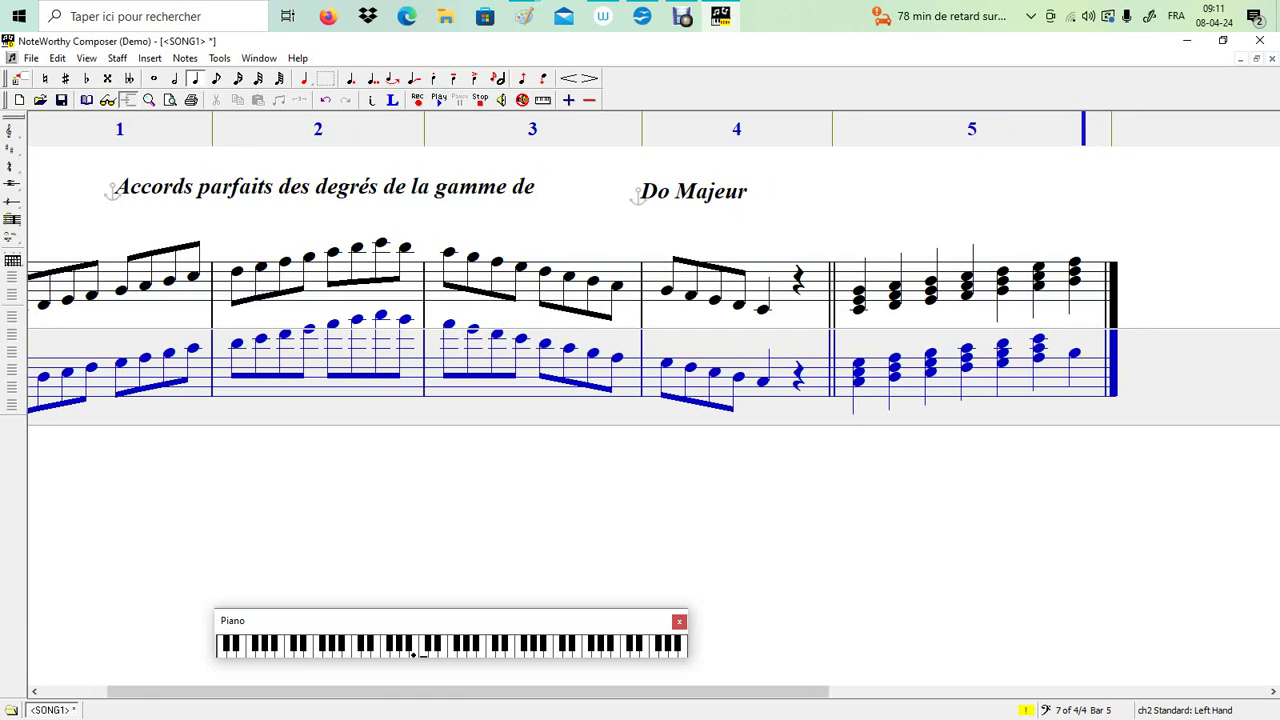
pyautogui.press('Right')
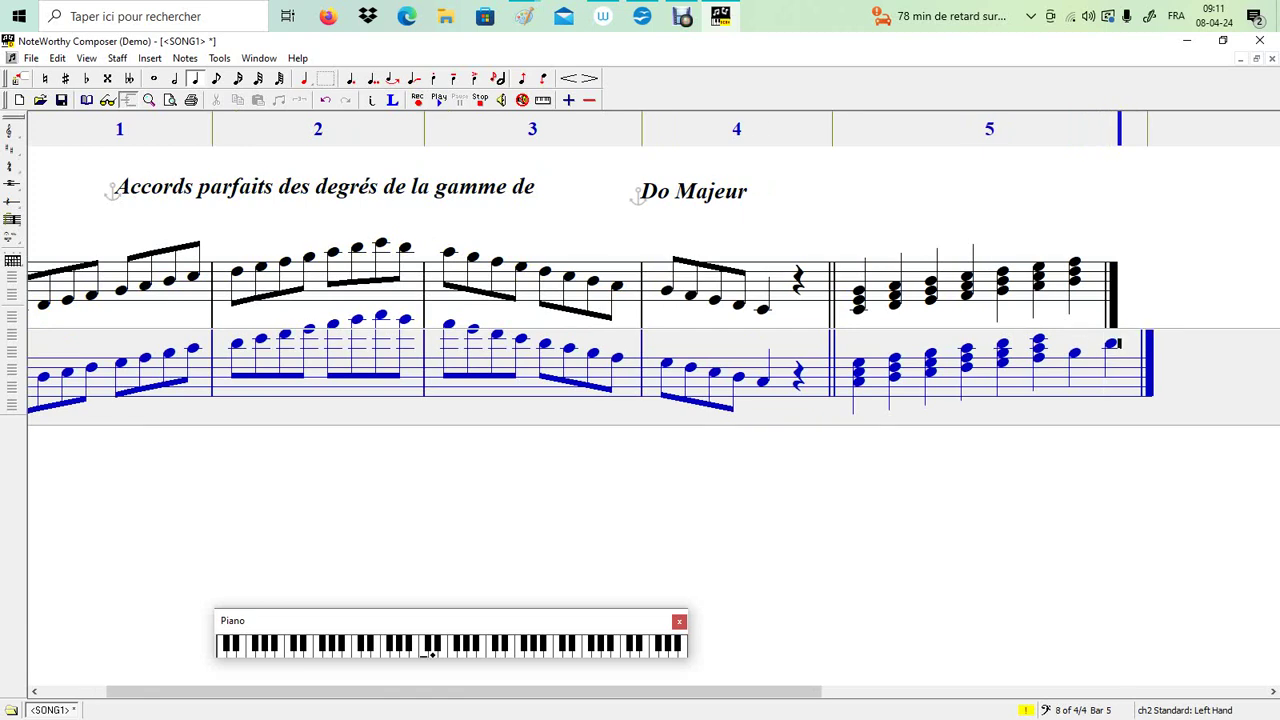
pyautogui.press('Left')
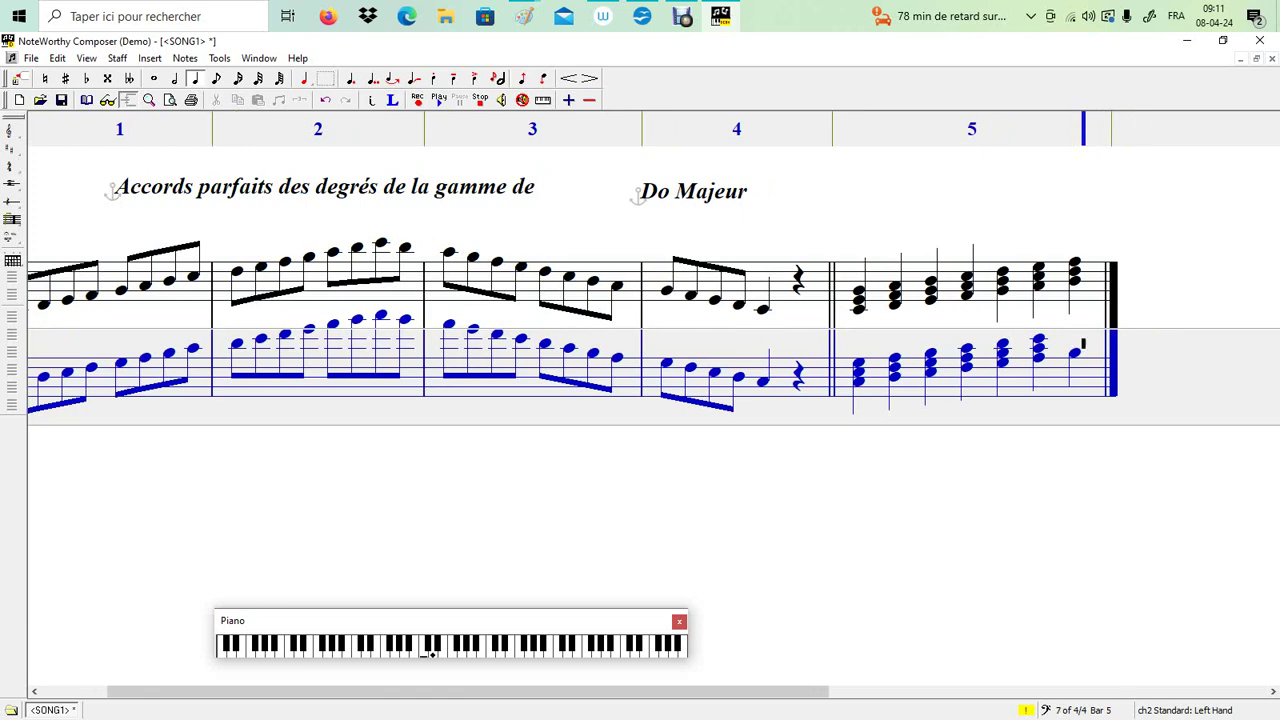
pyautogui.hotkey('shift', 'Return')
pyautogui.hotkey('shift', 'Return')
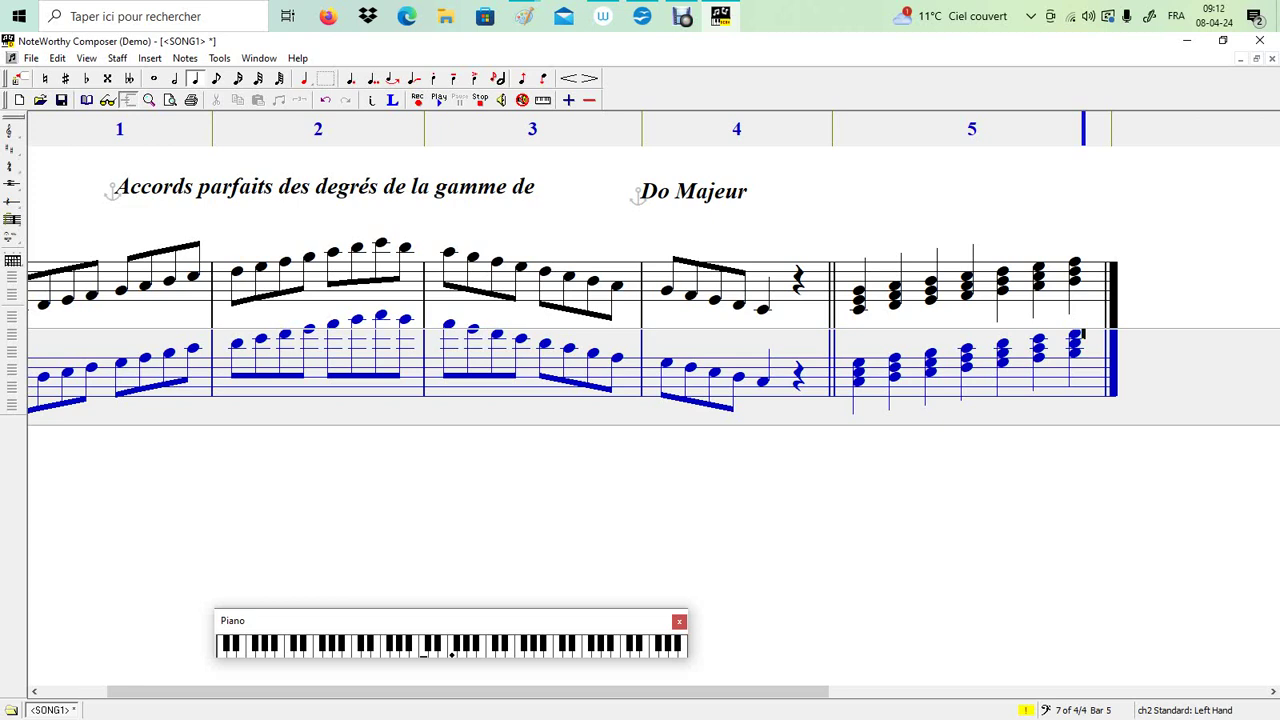
# Step: Add a quarter-note C-E-G chord after the B-D-F chord on the right-hand staff
pyautogui.hotkey('ctrl', 'Up')
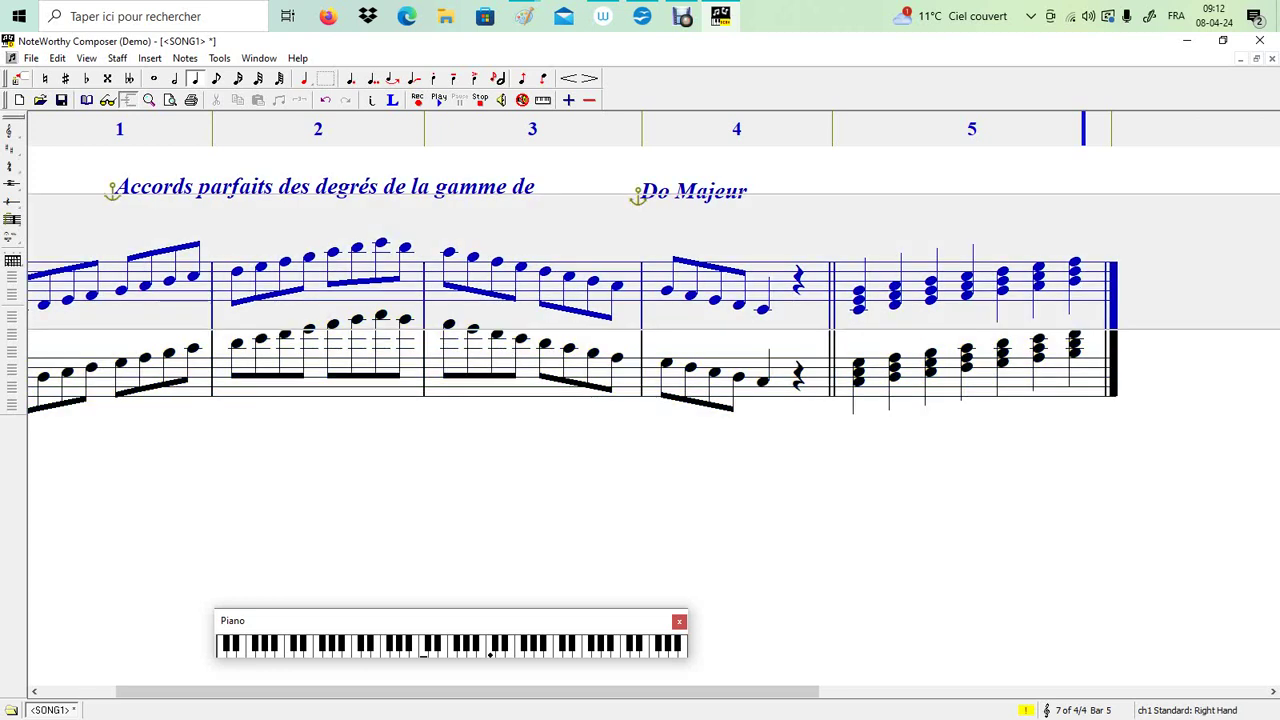
pyautogui.press('Return')
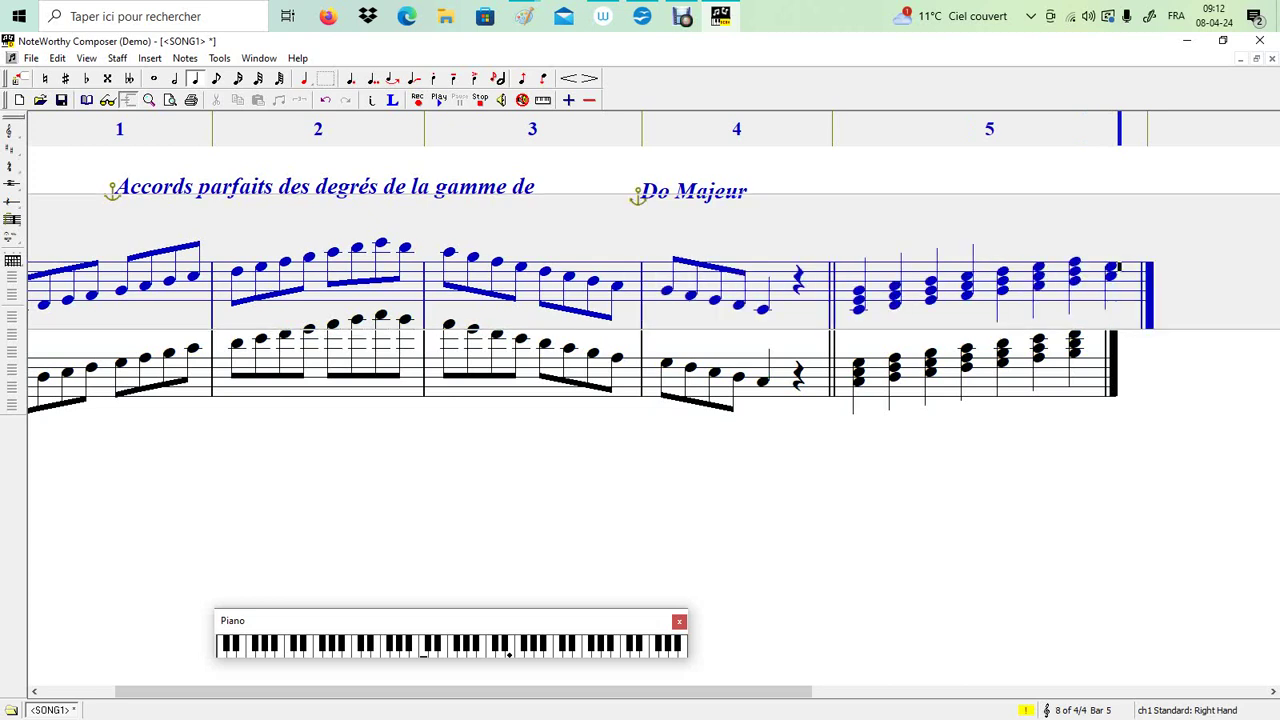
pyautogui.press('Up')
pyautogui.hotkey('shift', 'Return')
# Step: Add a quarter-note C-E-G chord after the B-D-F chord on the left-hand staff
pyautogui.hotkey('ctrl', 'Down')
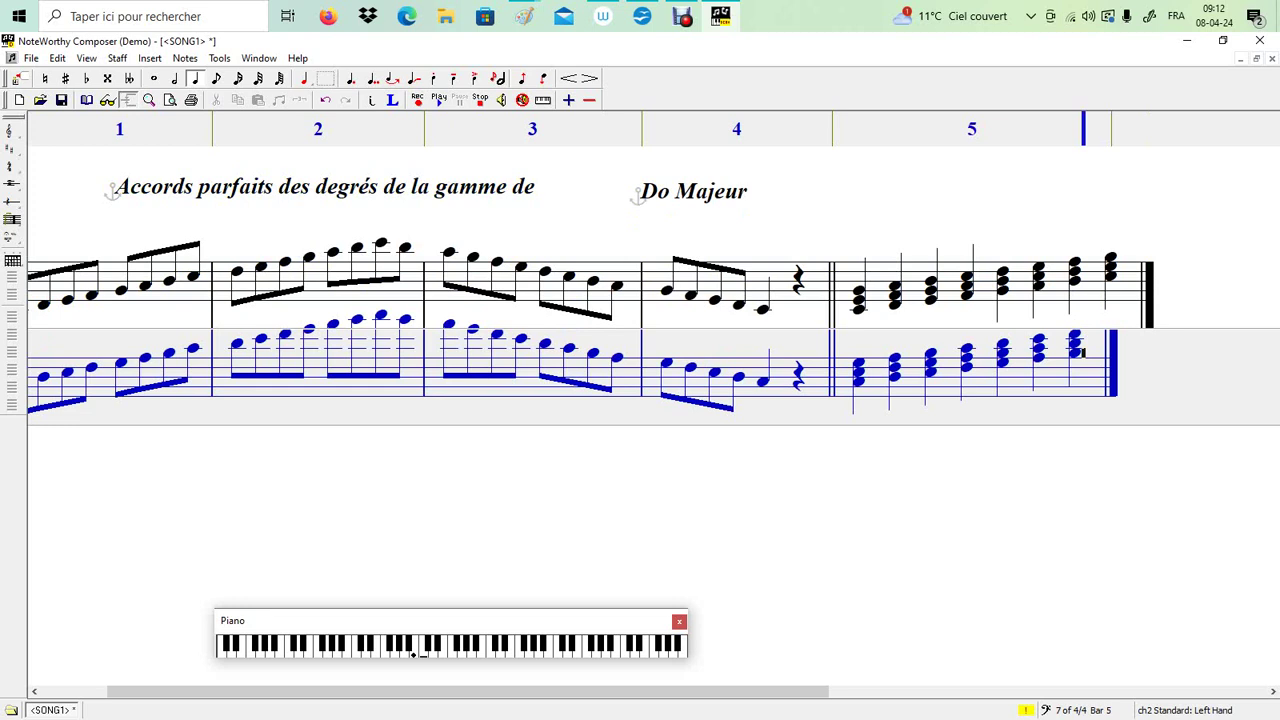
pyautogui.press('Return')
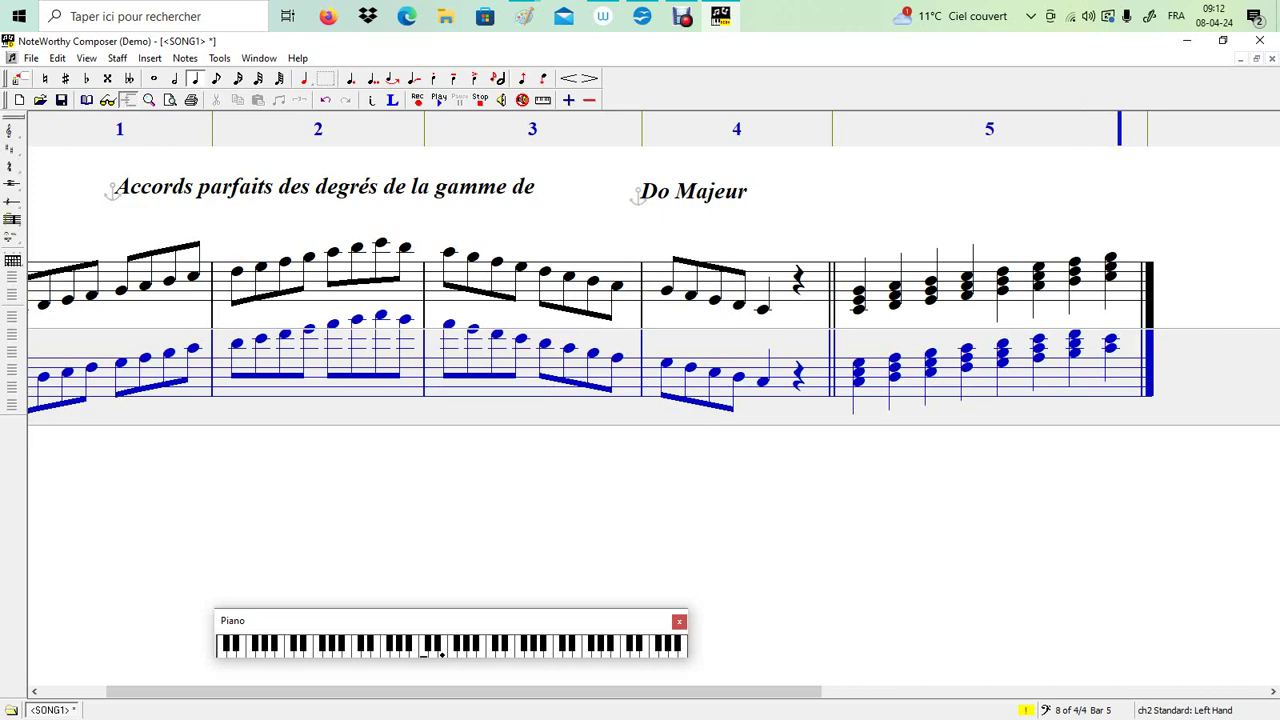
pyautogui.press('Up')
pyautogui.hotkey('shift', 'Return')
# Step: Examine the bar 5 chords on the right-hand staff one by one, from the first to the seventh
pyautogui.hotkey('ctrl', '-')
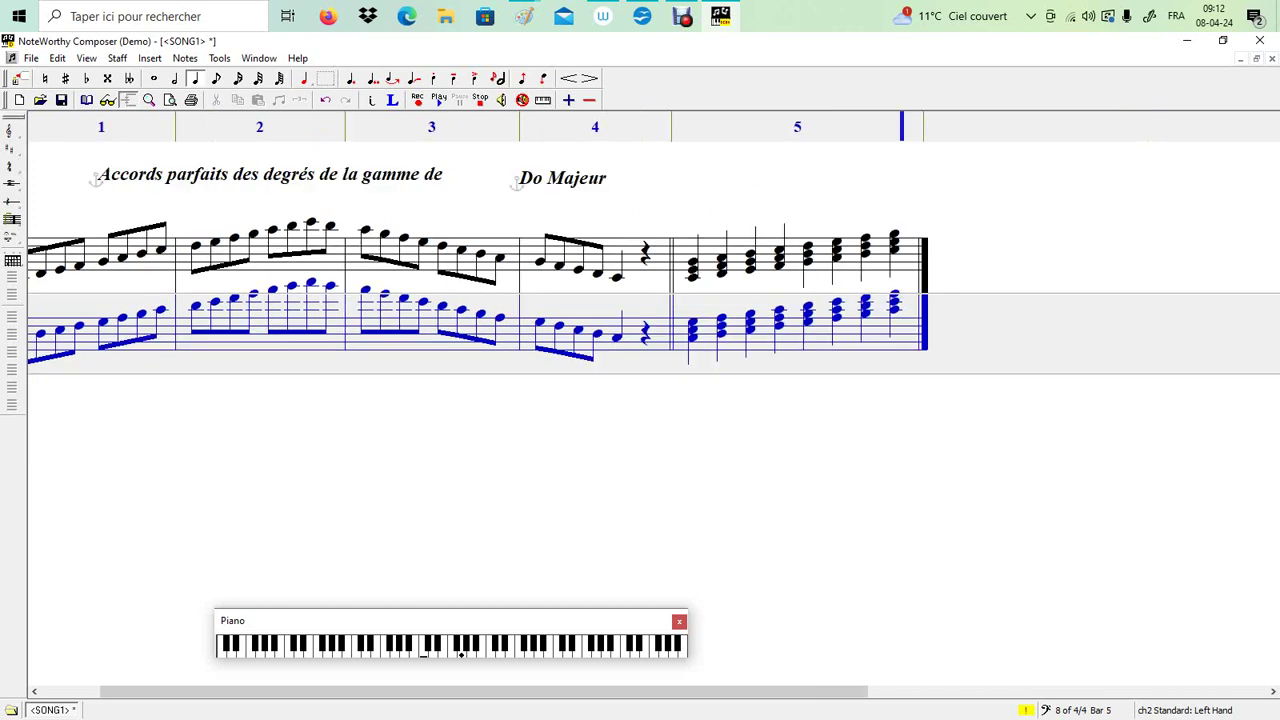
pyautogui.moveTo(484, 691); pyautogui.dragTo(425, 691)
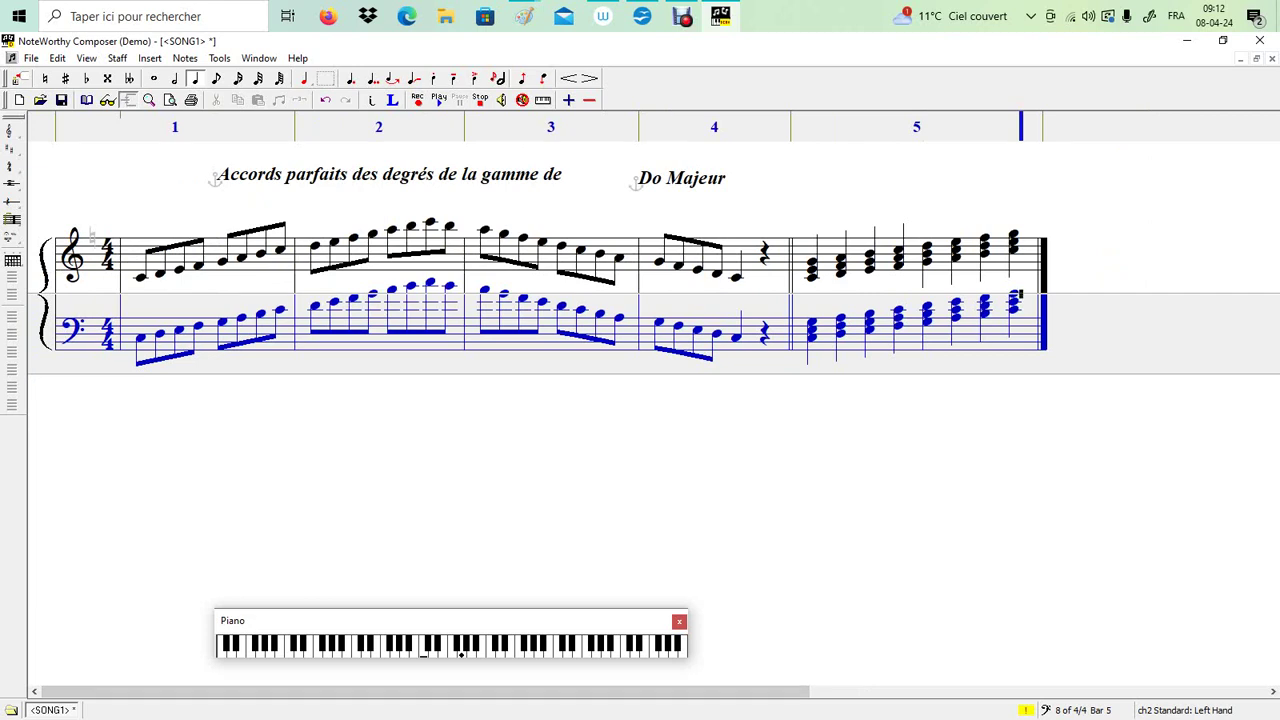
pyautogui.click(812, 270)
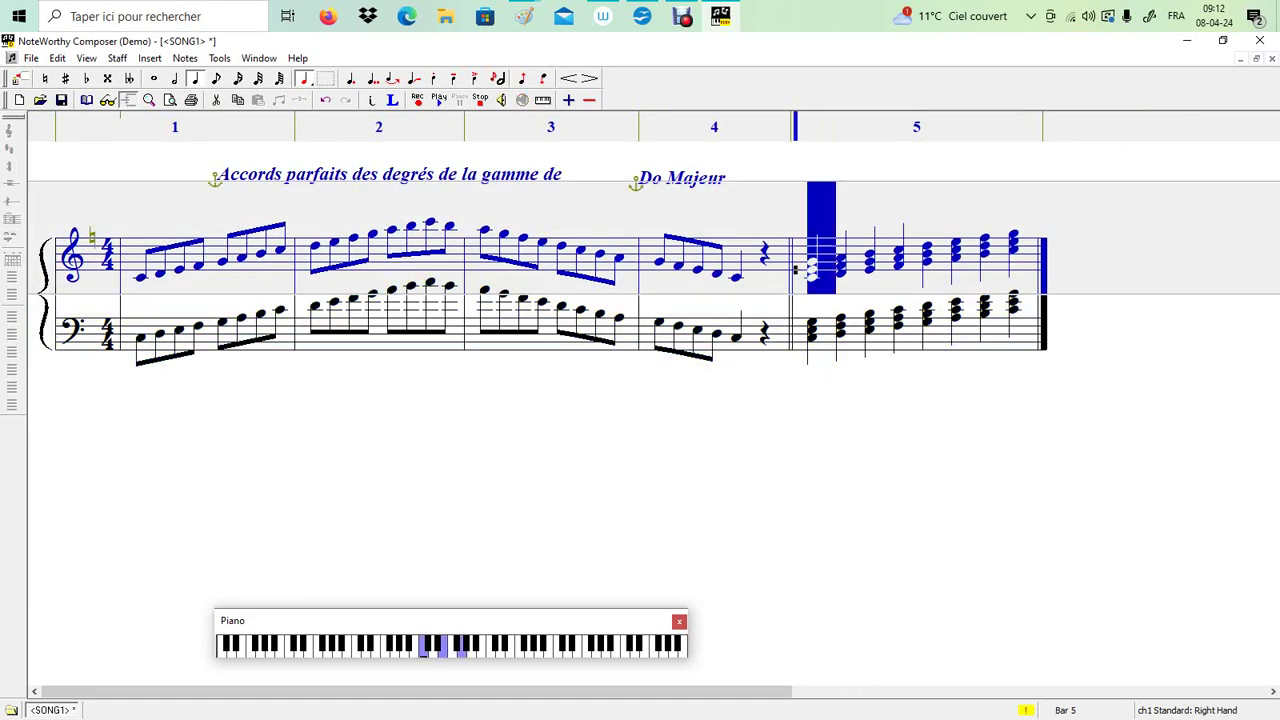
pyautogui.hotkey('shift', 'Left')
pyautogui.press('Right')
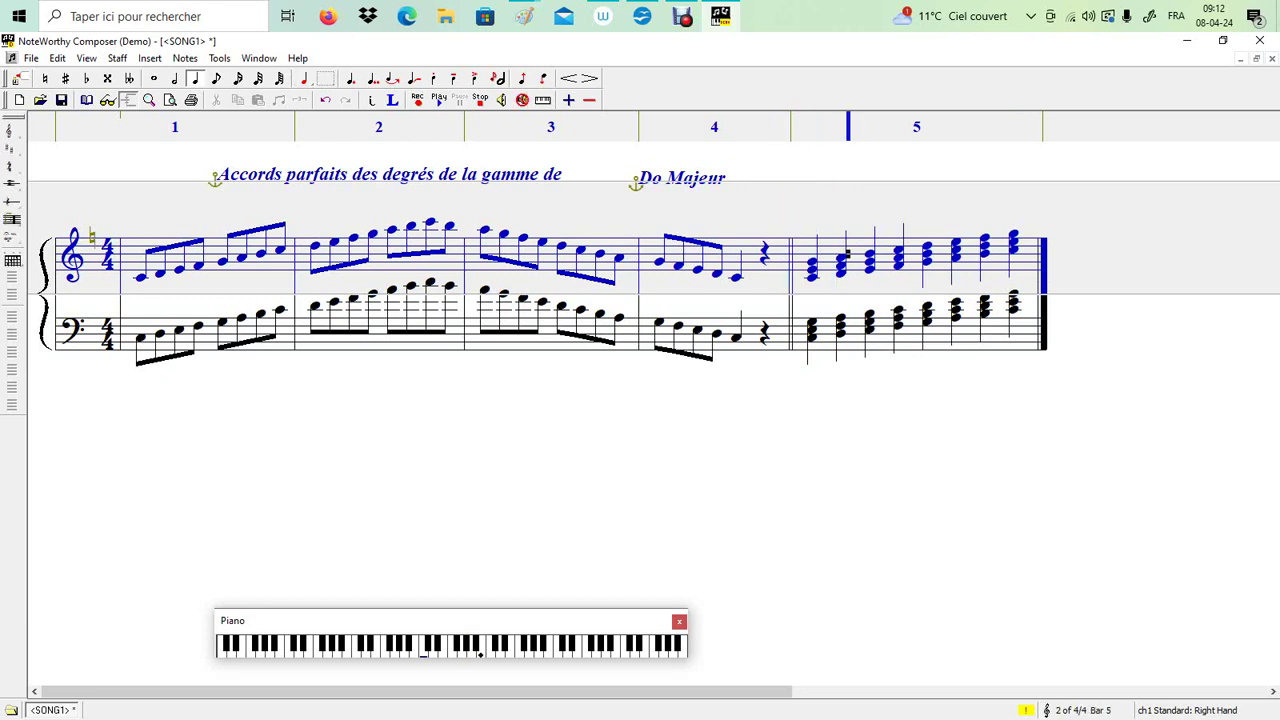
pyautogui.hotkey('shift', 'Right')
pyautogui.press('Right')
pyautogui.hotkey('shift', 'Right')
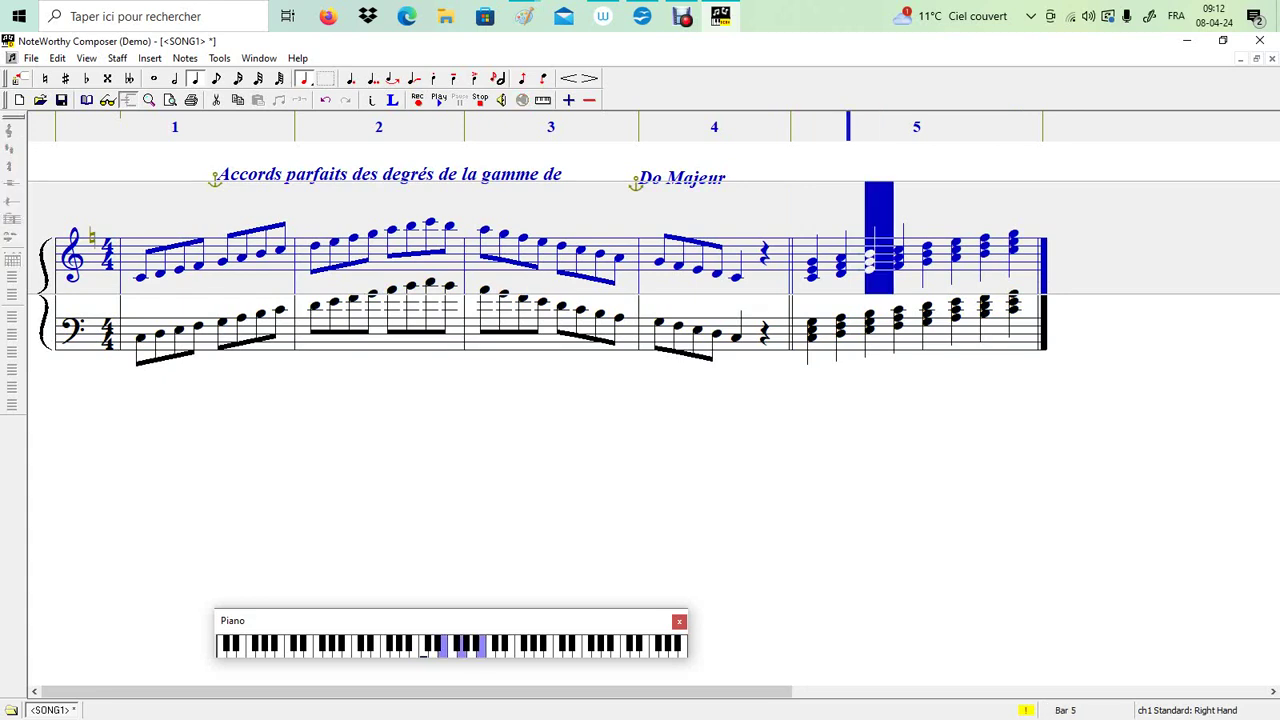
pyautogui.press('Right')
pyautogui.hotkey('shift', 'Left')
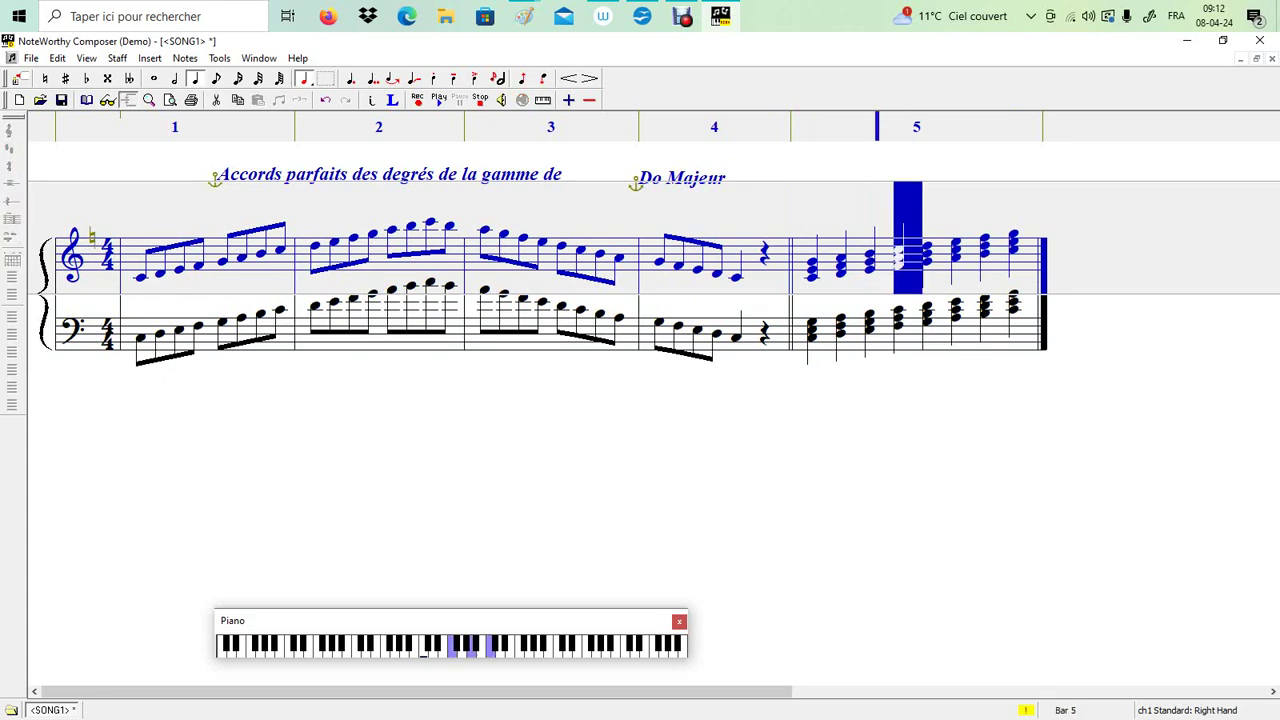
pyautogui.press('Right')
pyautogui.press('Right')
pyautogui.hotkey('shift', 'Left')
pyautogui.hotkey('shift', 'Left')
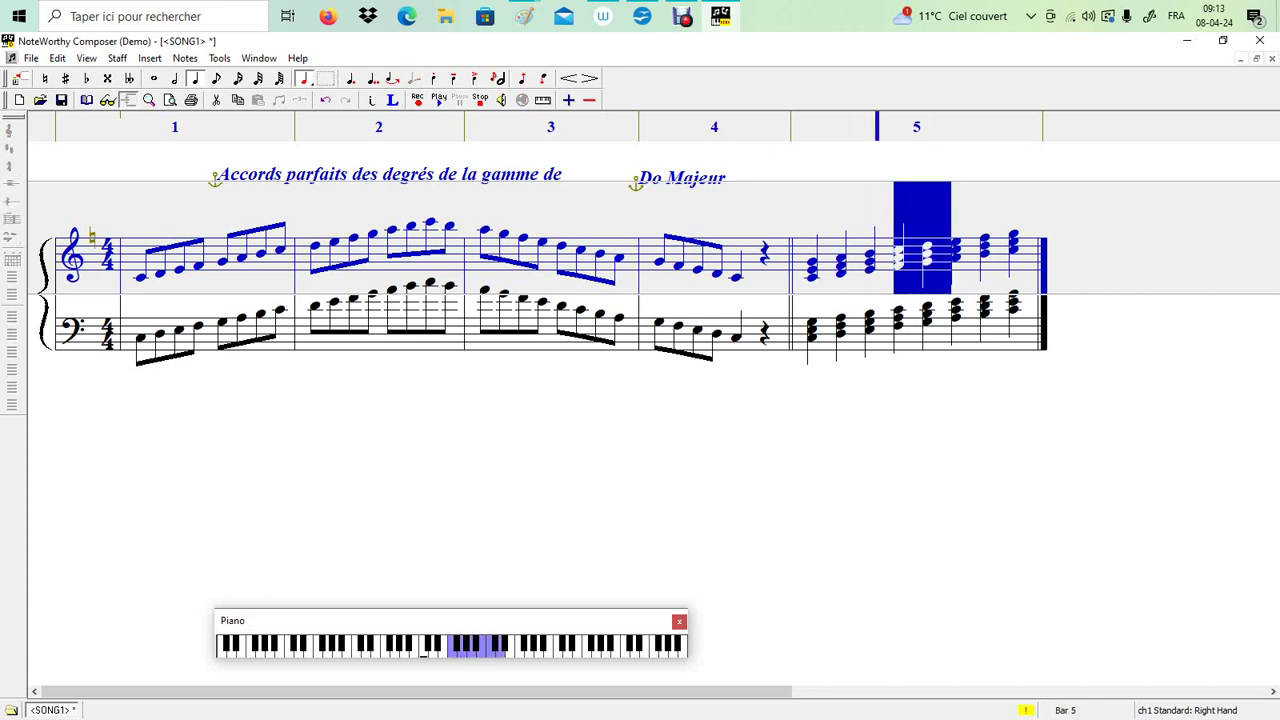
pyautogui.press('Right')
pyautogui.hotkey('shift', 'Left')
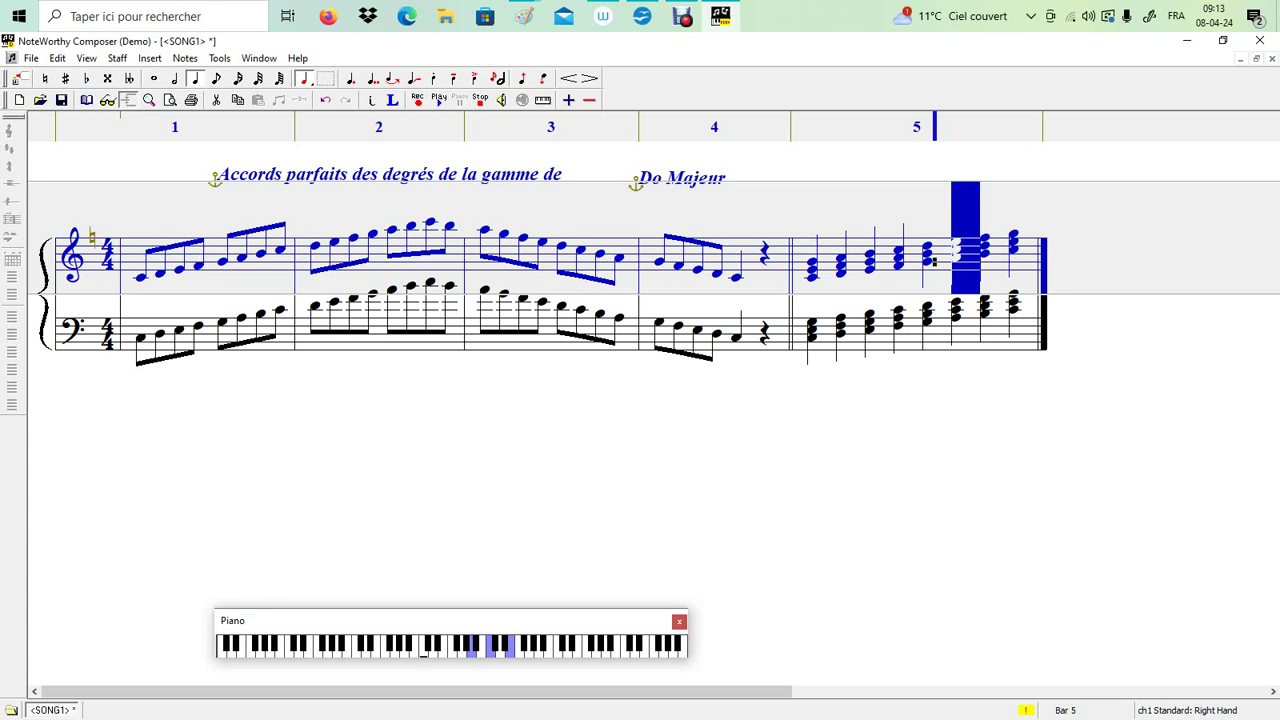
pyautogui.press('Right')
pyautogui.press('Right')
pyautogui.hotkey('shift', 'Left')
pyautogui.press('.')
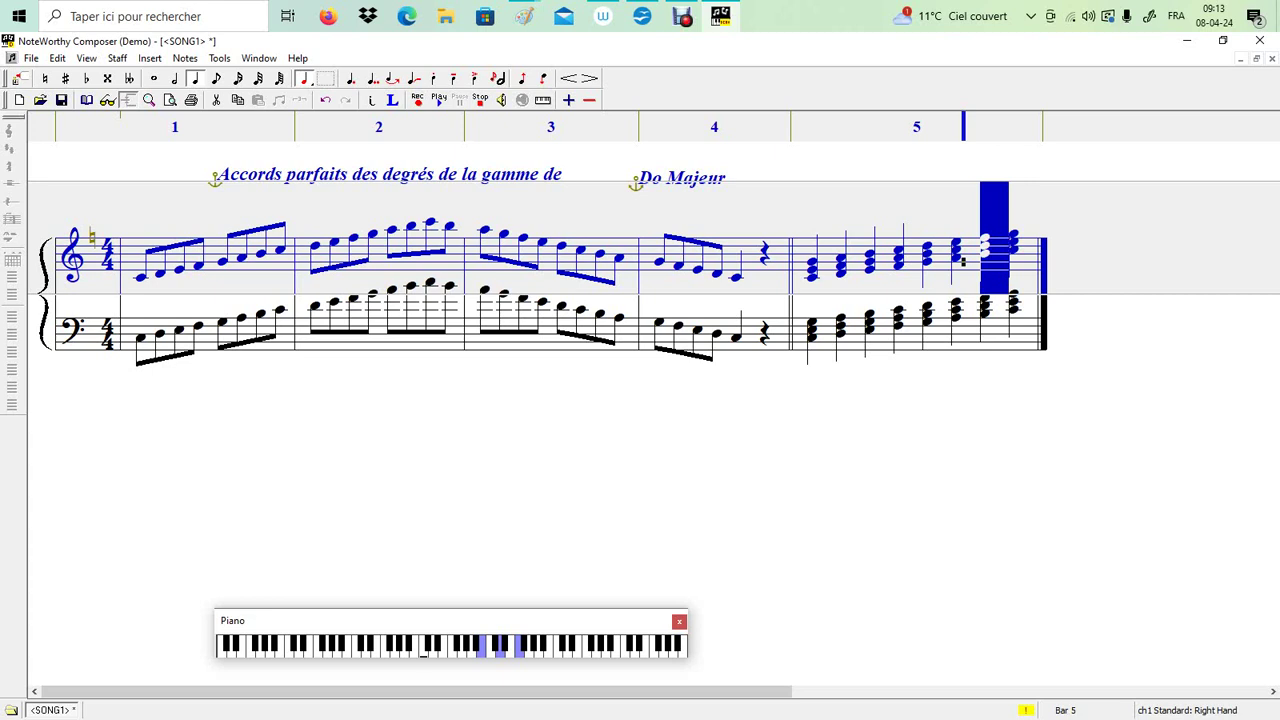
# Step: Compare the first and last chords of bar 5 on the right-hand staff
pyautogui.click(821, 262)
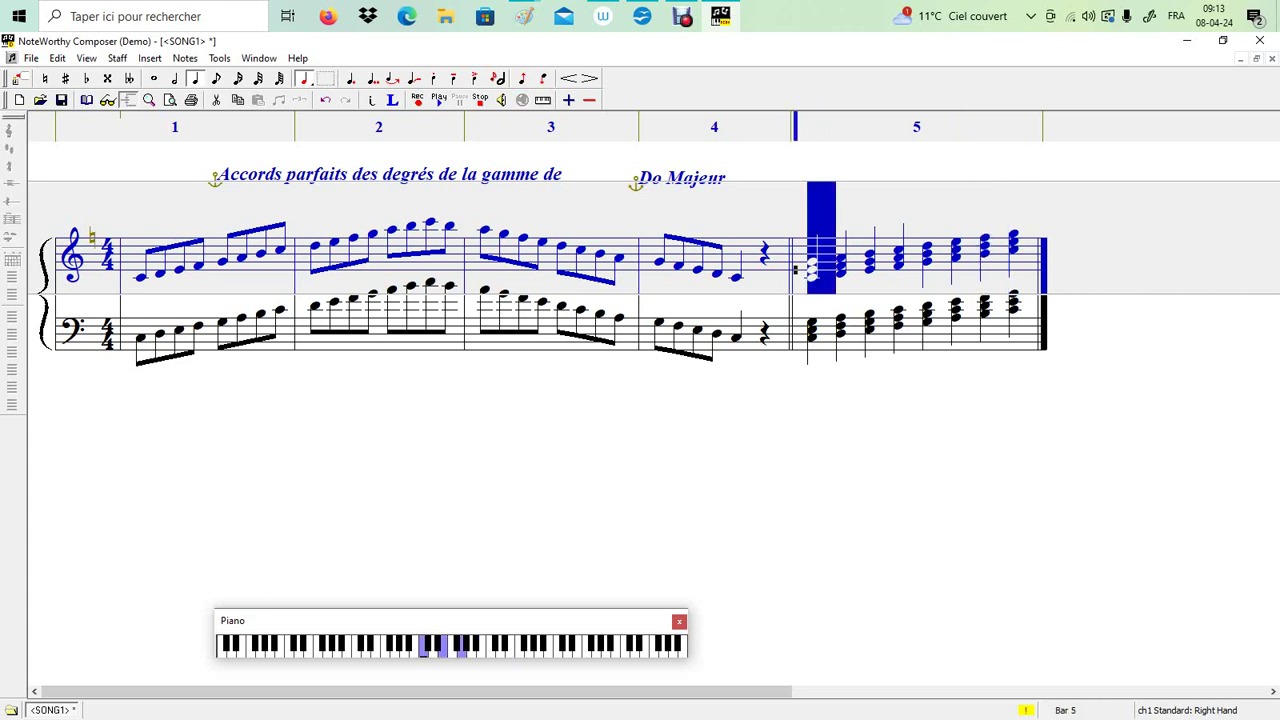
pyautogui.press('End')
pyautogui.press('Left')
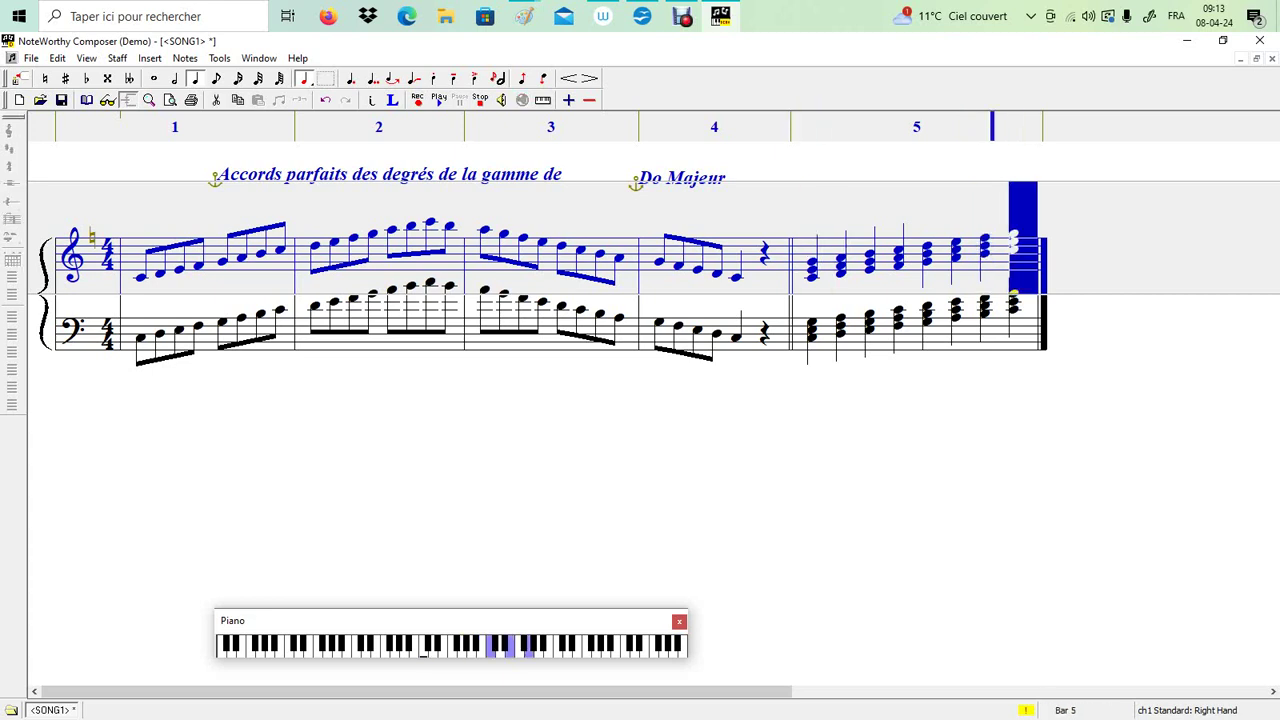
pyautogui.press('Home')
pyautogui.press('Right')
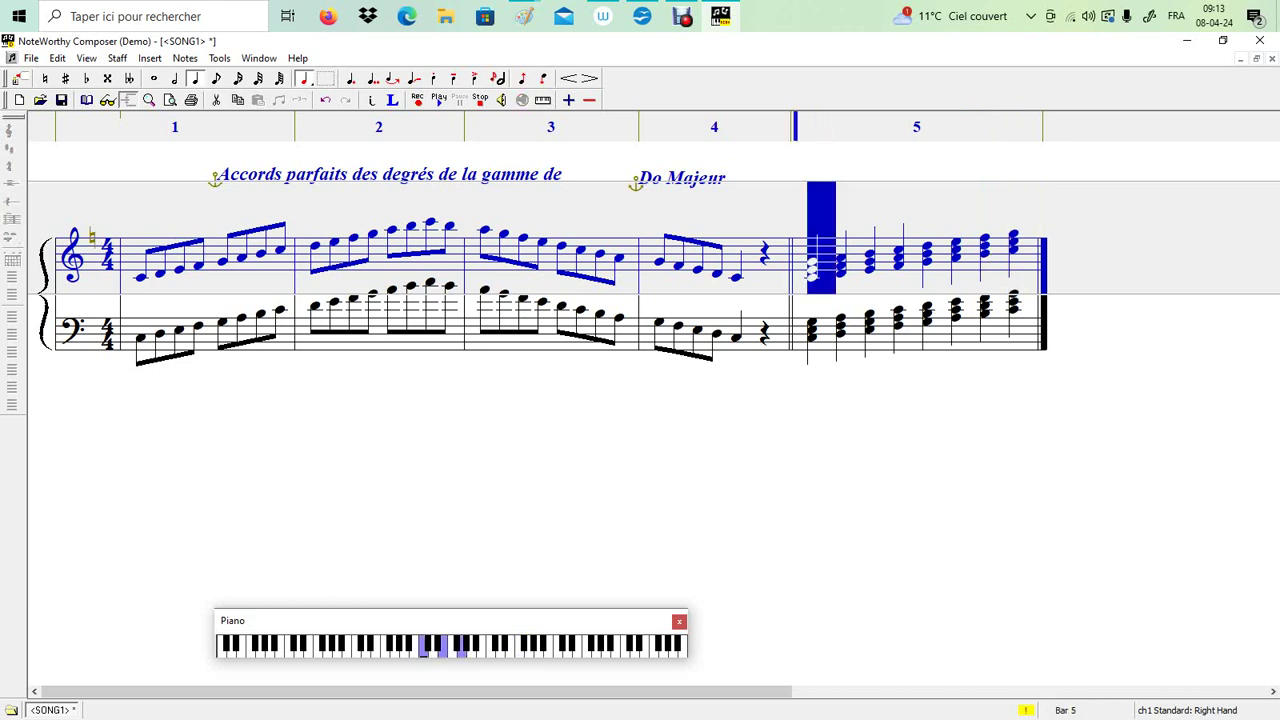
pyautogui.hotkey('ctrl', 'Home')
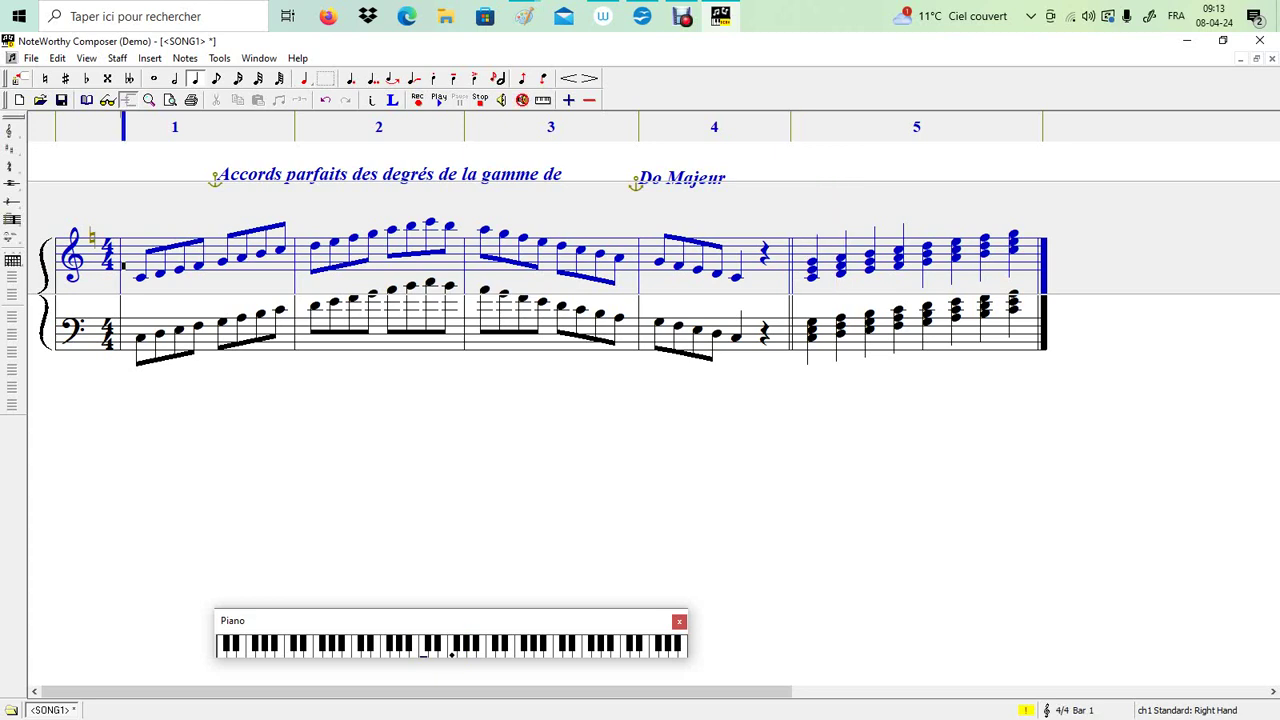
# Step: Insert a Local Repeat Close bar line with a repeat count of 2 after the last chord on the right-hand staff
pyautogui.hotkey('ctrl', 'End')
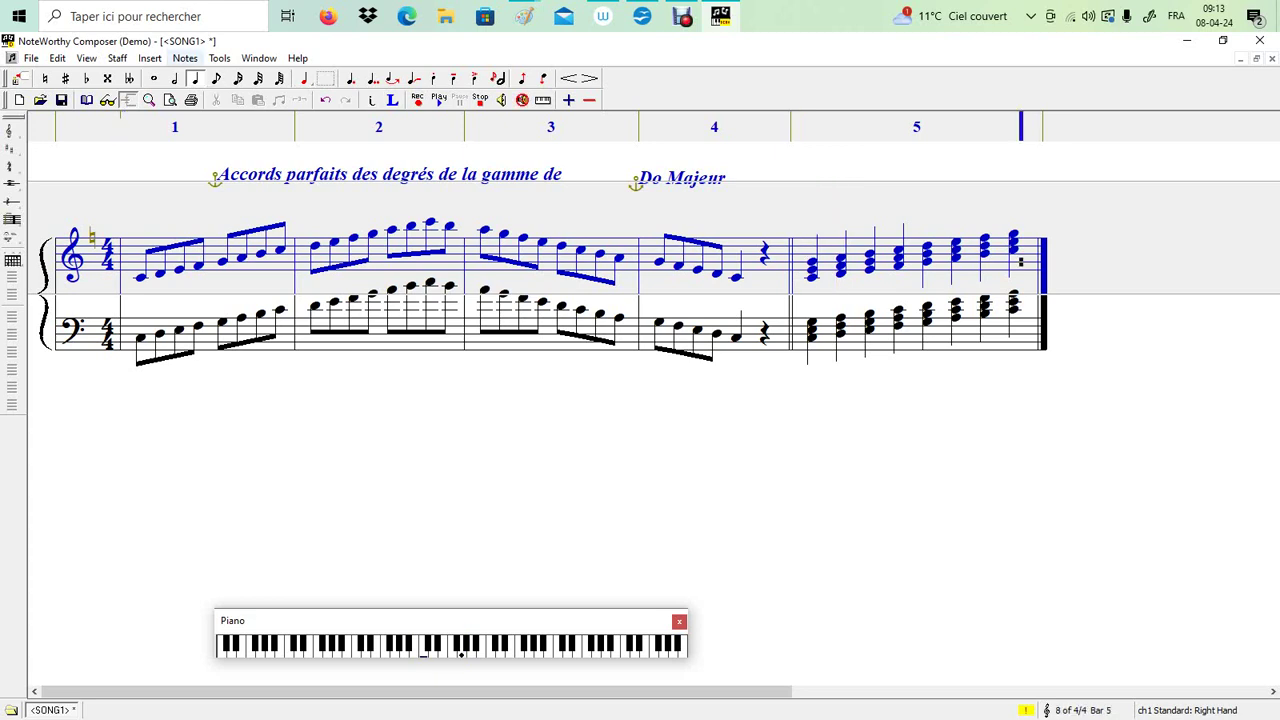
pyautogui.click(149, 58)
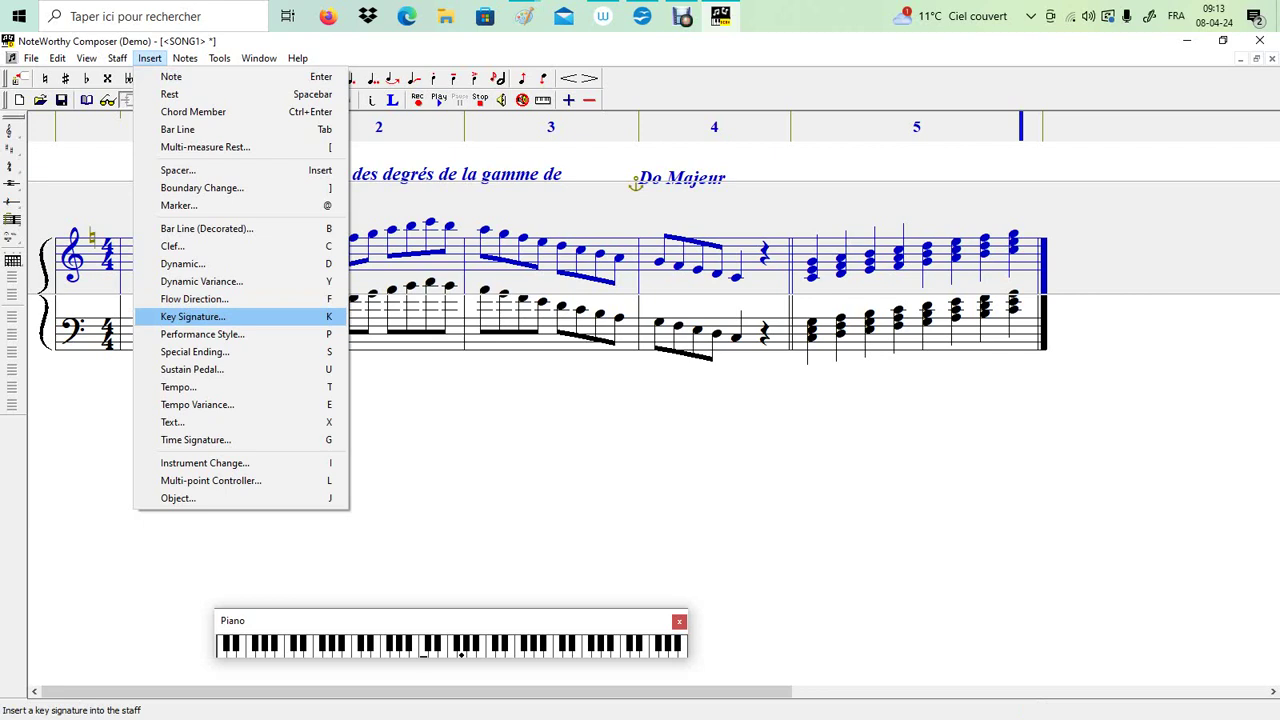
pyautogui.press('Up')
pyautogui.press('Up')
pyautogui.press('Up')
pyautogui.press('Up')
pyautogui.press('Up')
pyautogui.press('Up')
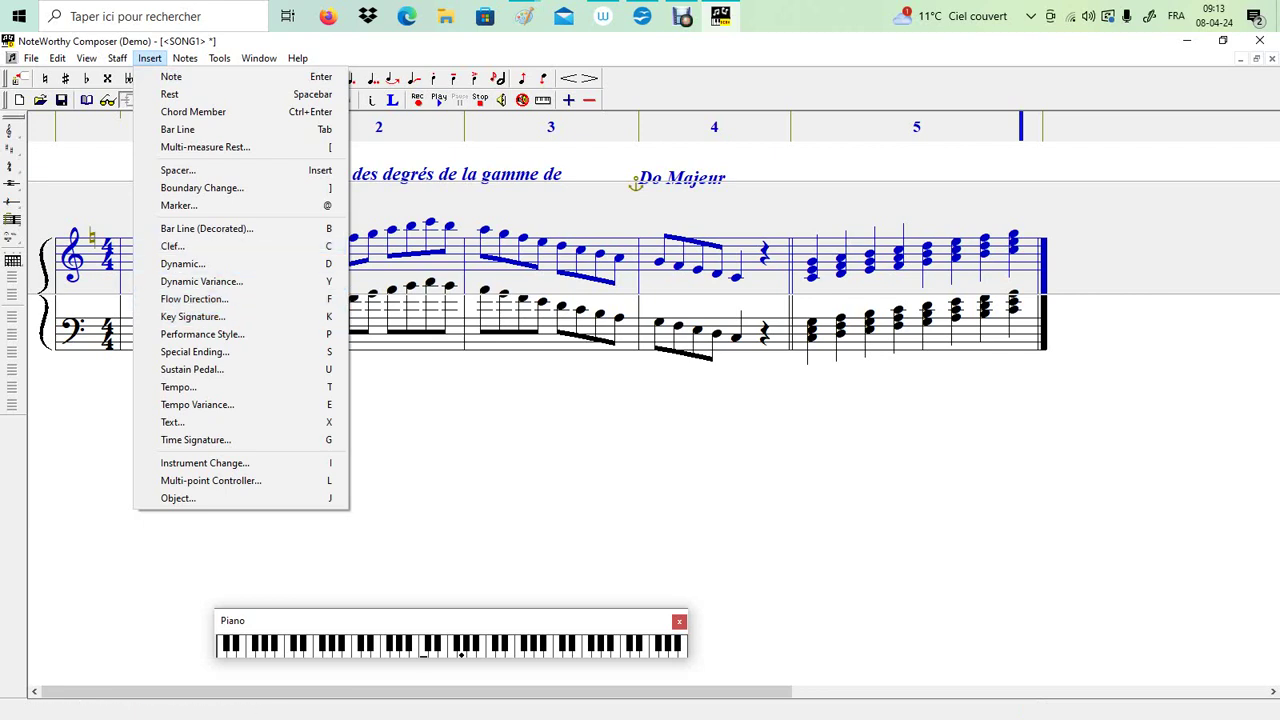
pyautogui.press('Down')
pyautogui.press('Return')
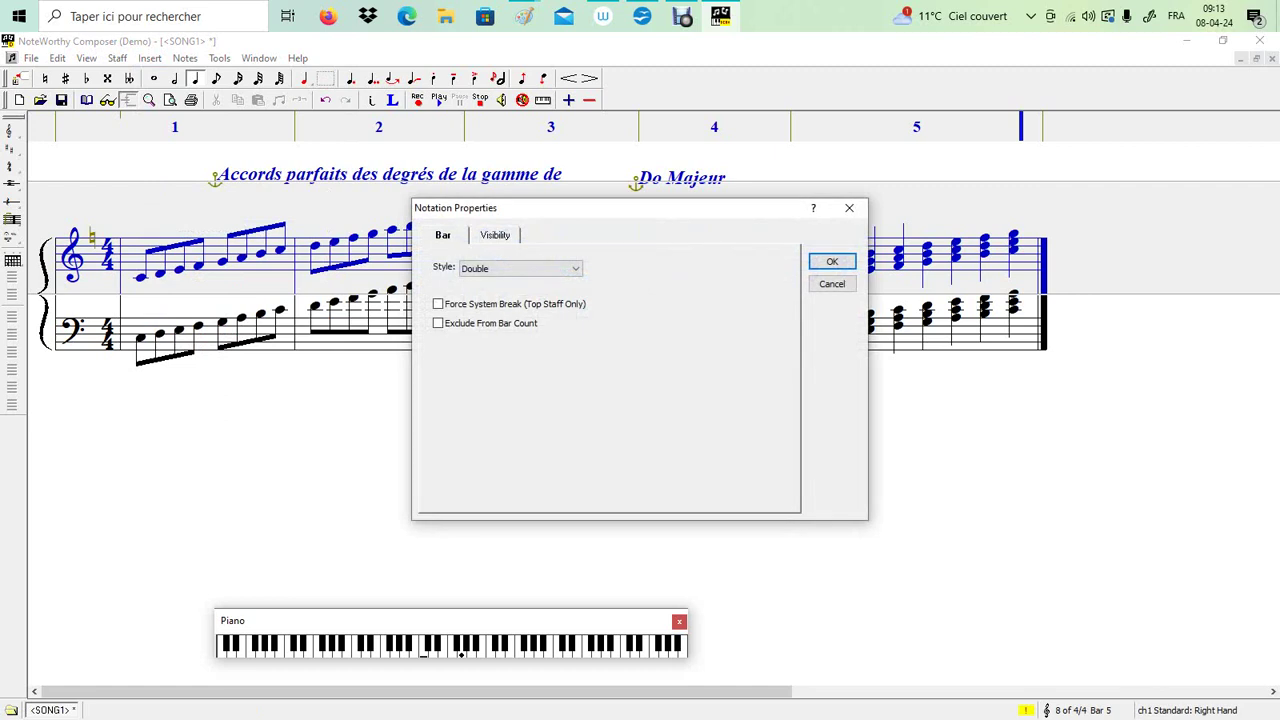
pyautogui.hotkey('alt', 'Down')
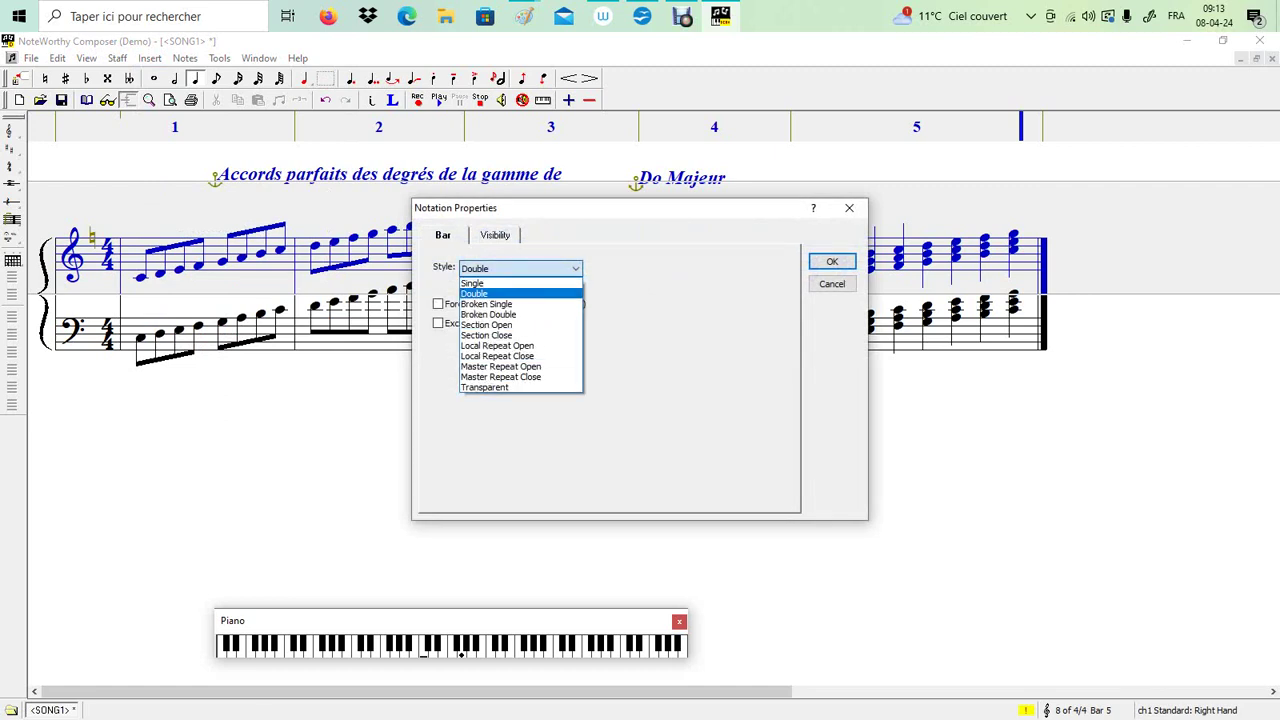
pyautogui.press('Down')
pyautogui.press('Down')
pyautogui.press('Down')
pyautogui.press('Down')
pyautogui.press('Down')
pyautogui.press('Down')
pyautogui.press('Return')
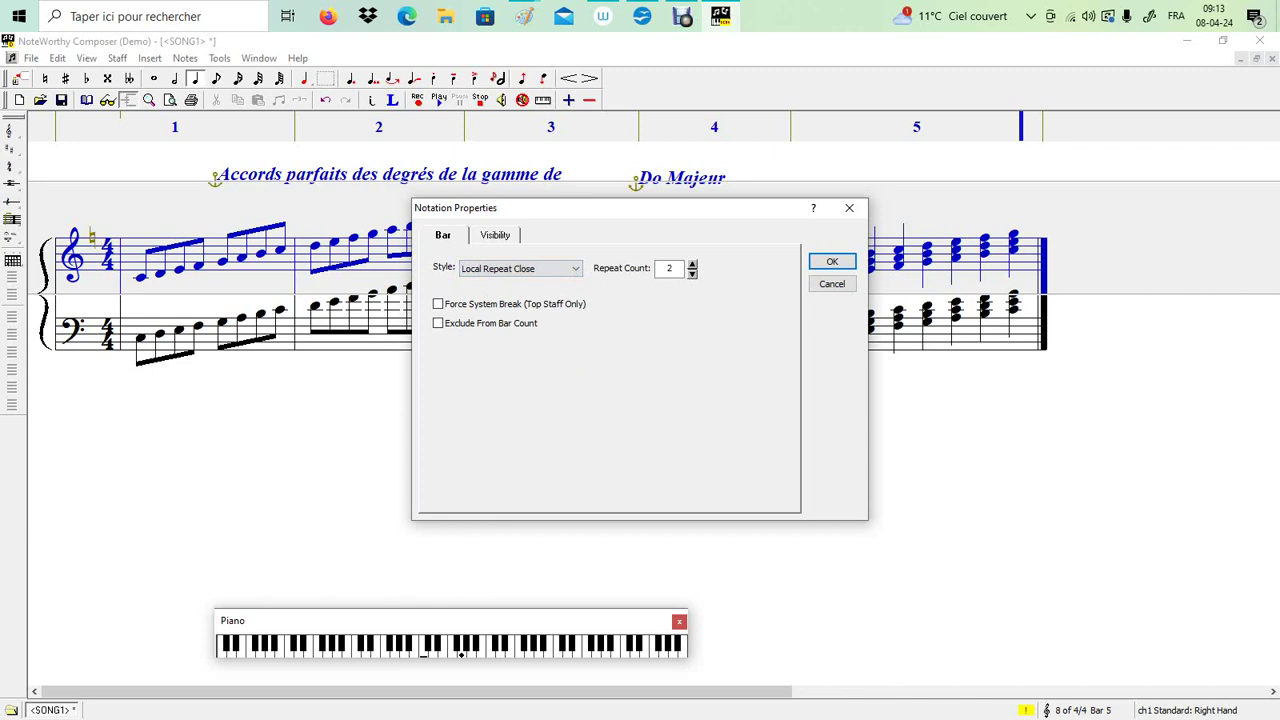
pyautogui.press('Return')
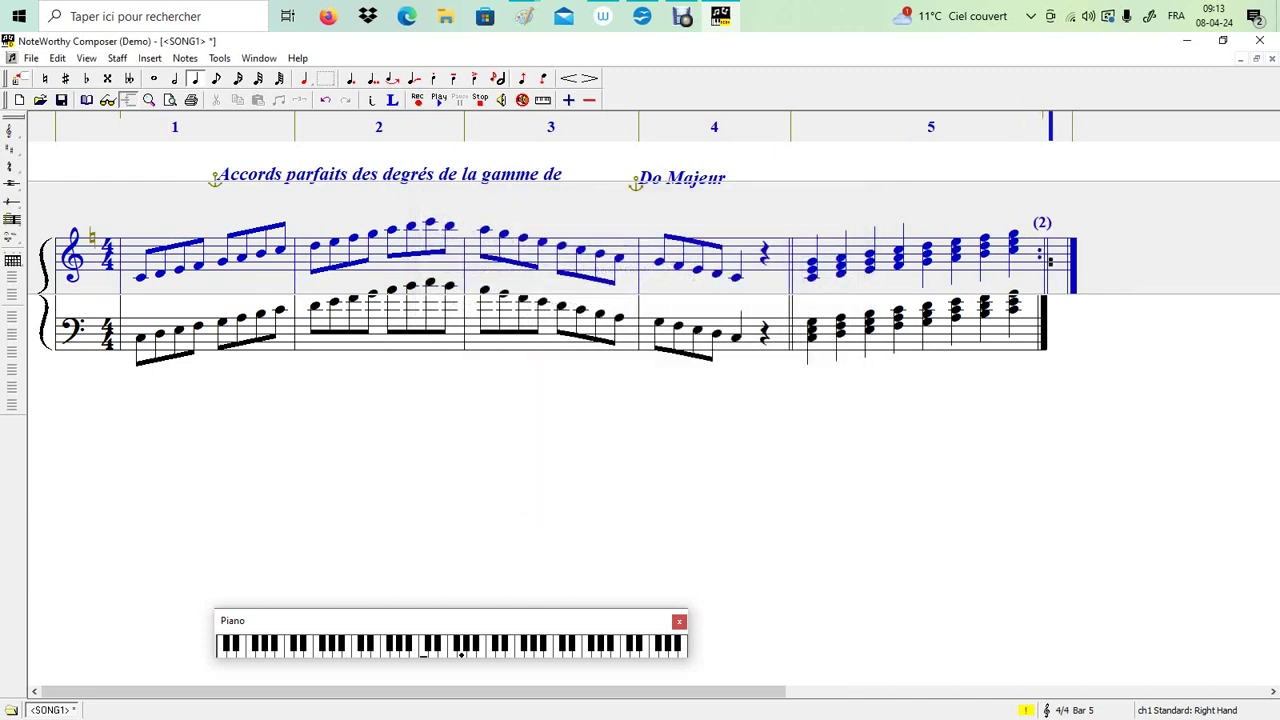
# Step: Insert a matching Local Repeat Close bar line with a repeat count of 2 after the last chord on the left-hand staff
pyautogui.hotkey('ctrl', 'Down')
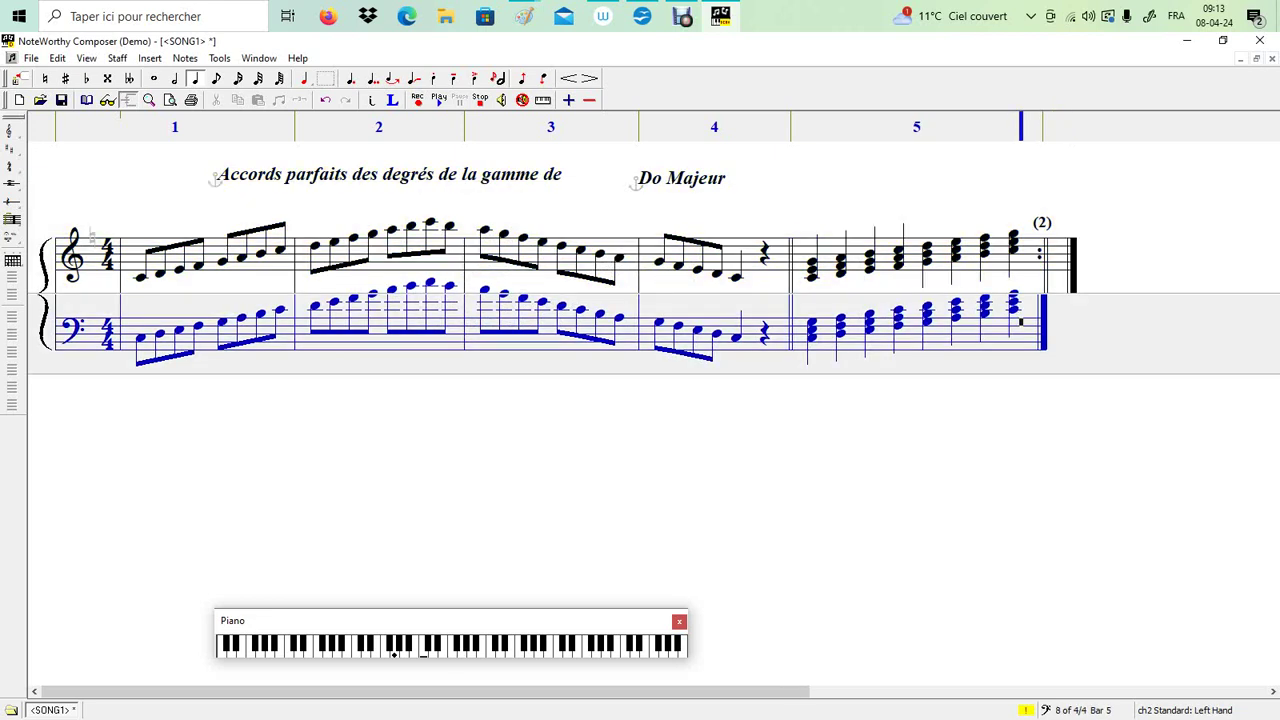
pyautogui.click(150, 58)
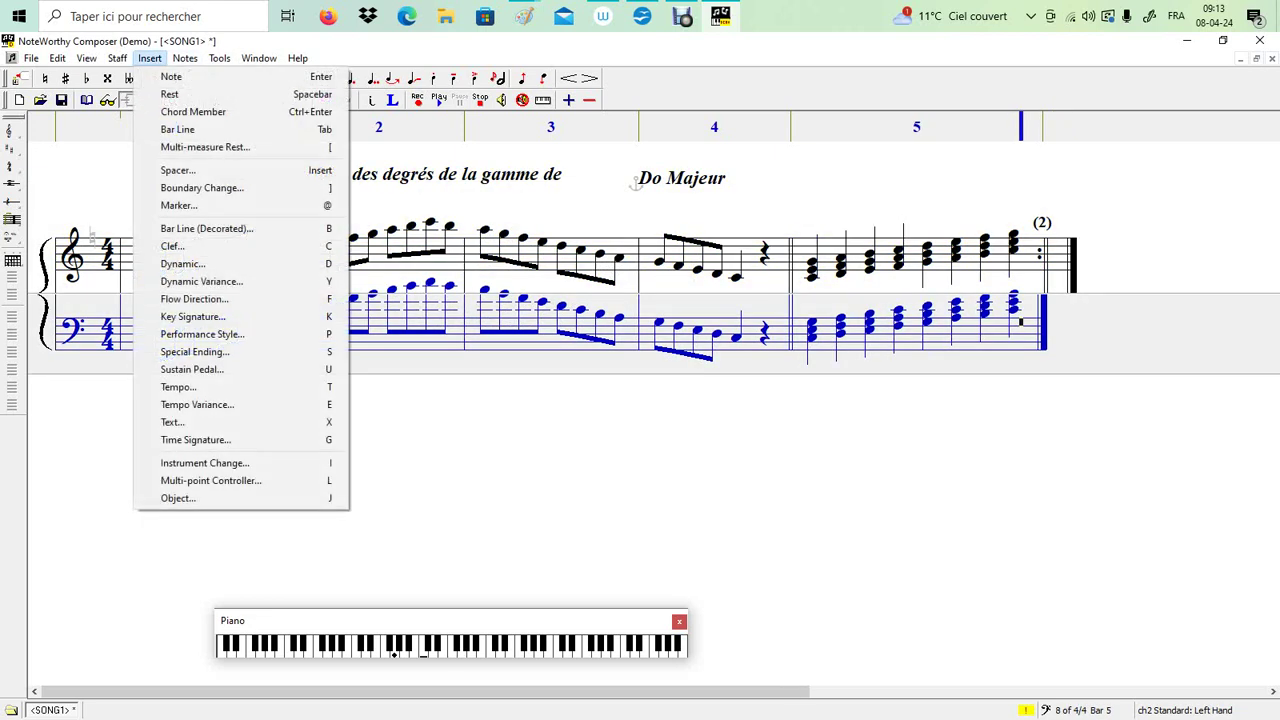
pyautogui.click(206, 228)
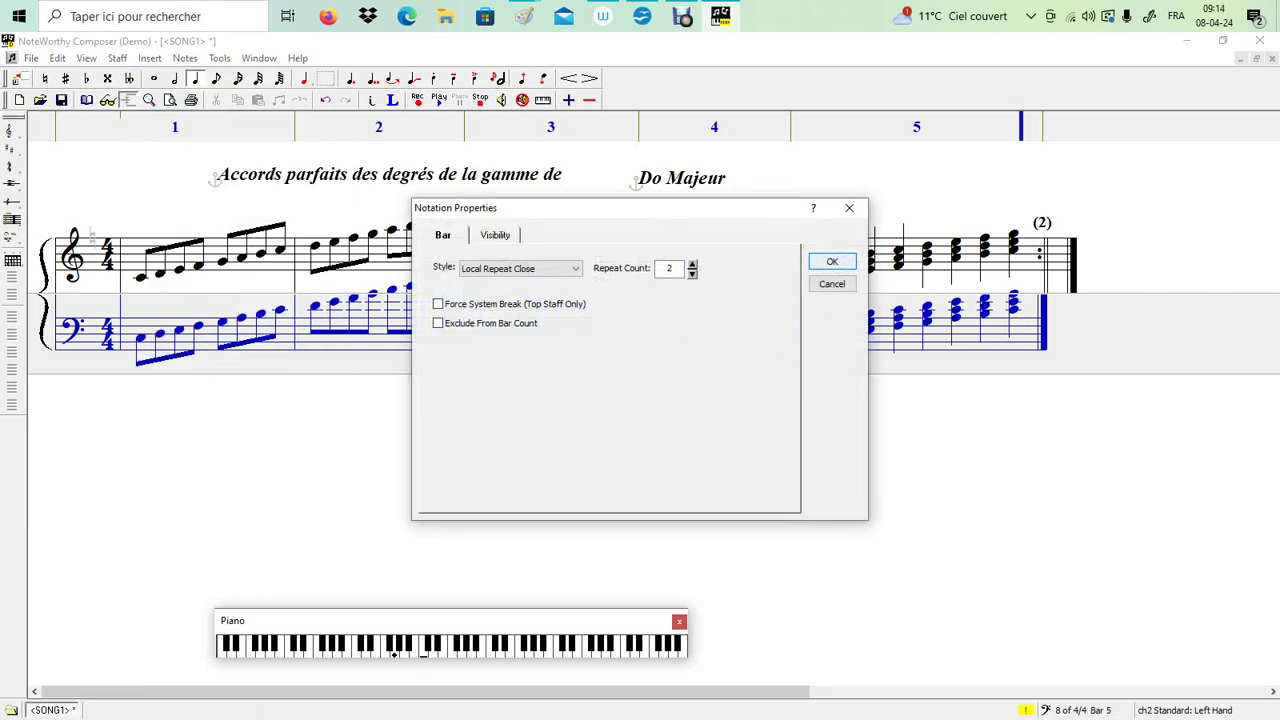
pyautogui.click(832, 261)
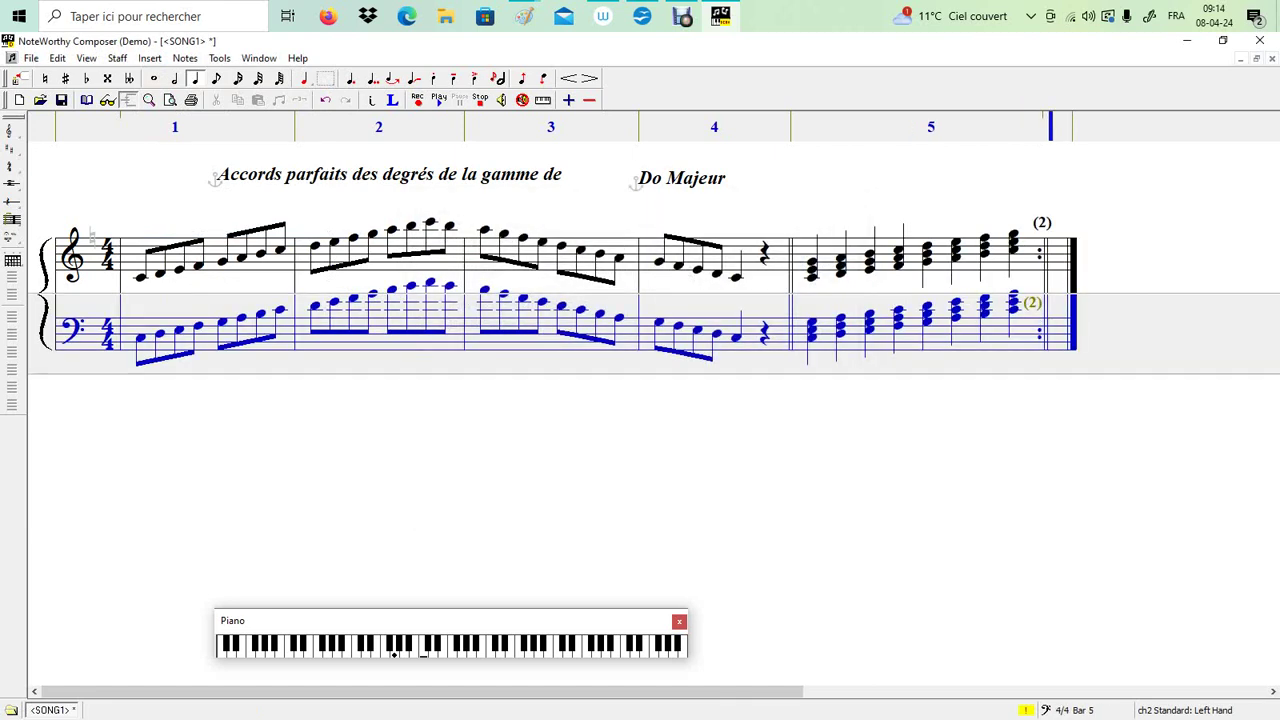
# Step: Play the score from the start of bar 1
pyautogui.click(124, 258)
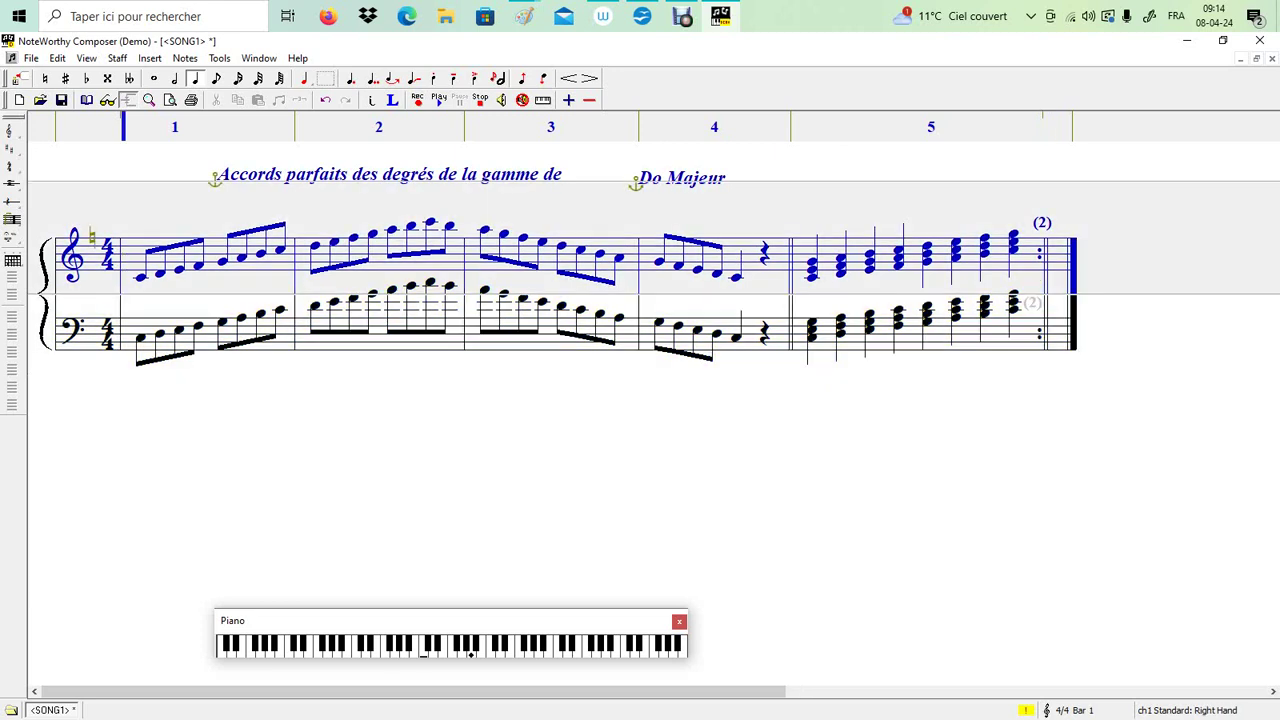
pyautogui.click(440, 100)
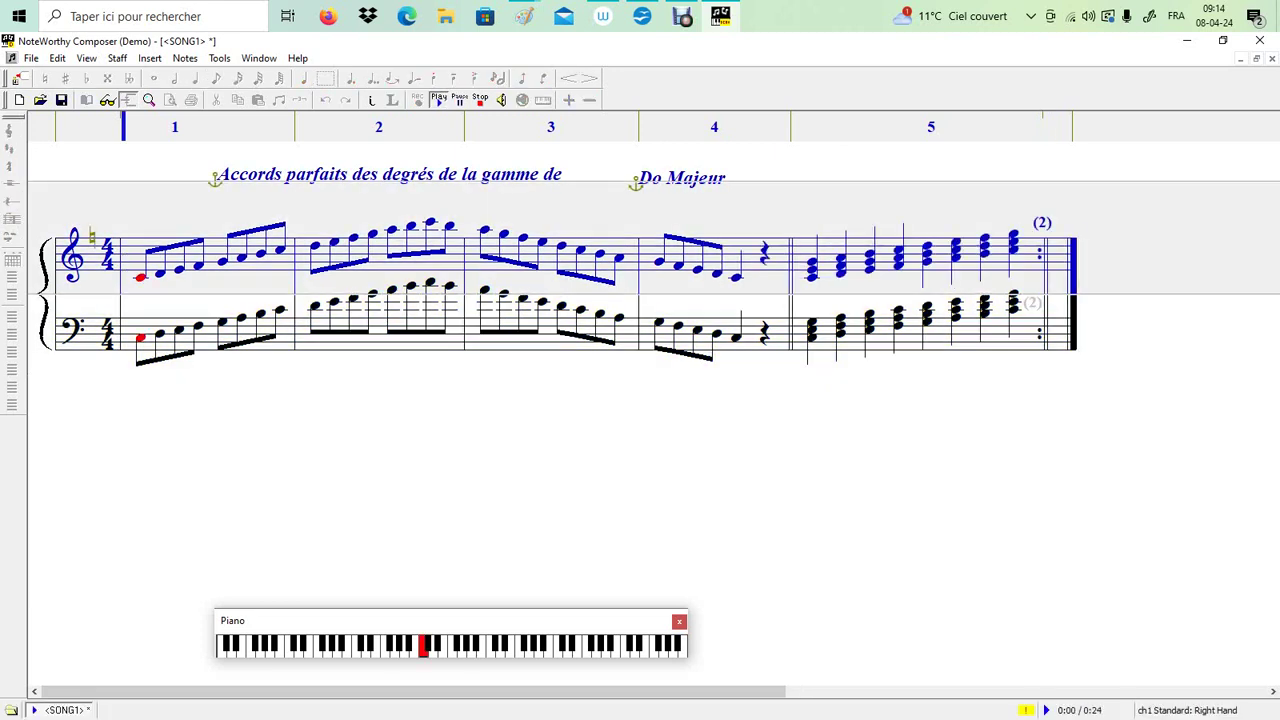